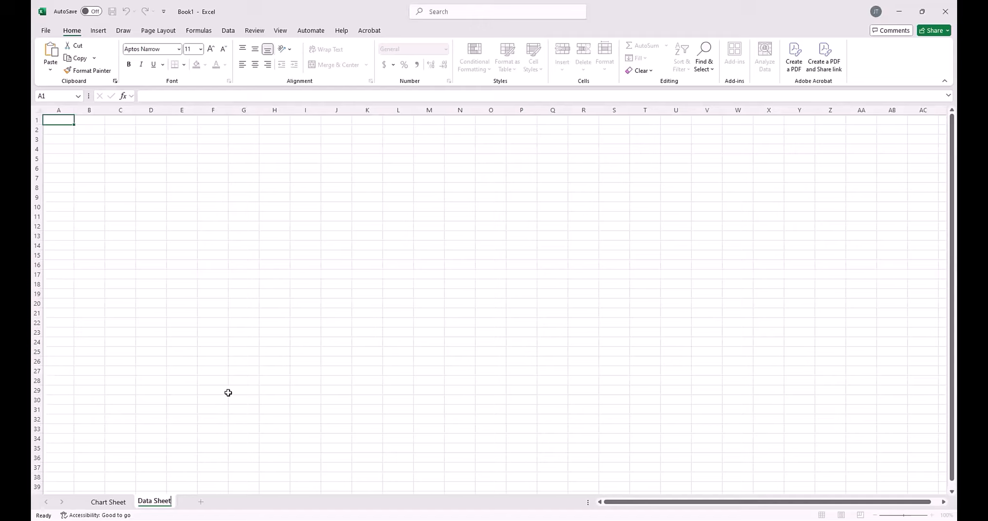
# - Finish naming the sheet Data Sheet and paste A1:G11 from Heatmap Data Sheet.xlsx into Book1 at its cell A1 as values
pyautogui.press('Return')
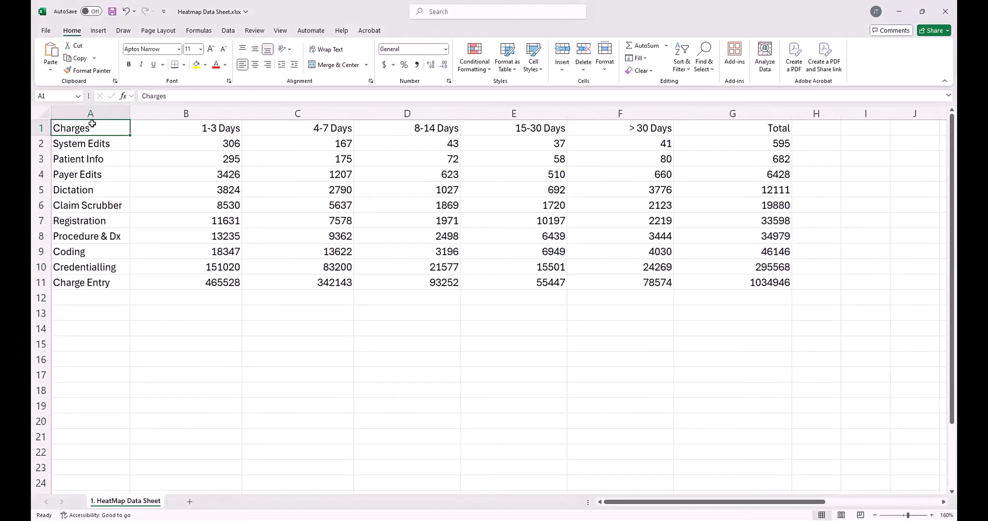
pyautogui.moveTo(92, 124); pyautogui.dragTo(743, 284)
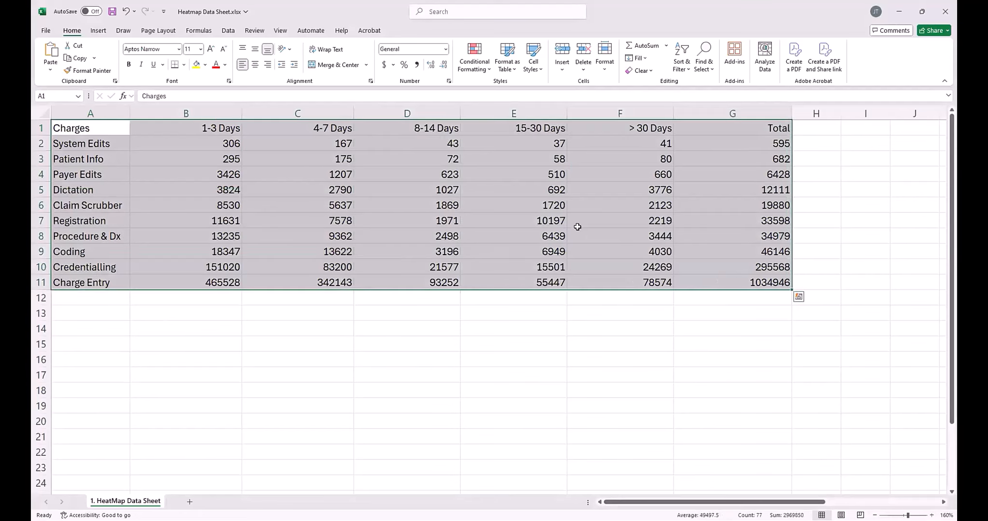
pyautogui.rightClick(419, 190)
pyautogui.click(442, 225)
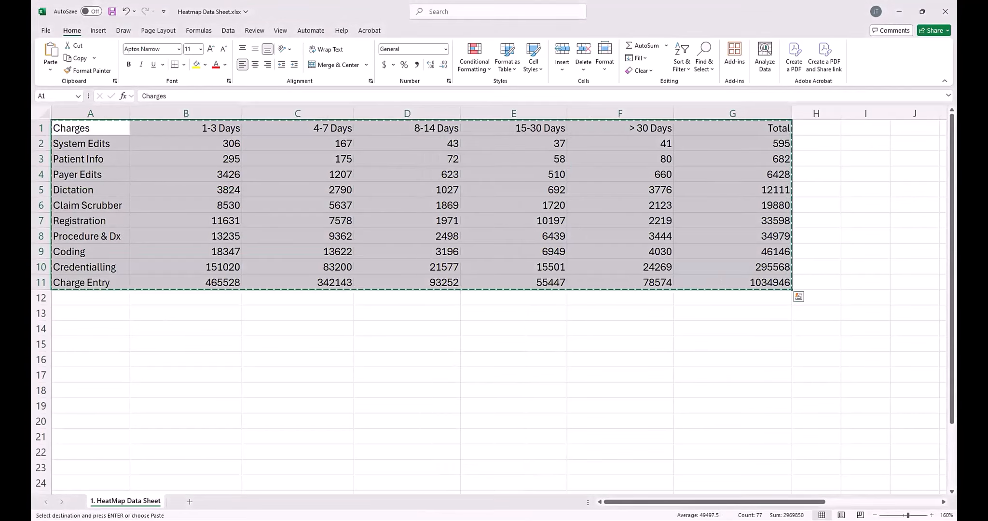
pyautogui.click(245, 520)
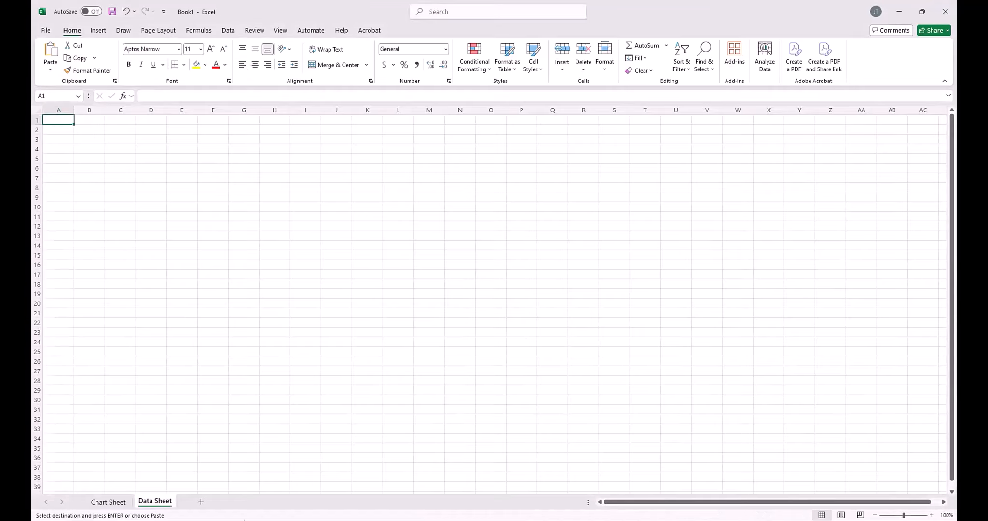
pyautogui.rightClick(65, 120)
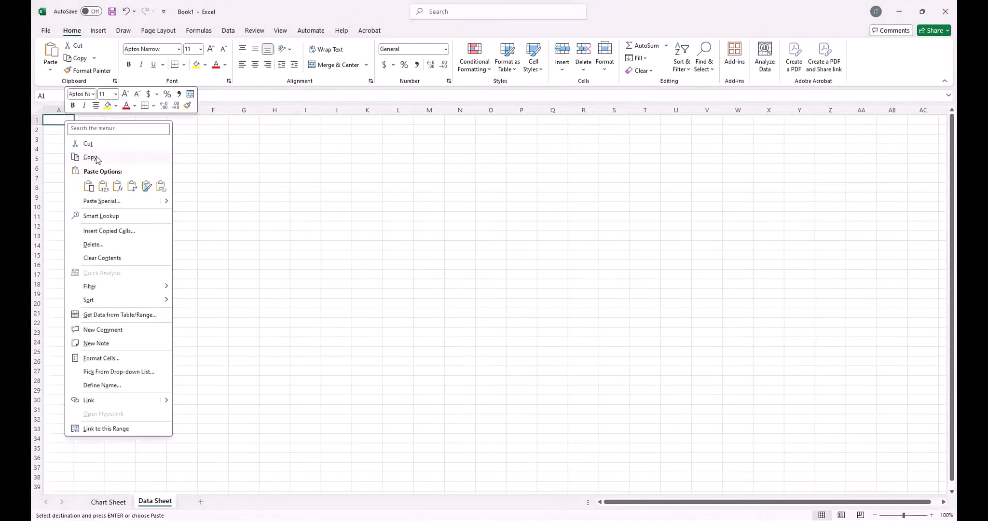
pyautogui.click(103, 186)
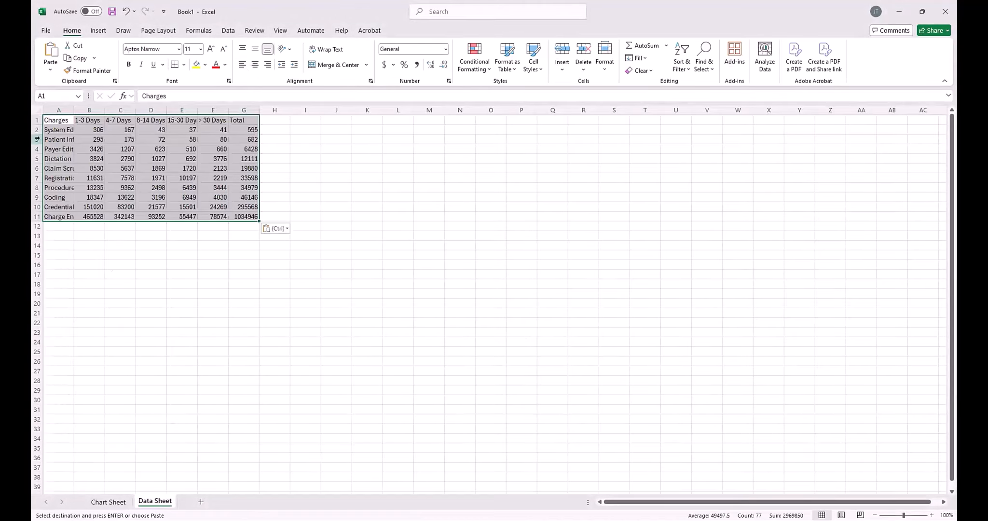
pyautogui.click(94, 262)
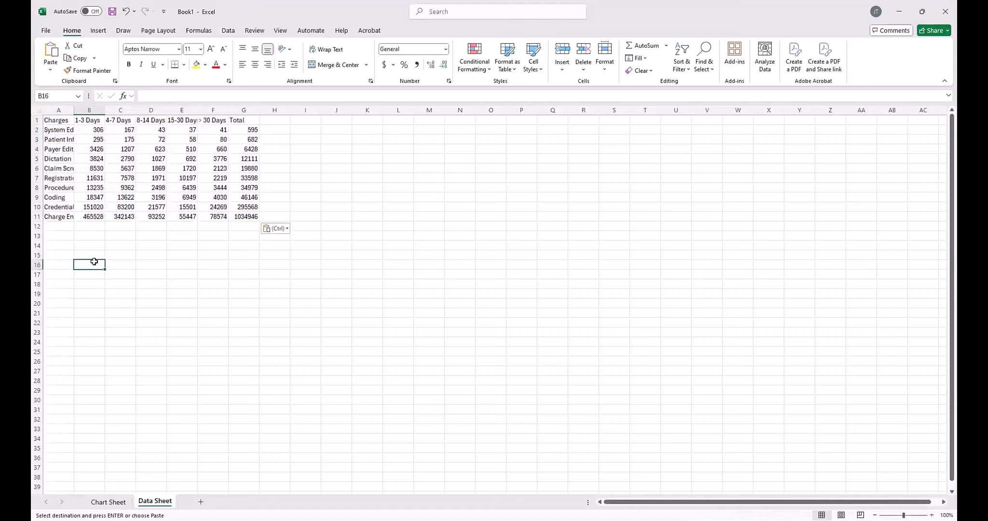
# - AutoFit the width of all columns on the Data Sheet to their contents
pyautogui.click(38, 110)
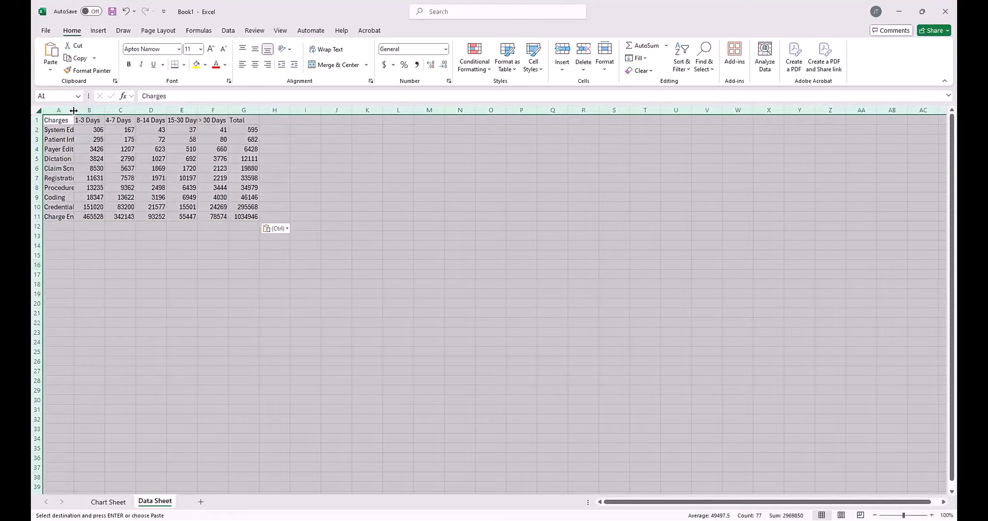
pyautogui.doubleClick(74, 110)
pyautogui.click(68, 122)
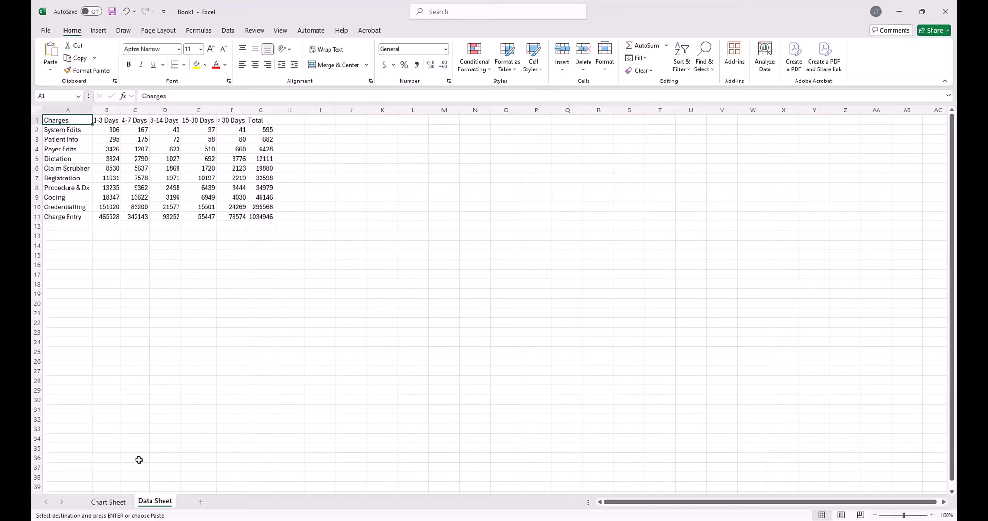
# - Link cell A1 of the Chart Sheet to cell A1 of the Data Sheet and fill the formula through G11
pyautogui.click(107, 502)
pyautogui.click(79, 128)
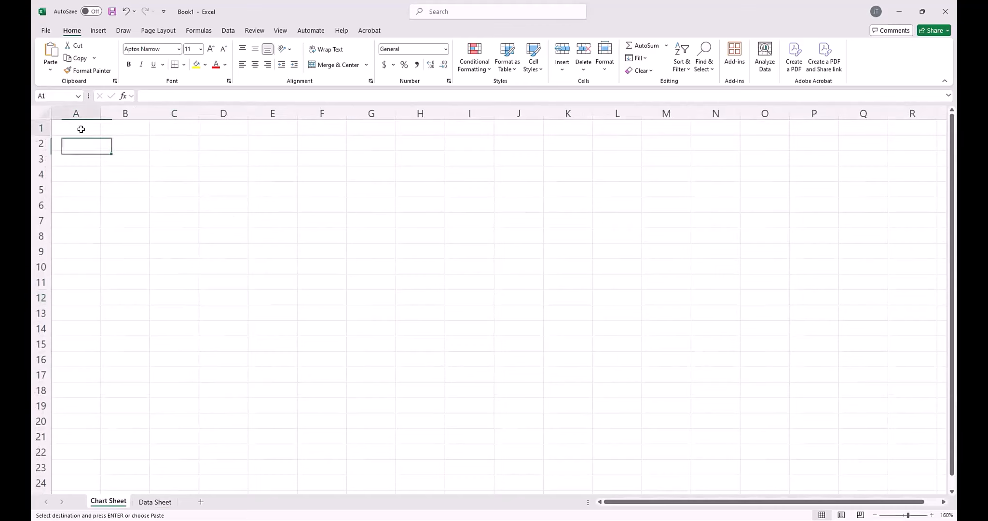
pyautogui.write('=')
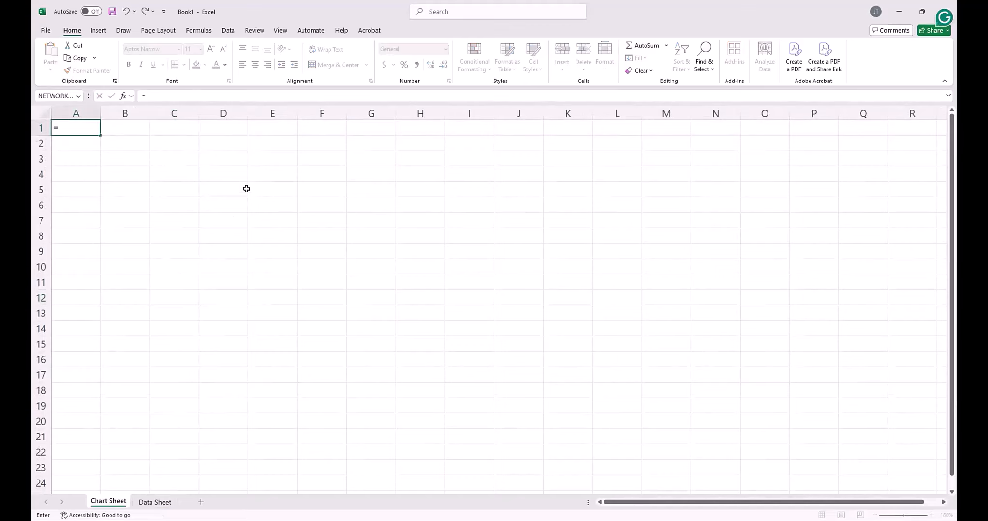
pyautogui.click(164, 504)
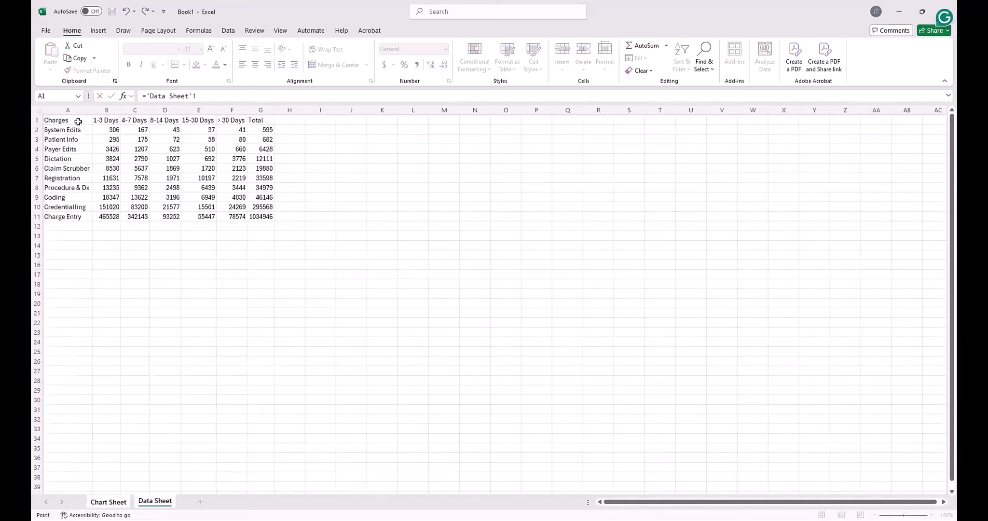
pyautogui.click(78, 121)
pyautogui.press('Return')
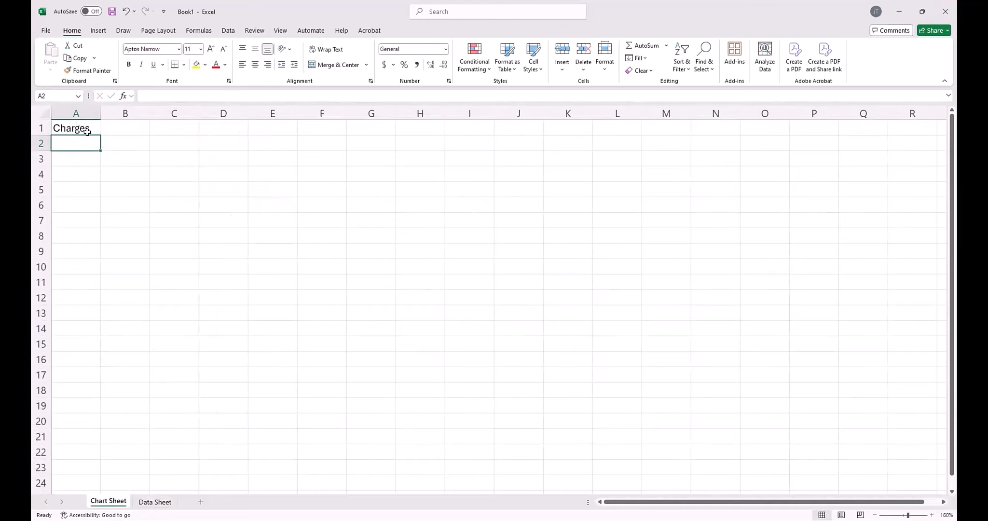
pyautogui.click(79, 129)
pyautogui.moveTo(101, 136); pyautogui.dragTo(377, 281)
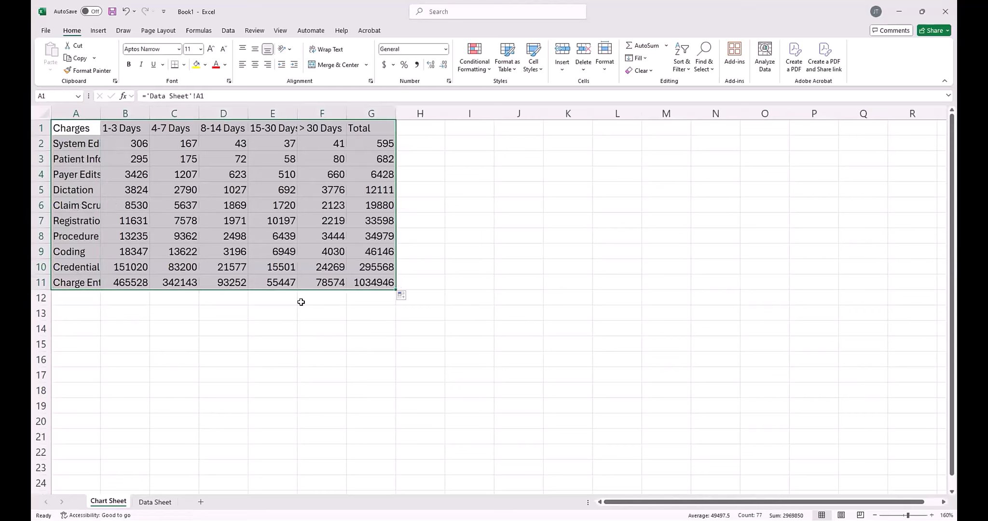
# - AutoFit the width of all columns on the Chart Sheet to their contents
pyautogui.click(45, 112)
pyautogui.moveTo(101, 112); pyautogui.dragTo(102, 111)
pyautogui.doubleClick(101, 112)
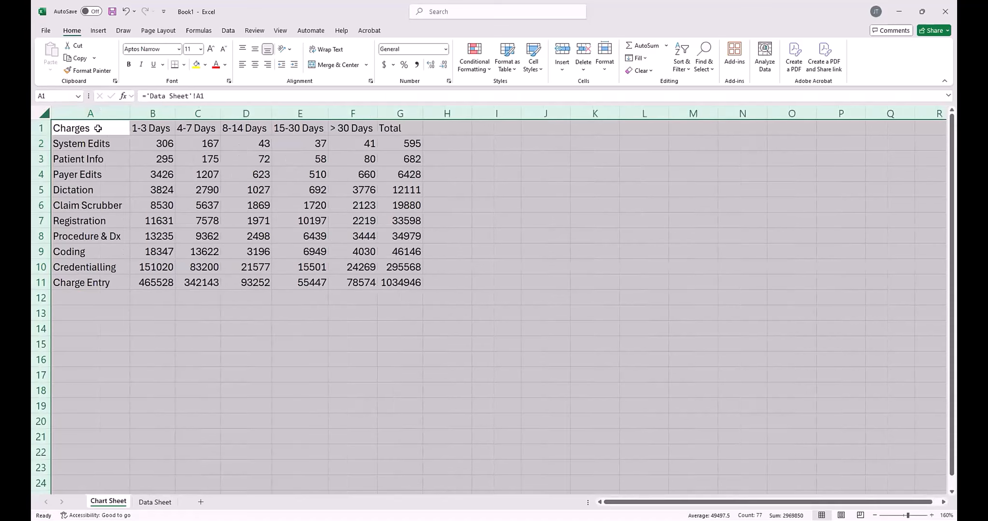
pyautogui.click(98, 128)
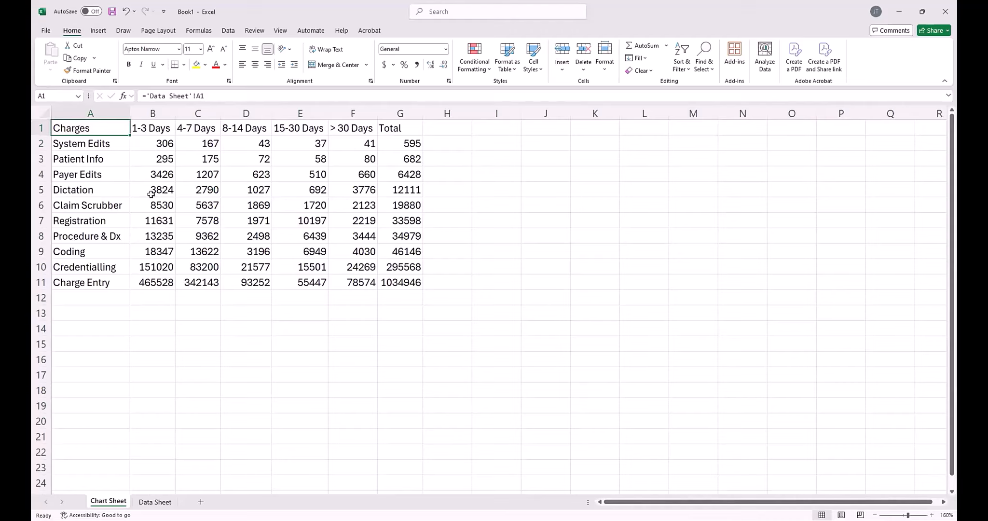
# - Start a new conditional formatting rule for B2:F11 on the Chart Sheet using the 3-Color Scale format style
pyautogui.moveTo(144, 142); pyautogui.dragTo(365, 278)
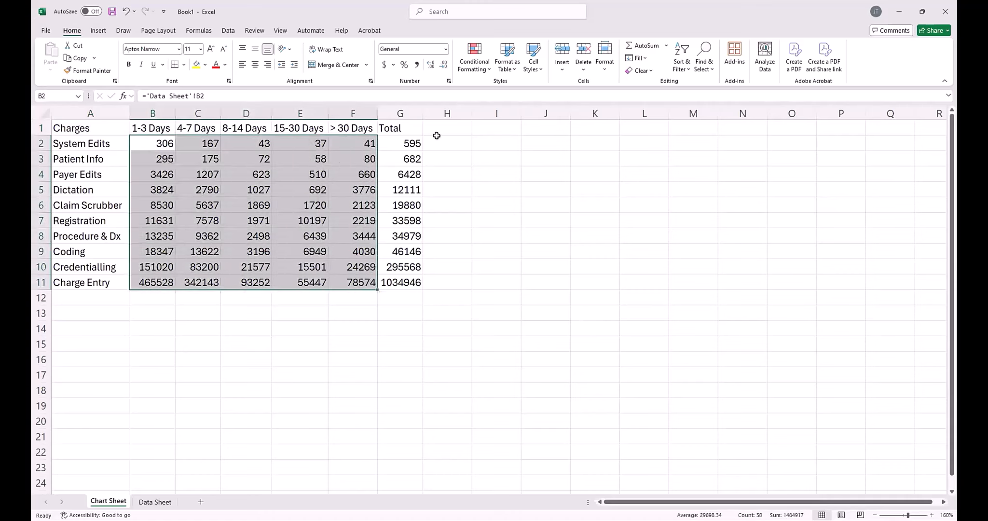
pyautogui.click(476, 70)
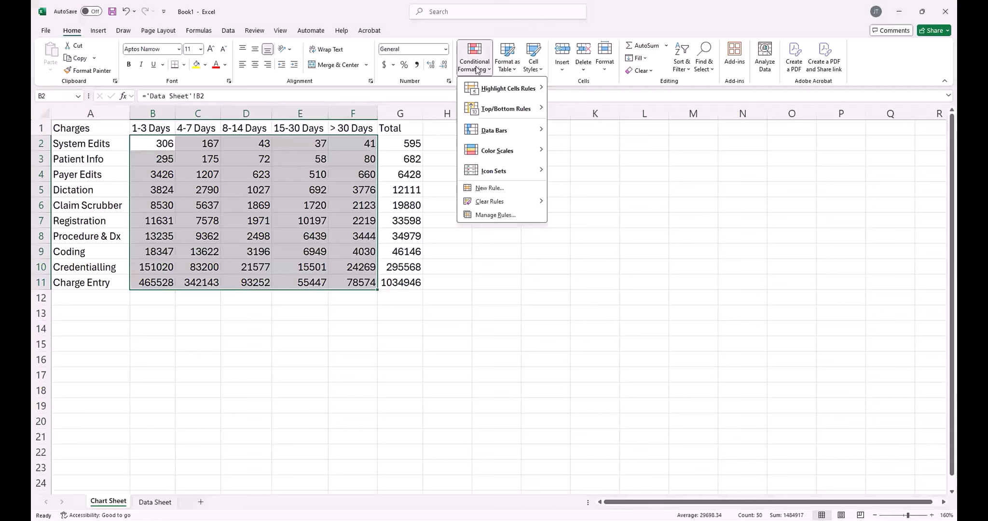
pyautogui.click(495, 188)
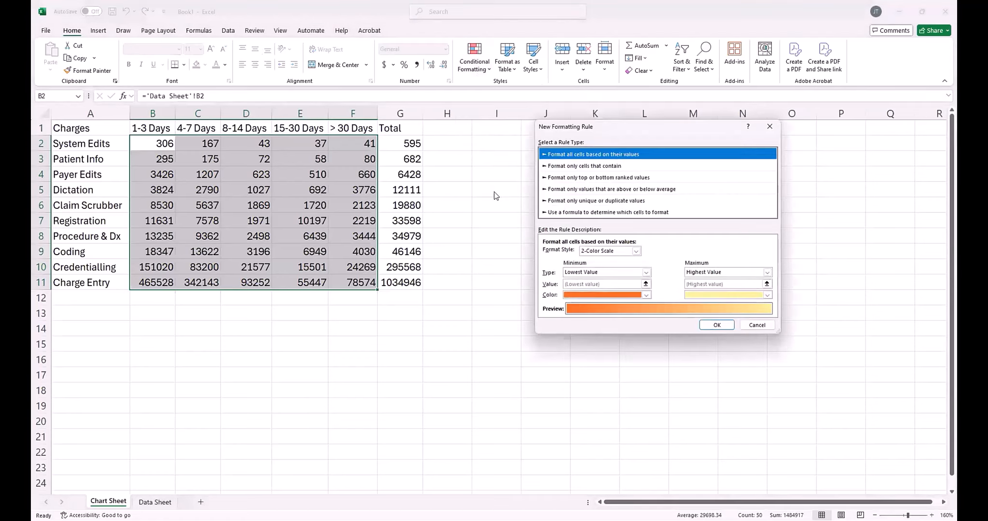
pyautogui.click(636, 251)
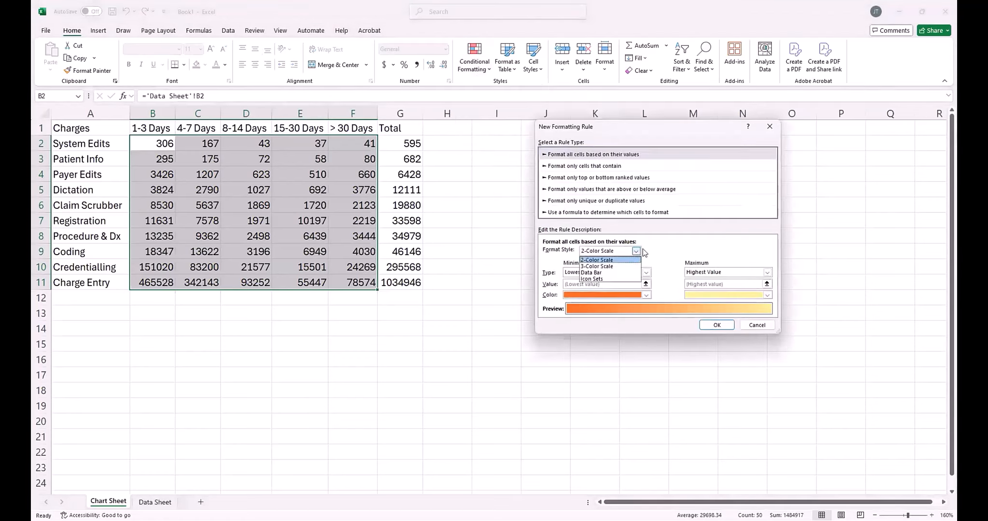
pyautogui.click(618, 266)
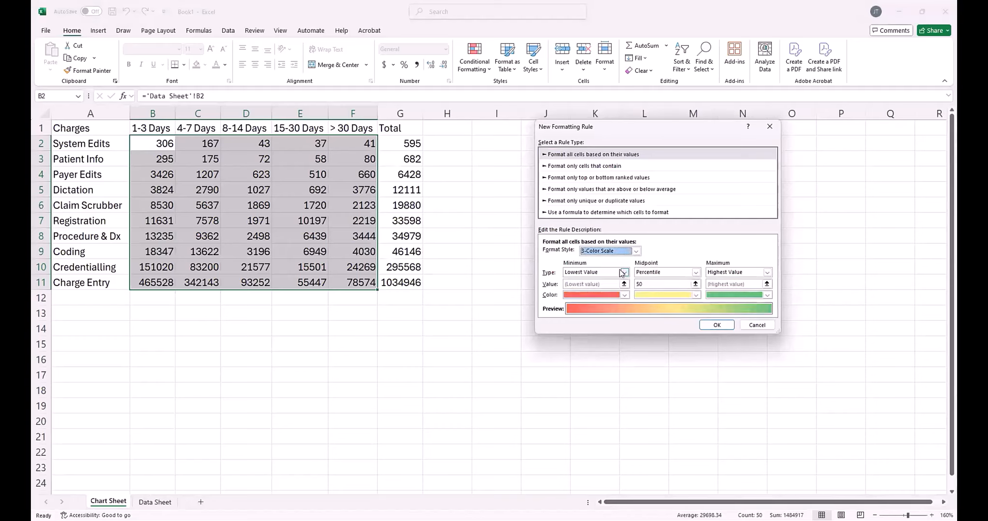
# - Set the rule's minimum and maximum types to Percentile, with a minimum value of 20 and a maximum value of 80
pyautogui.click(624, 272)
pyautogui.click(594, 306)
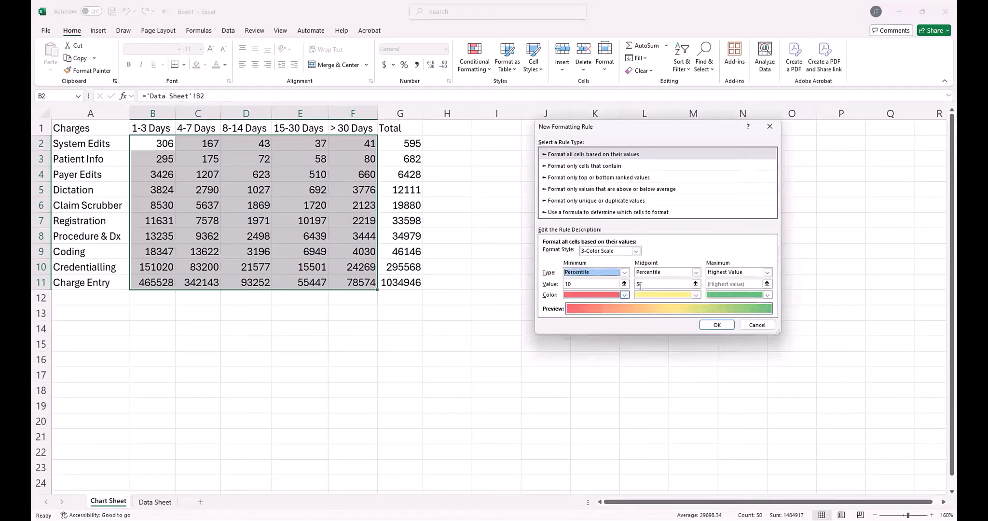
pyautogui.click(767, 272)
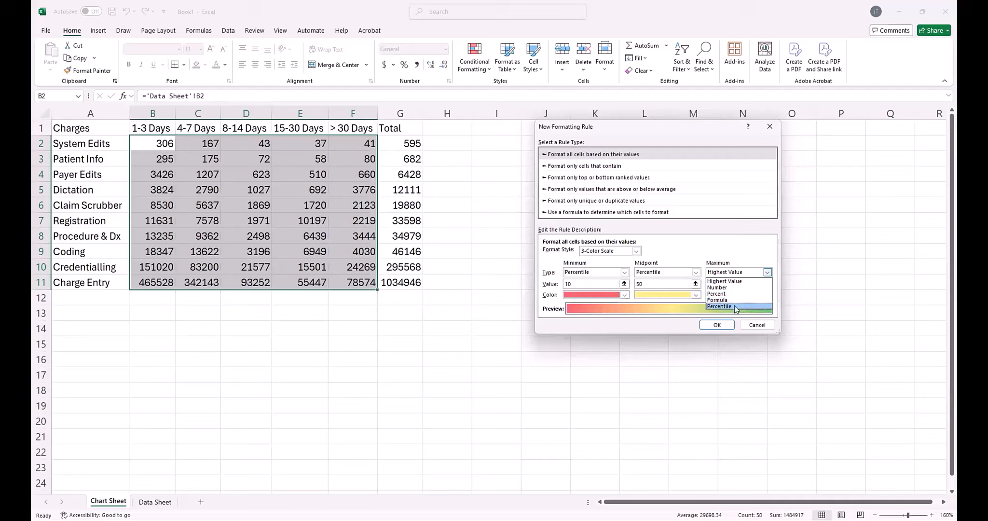
pyautogui.click(735, 308)
pyautogui.click(588, 284)
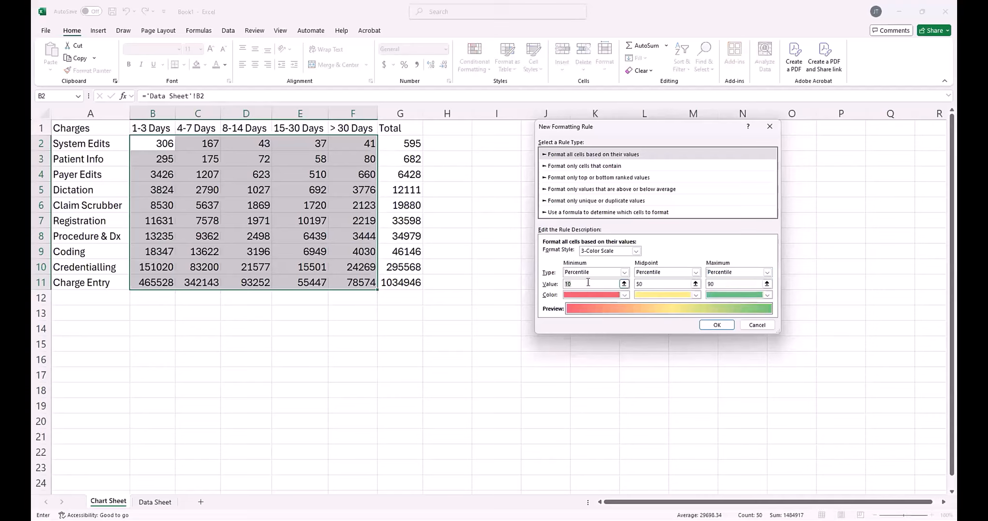
pyautogui.press('BackSpace')
pyautogui.press('BackSpace')
pyautogui.write('20')
pyautogui.click(730, 284)
pyautogui.press('BackSpace')
pyautogui.press('BackSpace')
pyautogui.write('80')
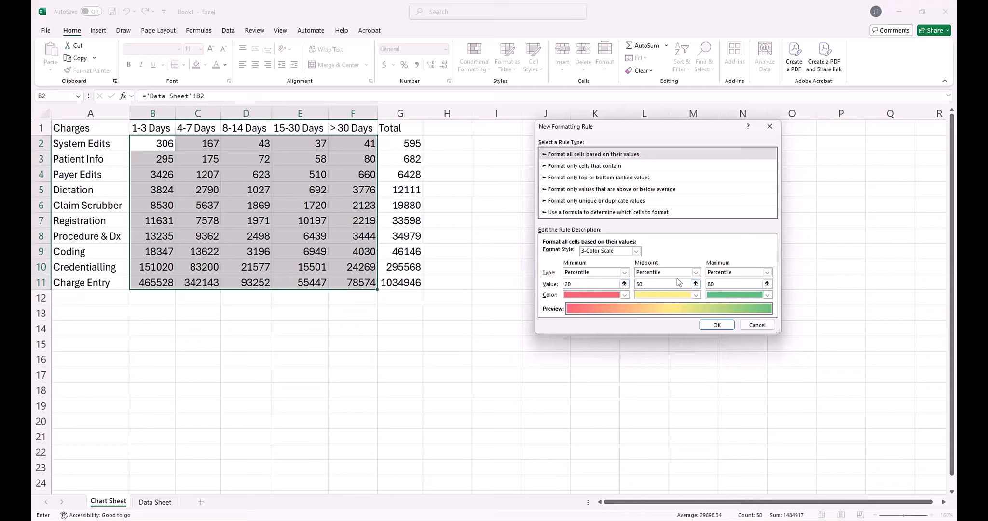
# - Color the scale's minimum very light gray, midpoint light blue and maximum medium blue, and apply the rule to the cells
pyautogui.click(625, 295)
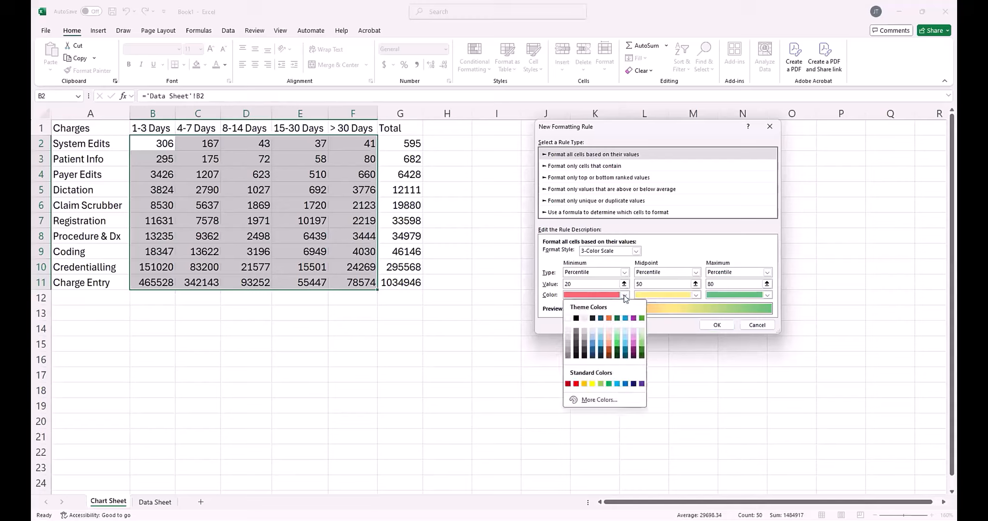
pyautogui.click(569, 333)
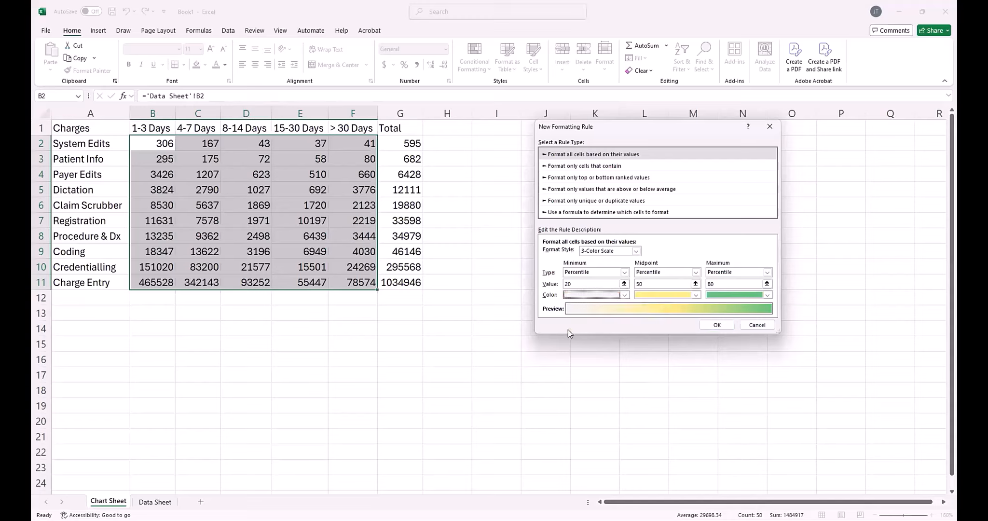
pyautogui.click(695, 295)
pyautogui.click(665, 339)
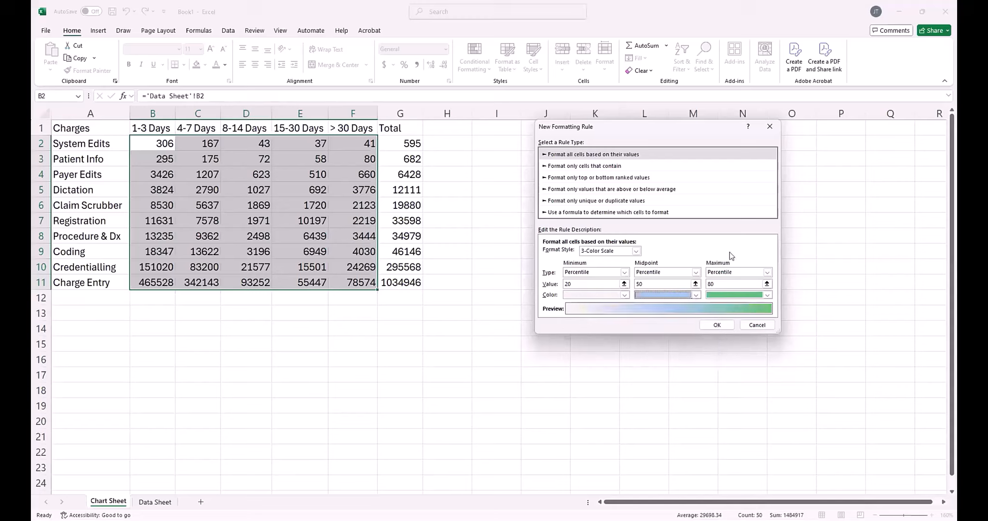
pyautogui.click(767, 295)
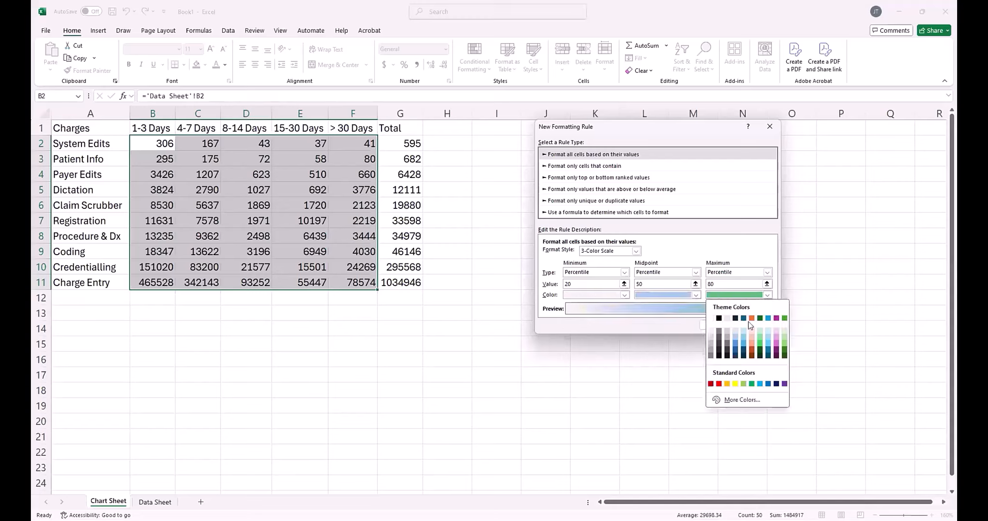
pyautogui.click(737, 346)
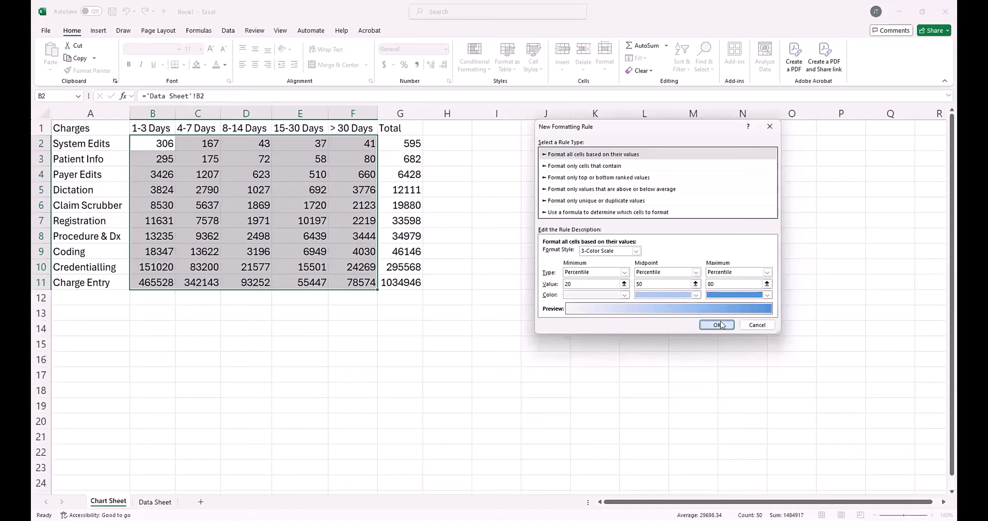
pyautogui.click(718, 325)
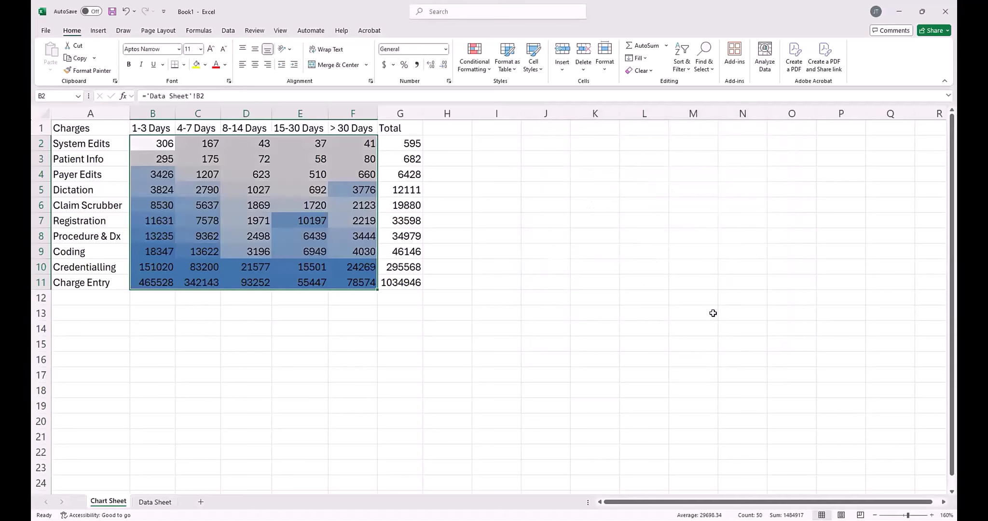
pyautogui.click(181, 333)
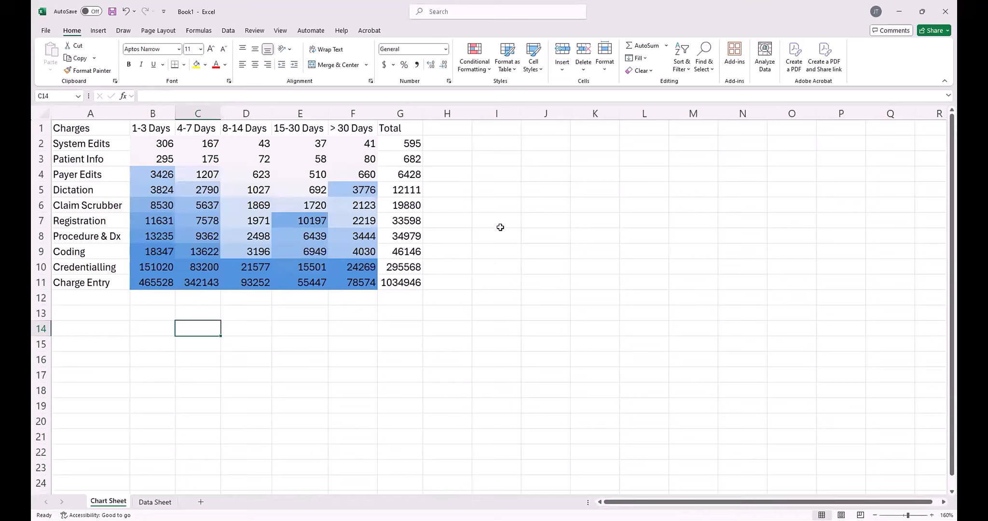
# - Start a new conditional formatting rule for the totals in G2:G11 using the 3-Color Scale format style
pyautogui.moveTo(403, 144); pyautogui.dragTo(389, 280)
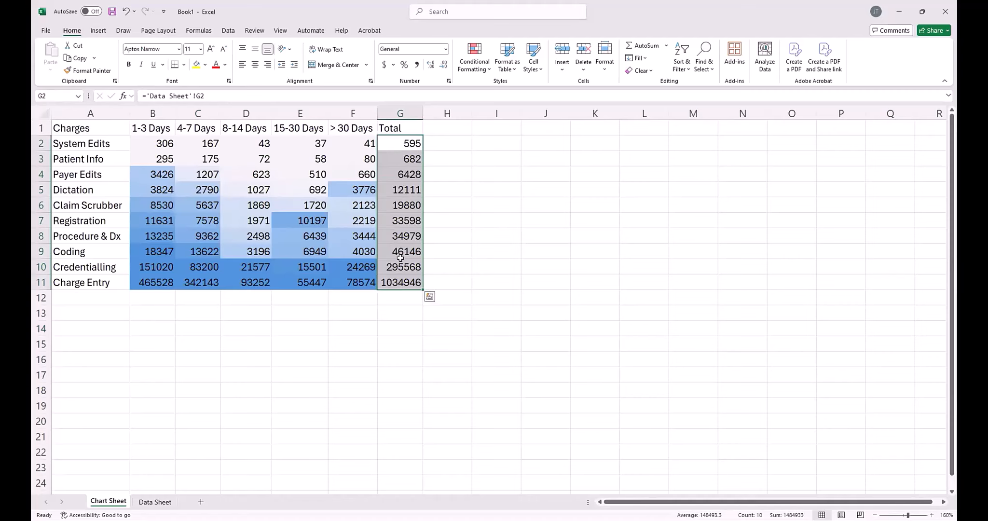
pyautogui.click(474, 58)
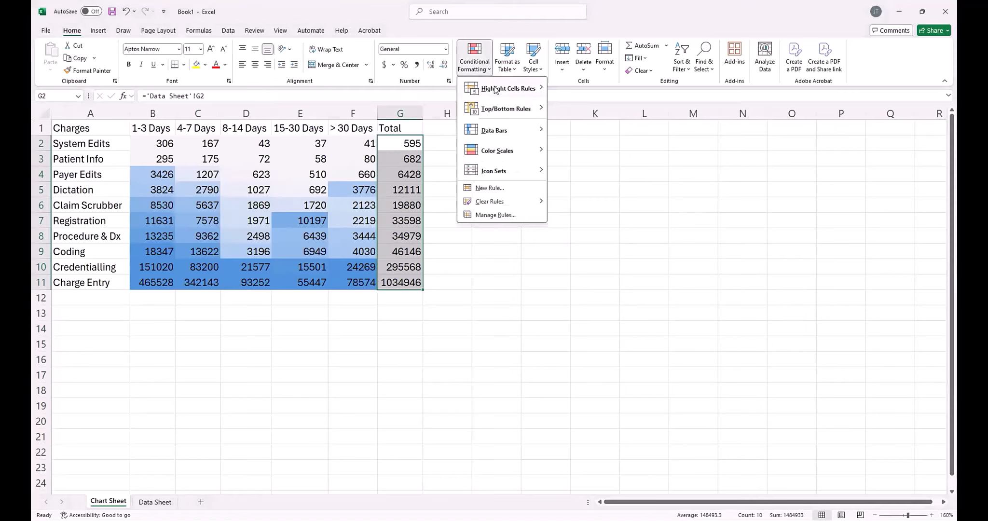
pyautogui.click(508, 185)
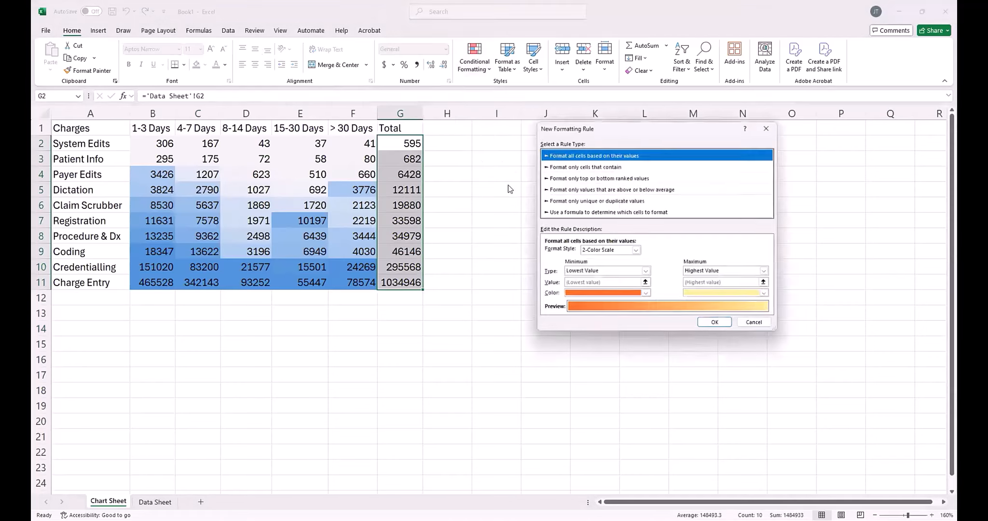
pyautogui.click(637, 251)
pyautogui.click(625, 263)
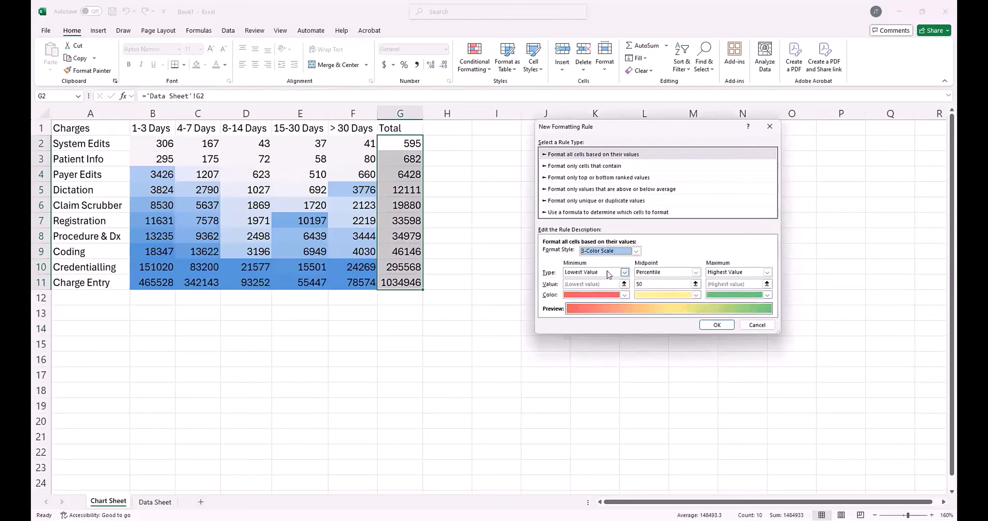
# - Set the totals rule's minimum and maximum types to Percentile, with values of 20 and 80
pyautogui.click(609, 274)
pyautogui.click(593, 306)
pyautogui.click(767, 273)
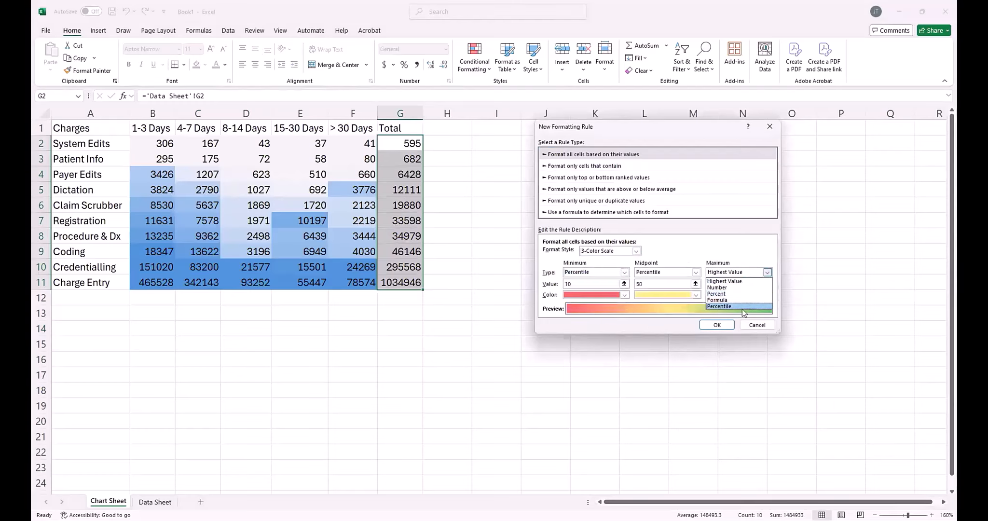
pyautogui.click(743, 307)
pyautogui.click(607, 284)
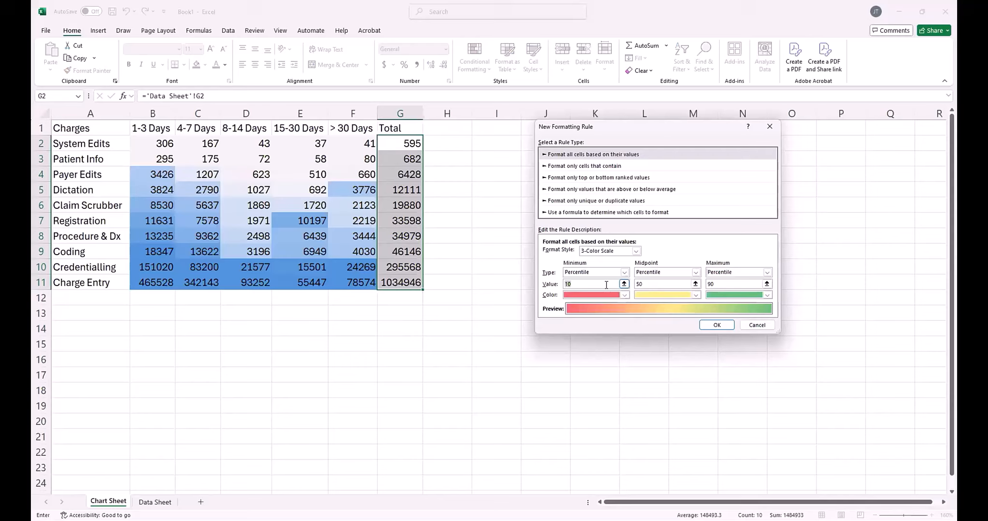
pyautogui.write('20')
pyautogui.doubleClick(727, 282)
pyautogui.write('80')
# - Color the totals scale's minimum very light gray, midpoint light blue and maximum medium blue, and apply the rule
pyautogui.click(622, 296)
pyautogui.click(568, 332)
pyautogui.click(696, 296)
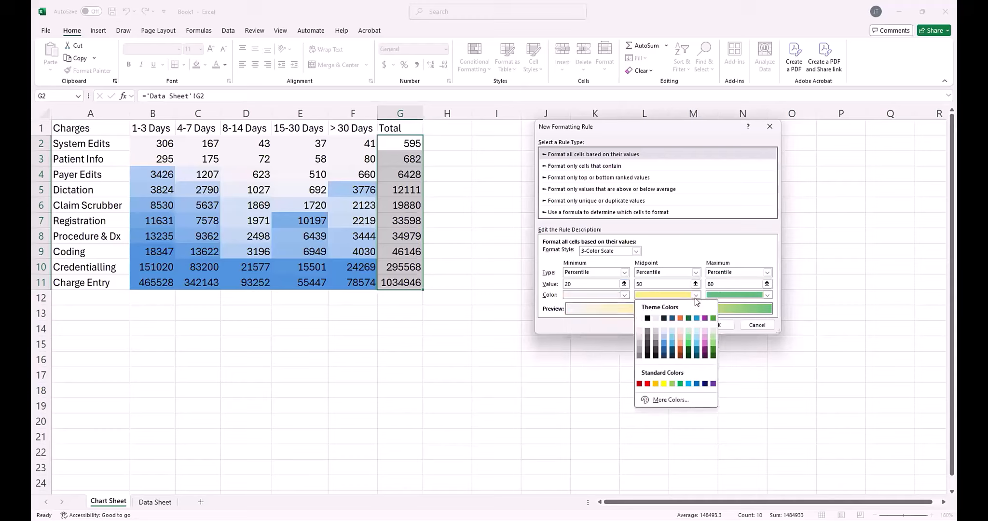
pyautogui.click(664, 340)
pyautogui.click(767, 295)
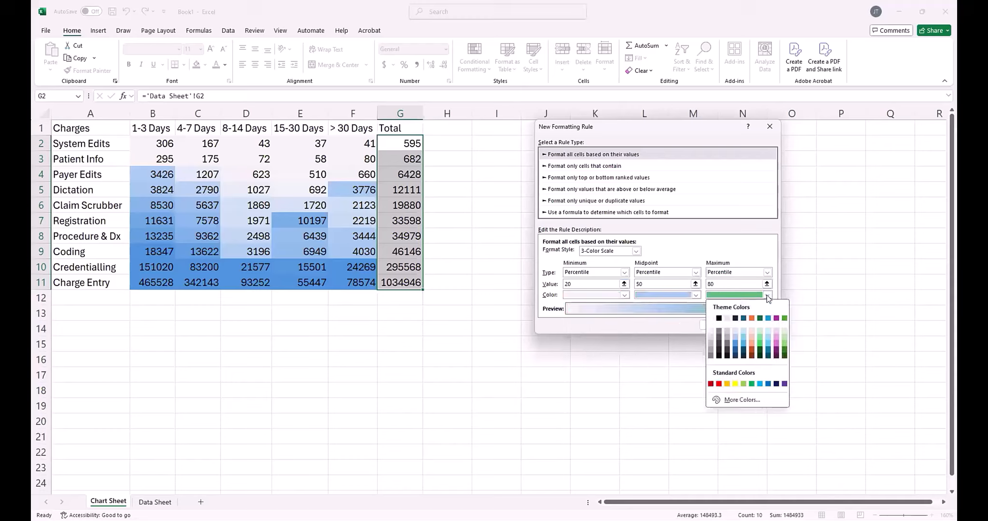
pyautogui.click(735, 343)
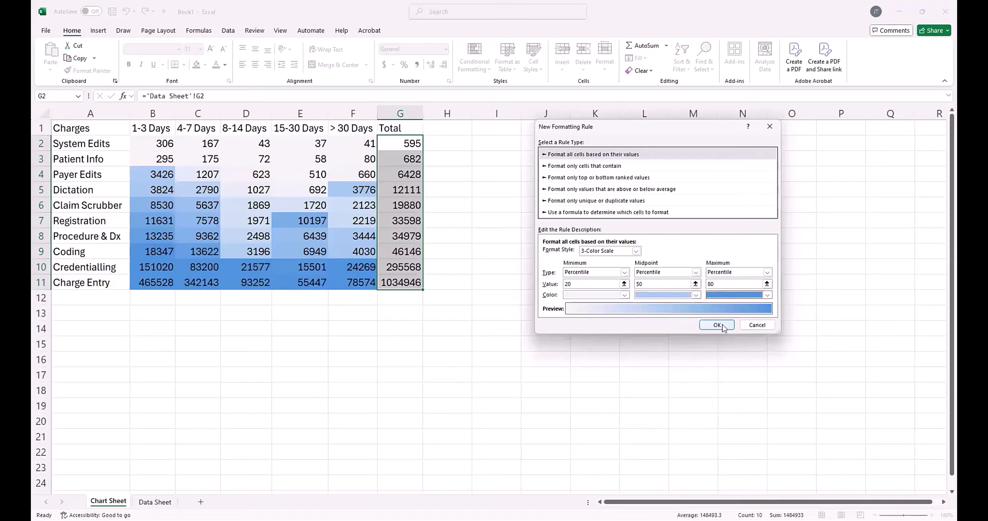
pyautogui.click(717, 326)
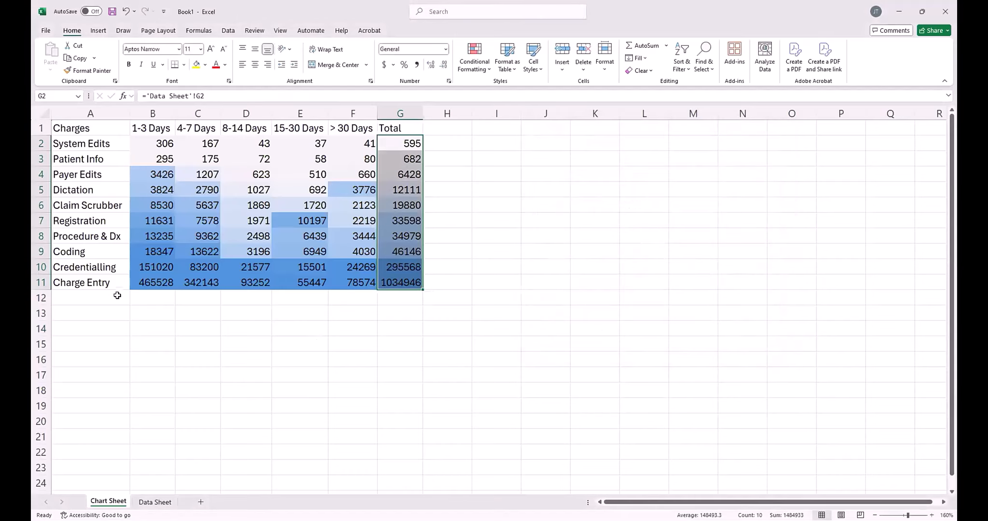
# - Enter the label "Total" in cell A12, below Charge Entry
pyautogui.click(113, 280)
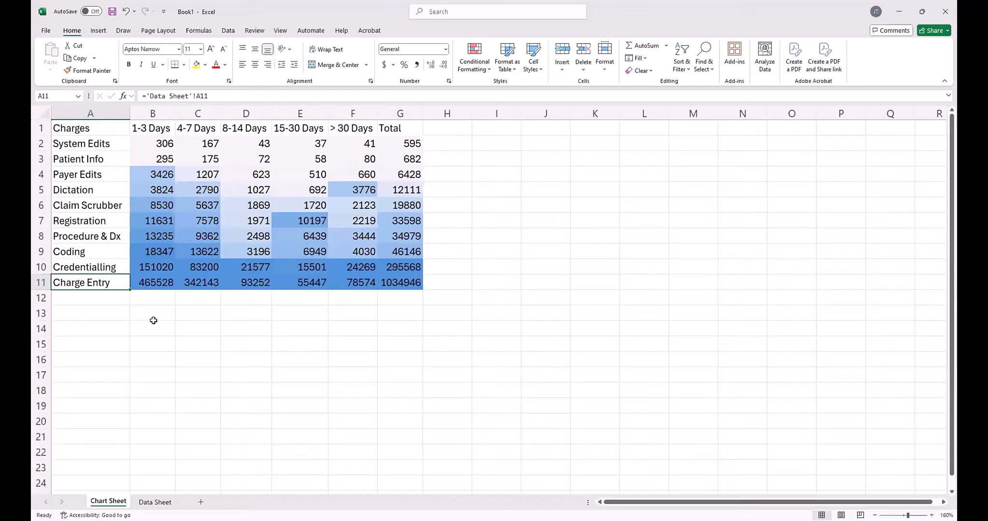
pyautogui.click(110, 298)
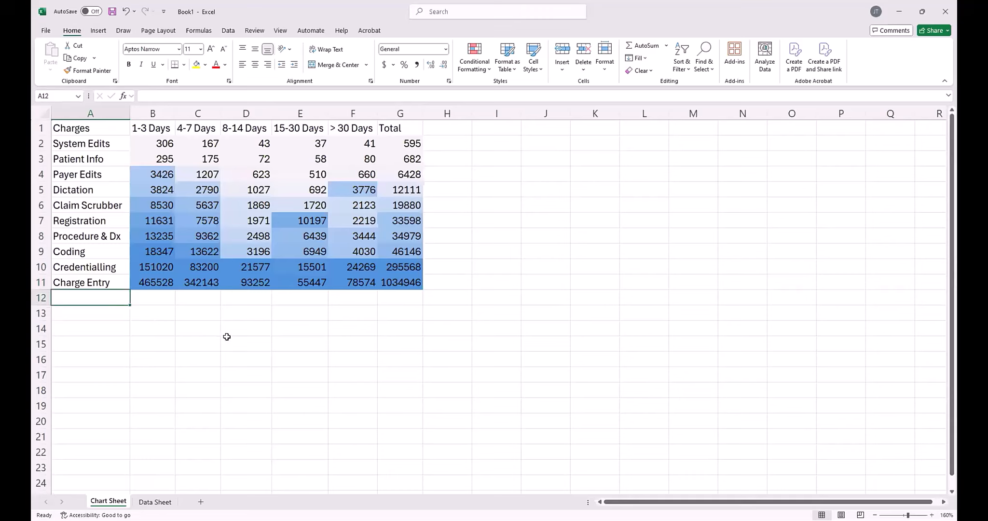
pyautogui.write('Total')
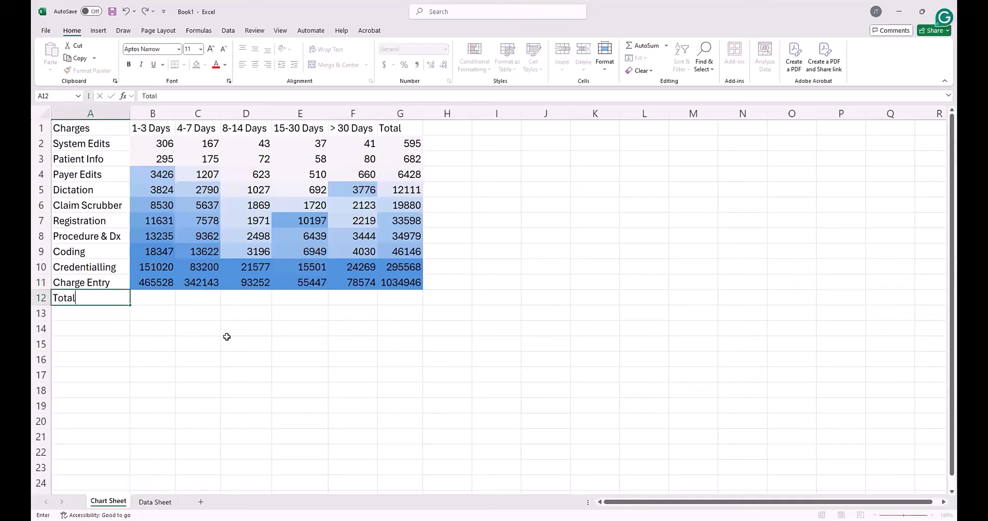
# - Sum B2:B11 in cell B12 with a SUM formula and fill it across to G12
pyautogui.click(170, 299)
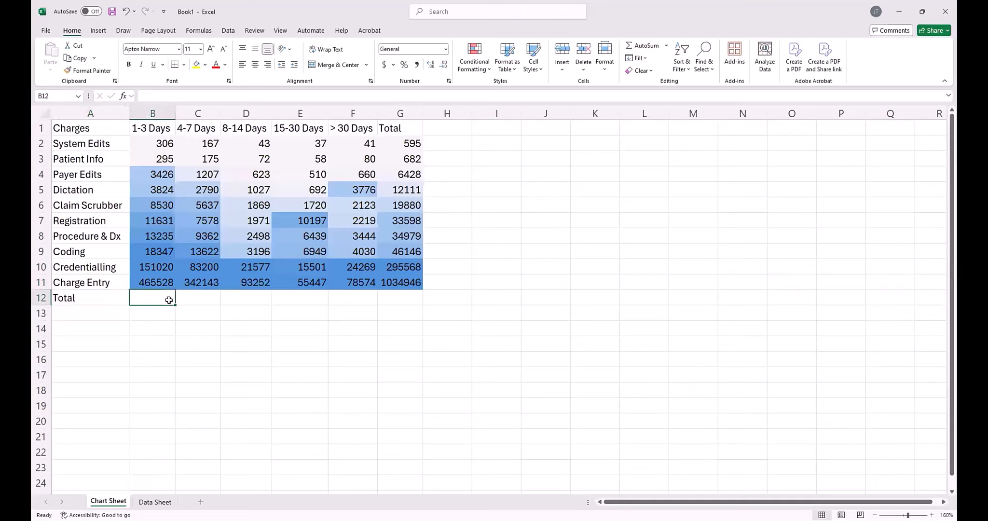
pyautogui.write('=')
pyautogui.write('sum(')
pyautogui.moveTo(152, 144); pyautogui.dragTo(152, 283)
pyautogui.press('Return')
pyautogui.click(152, 298)
pyautogui.moveTo(175, 305); pyautogui.dragTo(400, 300)
# - Format B2:G12 as Currency with no decimal places
pyautogui.moveTo(153, 144); pyautogui.dragTo(401, 298)
pyautogui.click(446, 49)
pyautogui.click(441, 112)
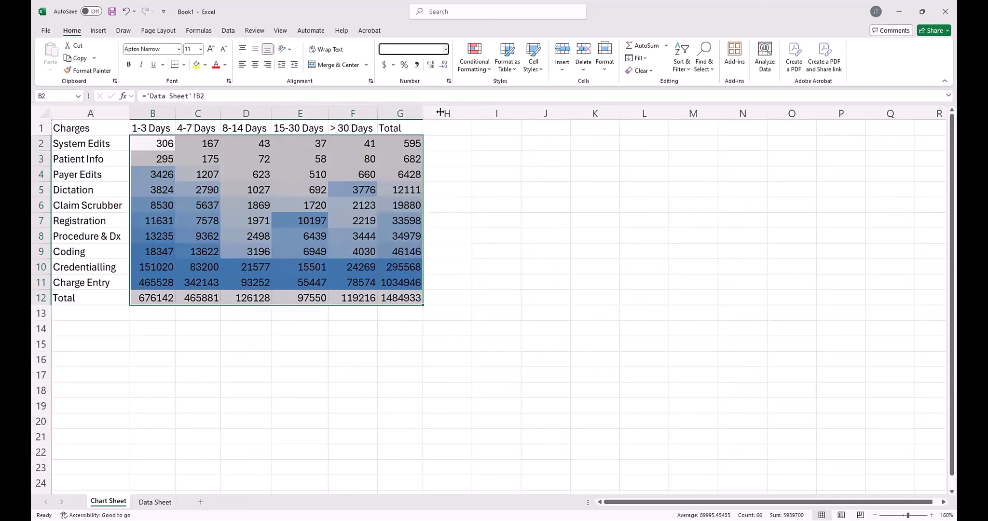
pyautogui.click(443, 65)
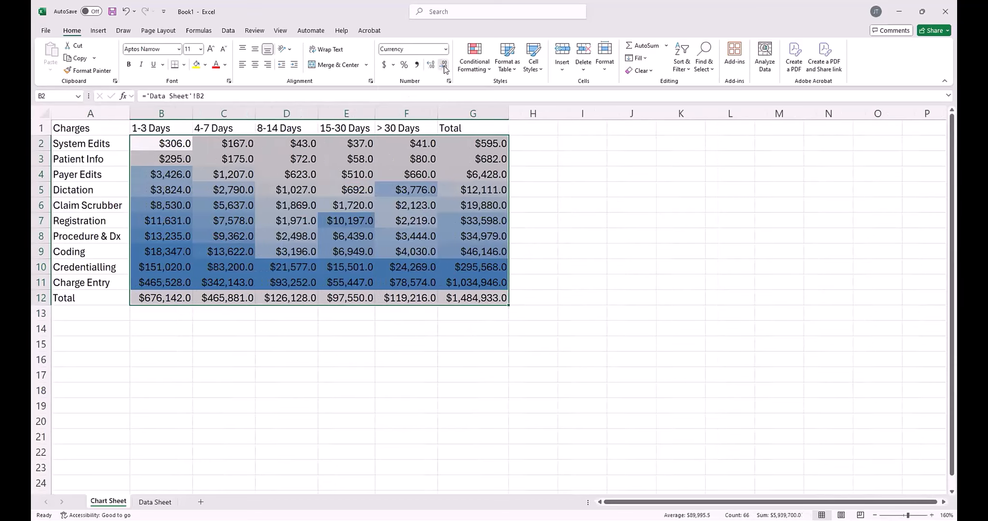
pyautogui.click(444, 65)
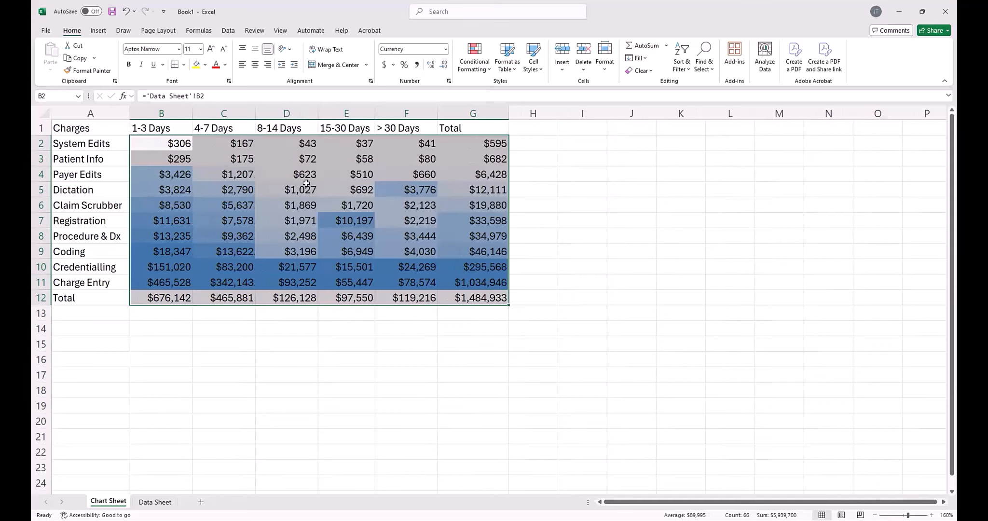
# - Make the header row A1:G1 and the Total row A12:G12 bold
pyautogui.click(100, 125)
pyautogui.moveTo(101, 125); pyautogui.dragTo(464, 125)
pyautogui.click(130, 64)
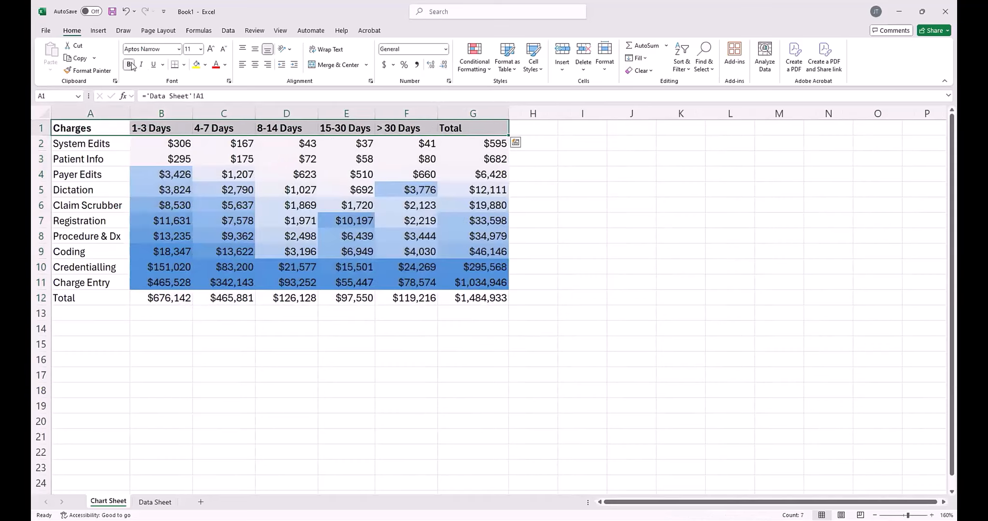
pyautogui.moveTo(82, 298); pyautogui.dragTo(470, 295)
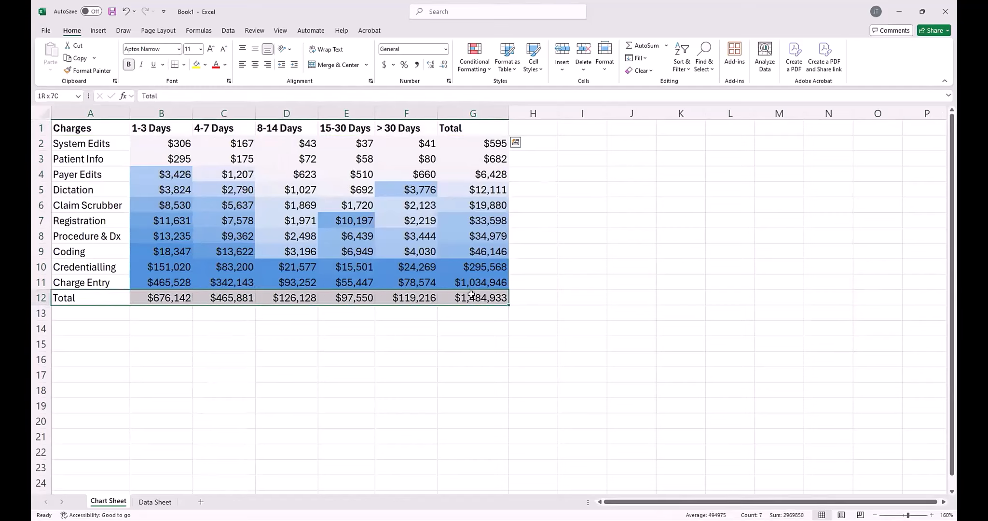
pyautogui.click(129, 64)
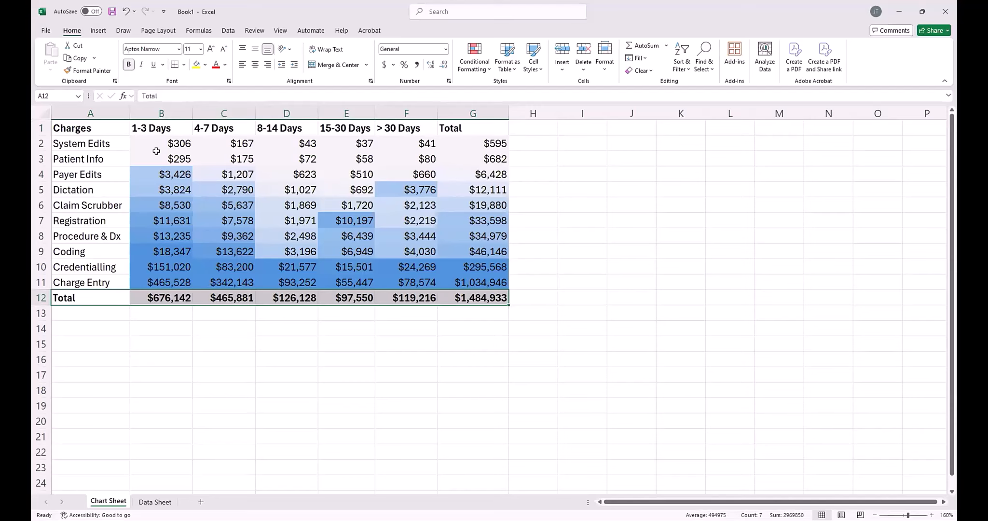
# - Center the contents of B1:G12 horizontally in their cells
pyautogui.click(160, 128)
pyautogui.moveTo(159, 128); pyautogui.dragTo(473, 298)
pyautogui.click(252, 66)
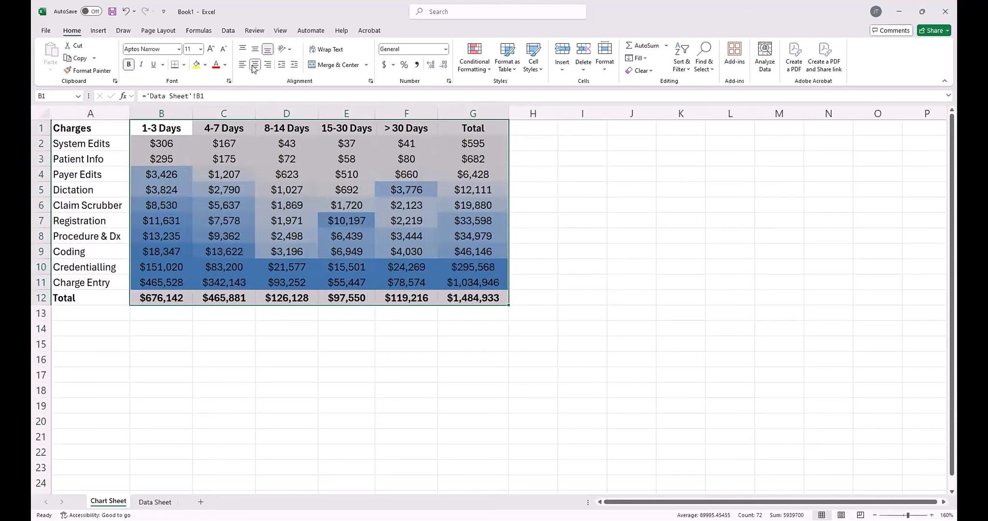
pyautogui.click(87, 311)
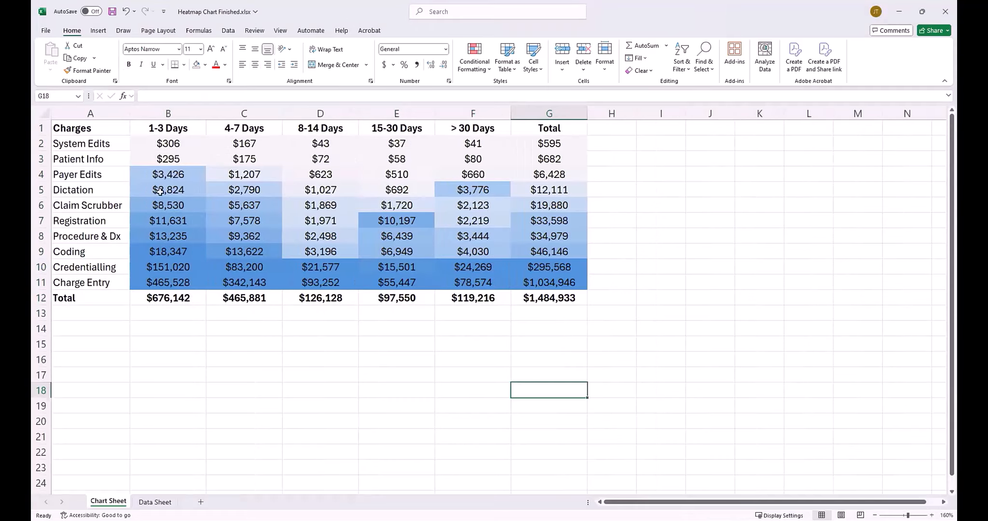
# - Insert an empty column between the Charges labels and the 1-3 Days column
pyautogui.click(163, 113)
pyautogui.rightClick(163, 114)
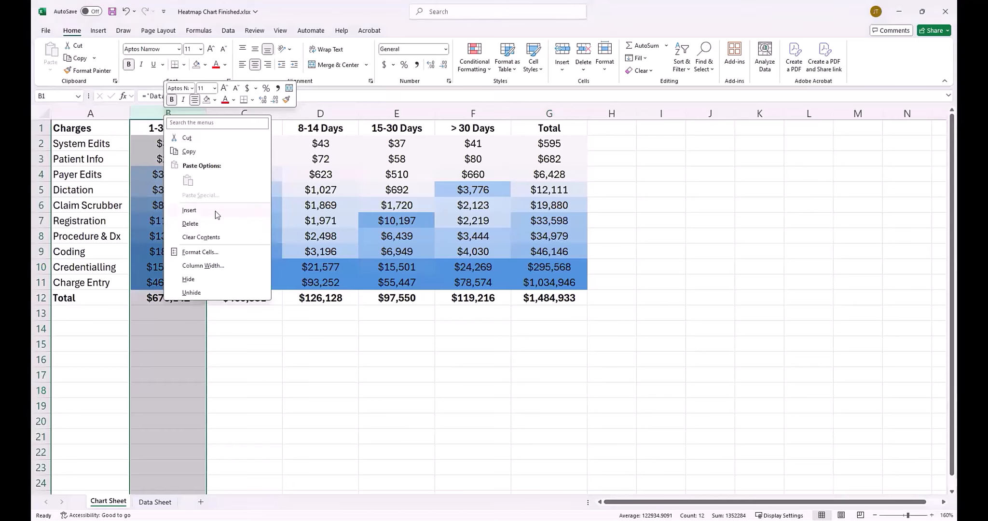
pyautogui.click(216, 211)
pyautogui.click(147, 163)
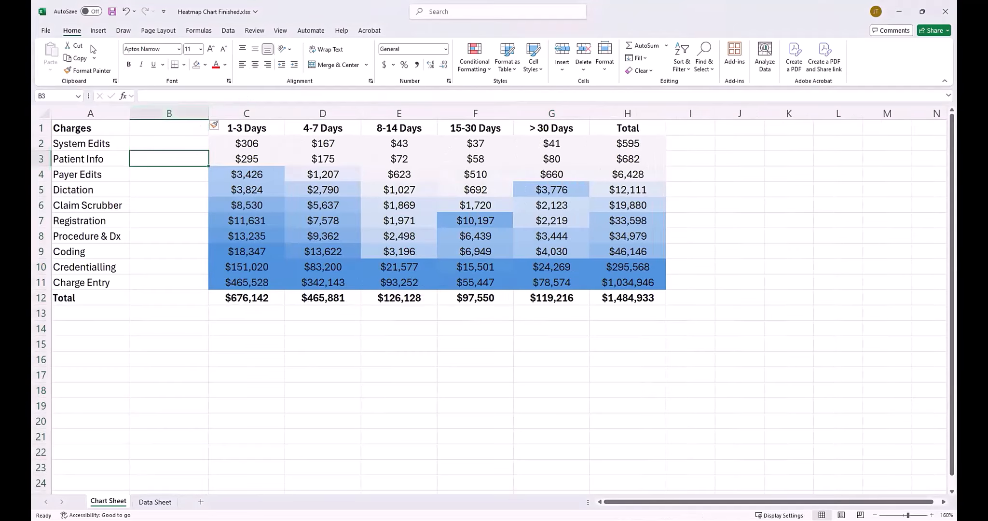
# - Draw an oval shape about 0.55" high and 0.45" wide in column B, spanning rows 2 to 4
pyautogui.click(98, 30)
pyautogui.click(195, 54)
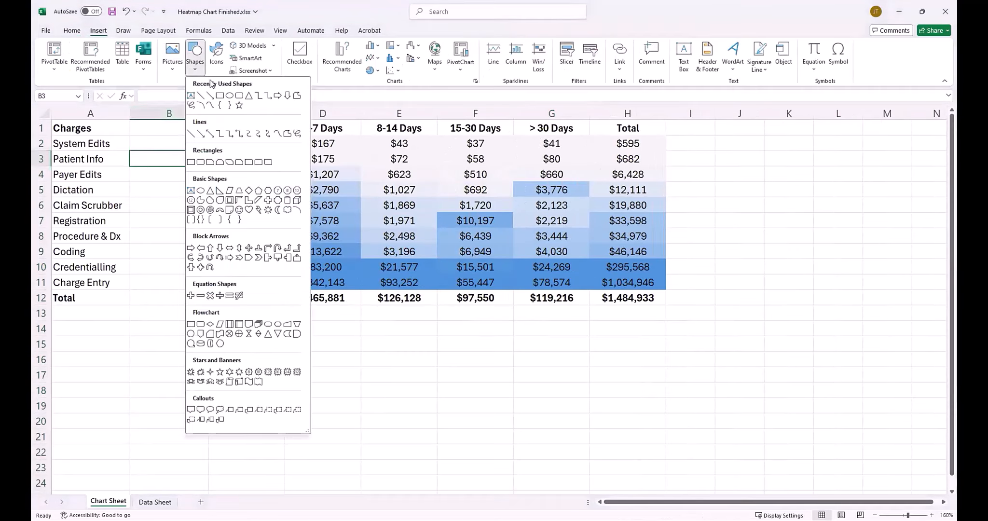
pyautogui.click(219, 95)
pyautogui.moveTo(153, 145); pyautogui.dragTo(186, 186)
# - Set the oval's height and width to 0.5" each to make it a circle
pyautogui.click(821, 50)
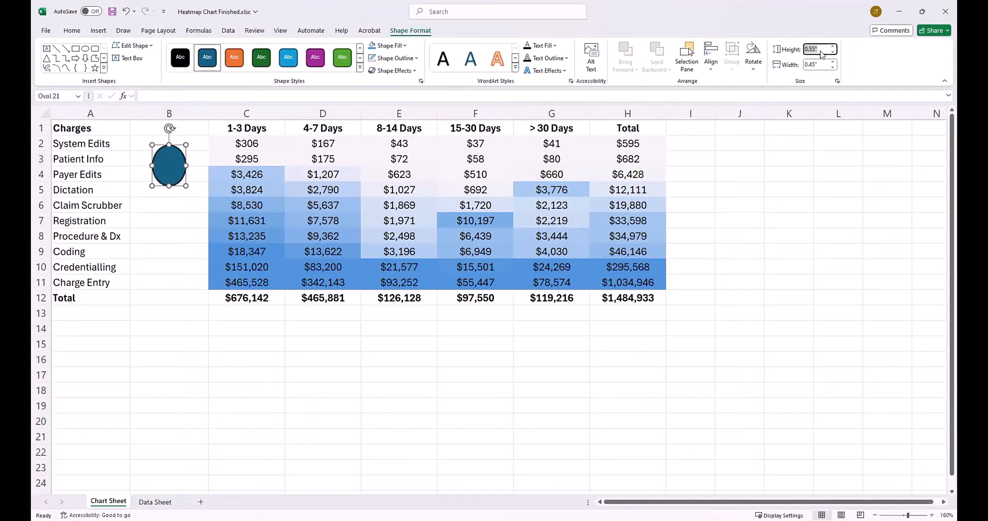
pyautogui.press('BackSpace')
pyautogui.click(823, 65)
pyautogui.press('BackSpace')
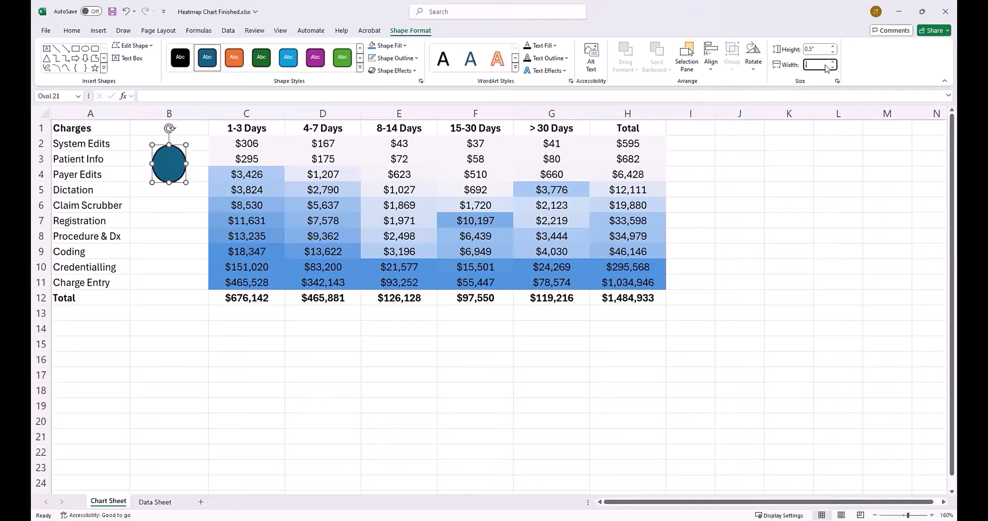
pyautogui.write('.5')
pyautogui.press('Return')
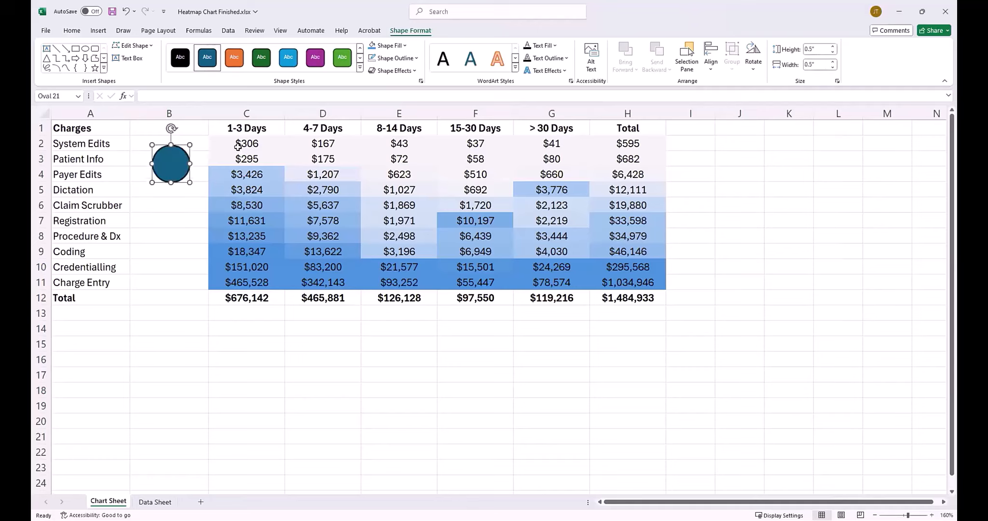
# - Give the circle a very light gray fill and a gray outline
pyautogui.rightClick(166, 160)
pyautogui.click(200, 132)
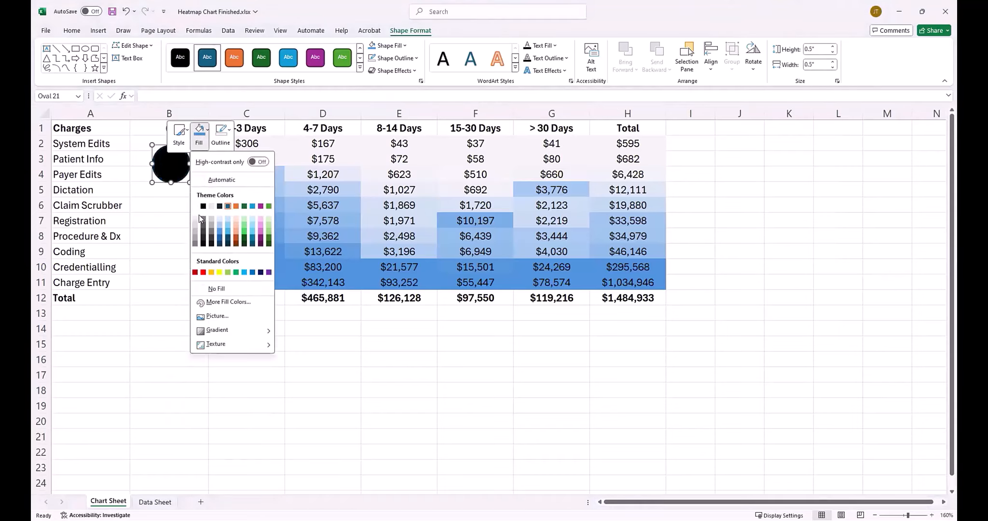
pyautogui.click(196, 218)
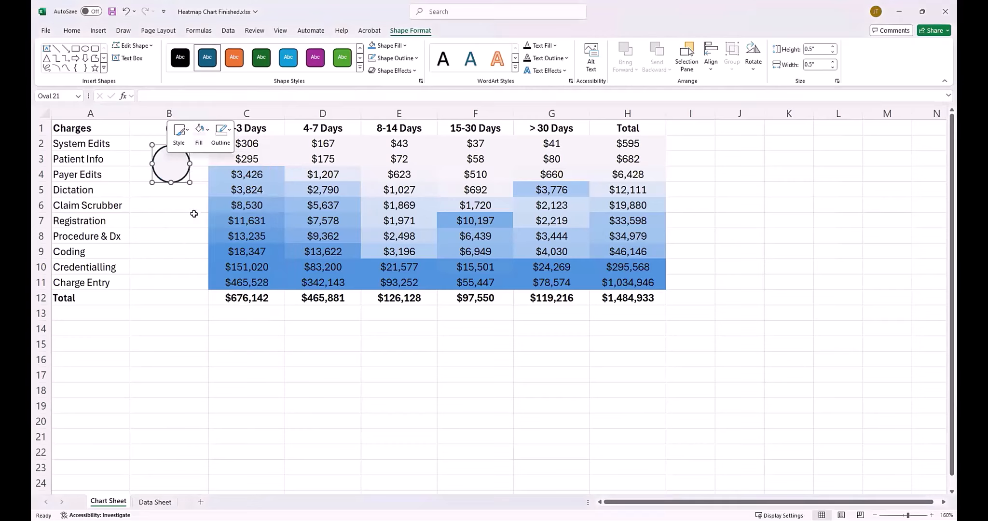
pyautogui.click(221, 131)
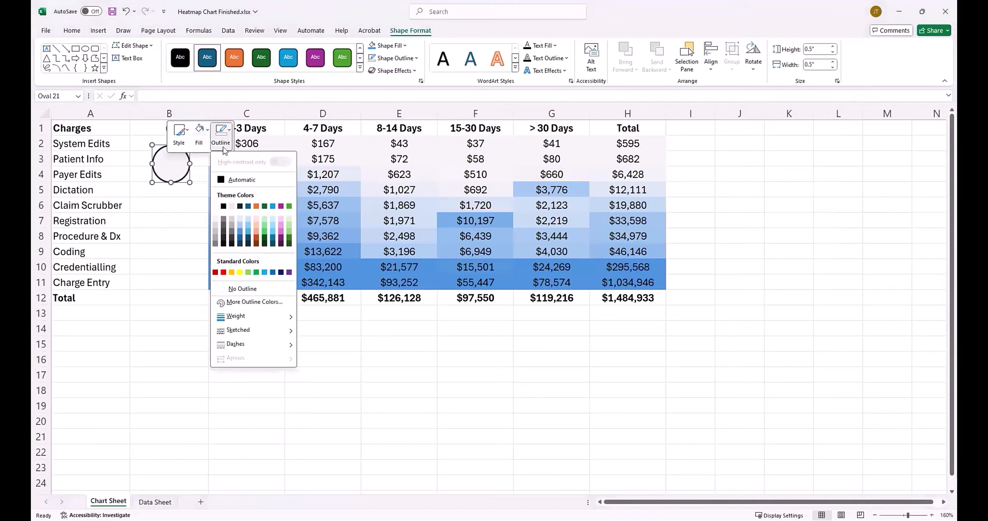
pyautogui.click(215, 237)
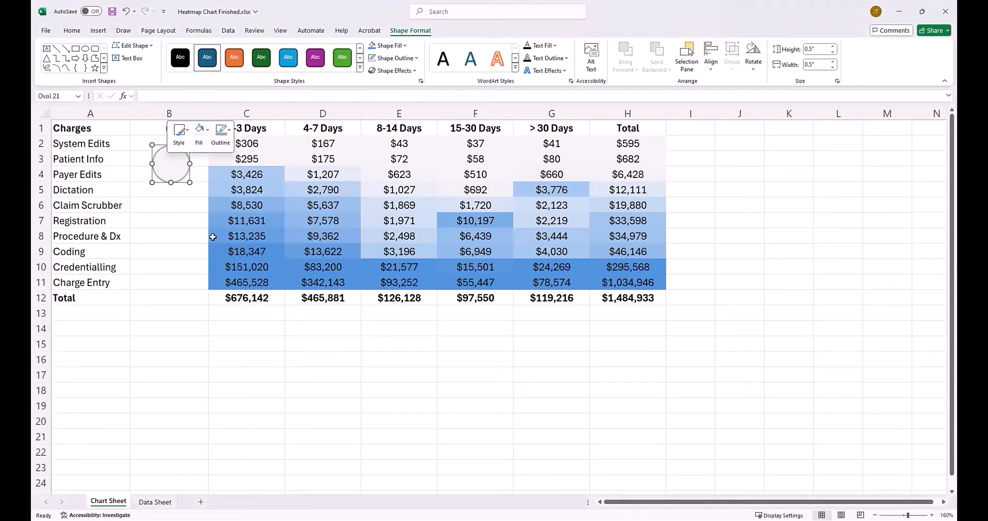
pyautogui.click(172, 202)
# - Copy the light gray circle and paste a duplicate below it at cell B6
pyautogui.click(171, 166)
pyautogui.rightClick(178, 172)
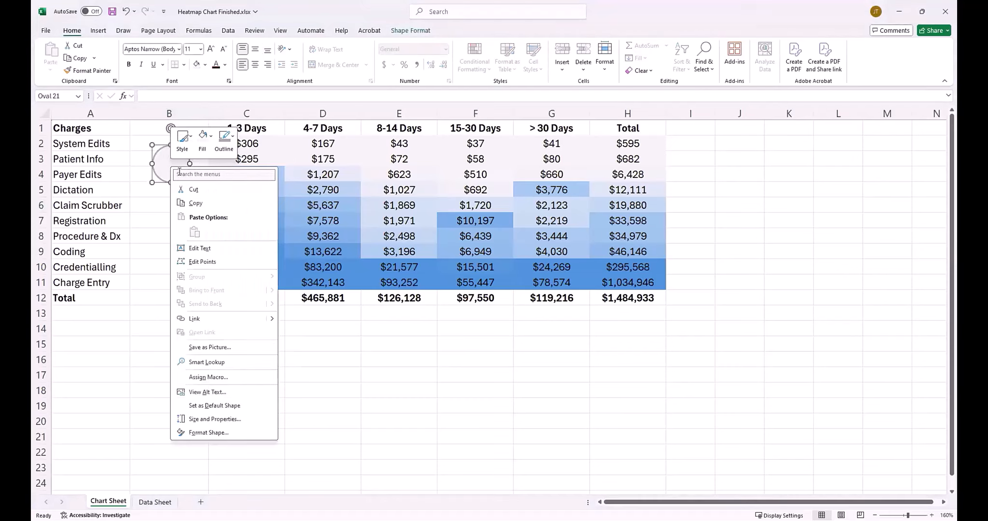
pyautogui.click(191, 203)
pyautogui.rightClick(170, 205)
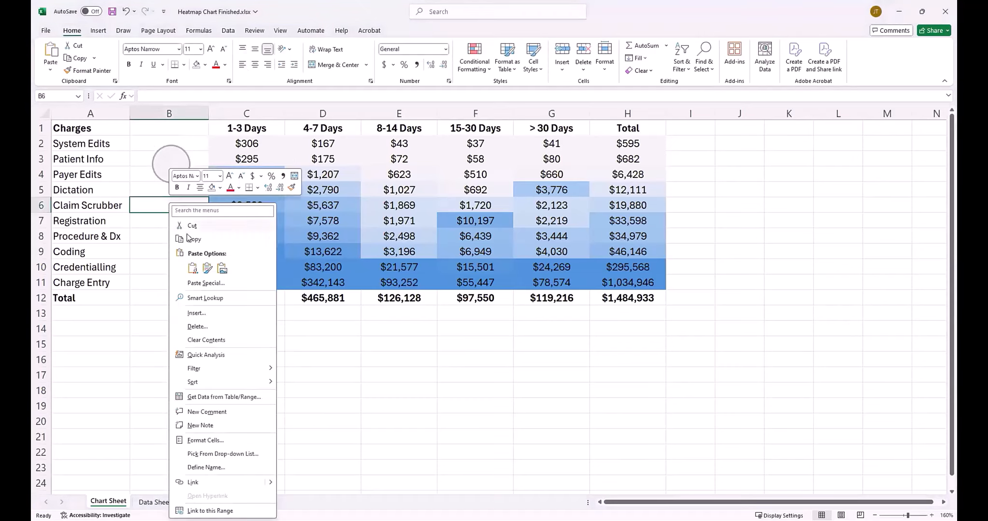
pyautogui.click(192, 268)
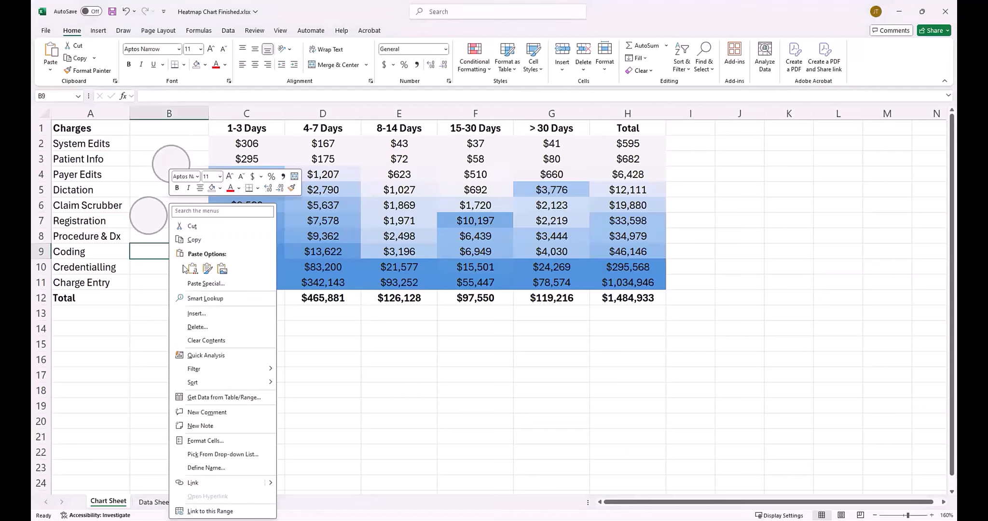
# - Paste a third circle at cell B9 and line up the two pasted circles beneath the first one in column B
pyautogui.click(192, 269)
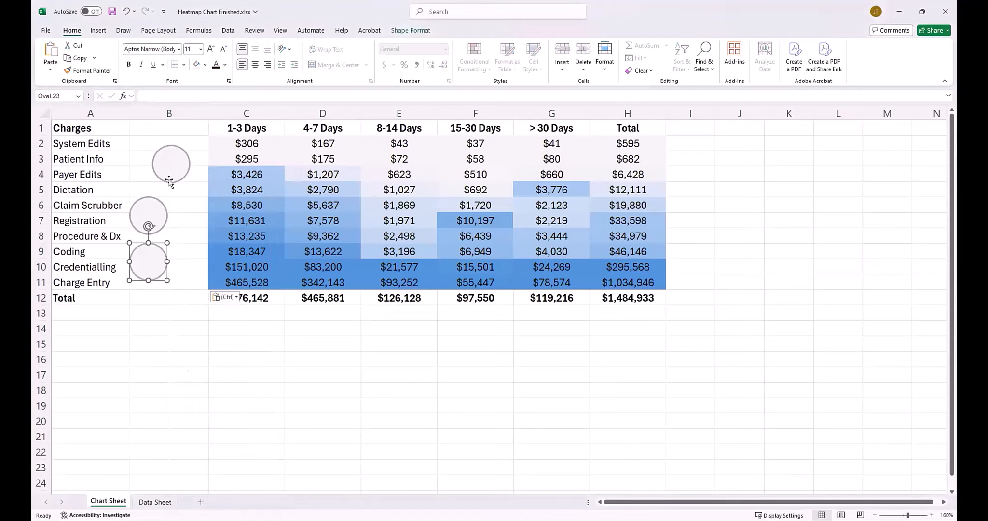
pyautogui.moveTo(158, 202); pyautogui.dragTo(181, 196)
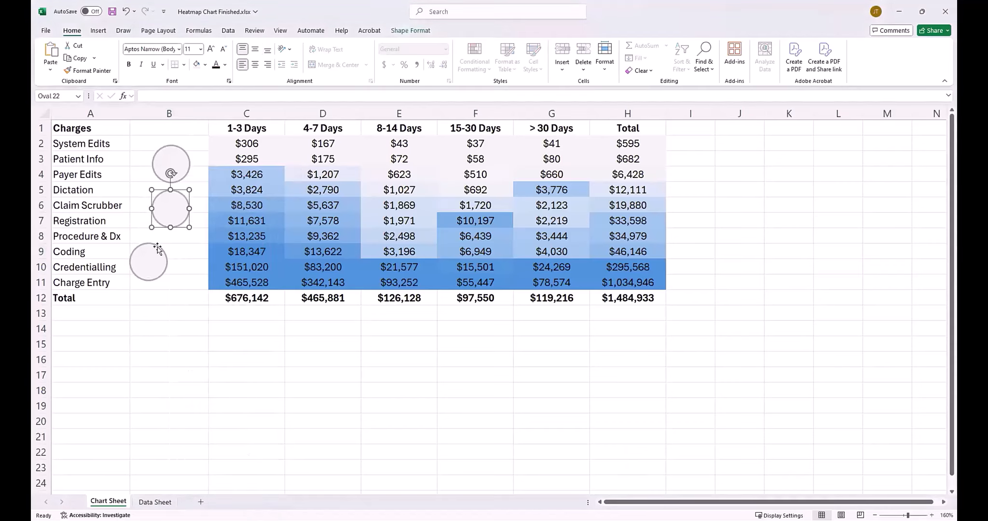
pyautogui.moveTo(161, 251); pyautogui.dragTo(185, 243)
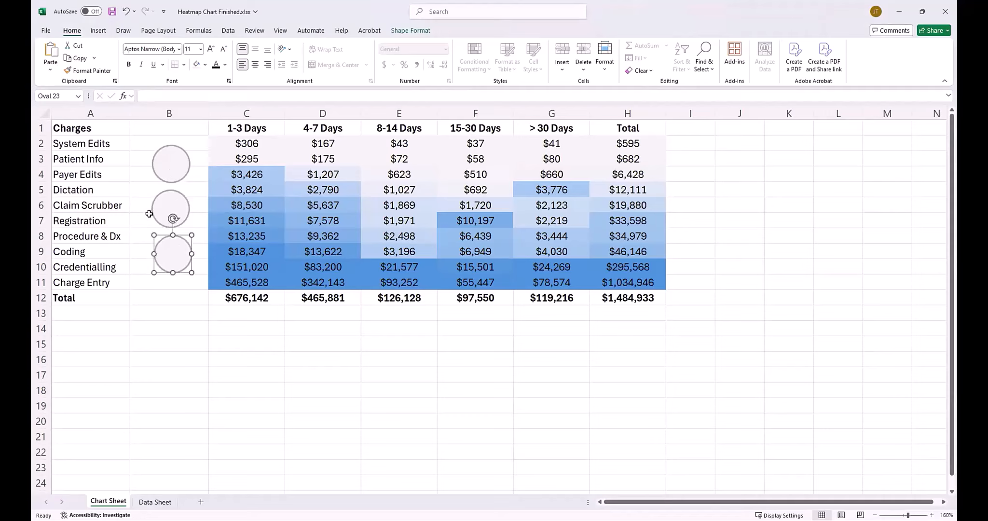
# - Fill the middle circle with a light blue theme color
pyautogui.click(161, 204)
pyautogui.rightClick(177, 208)
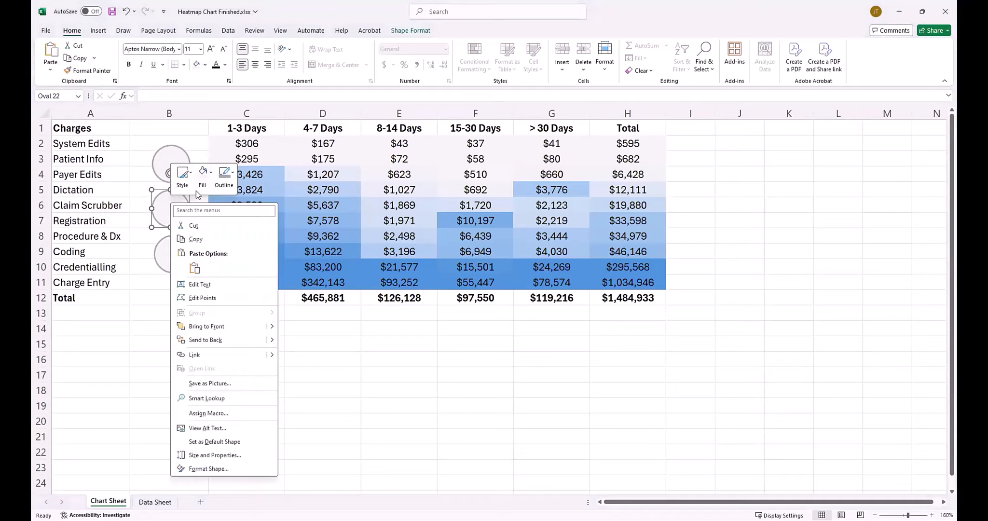
pyautogui.click(203, 186)
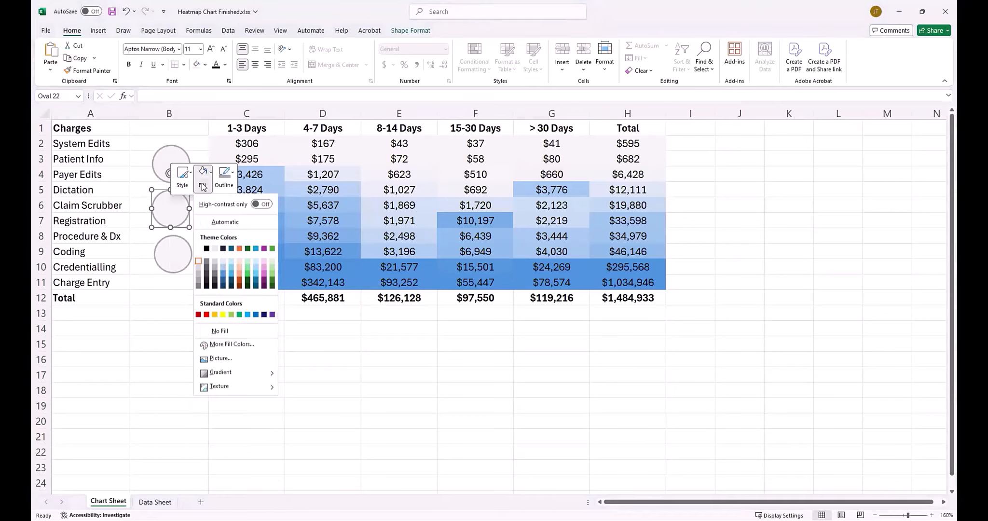
pyautogui.click(223, 266)
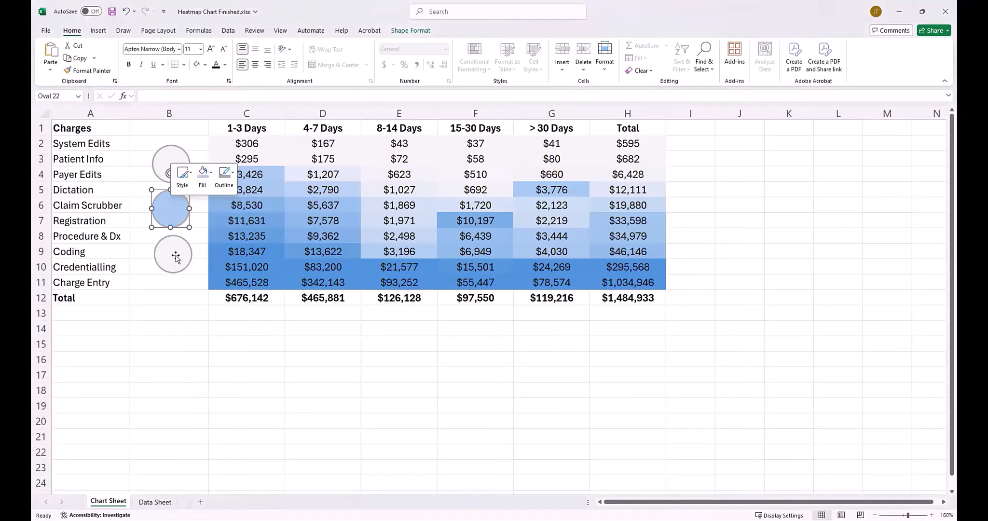
# - Fill the lowest circle in column B with a medium blue theme color matching the heatmap's darkest cells
pyautogui.click(176, 257)
pyautogui.rightClick(175, 256)
pyautogui.click(208, 221)
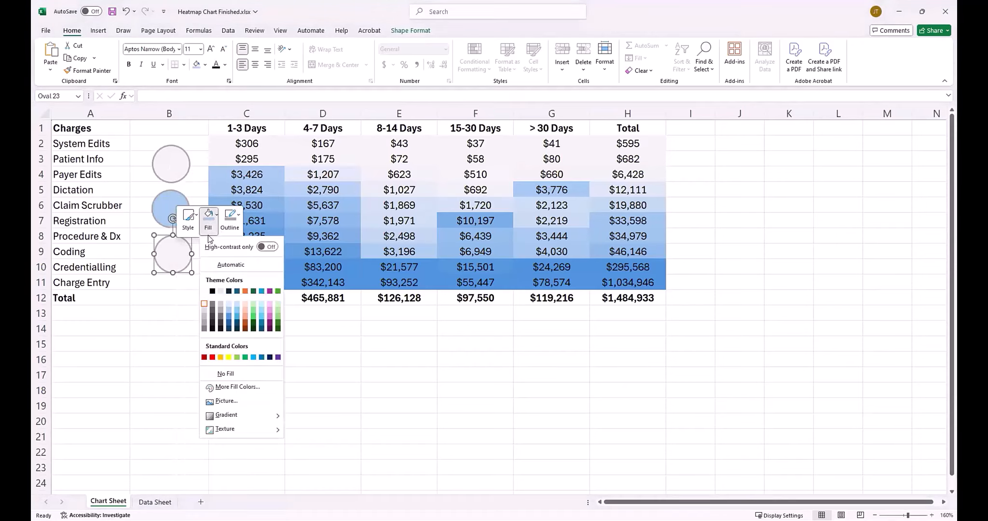
pyautogui.click(230, 319)
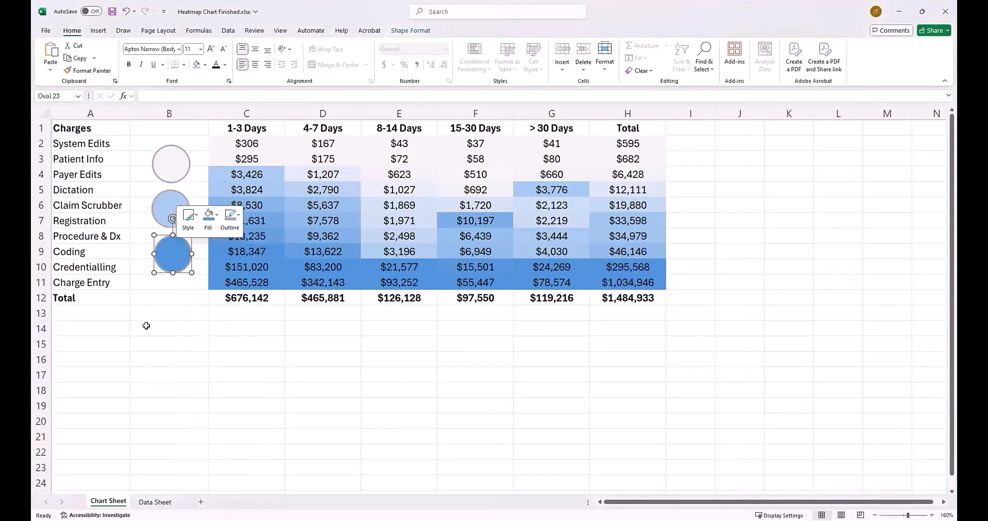
pyautogui.click(158, 344)
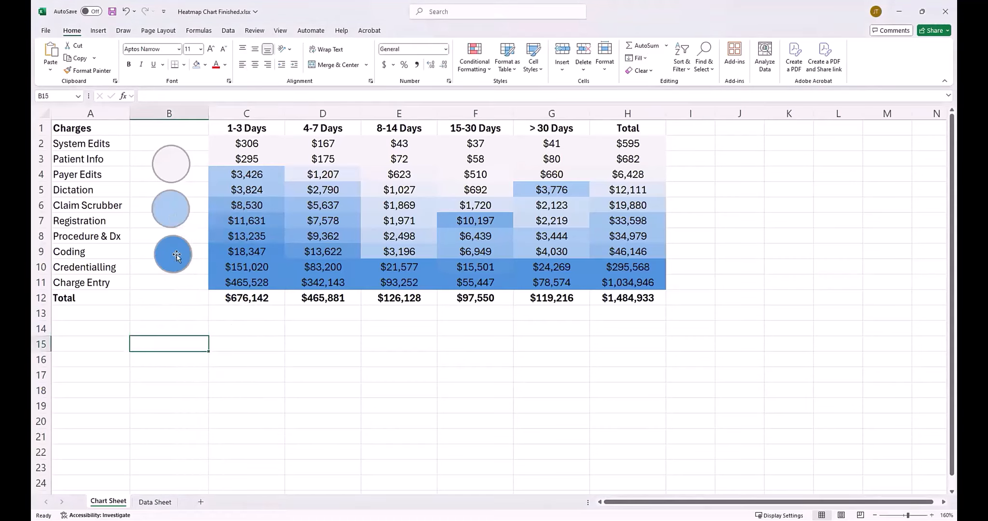
# - Spread the three circles apart in column B so that they span rows 2 to 11
pyautogui.moveTo(176, 257); pyautogui.dragTo(173, 266)
pyautogui.moveTo(166, 166); pyautogui.dragTo(166, 162)
pyautogui.moveTo(167, 208); pyautogui.dragTo(167, 212)
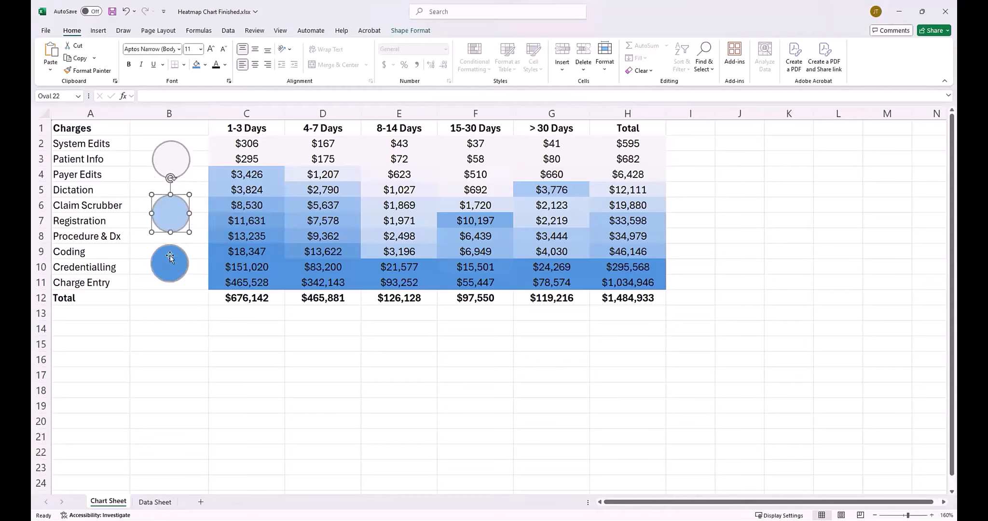
# - Align all three circles on their centers and distribute them vertically
pyautogui.keyDown('shift'); pyautogui.click(173, 271); pyautogui.keyUp('shift')
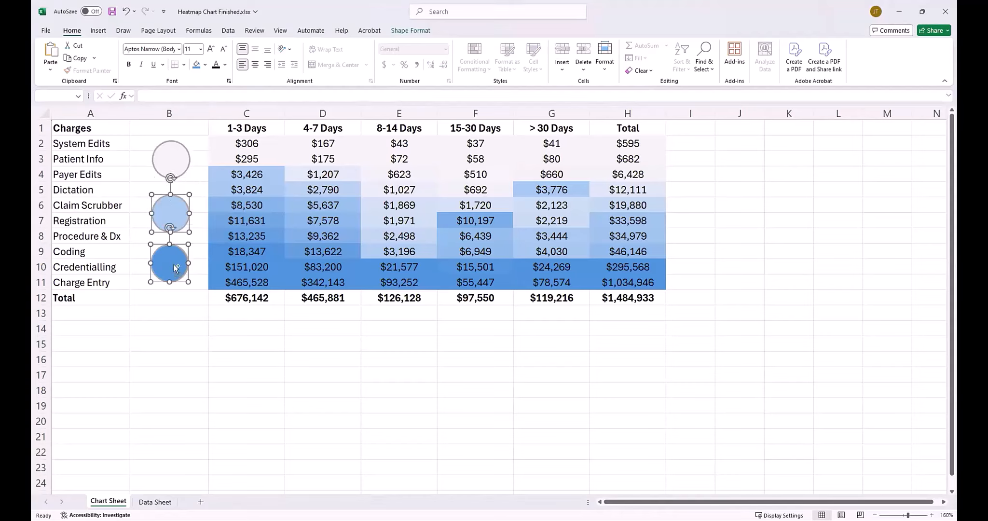
pyautogui.keyDown('shift'); pyautogui.click(172, 159); pyautogui.keyUp('shift')
pyautogui.click(402, 30)
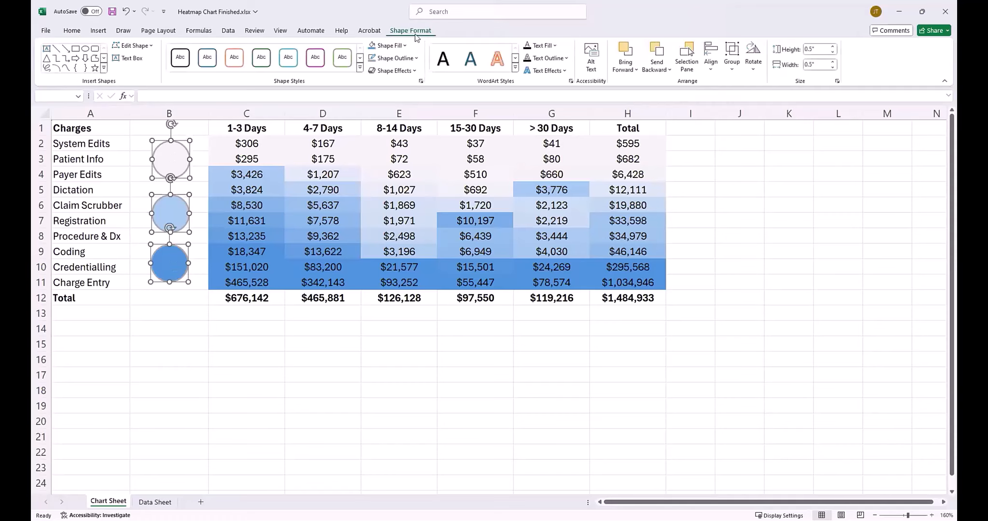
pyautogui.click(711, 63)
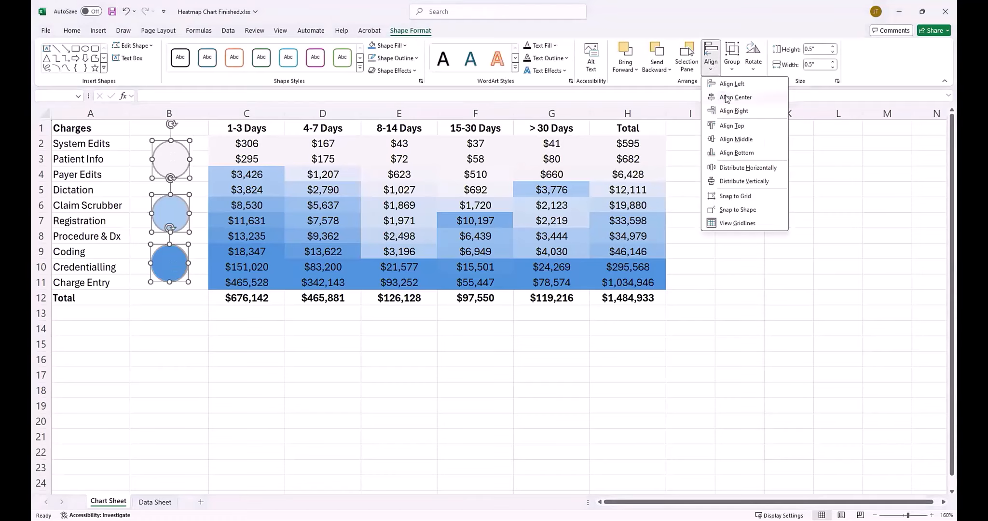
pyautogui.click(727, 97)
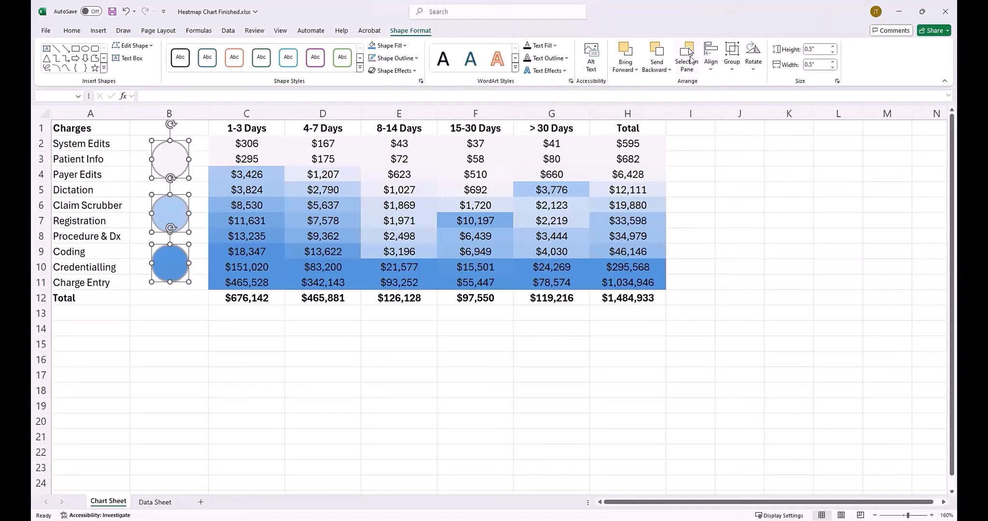
pyautogui.click(707, 61)
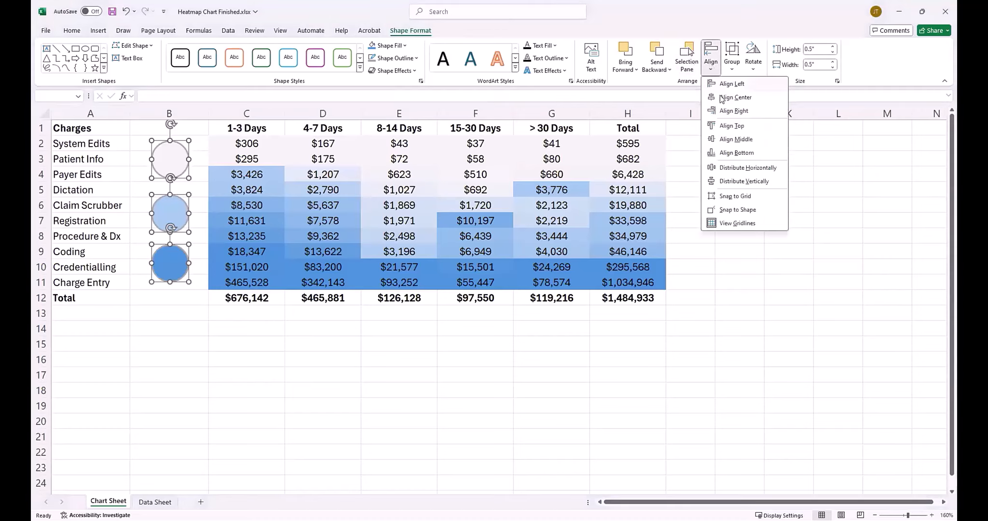
pyautogui.click(753, 180)
pyautogui.click(263, 352)
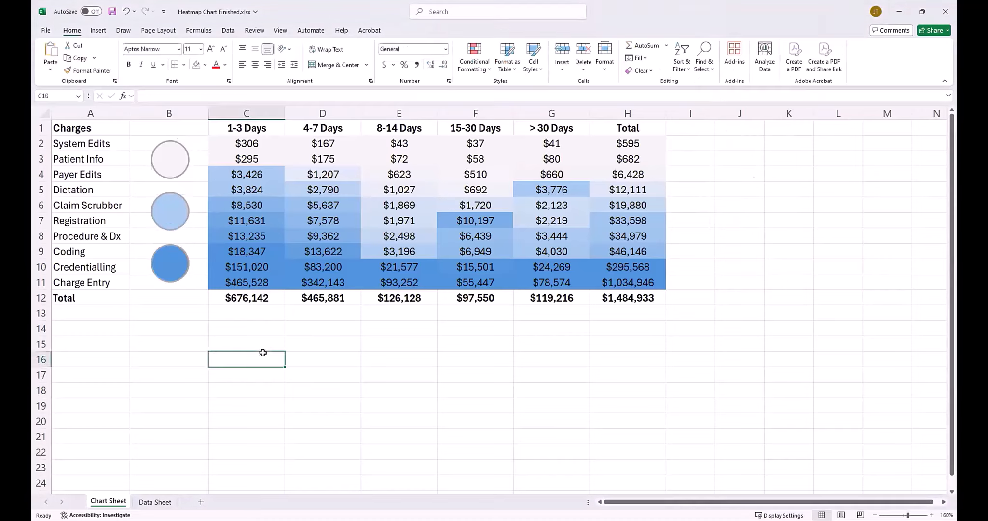
# - Draw a text box over the light gray circle and enter the text "20th Percent"
pyautogui.click(100, 31)
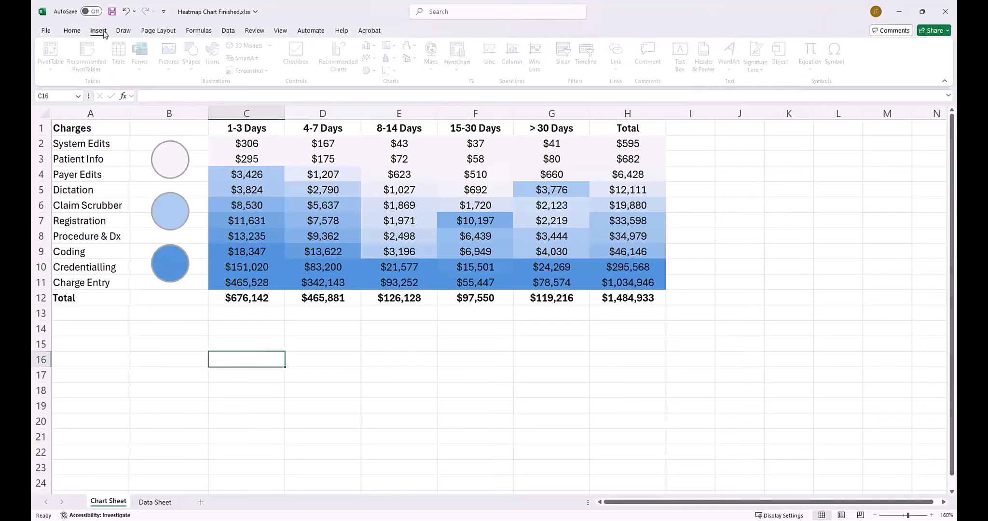
pyautogui.click(685, 70)
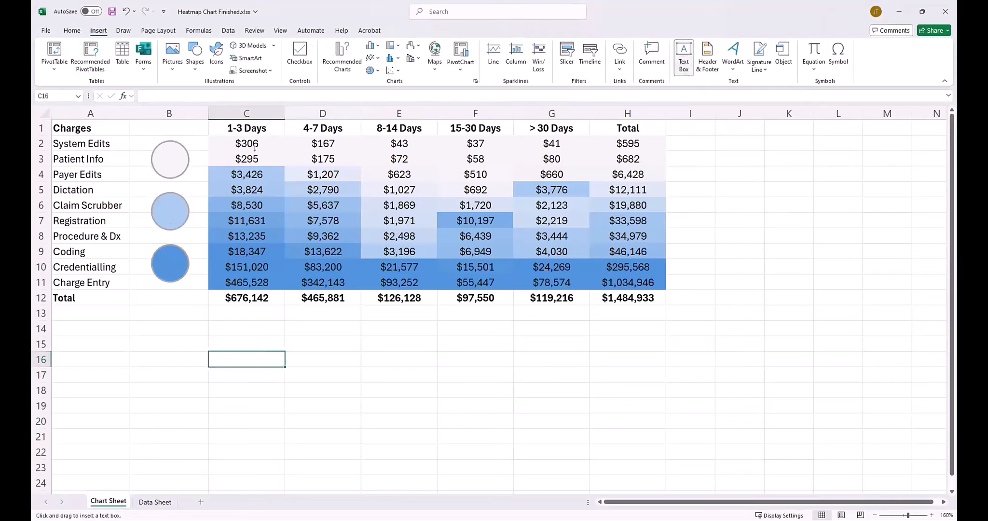
pyautogui.moveTo(142, 138); pyautogui.dragTo(199, 182)
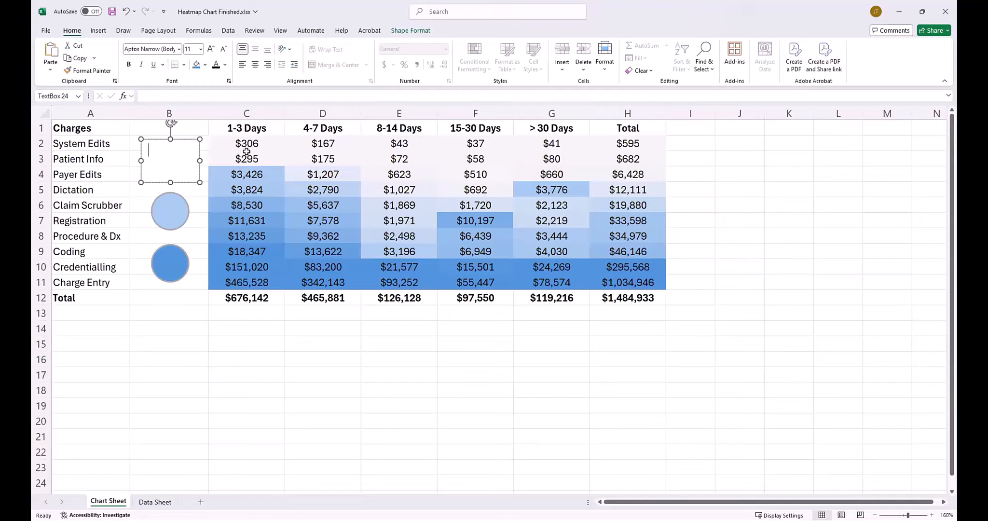
pyautogui.write('20th Percent')
# - Set the "20th Percent" text to size 10 and center it horizontally
pyautogui.moveTo(187, 165); pyautogui.dragTo(150, 151)
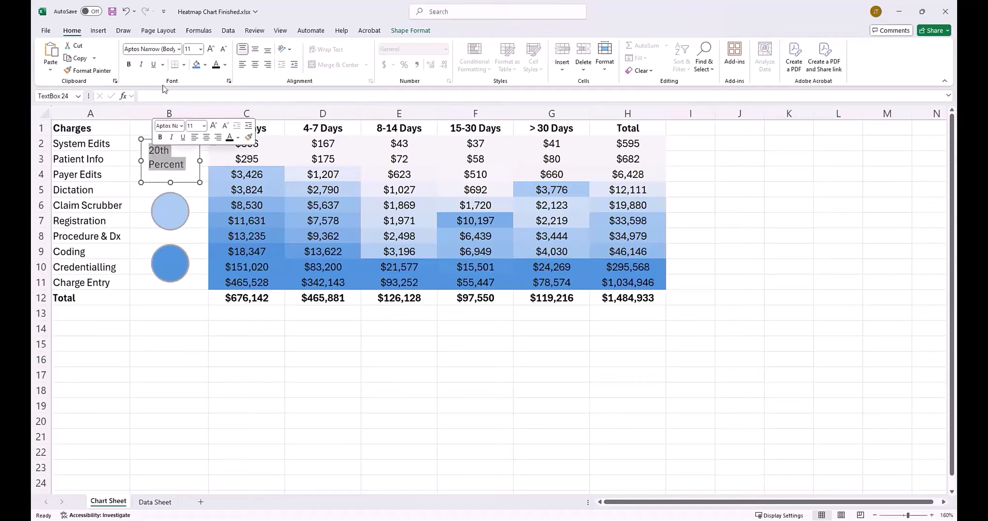
pyautogui.click(200, 49)
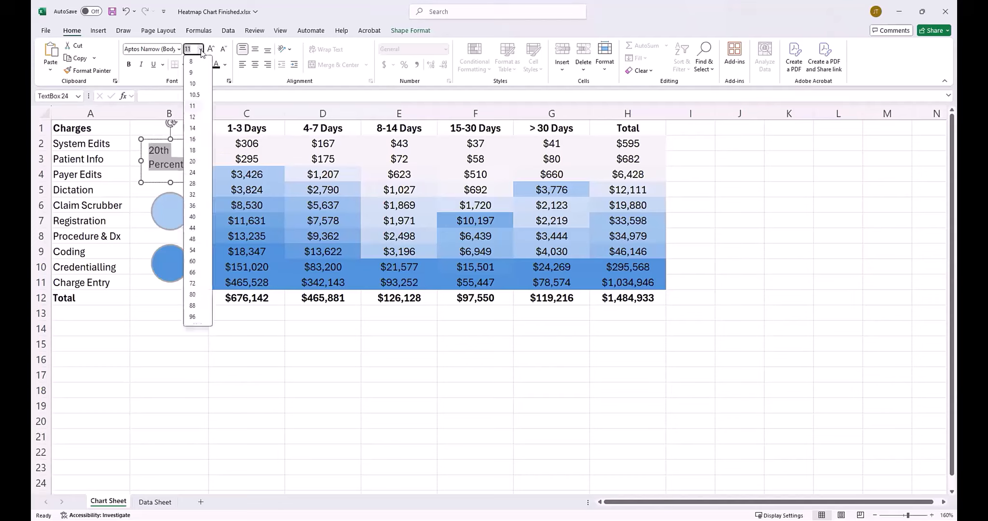
pyautogui.click(193, 83)
pyautogui.click(256, 68)
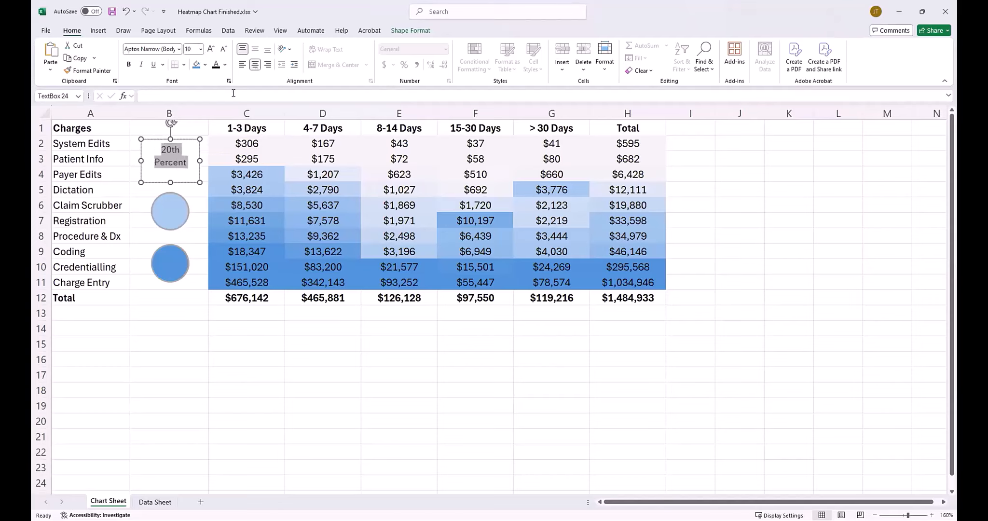
# - Remove the "20th Percent" text box's fill and outline, and nudge it slightly down over the circle
pyautogui.rightClick(189, 142)
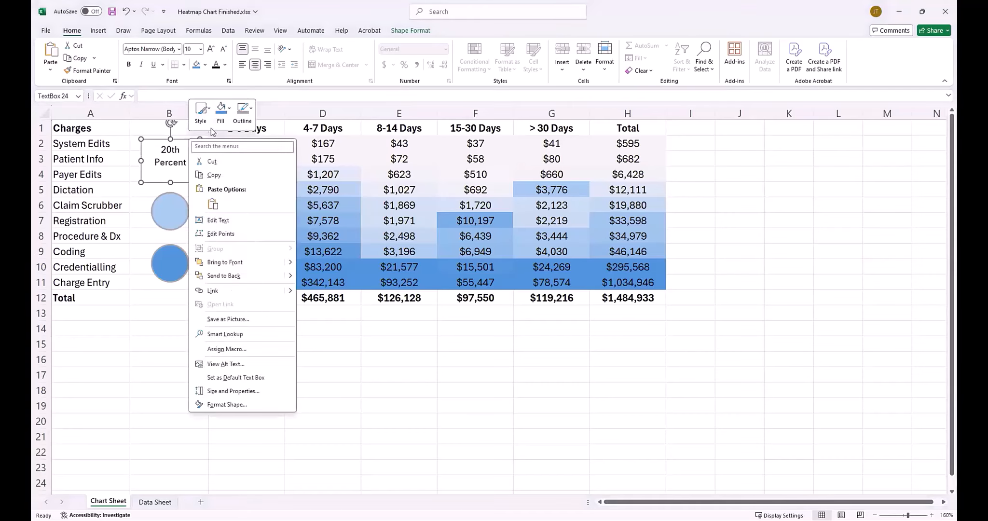
pyautogui.click(220, 111)
pyautogui.click(238, 266)
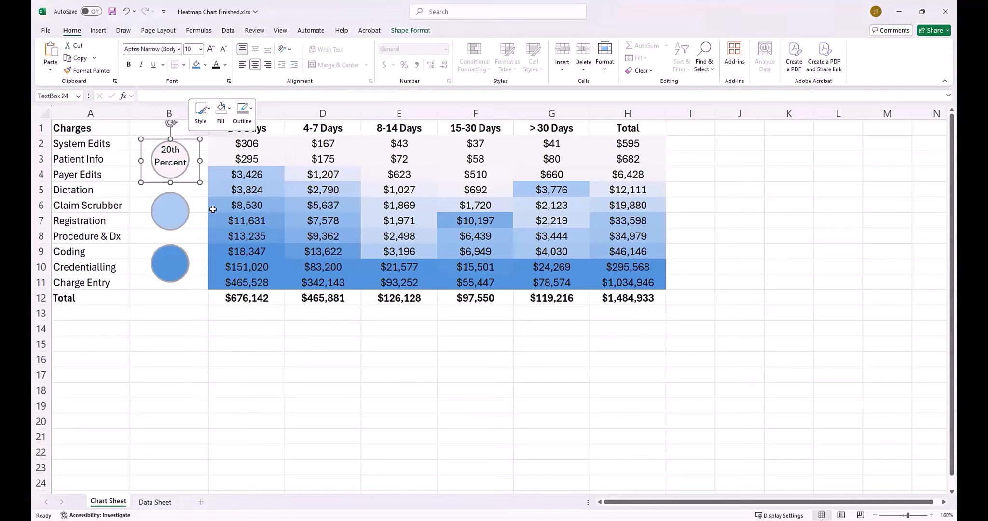
pyautogui.click(242, 112)
pyautogui.click(261, 266)
pyautogui.moveTo(182, 182); pyautogui.dragTo(182, 183)
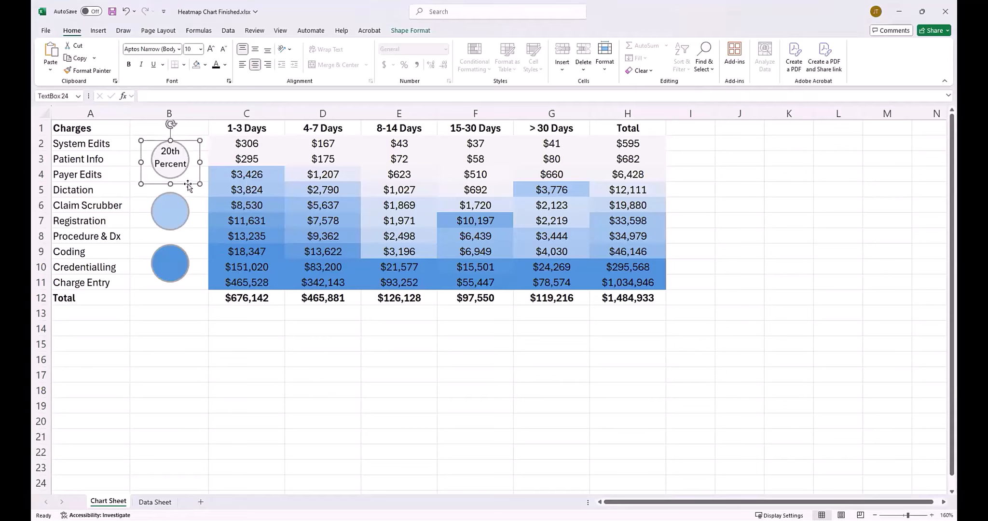
# - Copy the "20th Percent" text box and paste duplicates at cells B7 and B10
pyautogui.rightClick(189, 187)
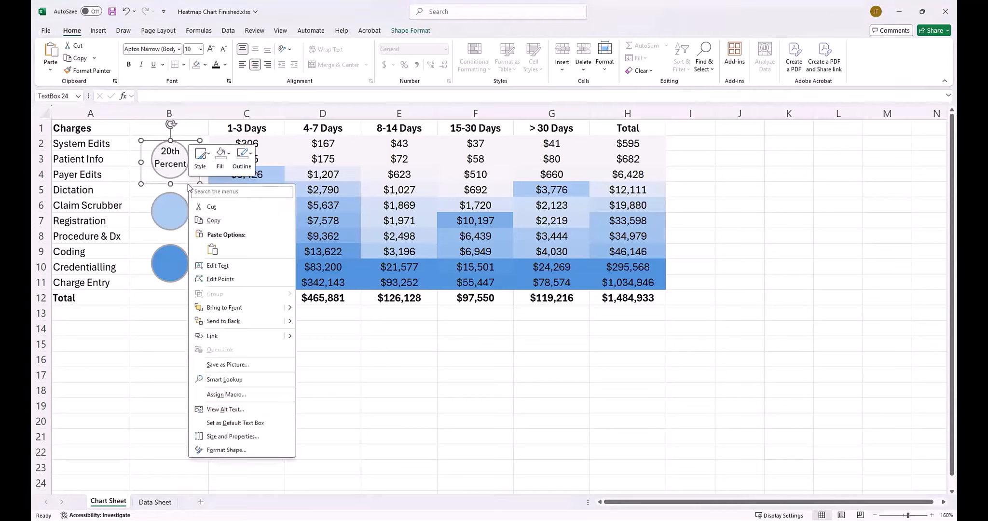
pyautogui.click(213, 223)
pyautogui.rightClick(170, 211)
pyautogui.click(138, 225)
pyautogui.click(135, 219)
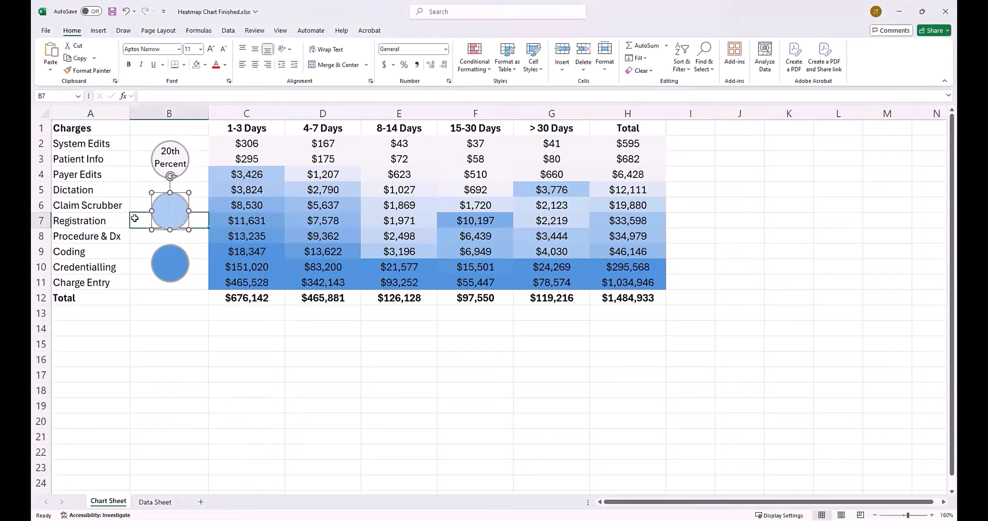
pyautogui.rightClick(135, 219)
pyautogui.click(164, 268)
pyautogui.rightClick(139, 275)
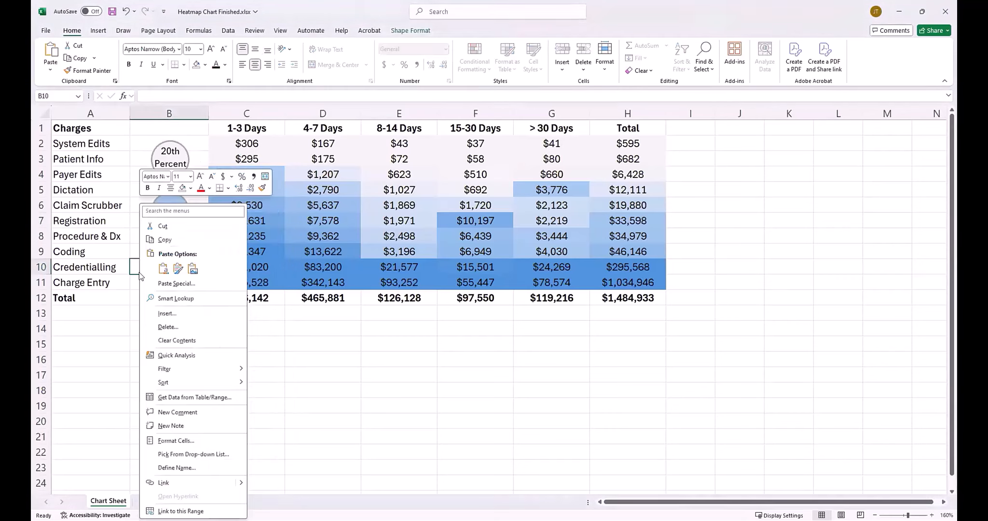
pyautogui.click(163, 268)
# - Move the two pasted text boxes onto the light blue and medium blue circles
pyautogui.click(143, 227)
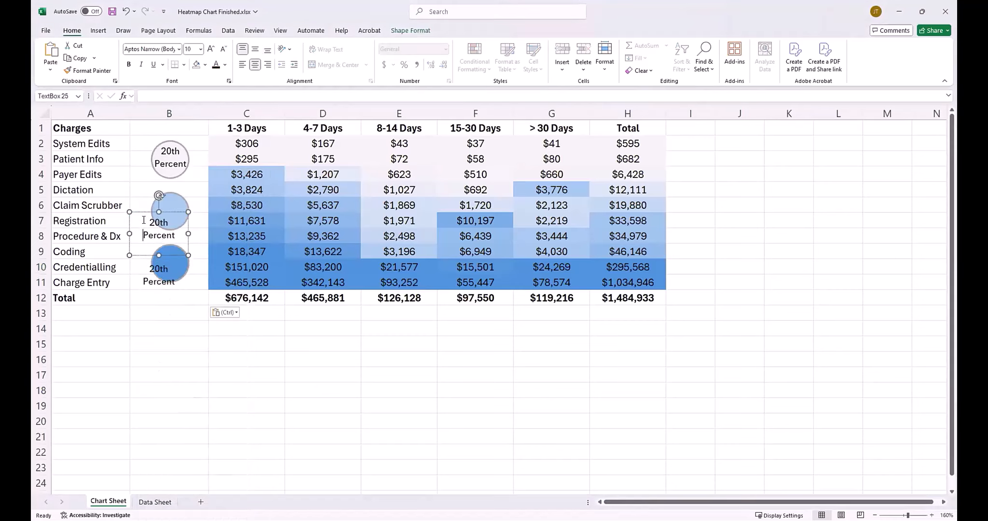
pyautogui.moveTo(141, 214); pyautogui.dragTo(153, 197)
pyautogui.click(149, 280)
pyautogui.moveTo(143, 259); pyautogui.dragTo(155, 247)
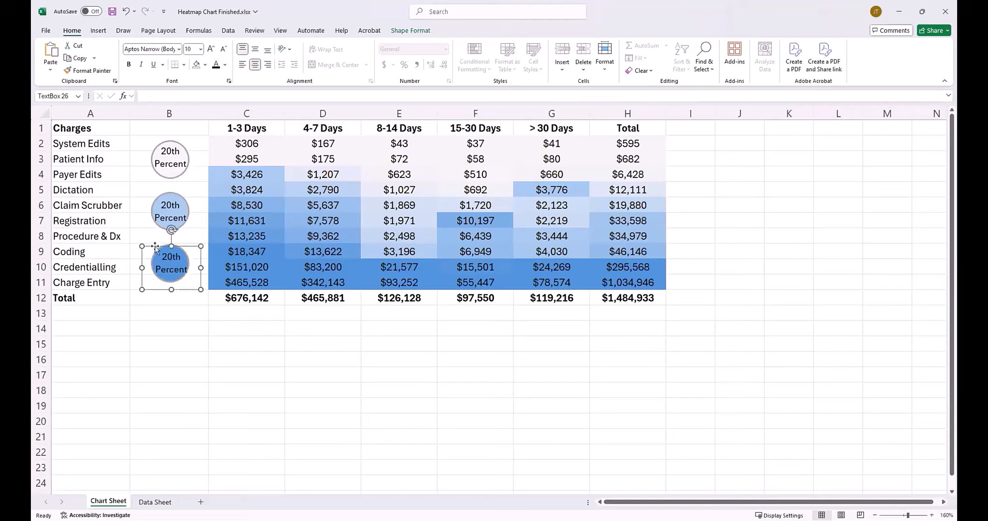
# - Change the light blue circle's label to "50th Percent" and the medium blue circle's label to "80th Percent"
pyautogui.click(168, 204)
pyautogui.press('BackSpace')
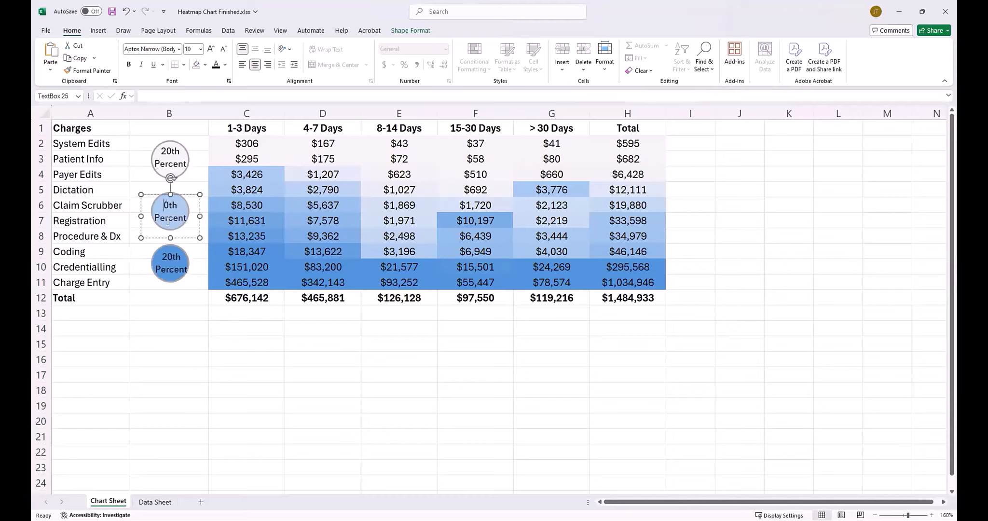
pyautogui.write('5')
pyautogui.click(169, 260)
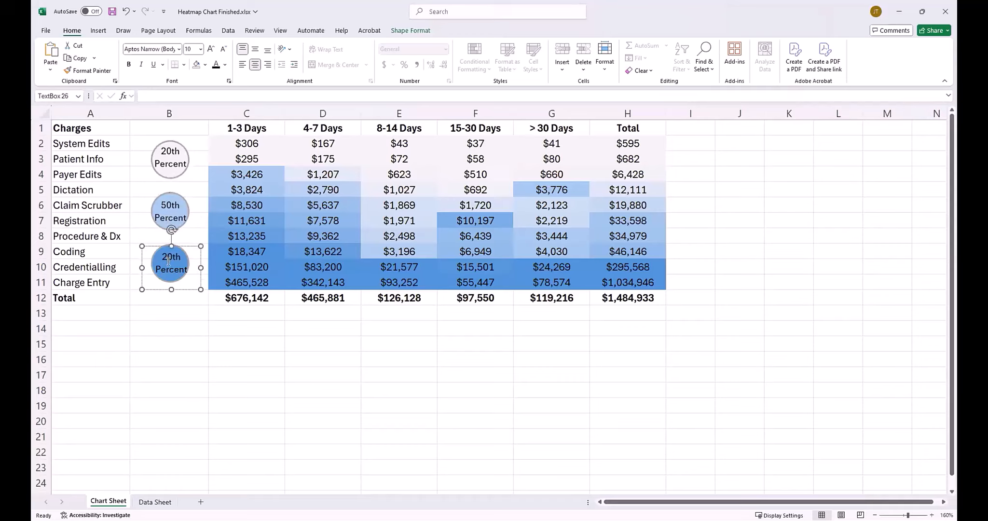
pyautogui.click(204, 339)
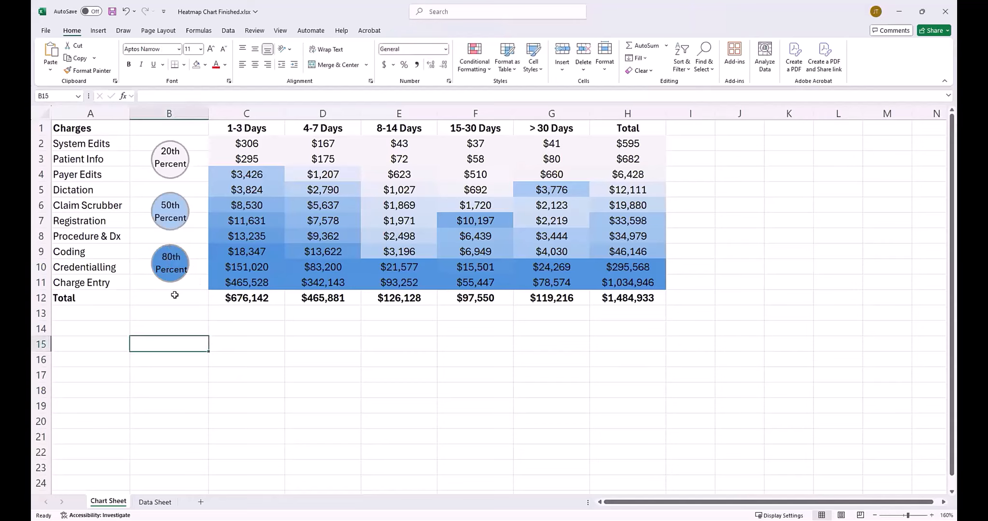
# - Draw a vertical straight line about 1.61" long from the top of the "20th Percent" circle down into the "80th Percent" circle
pyautogui.click(98, 35)
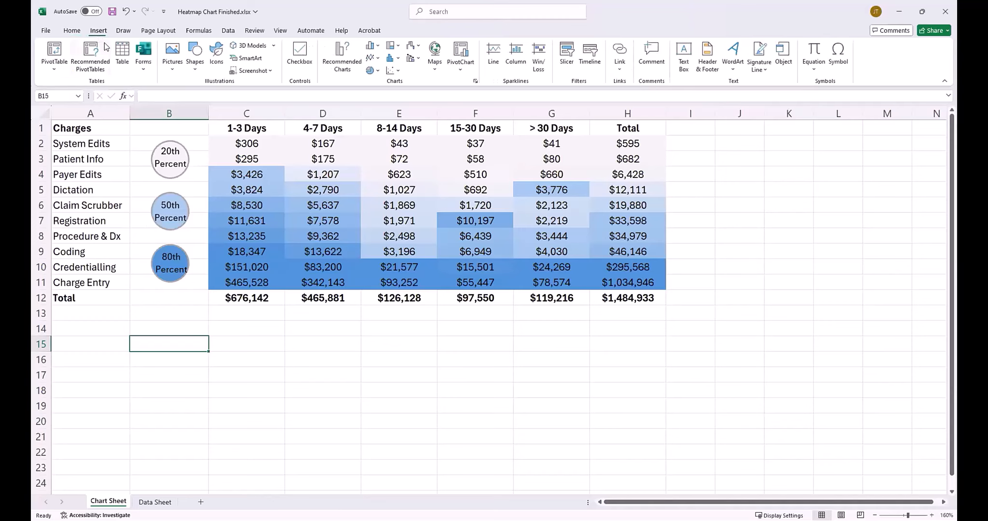
pyautogui.click(195, 54)
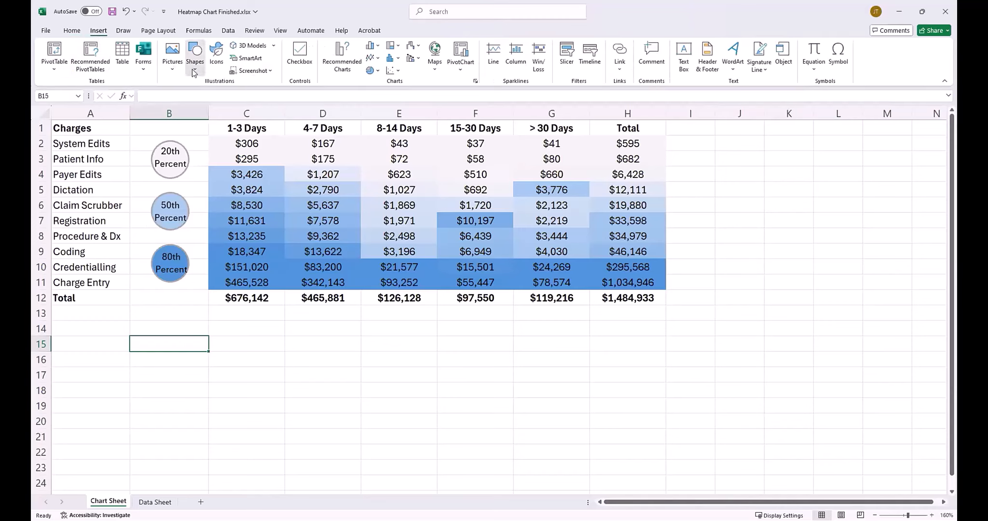
pyautogui.click(202, 96)
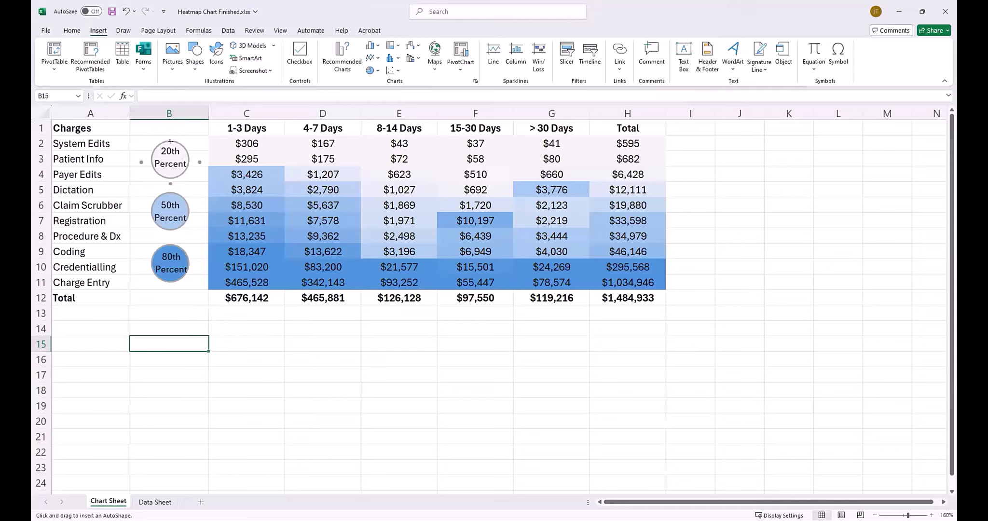
pyautogui.moveTo(170, 141); pyautogui.dragTo(171, 260)
# - Give the line through the circles a gray outline and send it to the back, behind the circles
pyautogui.rightClick(171, 181)
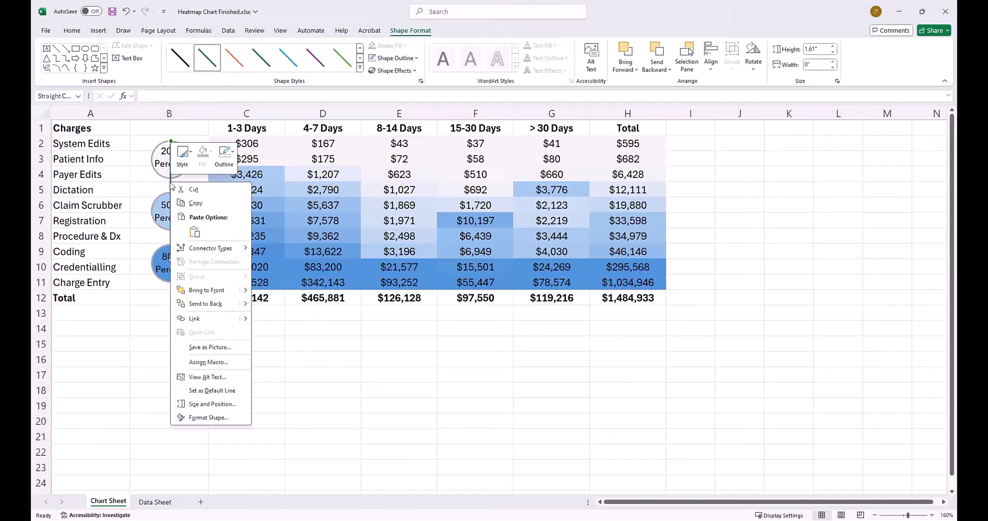
pyautogui.click(225, 158)
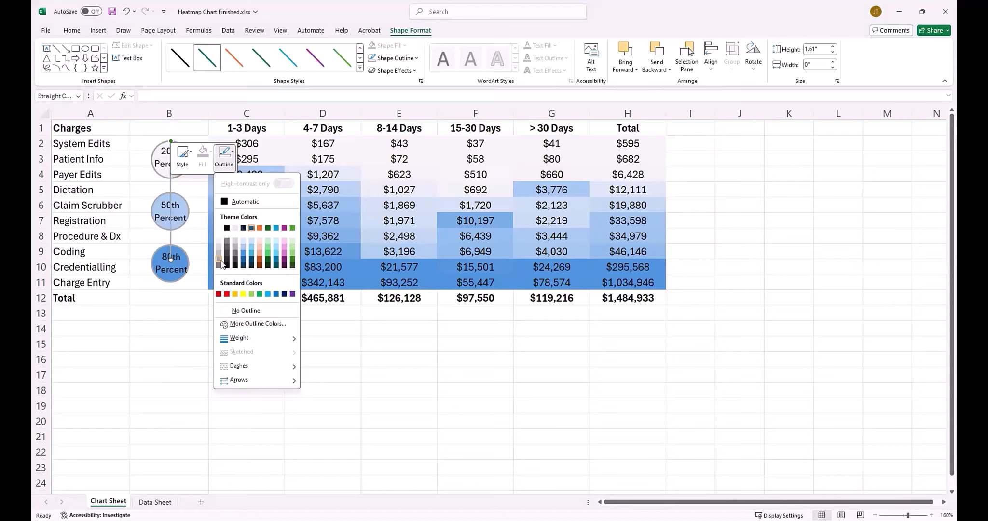
pyautogui.click(219, 260)
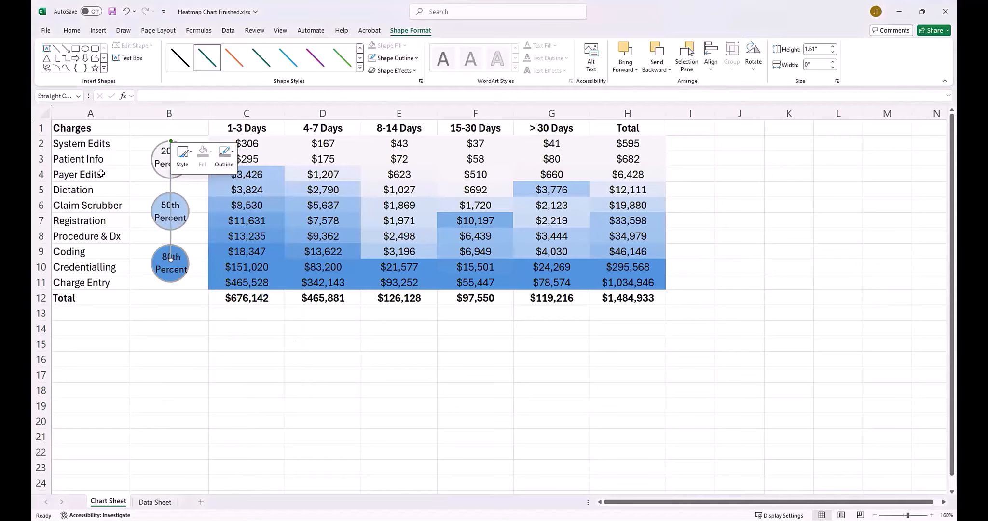
pyautogui.click(656, 70)
pyautogui.click(669, 102)
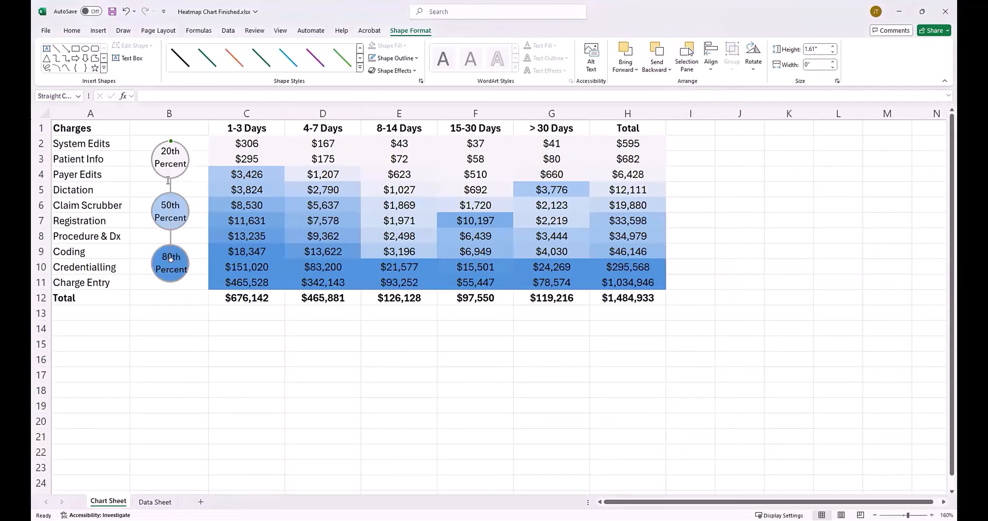
pyautogui.click(197, 356)
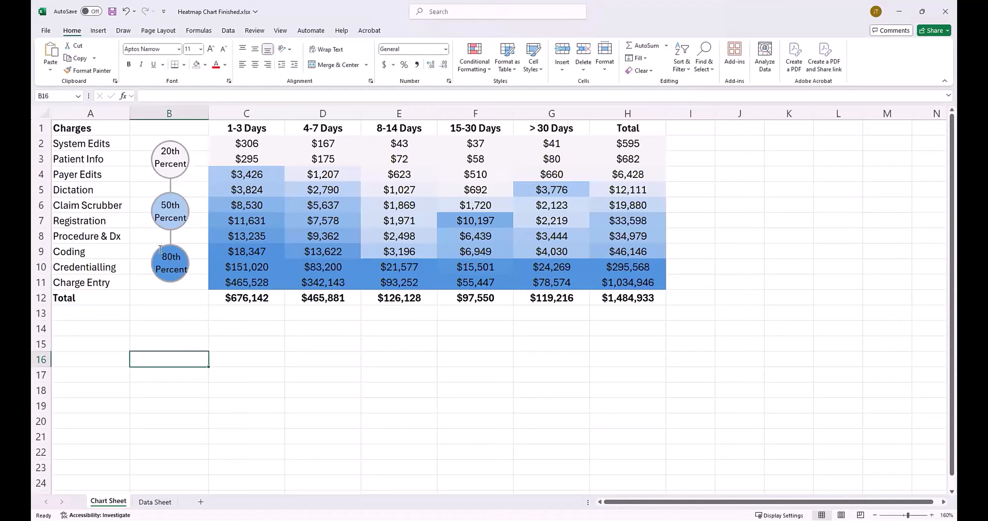
# - Fill the whole heatmap range A1:H12 with a light gray background
pyautogui.moveTo(73, 128); pyautogui.dragTo(674, 311)
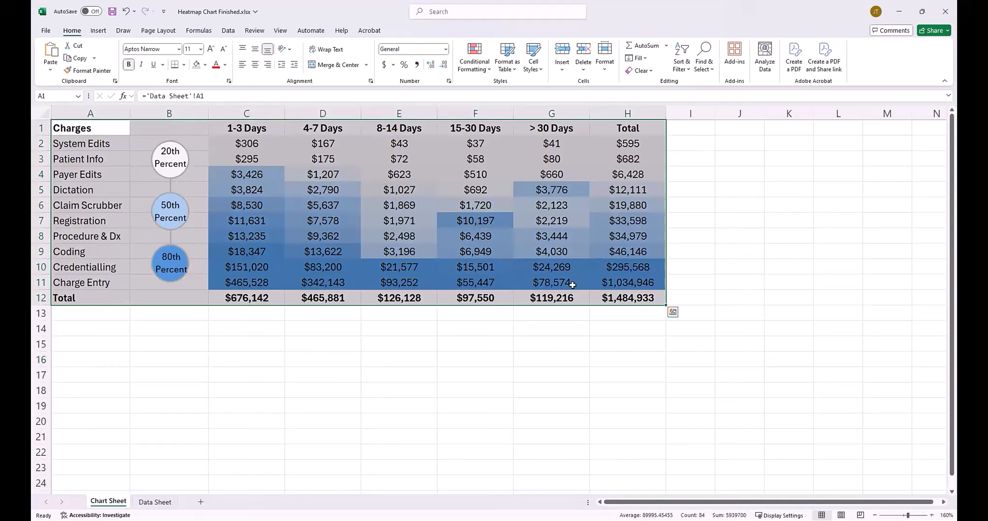
pyautogui.click(207, 65)
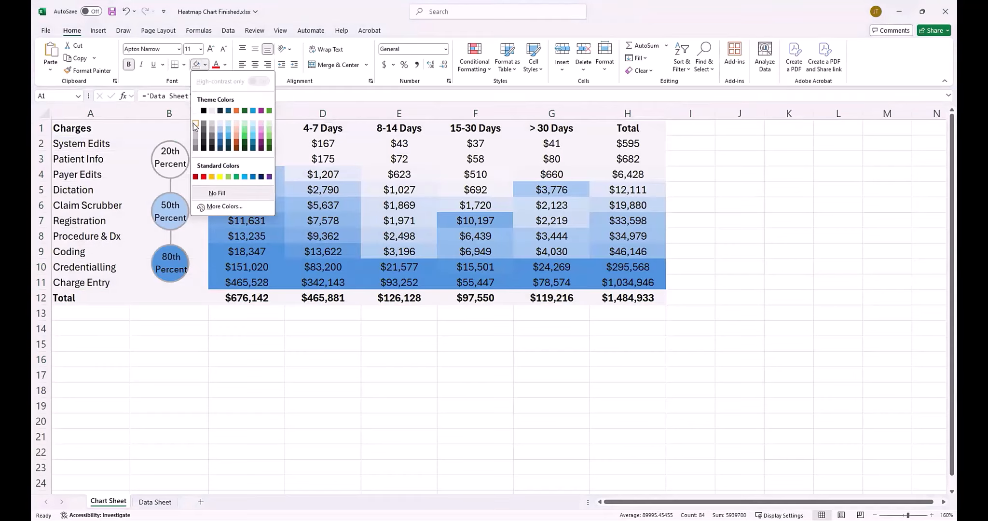
pyautogui.click(196, 135)
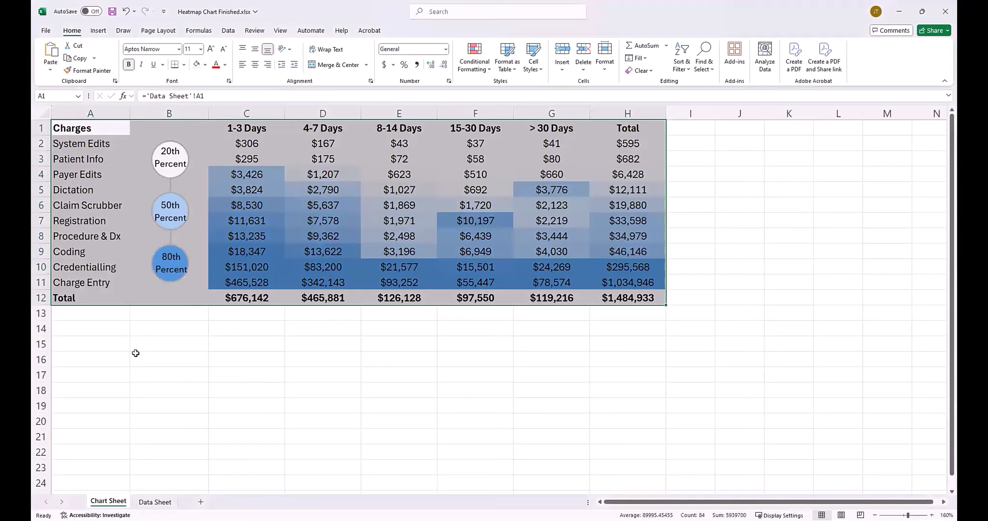
pyautogui.click(112, 340)
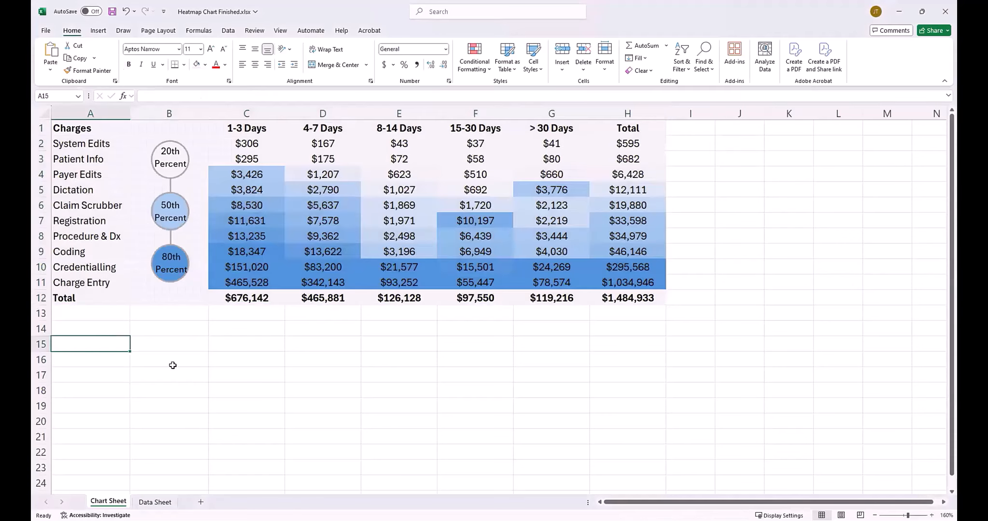
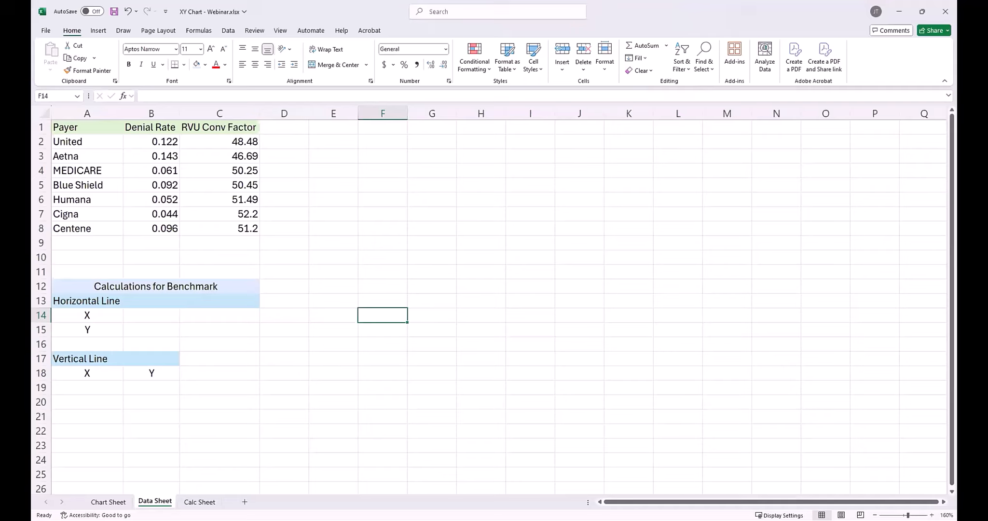
# - Insert an XY scatter chart from A1:C8 plotting RVU Conv Factor against Denial Rate, and move it slightly up
pyautogui.moveTo(102, 130); pyautogui.dragTo(263, 239)
pyautogui.click(98, 31)
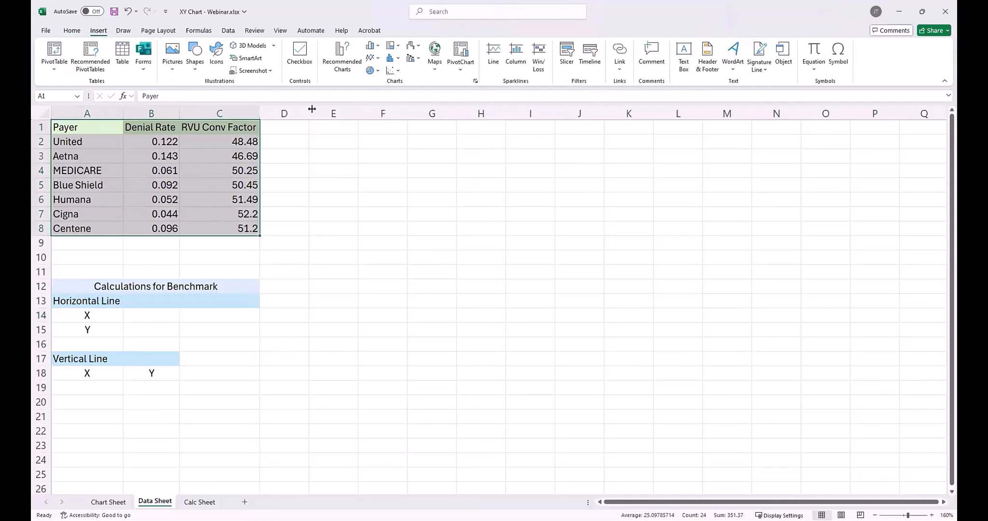
pyautogui.click(475, 81)
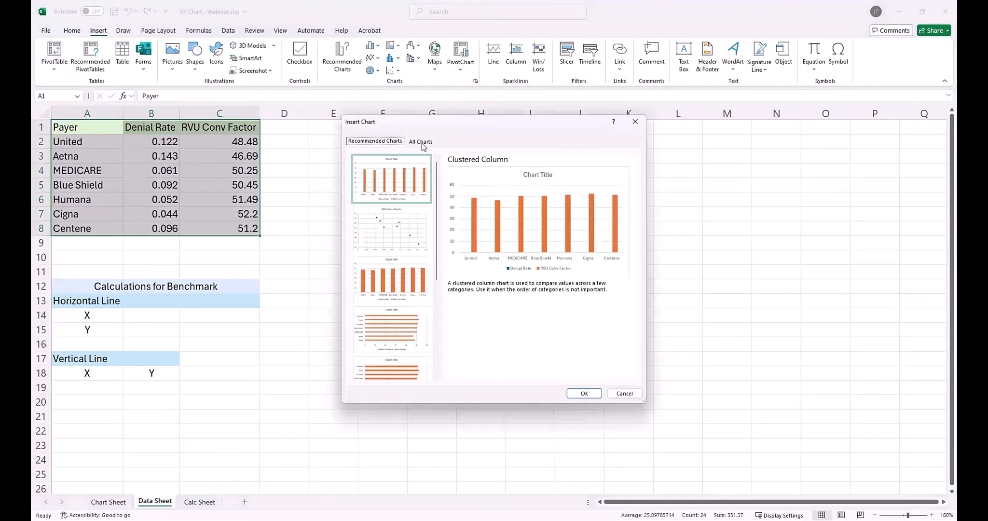
pyautogui.click(421, 142)
pyautogui.click(372, 242)
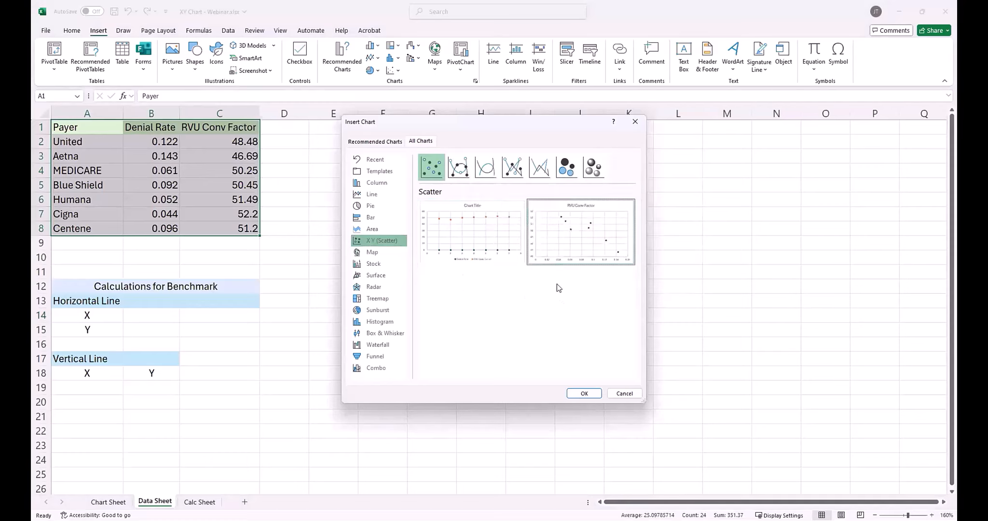
pyautogui.moveTo(539, 223)
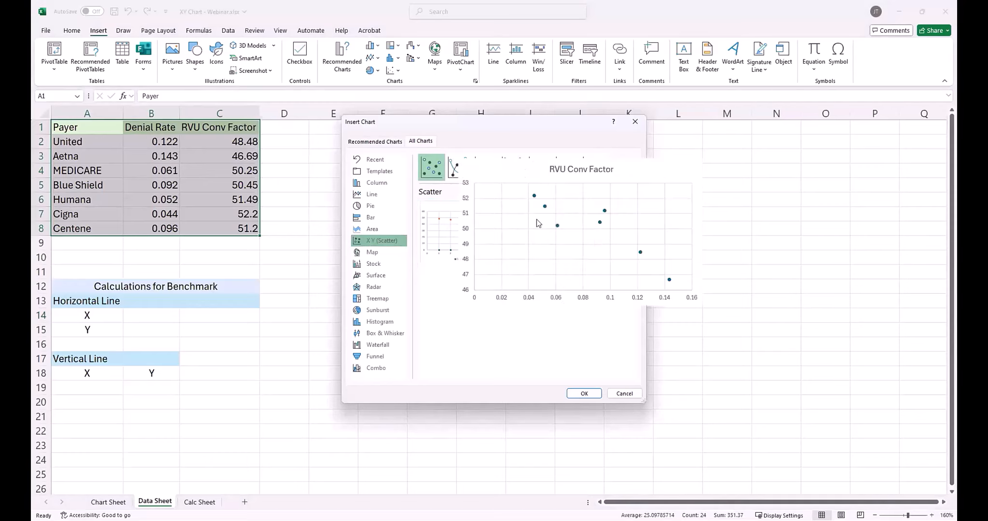
pyautogui.click(583, 393)
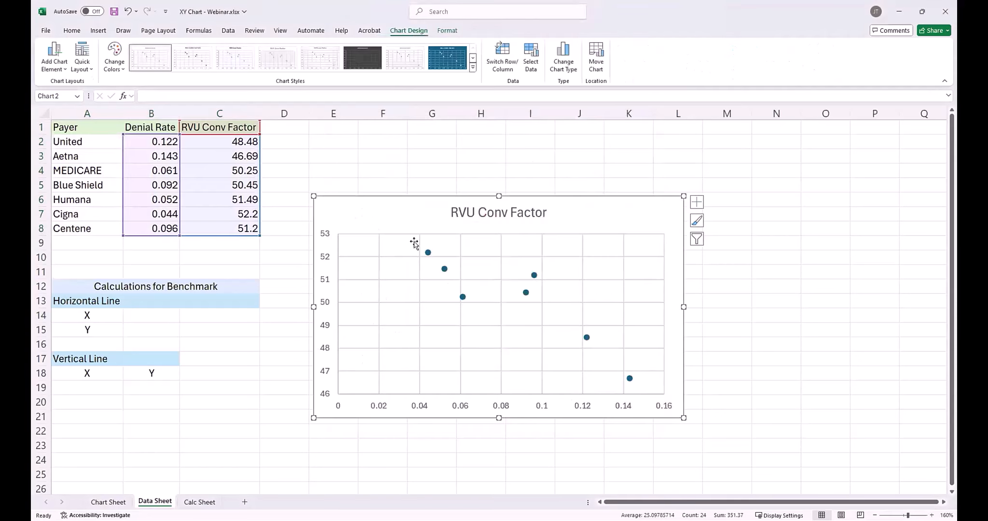
pyautogui.moveTo(408, 211); pyautogui.dragTo(409, 194)
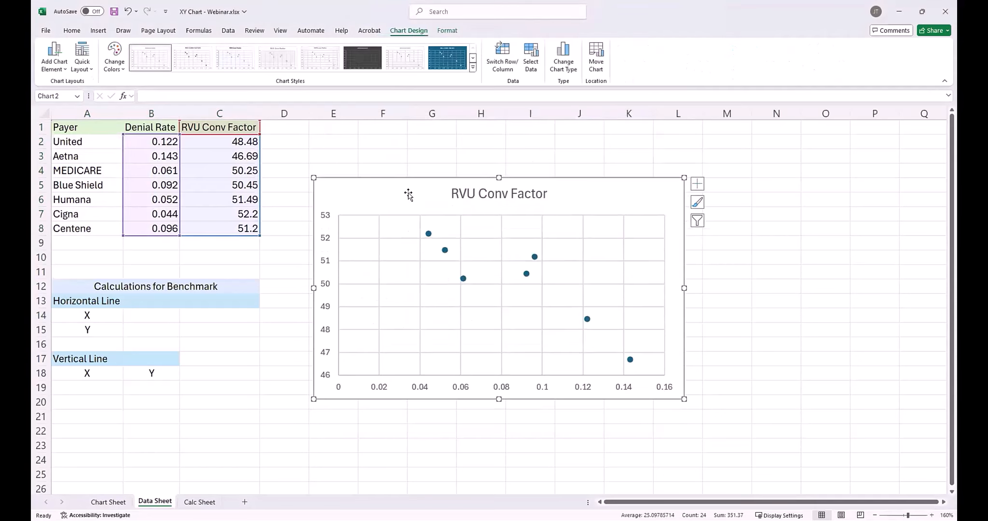
# - Add data labels to the points of the RVU Conv Factor series
pyautogui.click(429, 235)
pyautogui.rightClick(428, 235)
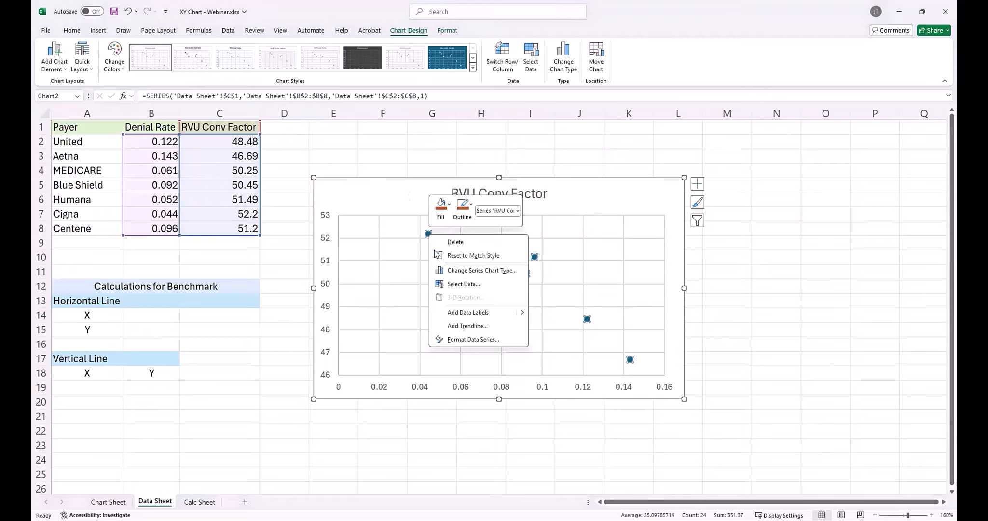
pyautogui.click(469, 316)
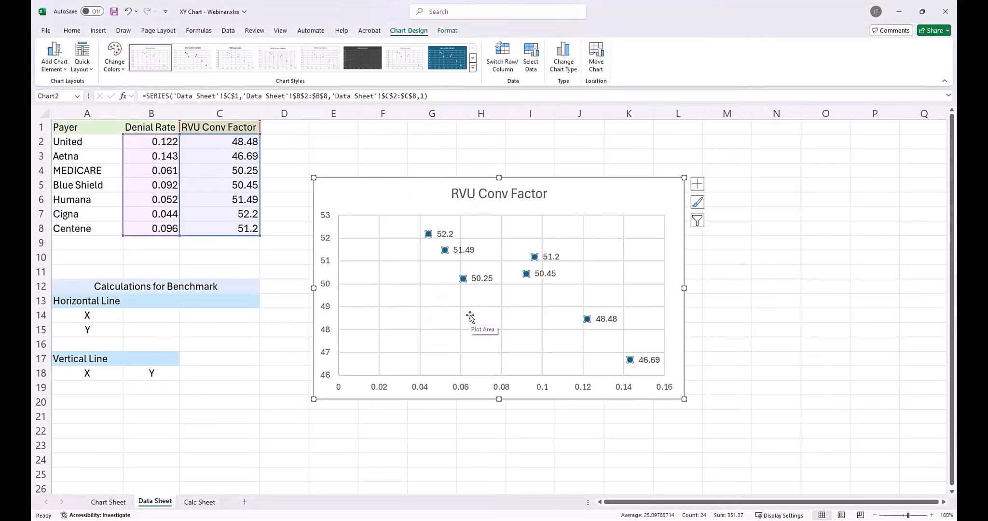
# - Make the data labels show the payer names from cells A2:A8 instead of the Y values
pyautogui.click(465, 250)
pyautogui.rightClick(465, 251)
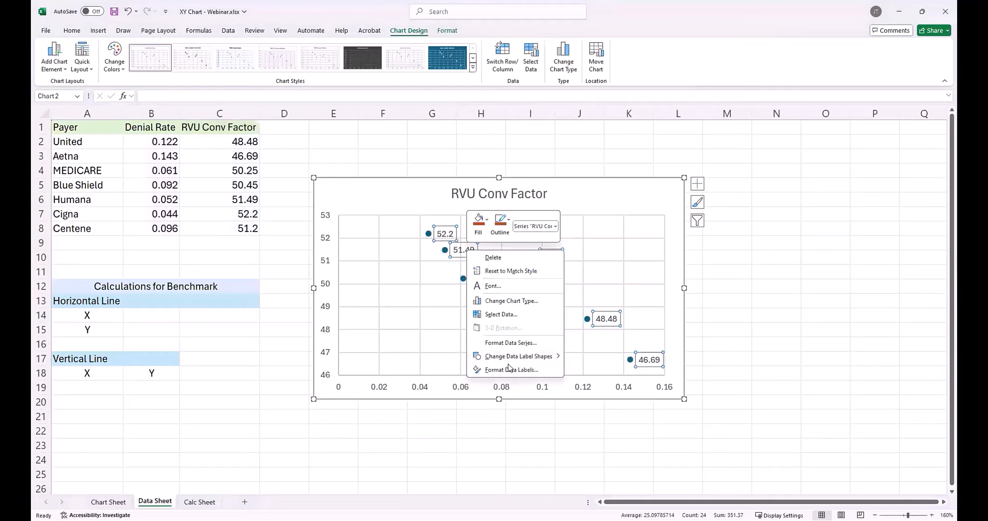
pyautogui.click(512, 370)
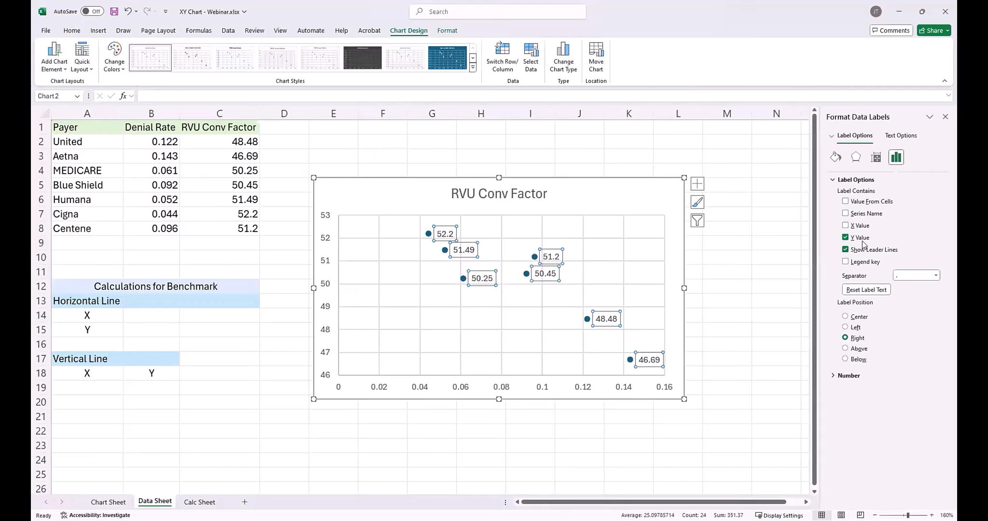
pyautogui.click(846, 201)
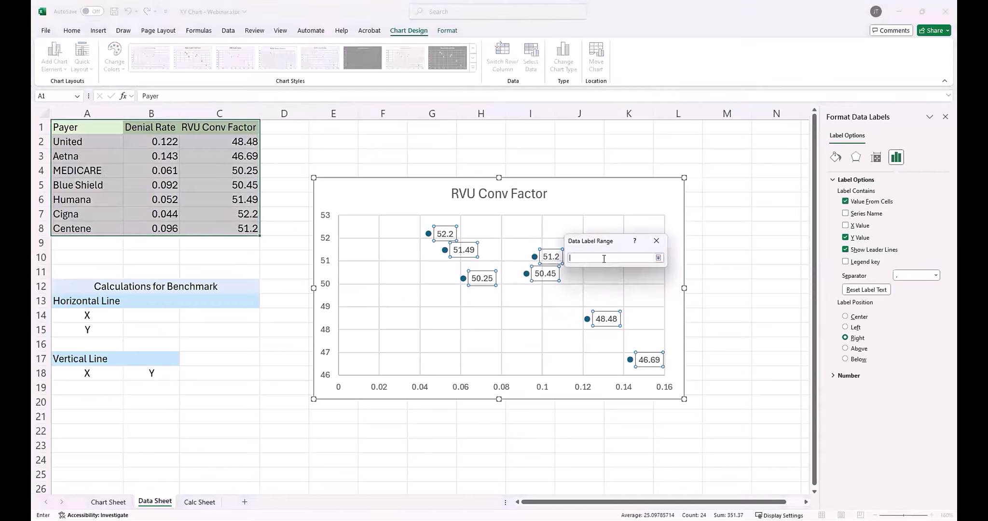
pyautogui.moveTo(75, 141); pyautogui.dragTo(74, 228)
pyautogui.click(609, 285)
pyautogui.click(846, 237)
pyautogui.click(946, 117)
# - Enlarge the scatter points by setting the series' marker border width to 10 pt
pyautogui.rightClick(428, 234)
pyautogui.click(473, 339)
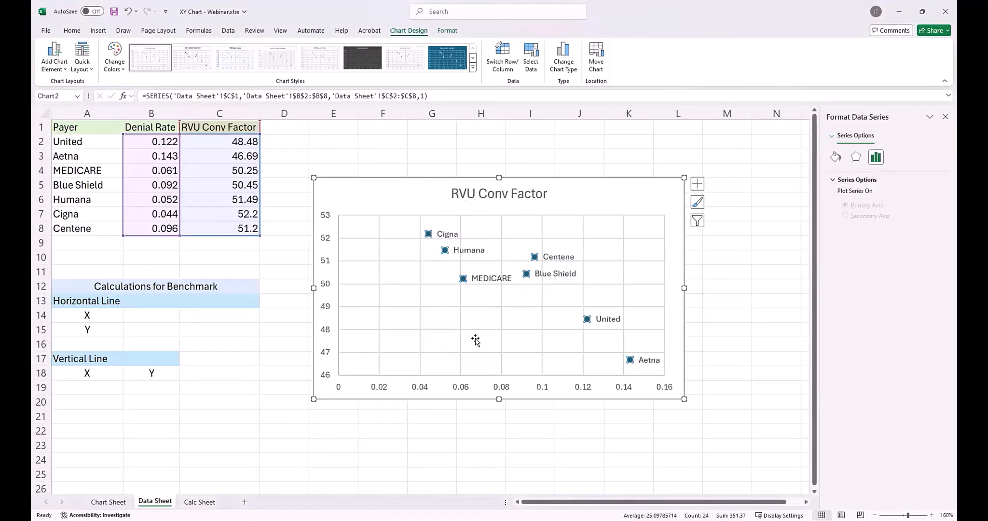
pyautogui.click(839, 158)
pyautogui.click(874, 180)
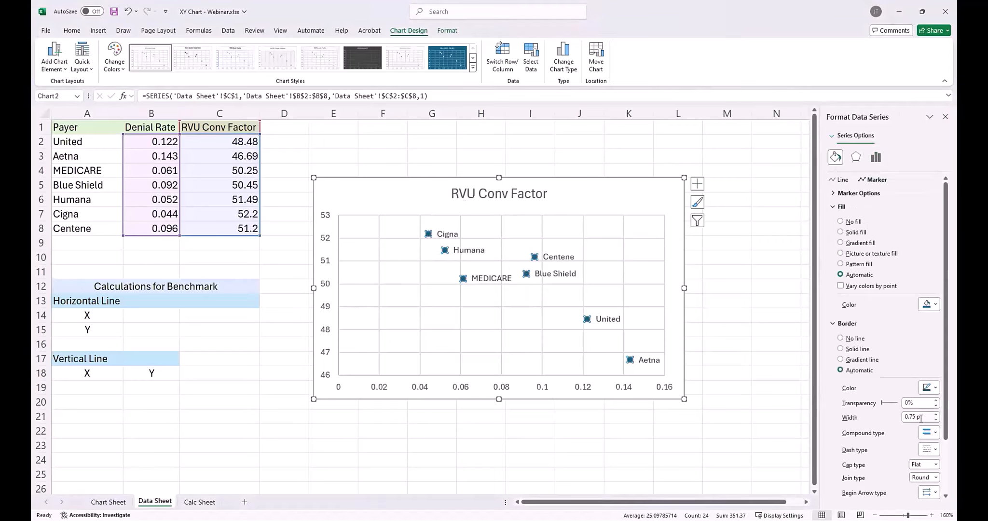
pyautogui.moveTo(921, 417); pyautogui.dragTo(898, 419)
pyautogui.write('10')
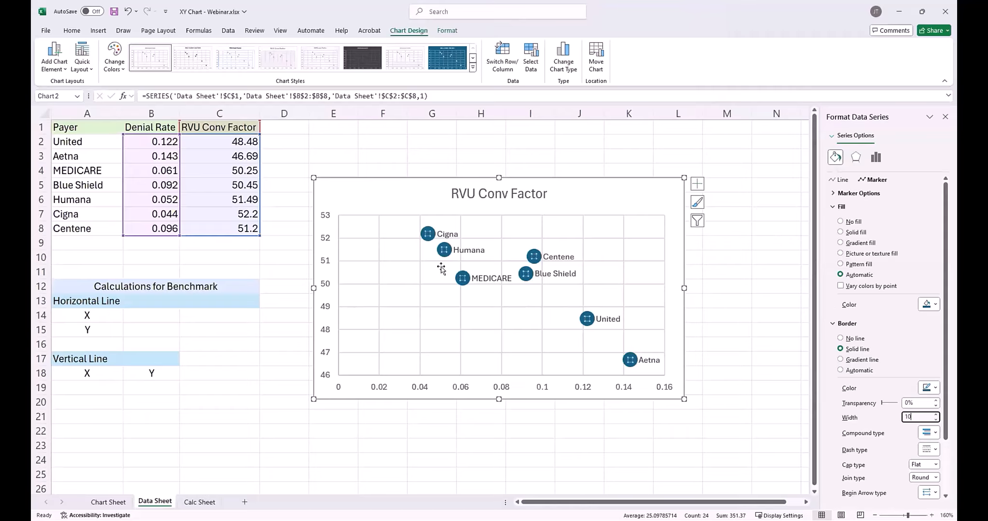
pyautogui.click(946, 117)
pyautogui.click(405, 169)
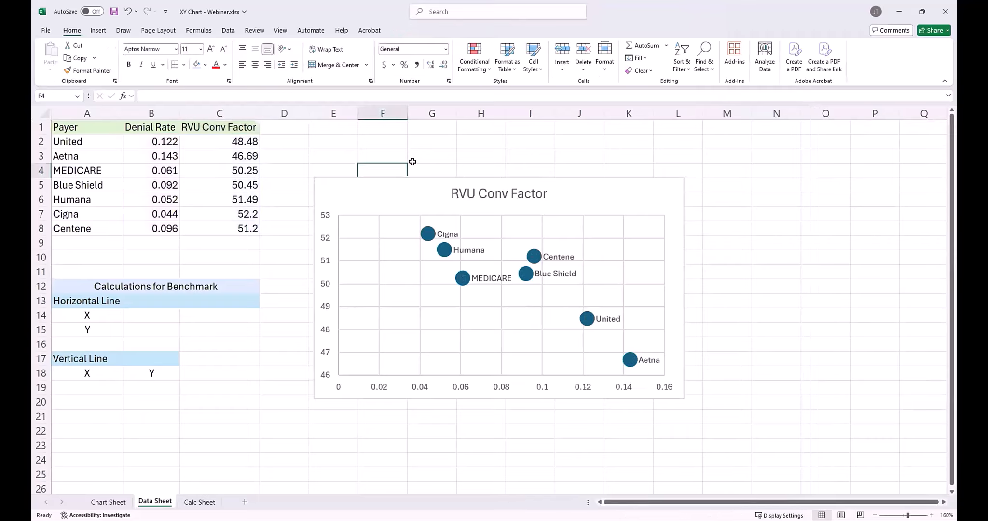
pyautogui.click(375, 416)
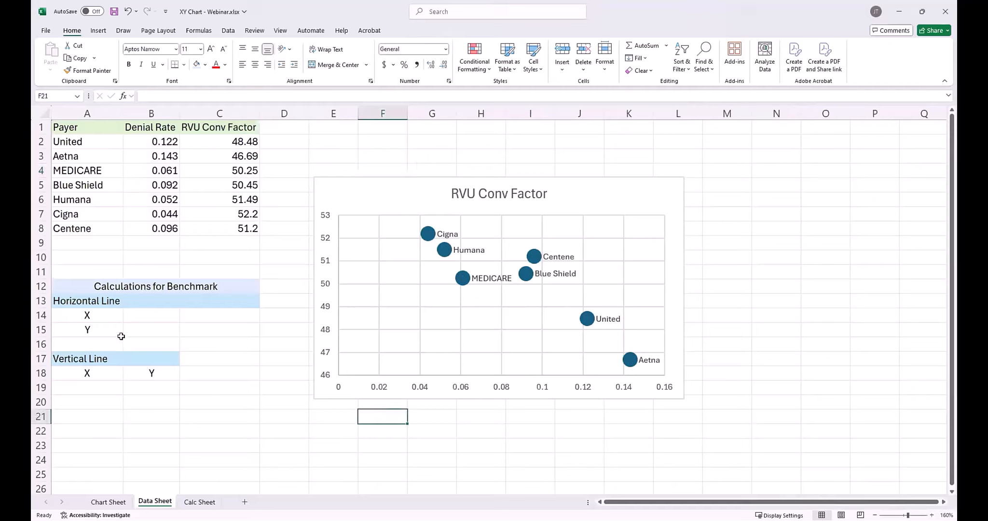
# - Enter the horizontal benchmark line's X values: 0 in B14 and .25 in C14
pyautogui.click(148, 316)
pyautogui.write('0')
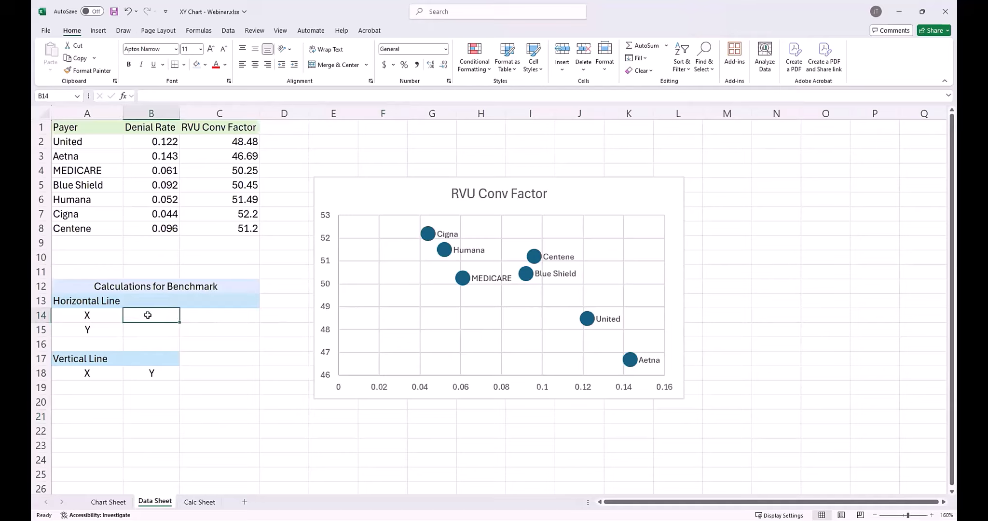
pyautogui.press('Tab')
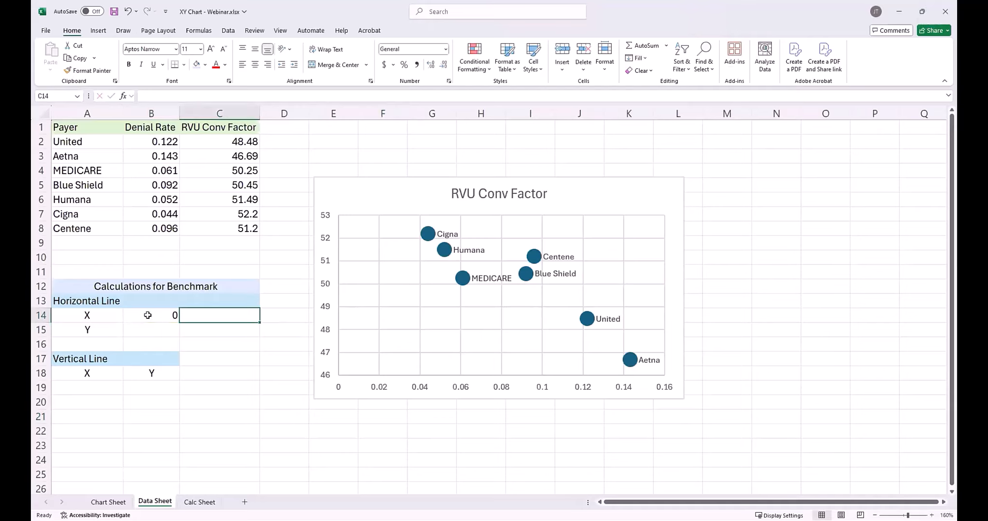
pyautogui.write('.25')
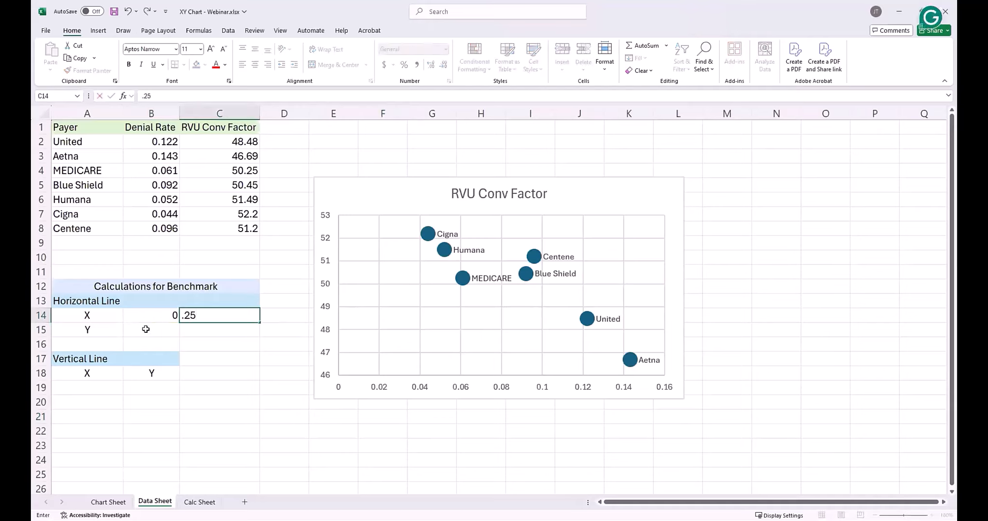
# - Link the horizontal line's first Y value in B15 to MEDICARE's RVU Conv Factor in C4
pyautogui.click(145, 330)
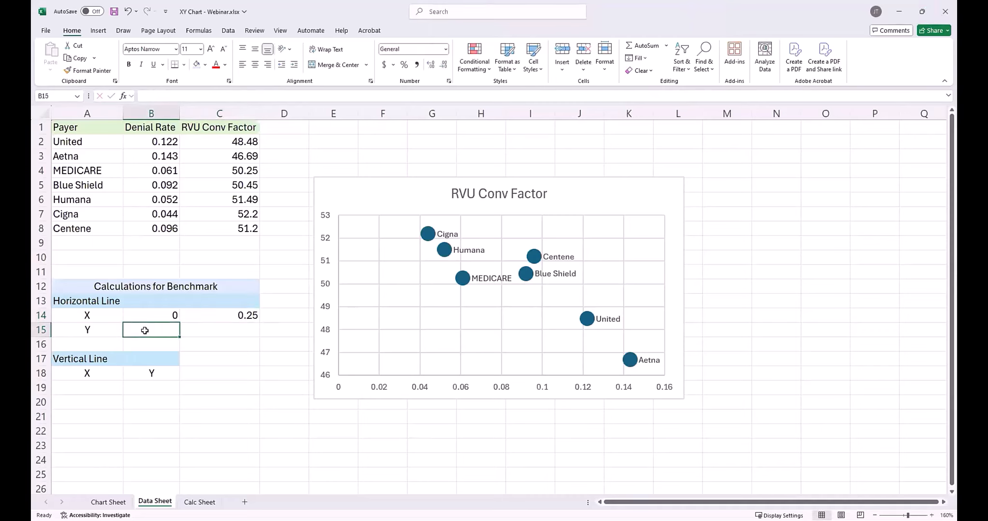
pyautogui.write('=')
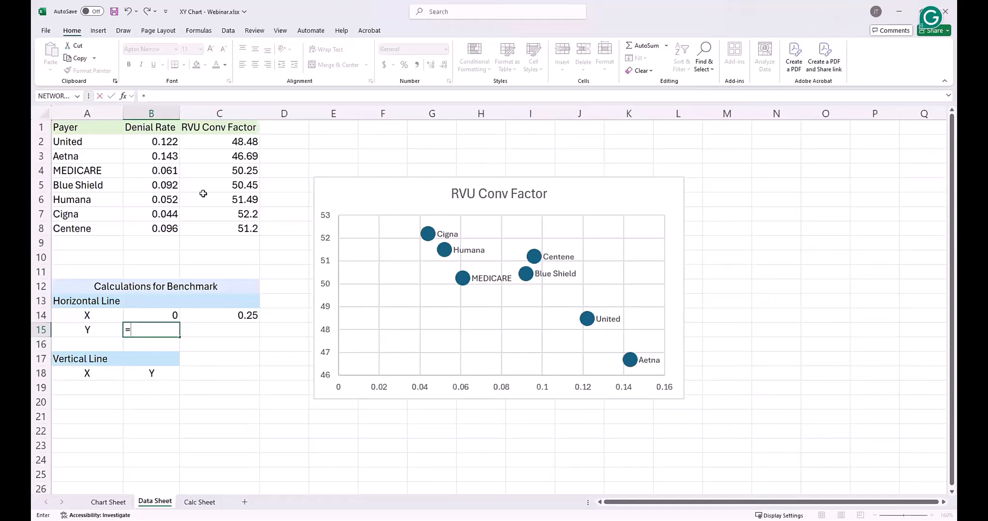
pyautogui.click(200, 168)
pyautogui.press('Return')
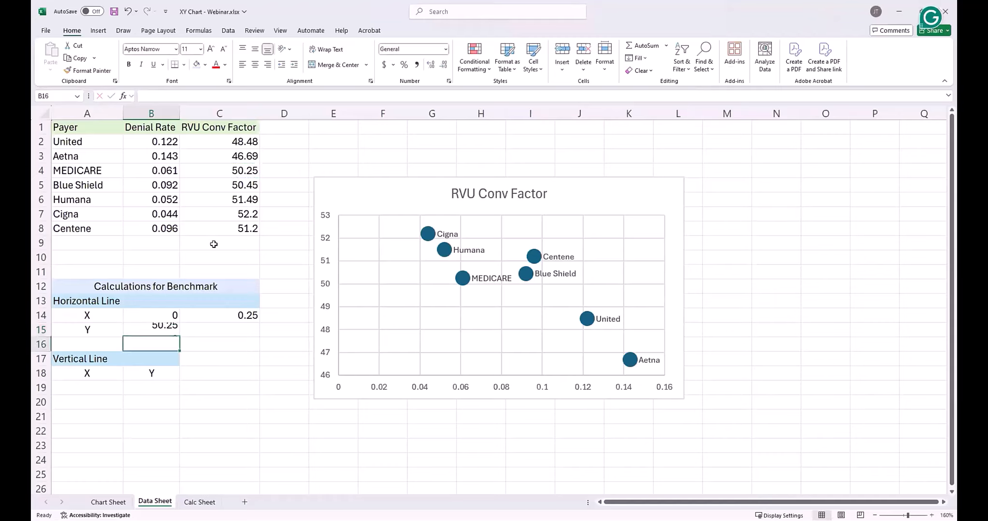
# - Link the horizontal line's second Y value in C15 to MEDICARE's RVU Conv Factor in C4
pyautogui.click(212, 330)
pyautogui.write('=')
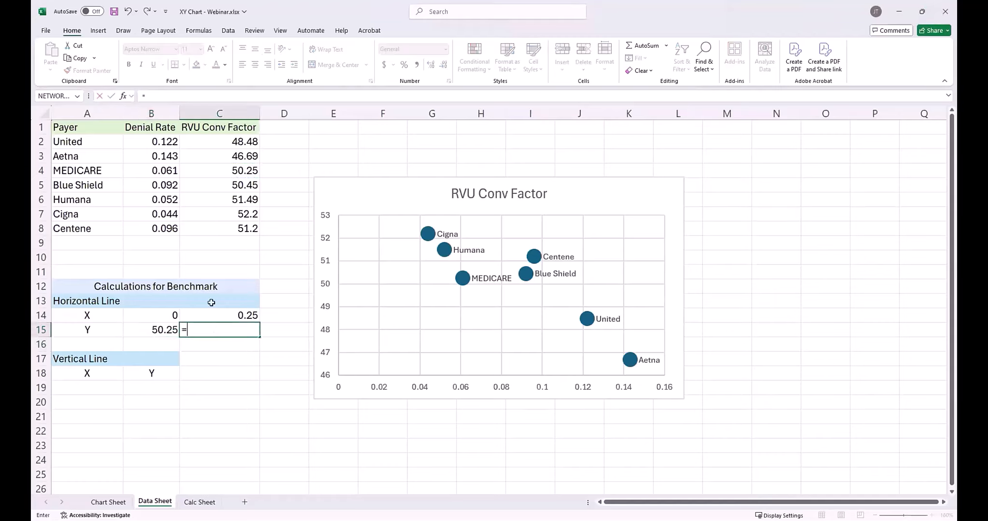
pyautogui.click(225, 172)
pyautogui.press('Return')
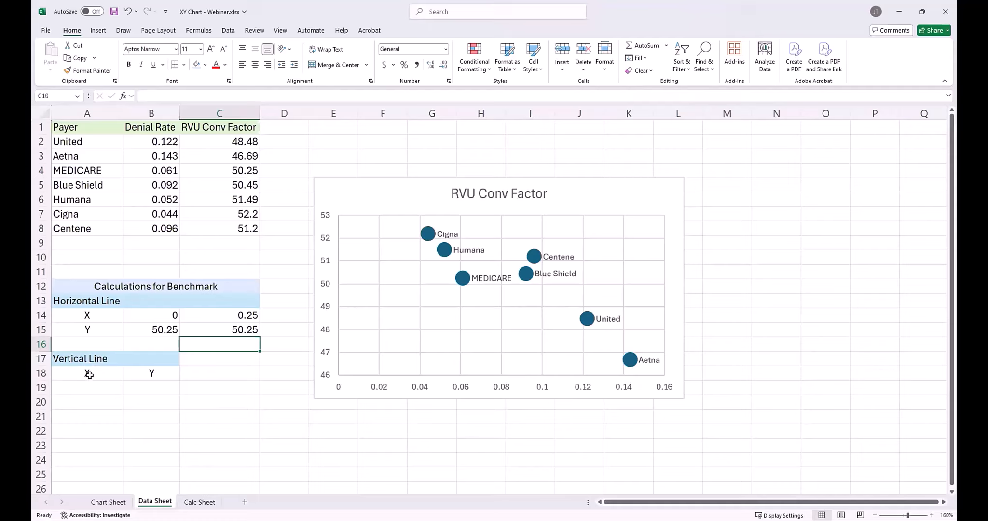
pyautogui.click(87, 391)
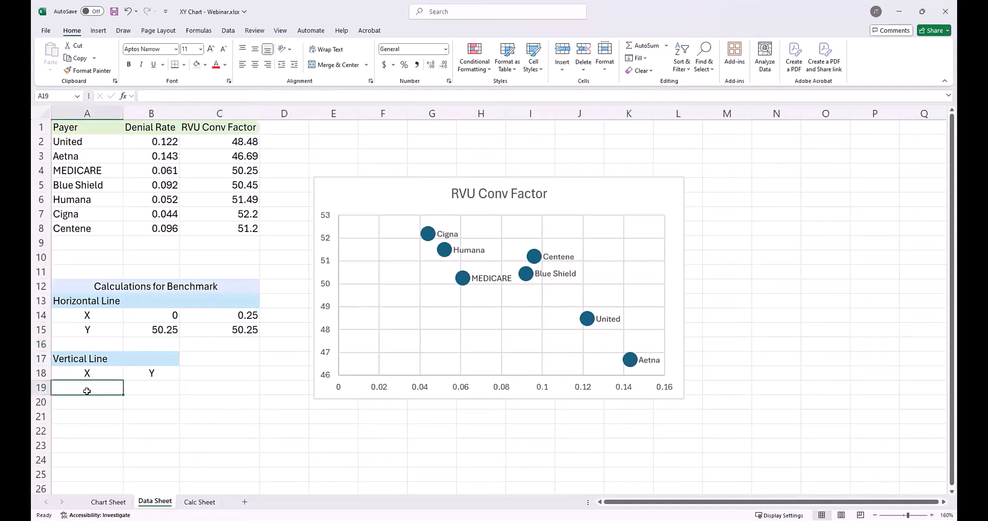
pyautogui.write('=')
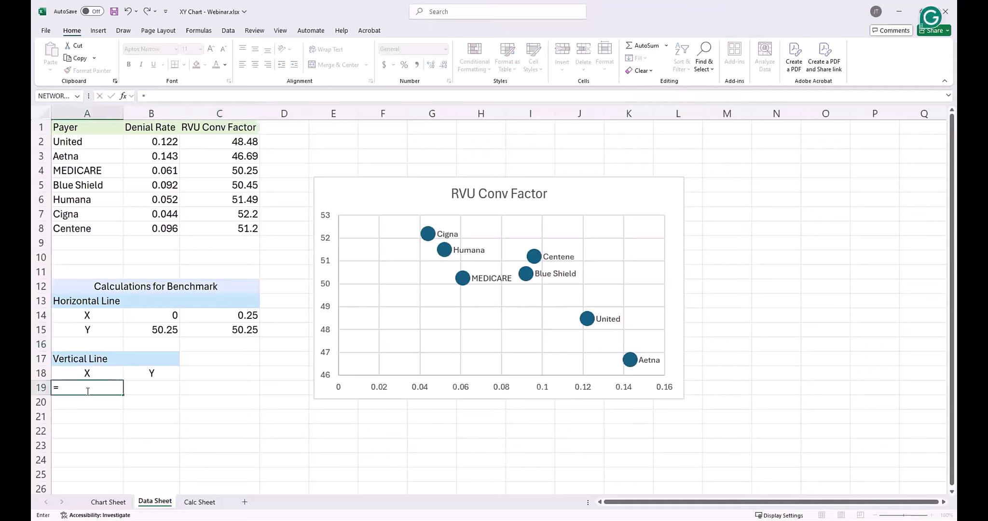
pyautogui.click(151, 170)
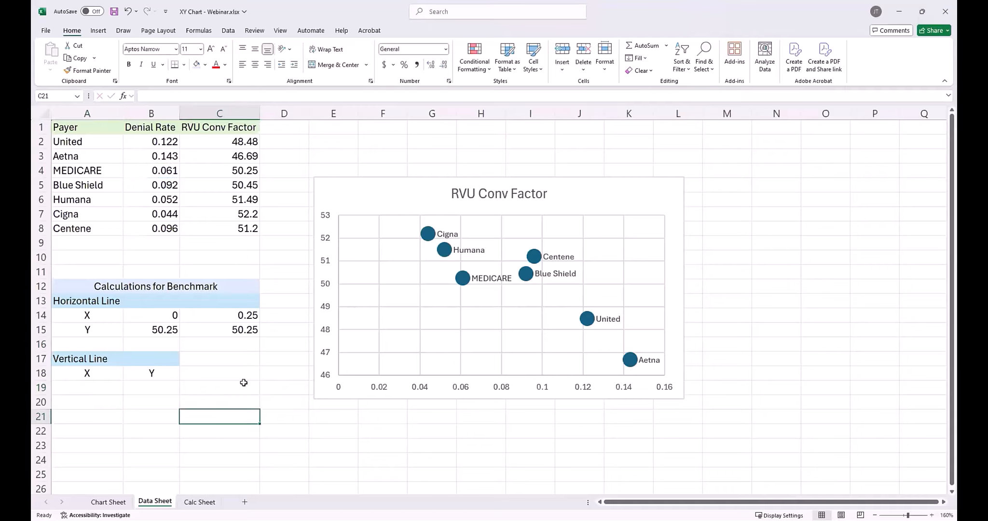
# - Link both of the vertical line's X values, A19 and A20, to MEDICARE's Denial Rate in B4
pyautogui.click(93, 386)
pyautogui.write('=')
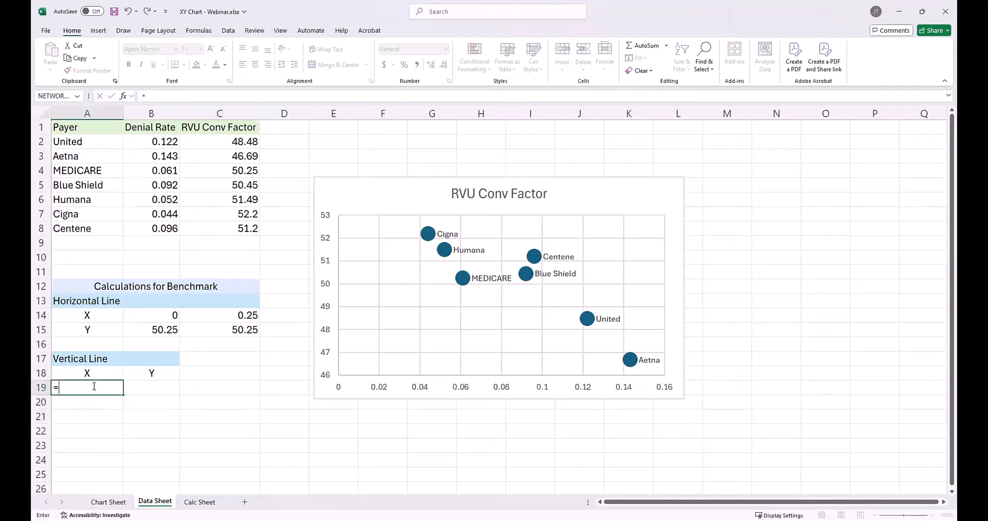
pyautogui.click(162, 171)
pyautogui.press('Return')
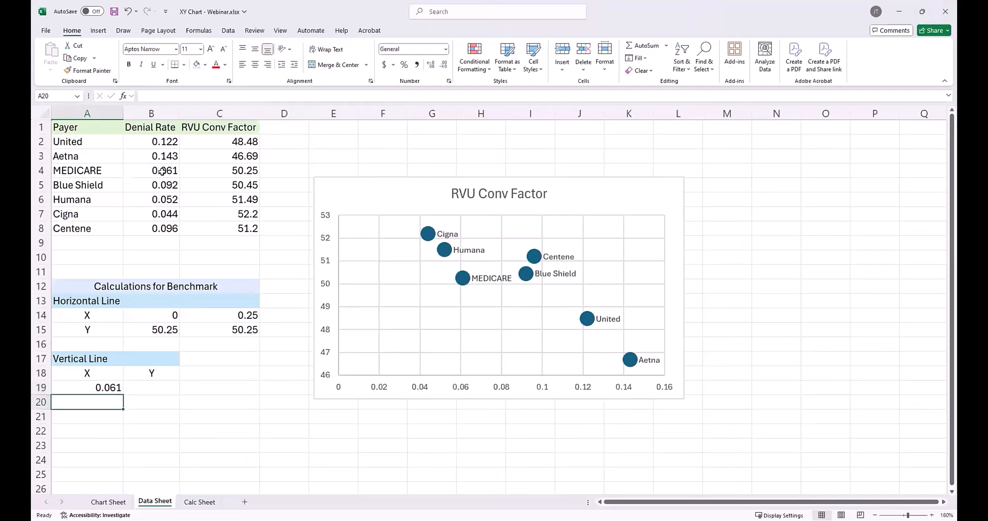
pyautogui.write('=')
pyautogui.click(163, 171)
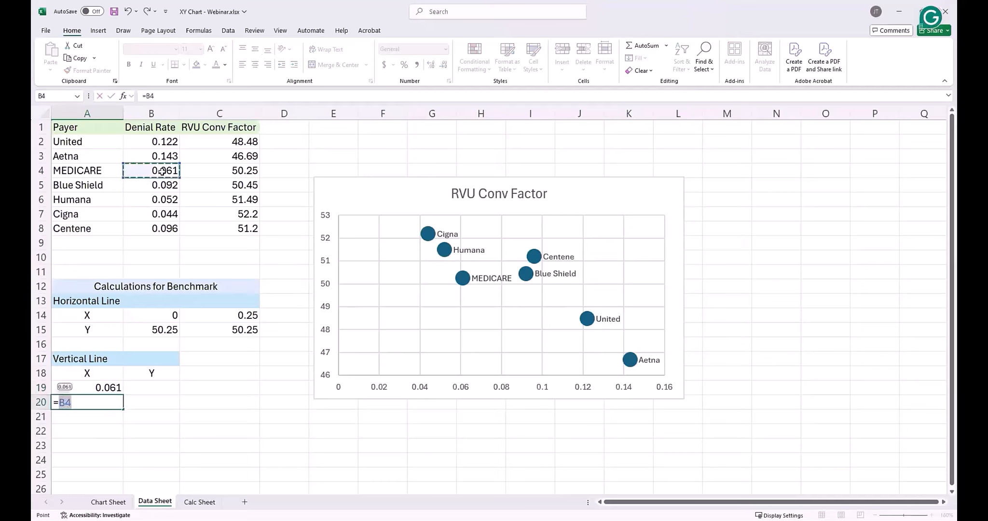
pyautogui.press('Return')
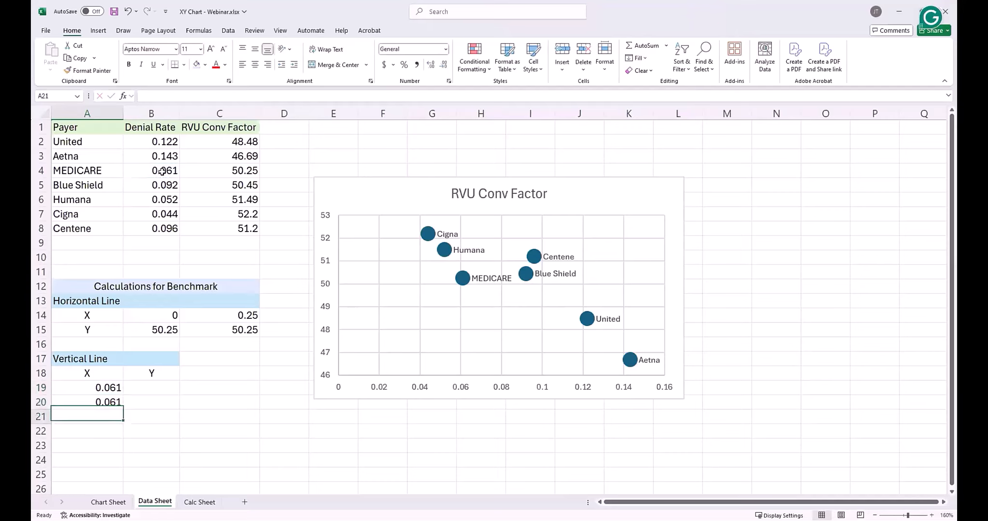
# - Enter the vertical line's Y values: 40 in B19 and 58 in B20
pyautogui.click(148, 389)
pyautogui.write('40')
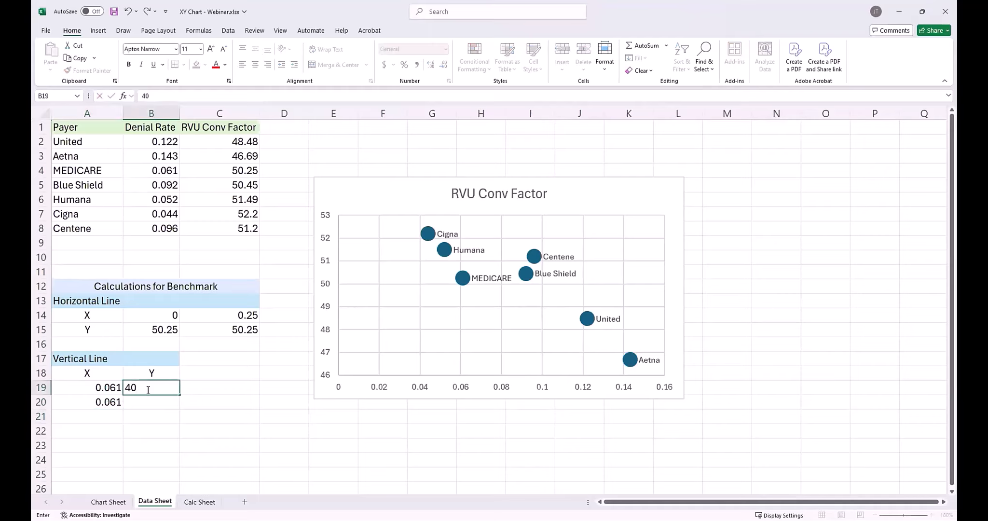
pyautogui.press('Return')
pyautogui.write('58')
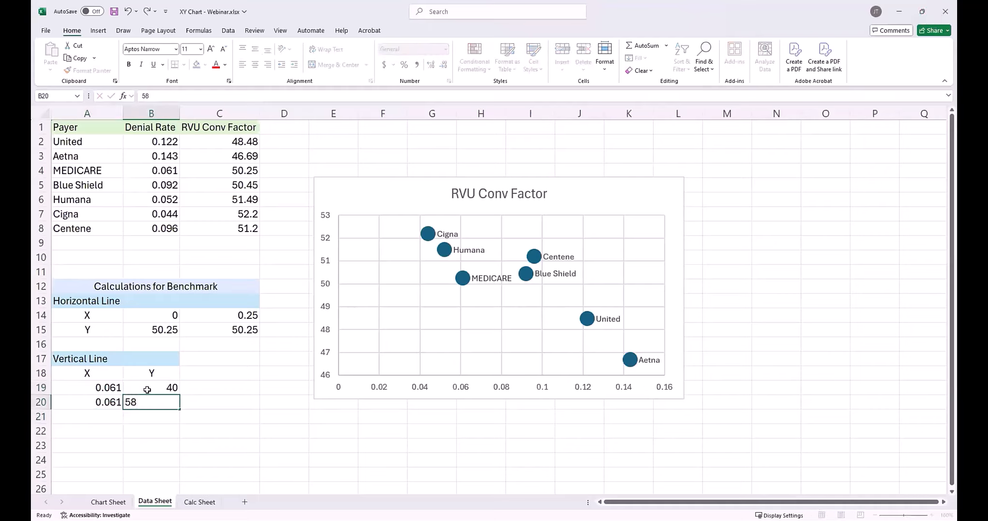
pyautogui.press('Return')
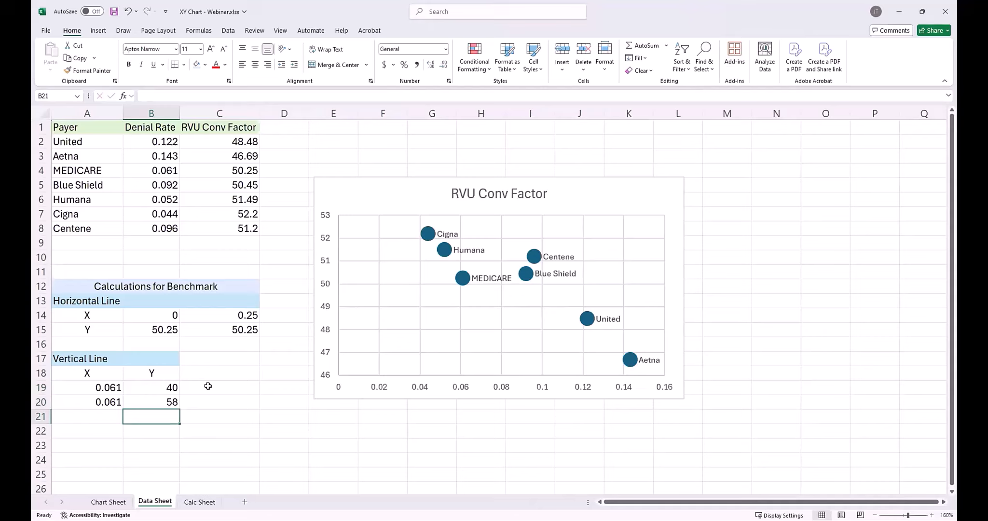
# - Add a new data series to the scatter chart, with its name taken from the Horizontal Line label in A13
pyautogui.click(401, 284)
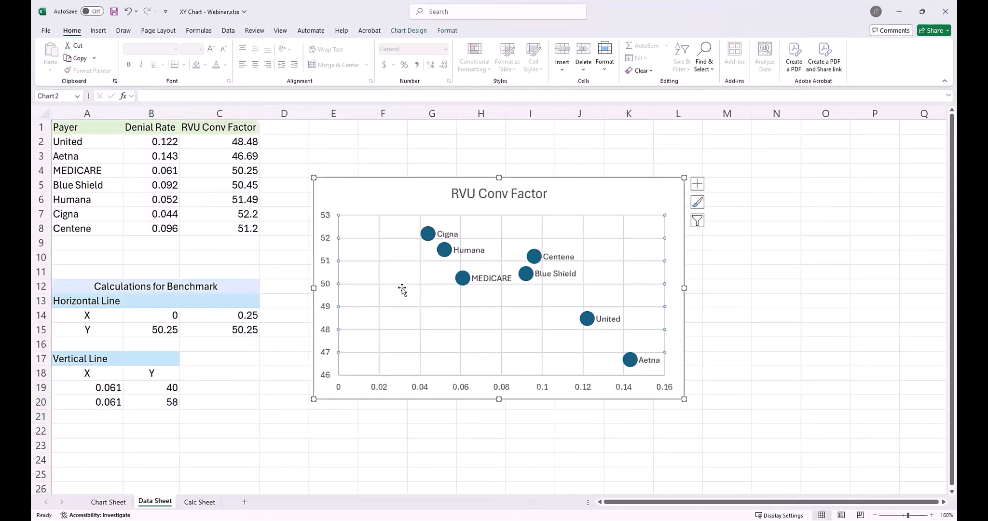
pyautogui.rightClick(403, 280)
pyautogui.click(429, 342)
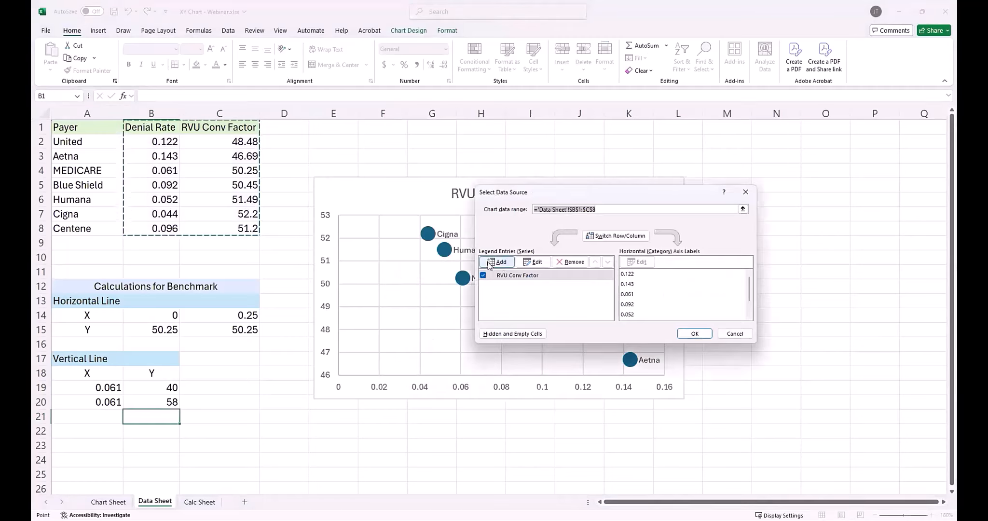
pyautogui.click(497, 263)
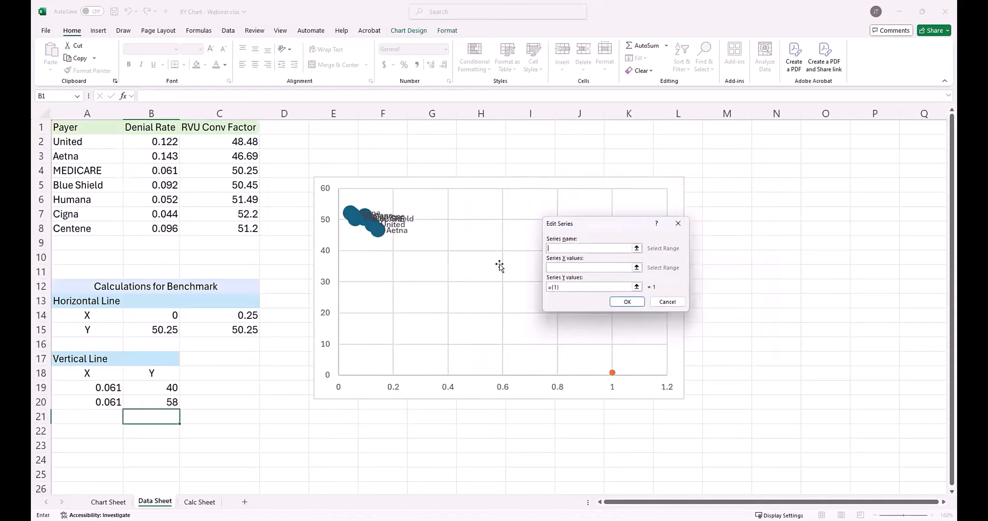
pyautogui.click(637, 249)
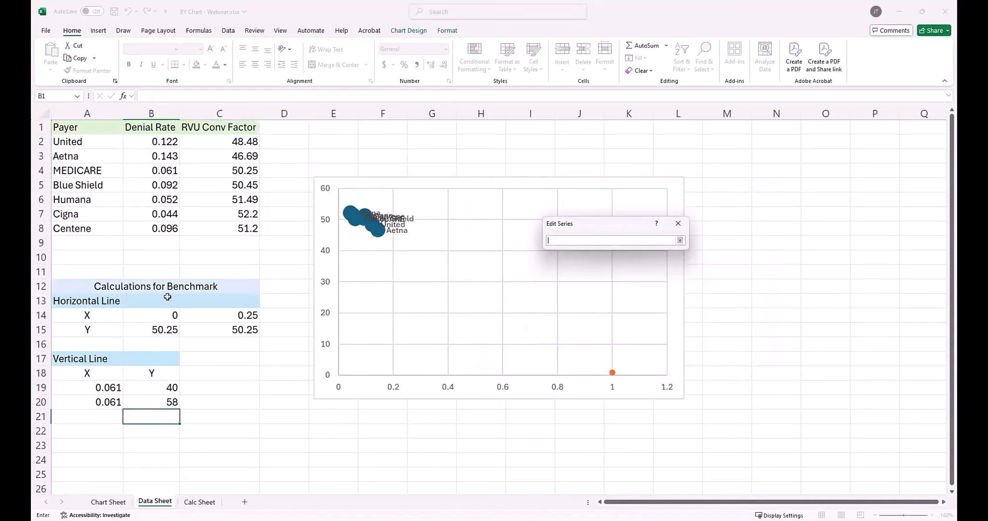
pyautogui.click(108, 300)
pyautogui.press('Return')
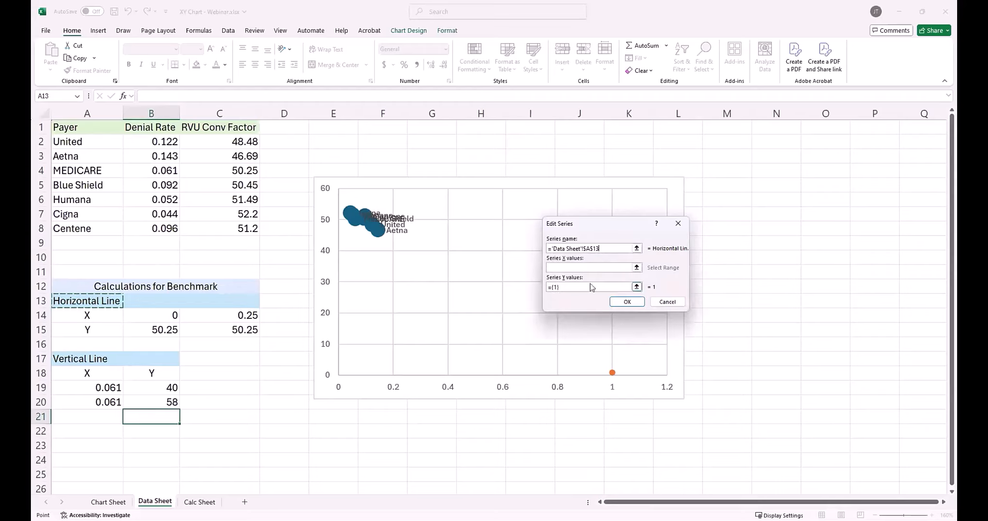
# - Assign B14:C14 as the Horizontal Line series' X values and B15:C15 as its Y values
pyautogui.click(637, 267)
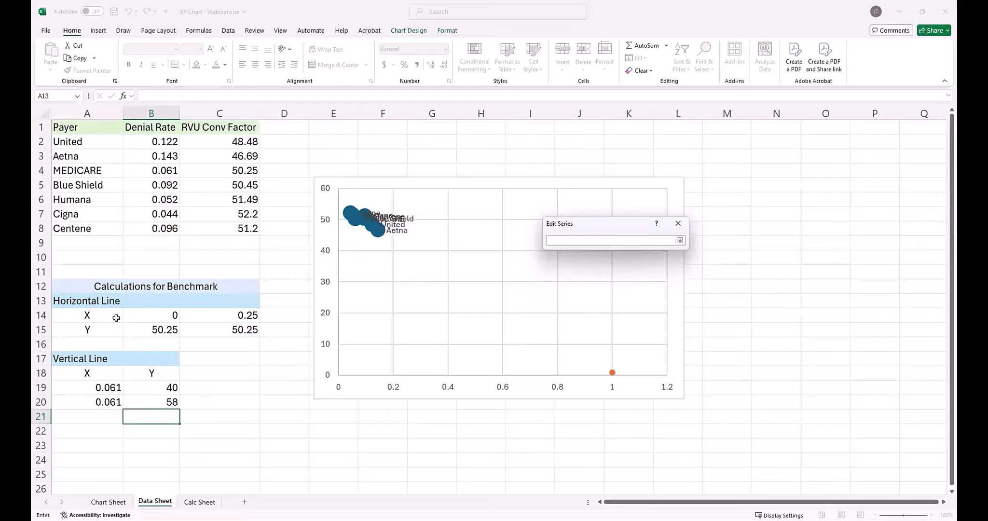
pyautogui.moveTo(156, 314); pyautogui.dragTo(200, 311)
pyautogui.press('Return')
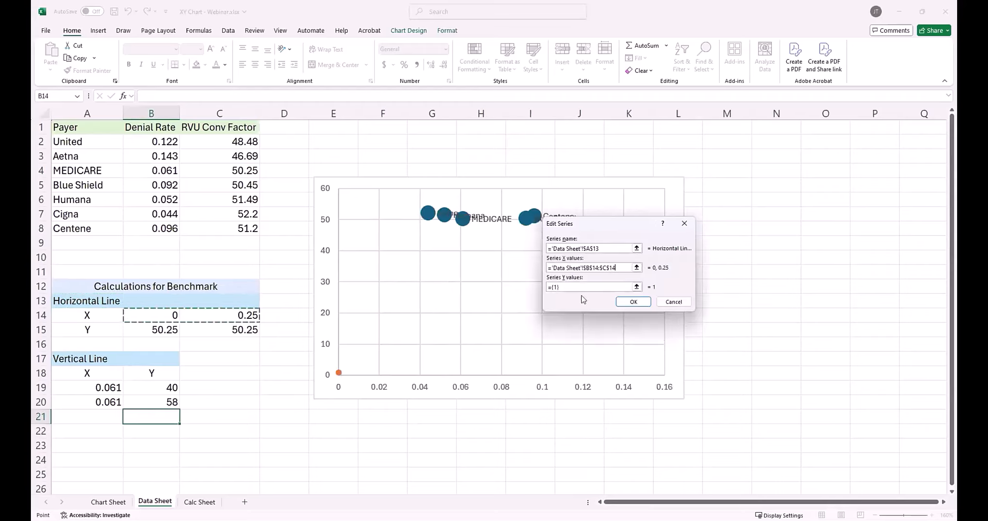
pyautogui.click(636, 286)
pyautogui.click(172, 330)
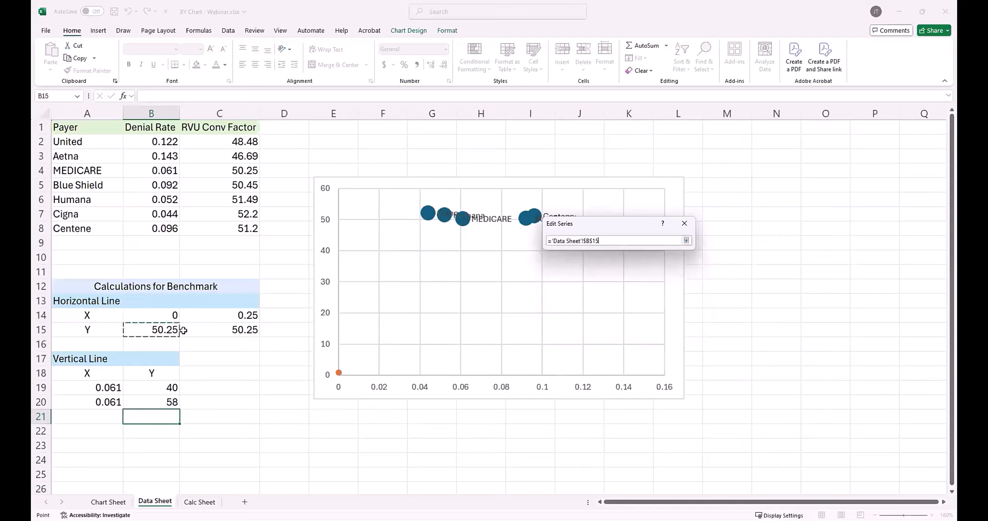
pyautogui.moveTo(183, 330); pyautogui.dragTo(227, 330)
pyautogui.press('Return')
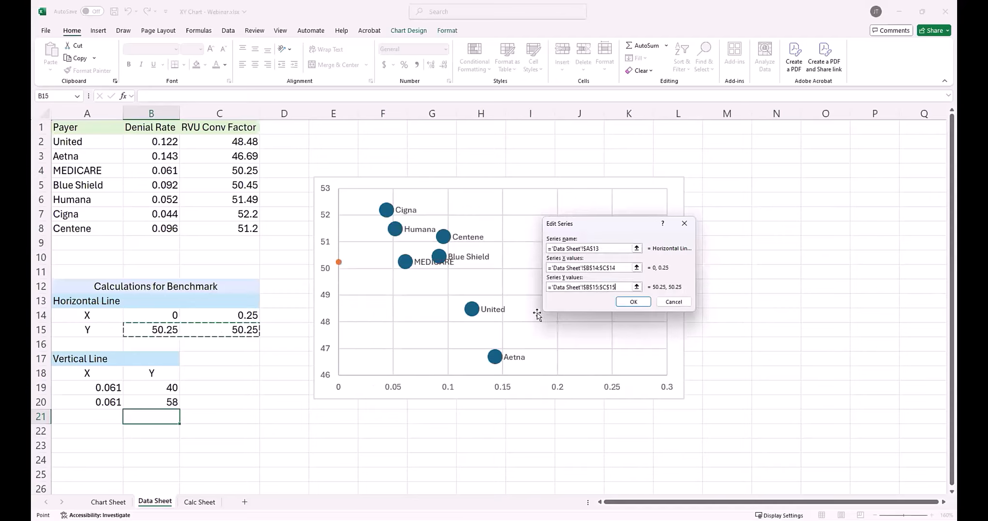
pyautogui.click(649, 302)
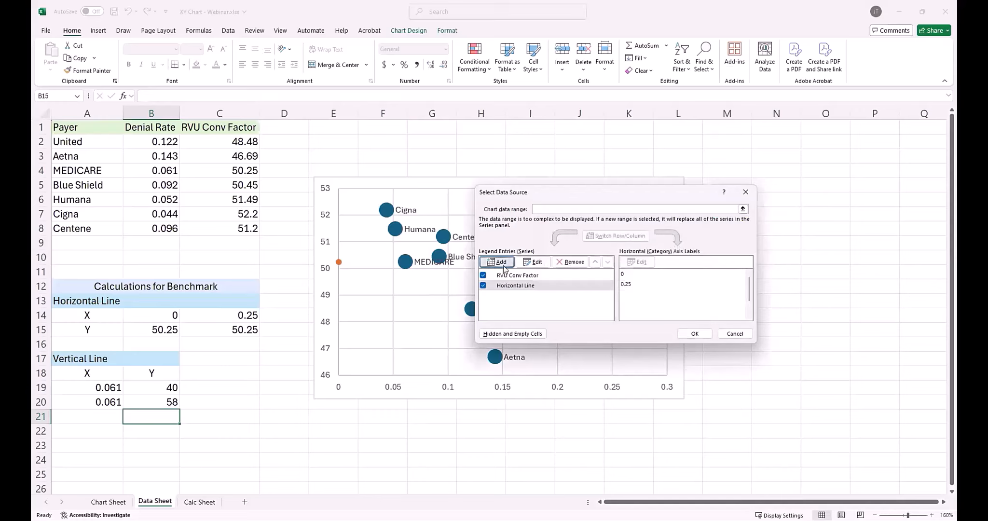
# - Add another data series to the chart, with its name taken from the Vertical Line label in A17
pyautogui.click(502, 262)
pyautogui.click(640, 258)
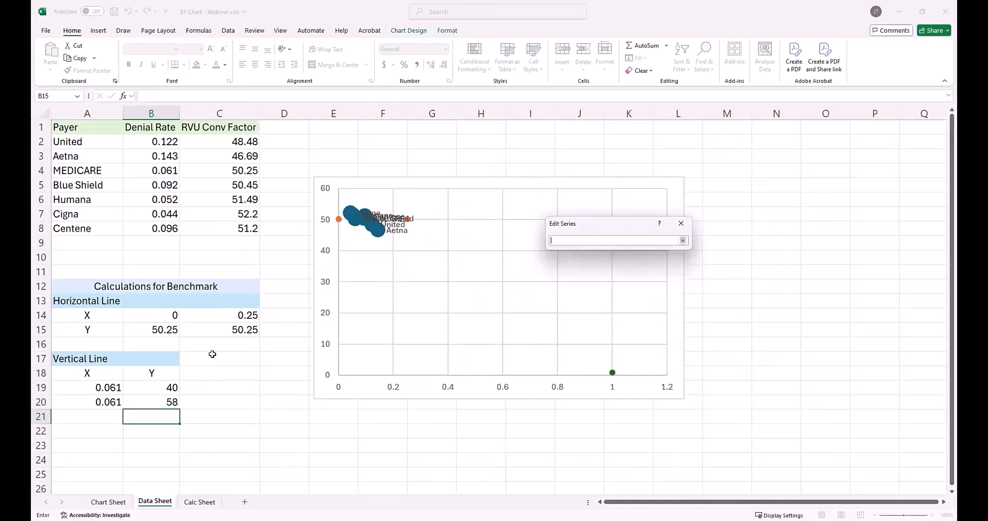
pyautogui.click(111, 357)
pyautogui.press('Return')
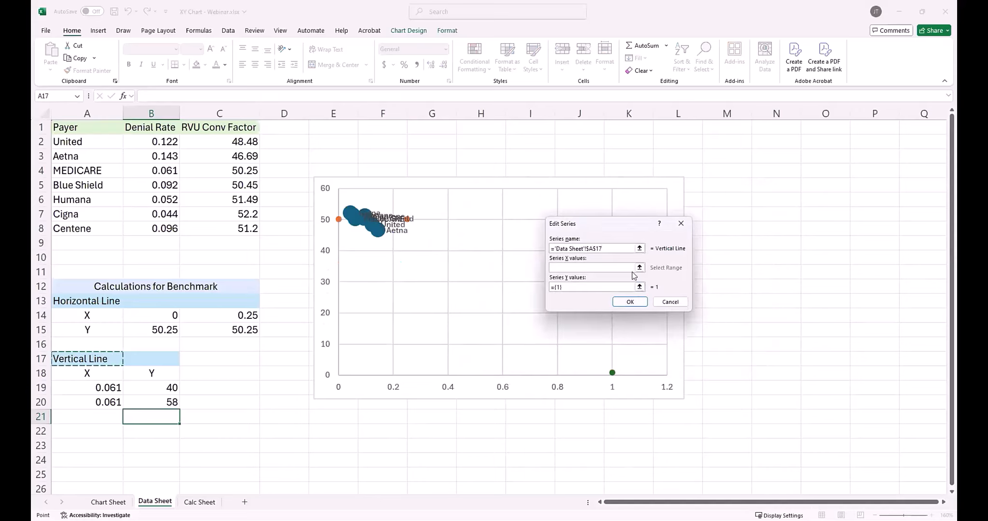
# - Assign A19:A20 as the Vertical Line series' X values and B19:B20 as its Y values, and apply the data source changes
pyautogui.click(640, 268)
pyautogui.moveTo(101, 386); pyautogui.dragTo(105, 397)
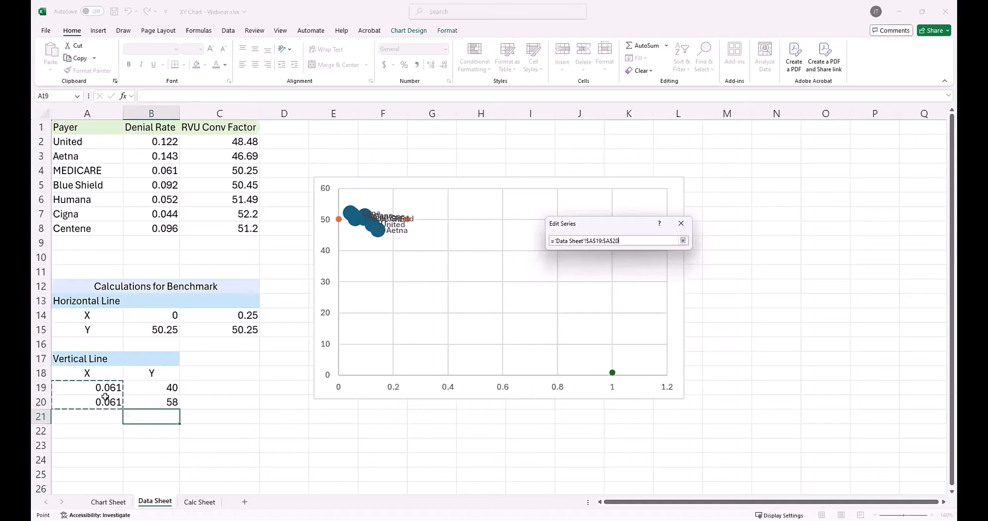
pyautogui.press('Return')
pyautogui.click(636, 289)
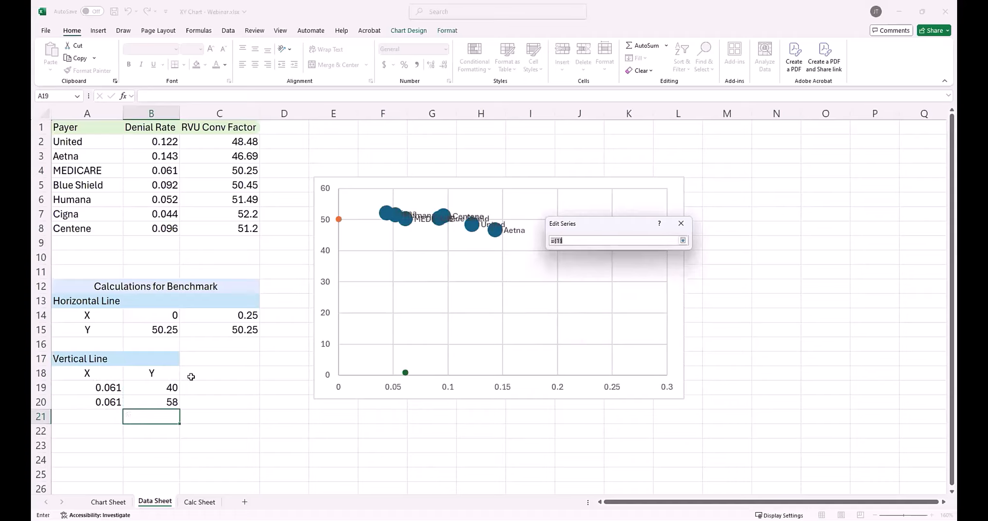
pyautogui.moveTo(174, 389); pyautogui.dragTo(181, 399)
pyautogui.click(630, 308)
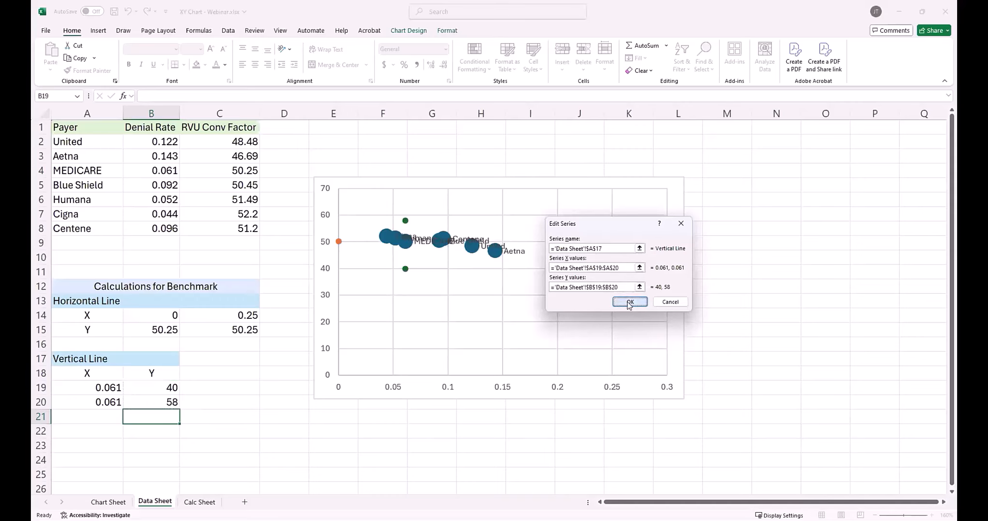
pyautogui.click(694, 334)
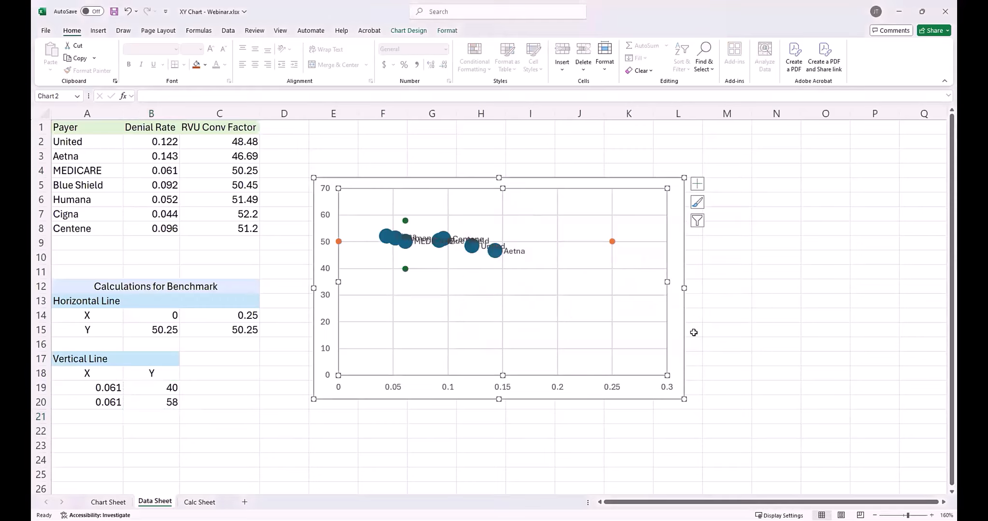
# - Change the chart type to Combo and set the RVU Conv Factor series to Scatter
pyautogui.rightClick(439, 312)
pyautogui.click(468, 347)
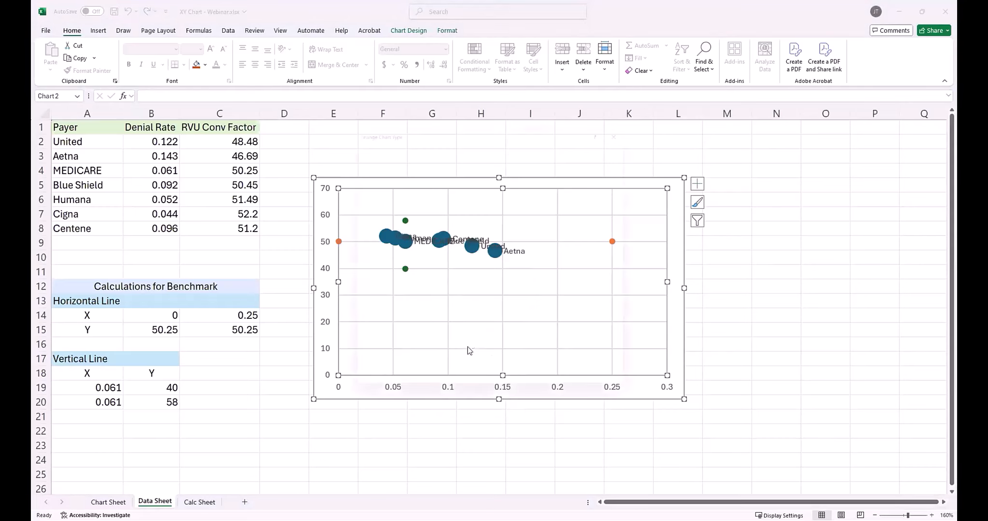
pyautogui.click(380, 370)
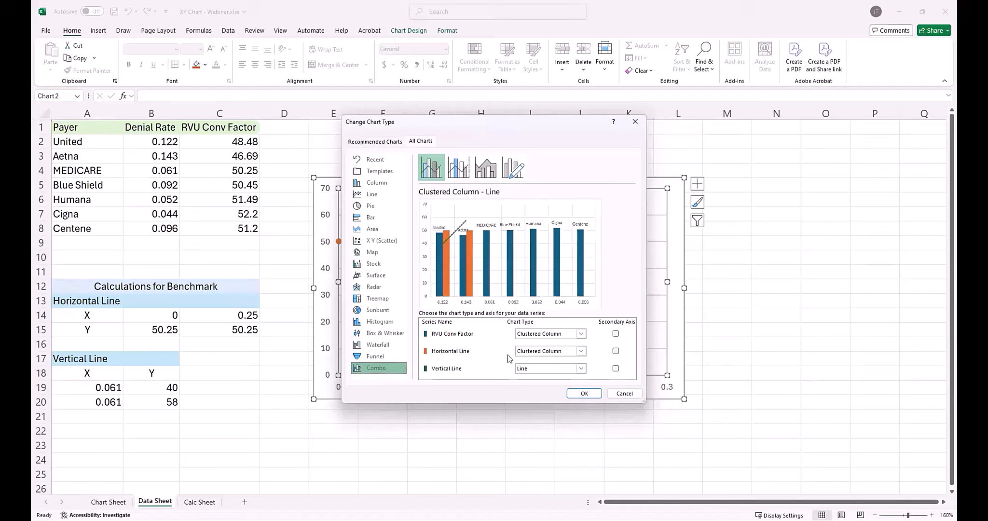
pyautogui.click(582, 334)
pyautogui.scroll(-5, 536, 267)
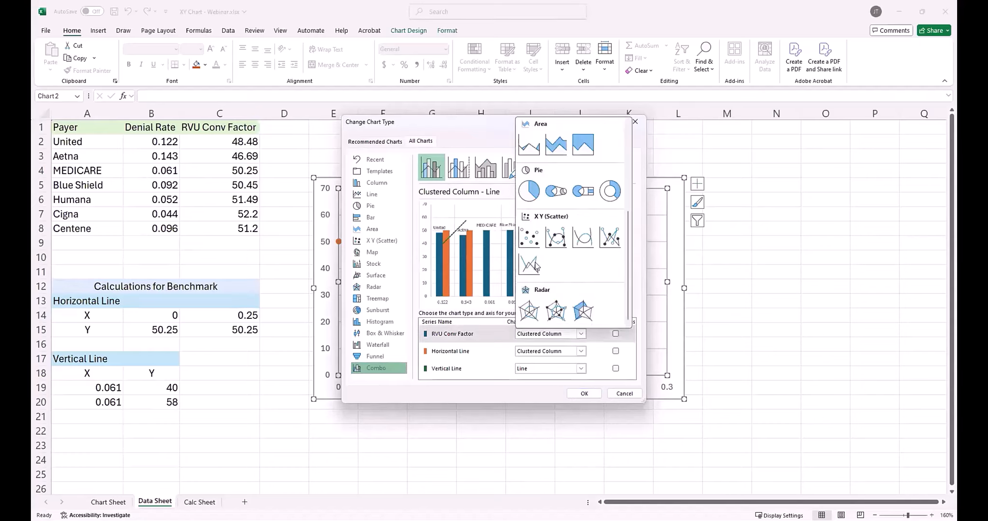
pyautogui.click(529, 237)
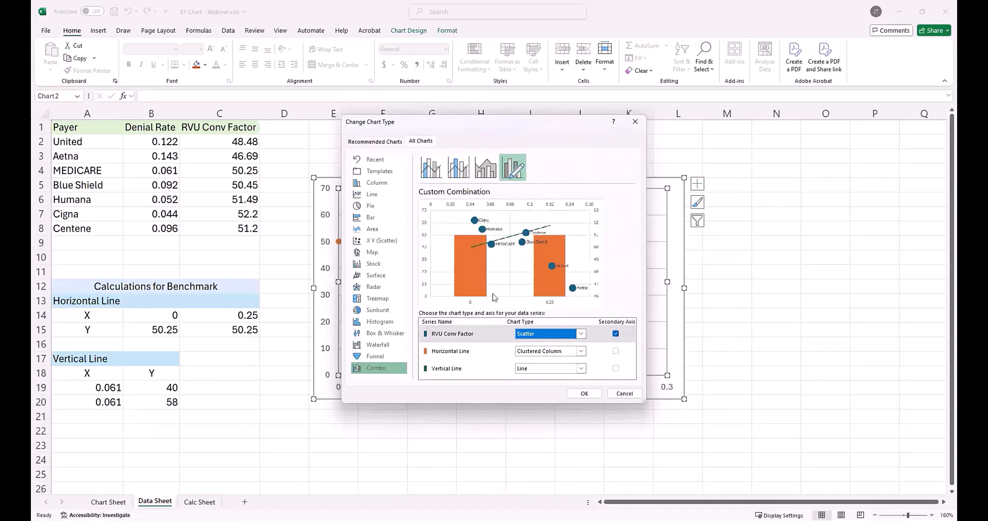
# - Set the Horizontal Line series' chart type to Scatter with Straight Lines
pyautogui.click(581, 351)
pyautogui.scroll(-3, 555, 255)
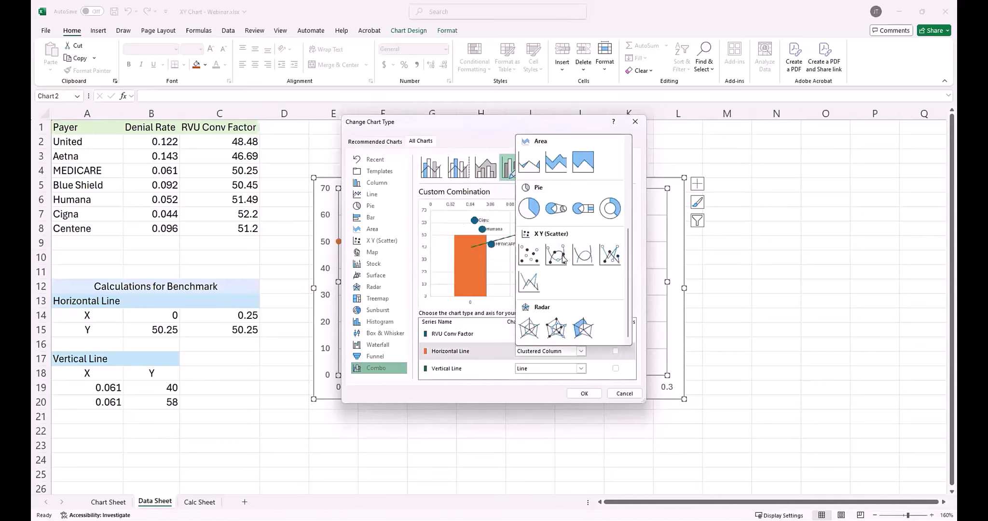
pyautogui.click(534, 284)
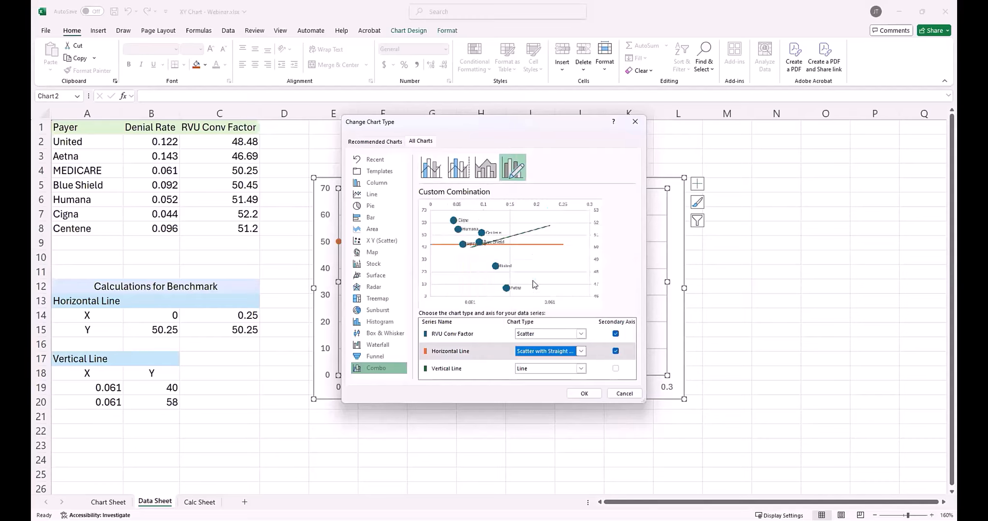
# - Set the Vertical Line series to Scatter with Straight Lines, take the other two series off the secondary axis, and apply the combo chart
pyautogui.click(581, 368)
pyautogui.scroll(-3, 562, 263)
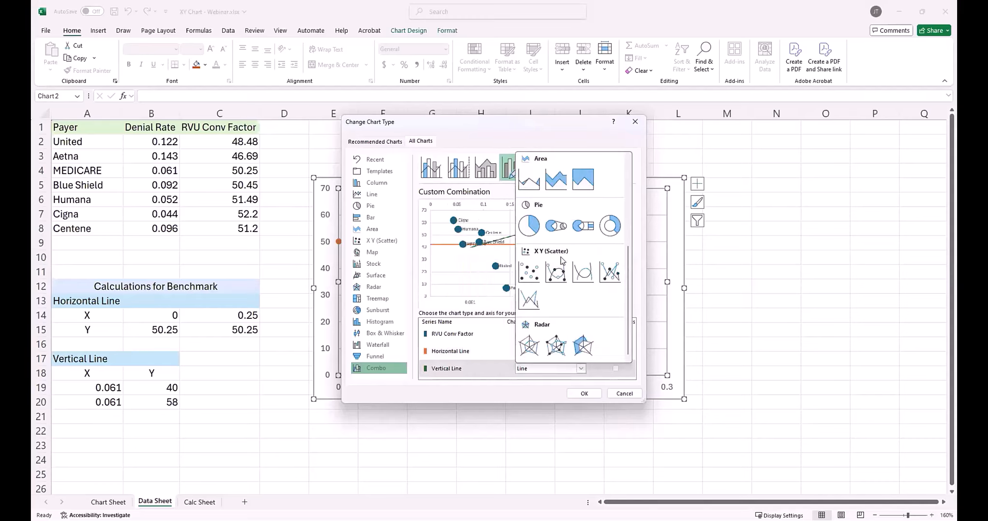
pyautogui.click(528, 303)
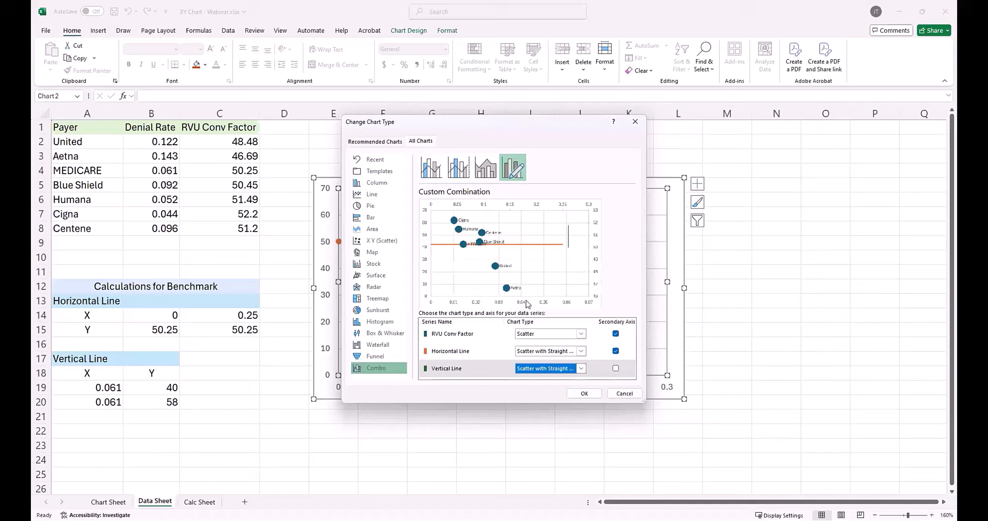
pyautogui.click(616, 334)
pyautogui.click(616, 351)
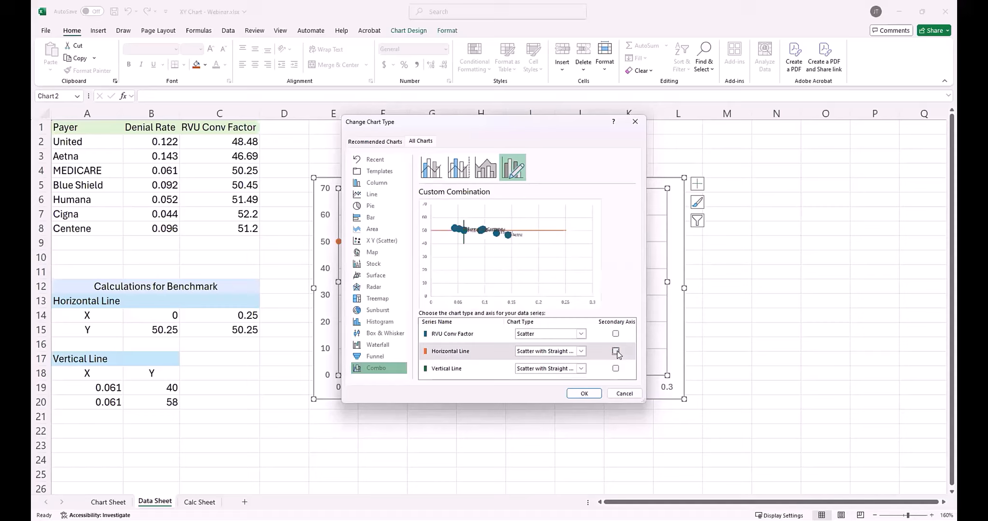
pyautogui.click(589, 395)
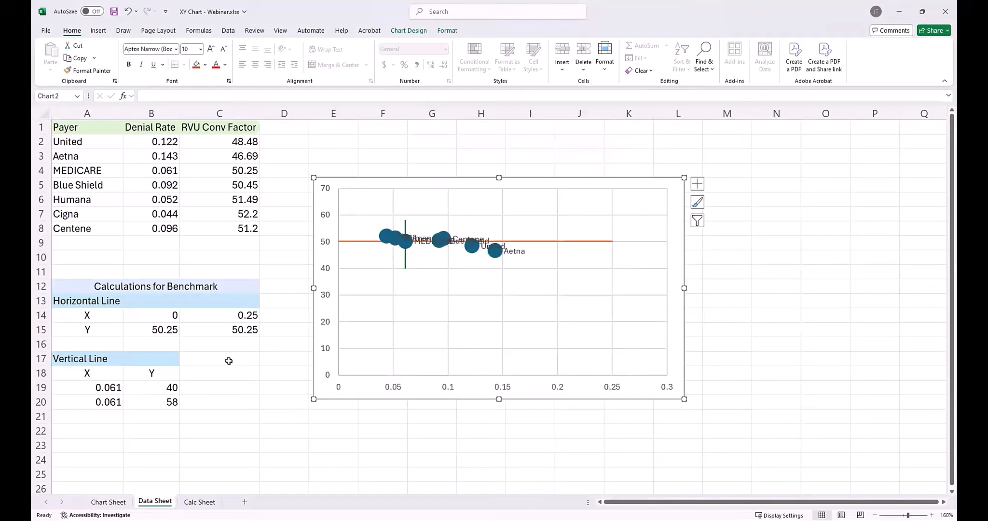
# - Set the chart's vertical axis bounds to a minimum of 46 and a maximum of 53
pyautogui.click(326, 262)
pyautogui.rightClick(326, 262)
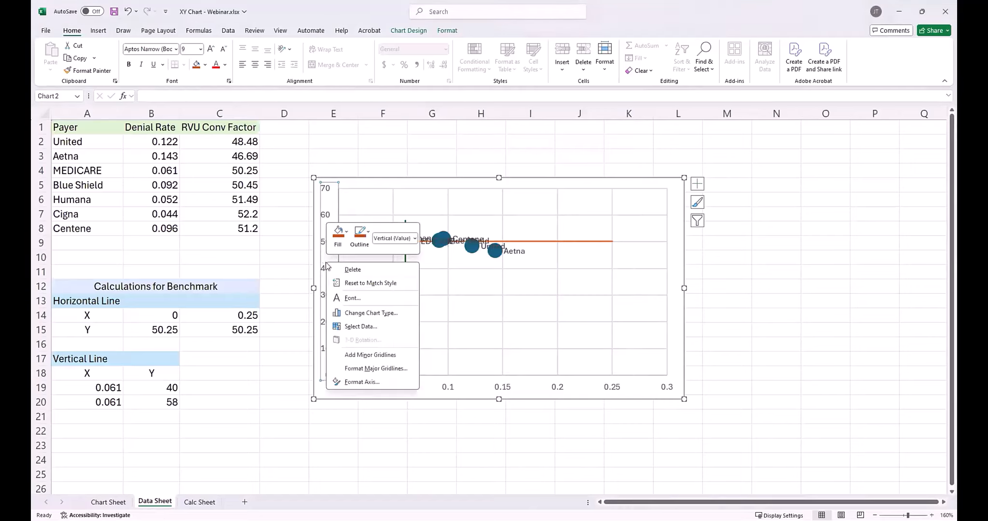
pyautogui.click(365, 382)
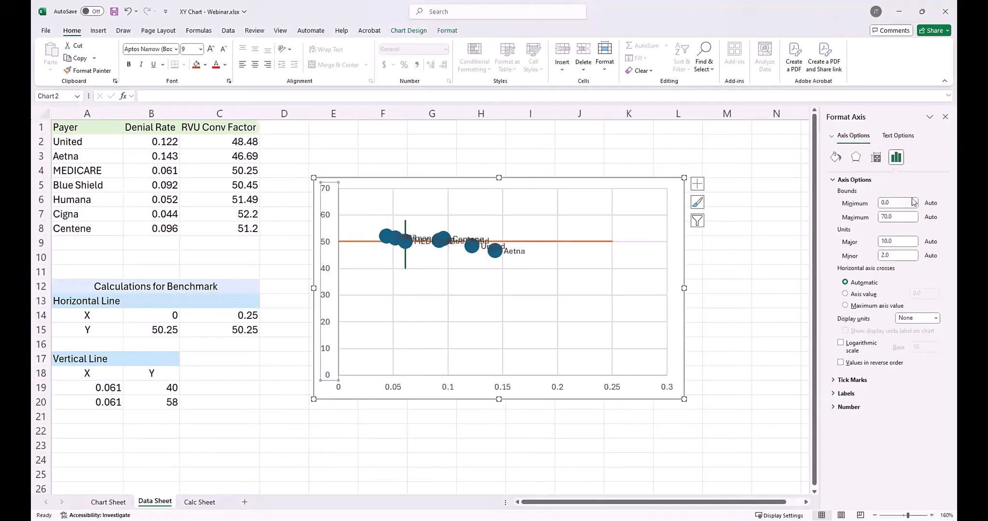
pyautogui.doubleClick(883, 203)
pyautogui.write('46')
pyautogui.doubleClick(882, 217)
pyautogui.write('53')
pyautogui.press('Return')
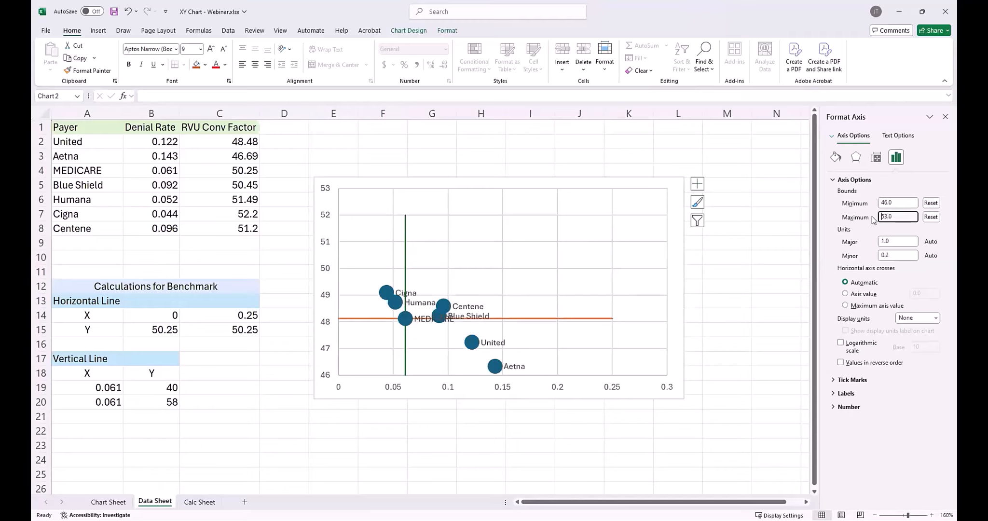
# - Set the horizontal axis maximum bound to 0.2 and close the axis formatting options
pyautogui.click(565, 386)
pyautogui.click(562, 388)
pyautogui.rightClick(559, 389)
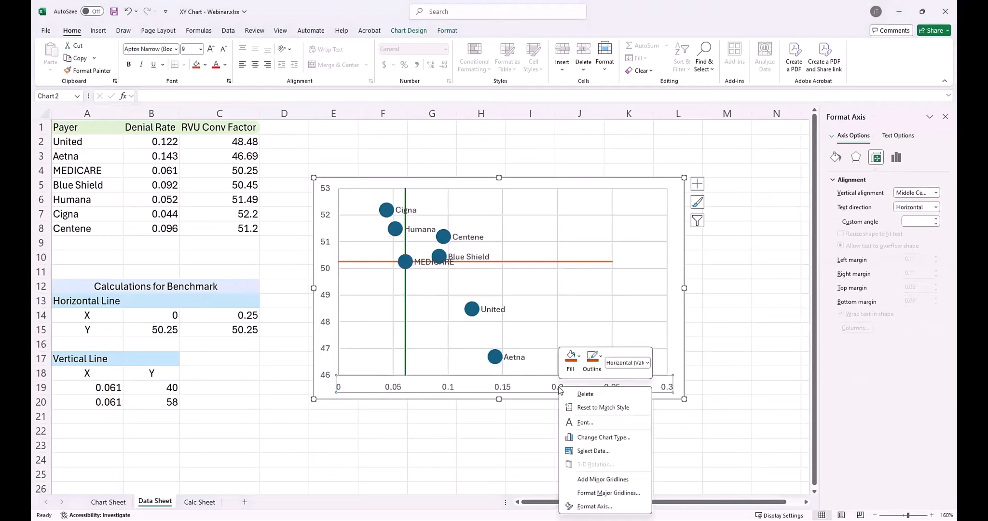
pyautogui.click(599, 504)
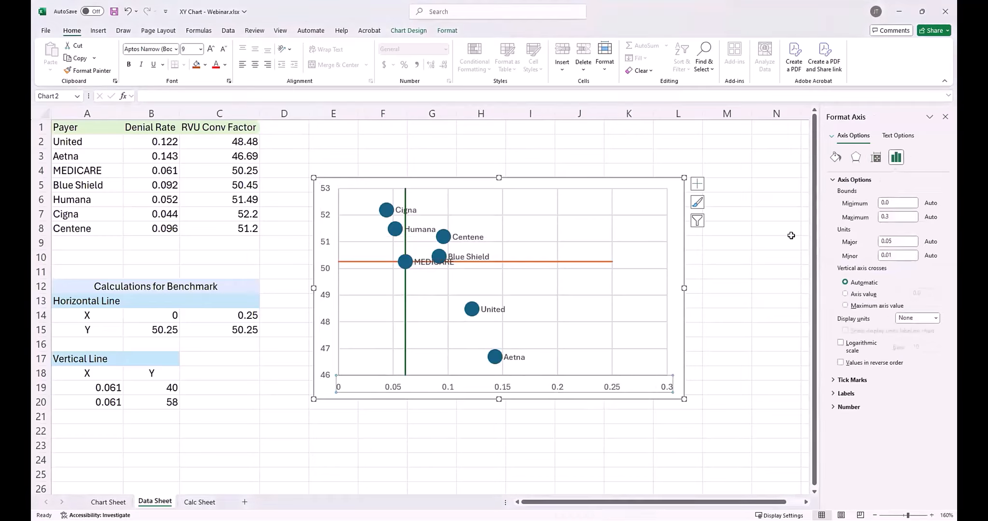
pyautogui.click(896, 216)
pyautogui.write('2')
pyautogui.press('Return')
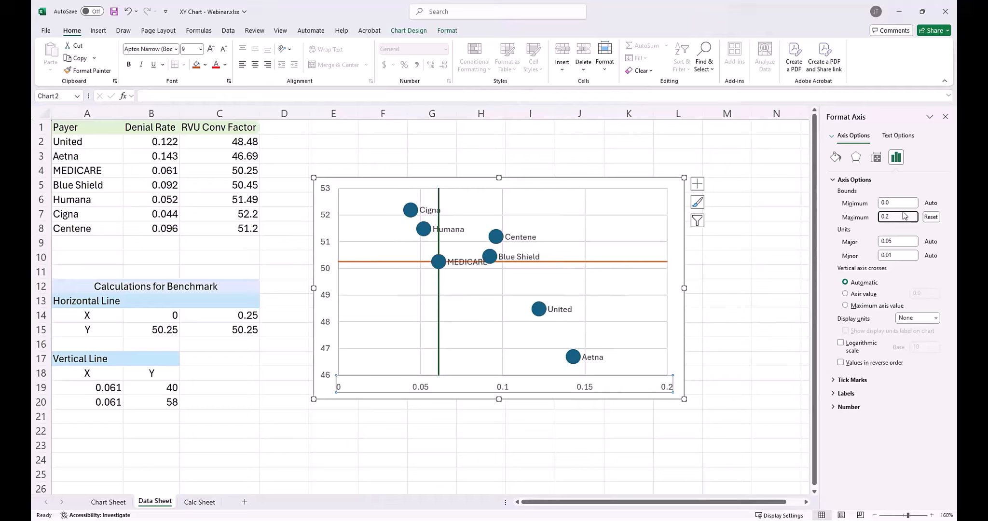
pyautogui.click(945, 116)
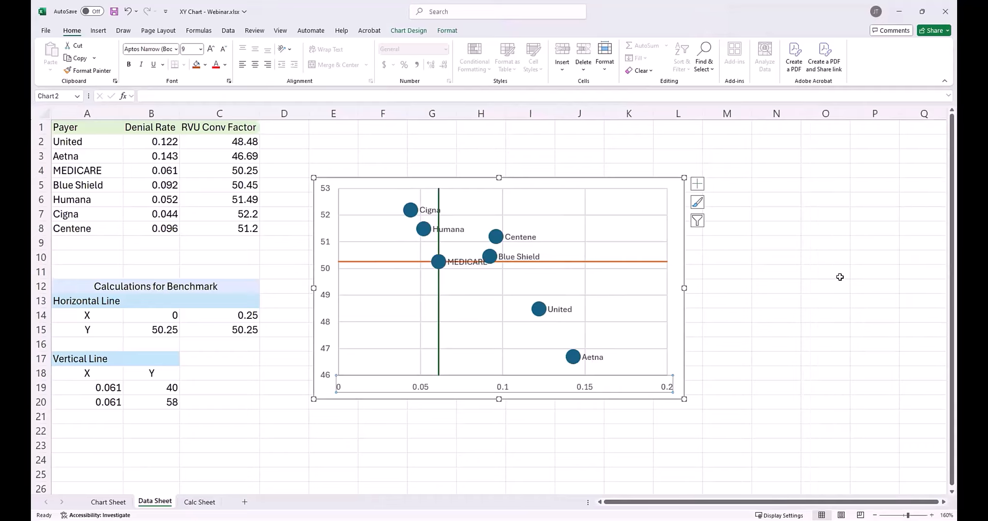
# - Deselect the chart and switch to the XY Chart - Copy workbook to view the finished Payer Performance chart
pyautogui.click(773, 292)
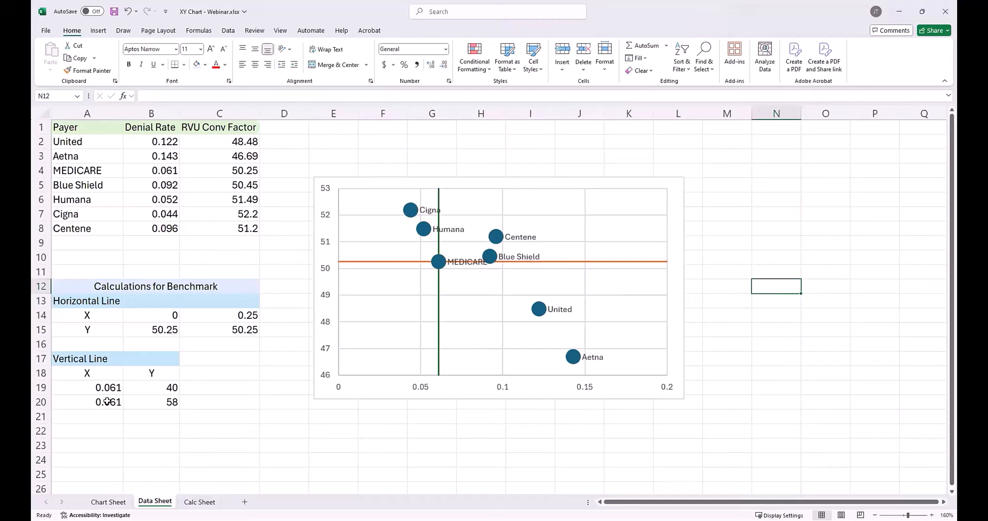
pyautogui.click(826, 243)
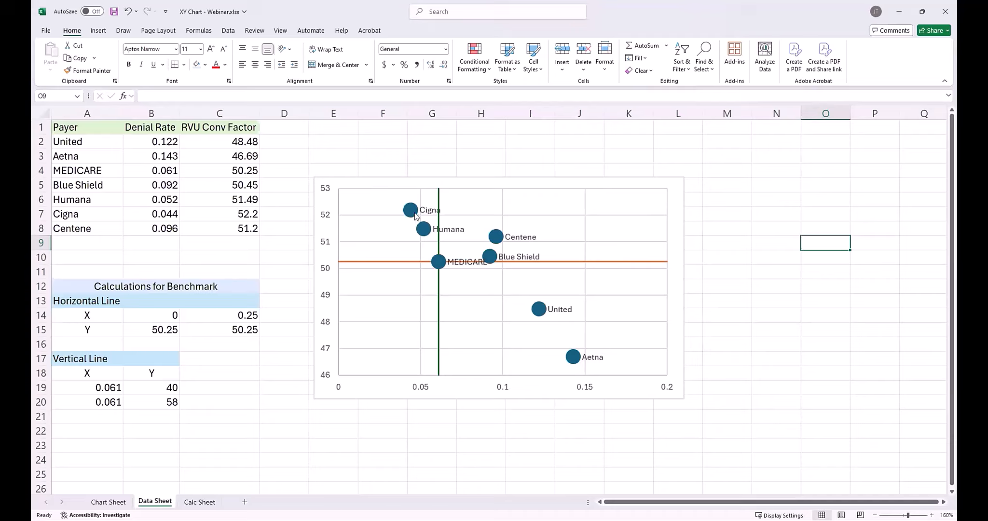
pyautogui.moveTo(390, 265)
pyautogui.hotkey('alt', 'Tab')
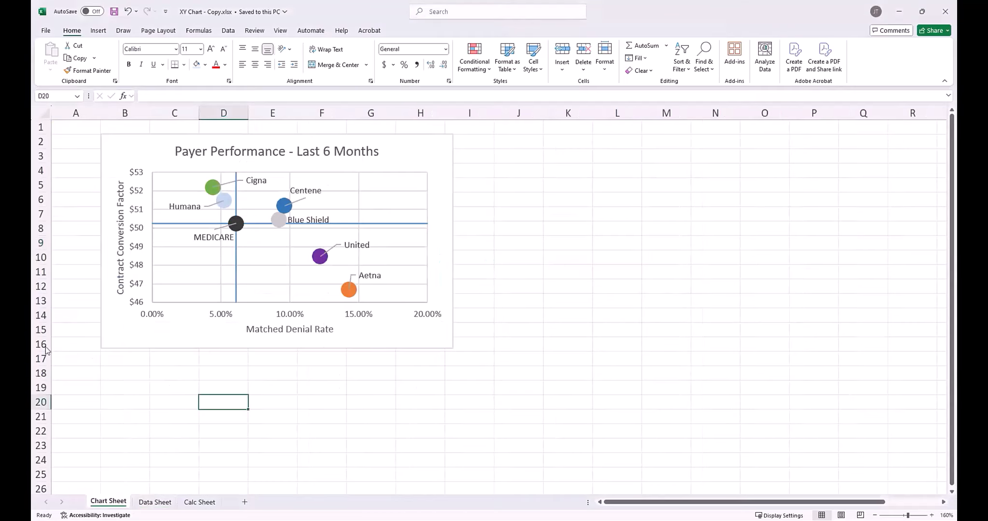
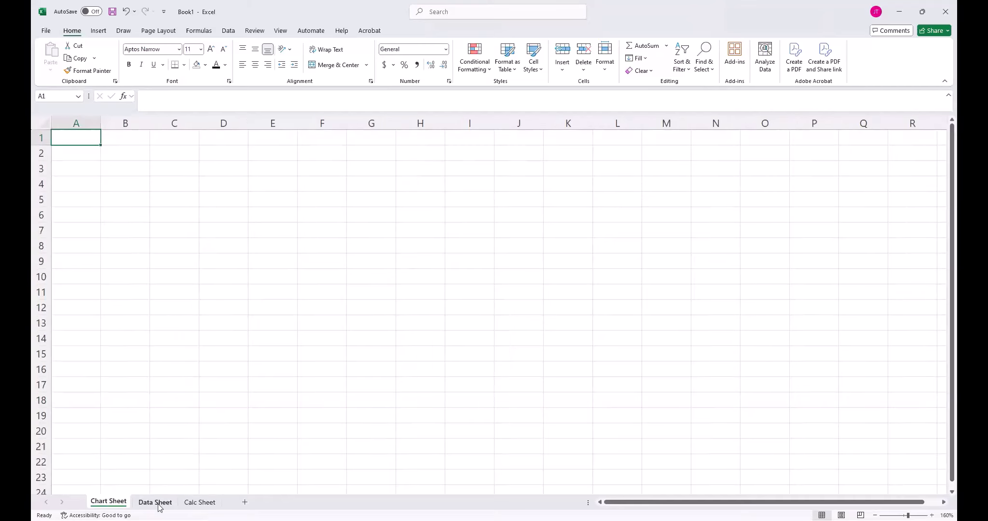
# - On Book1's Data Sheet, fill the Metric and Claim Rate header cells A1:B1 with light blue
pyautogui.click(155, 502)
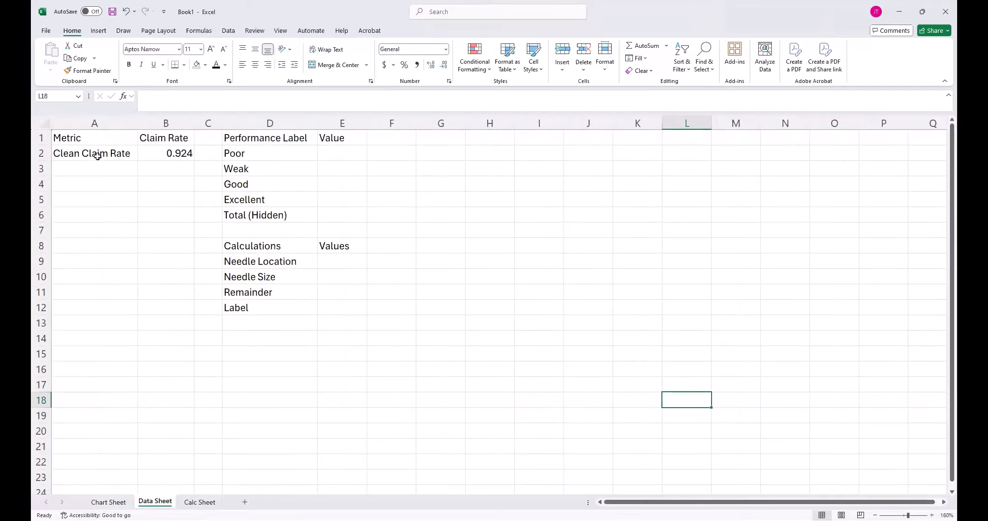
pyautogui.moveTo(96, 140); pyautogui.dragTo(166, 139)
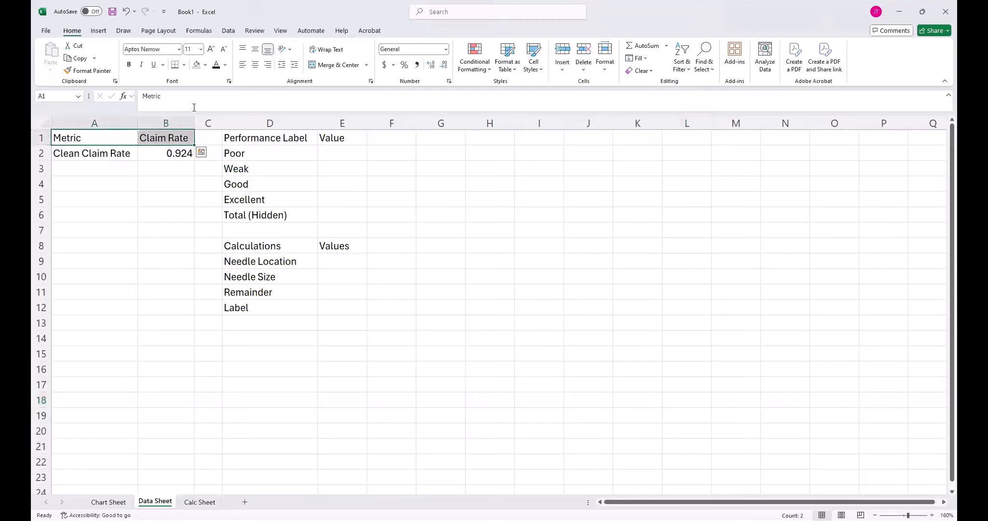
pyautogui.click(205, 64)
pyautogui.click(228, 131)
# - Format the Clean Claim Rate value in B2 as Percentage
pyautogui.click(170, 154)
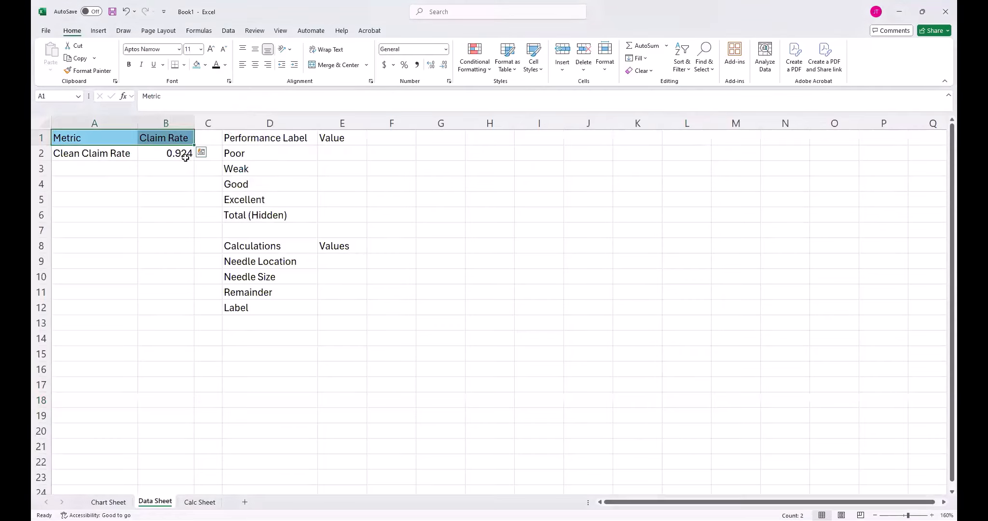
pyautogui.click(446, 48)
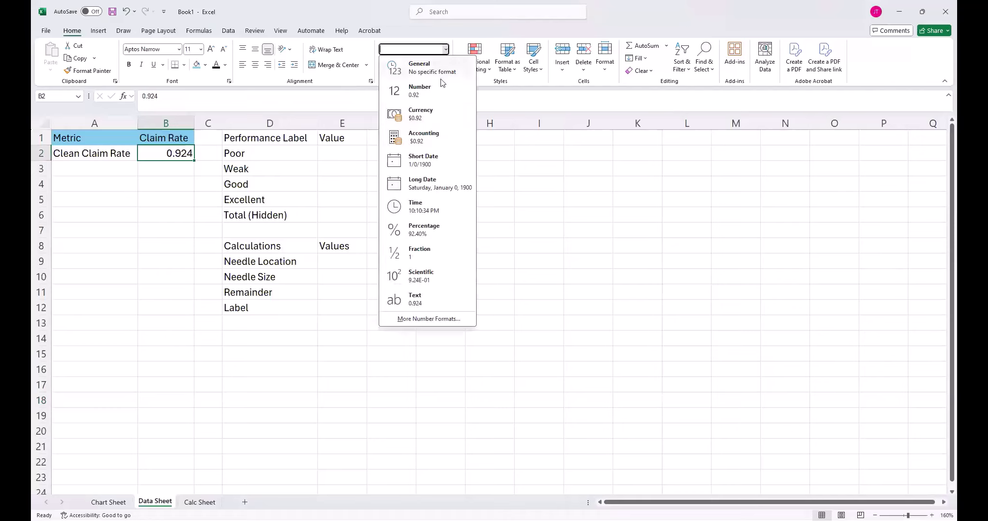
pyautogui.click(420, 231)
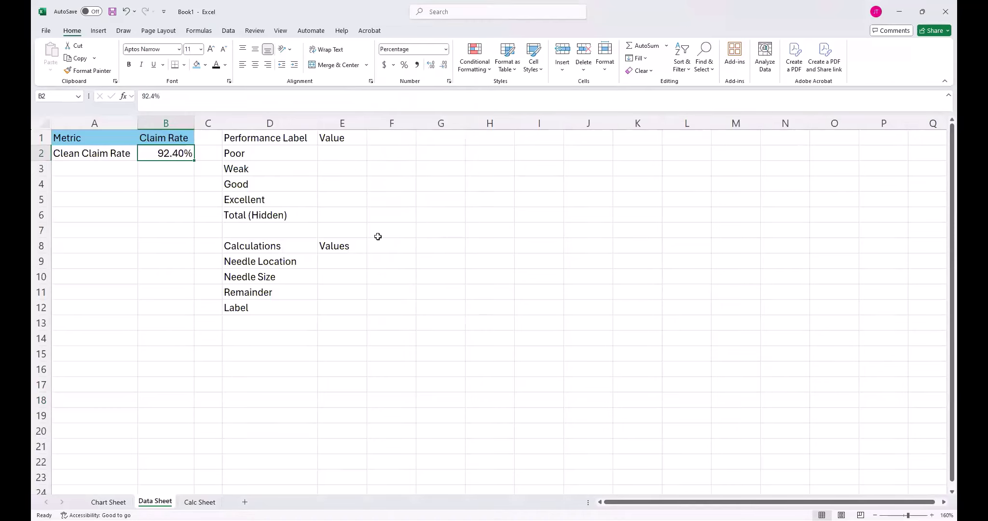
pyautogui.click(195, 188)
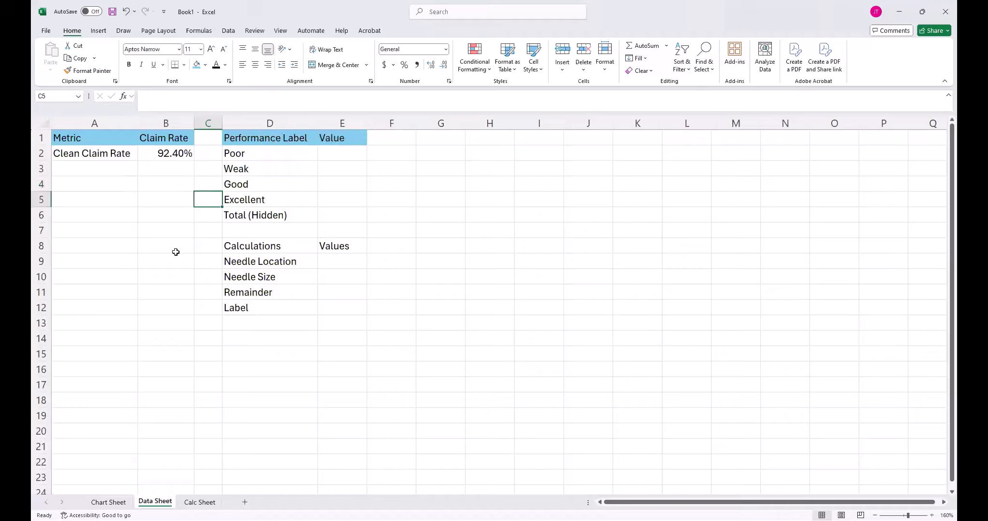
# - Enter the performance label values in E2:E6: Poor 60, Weak 20, Good 10, Excellent 10 and Total (Hidden) 100
pyautogui.click(332, 153)
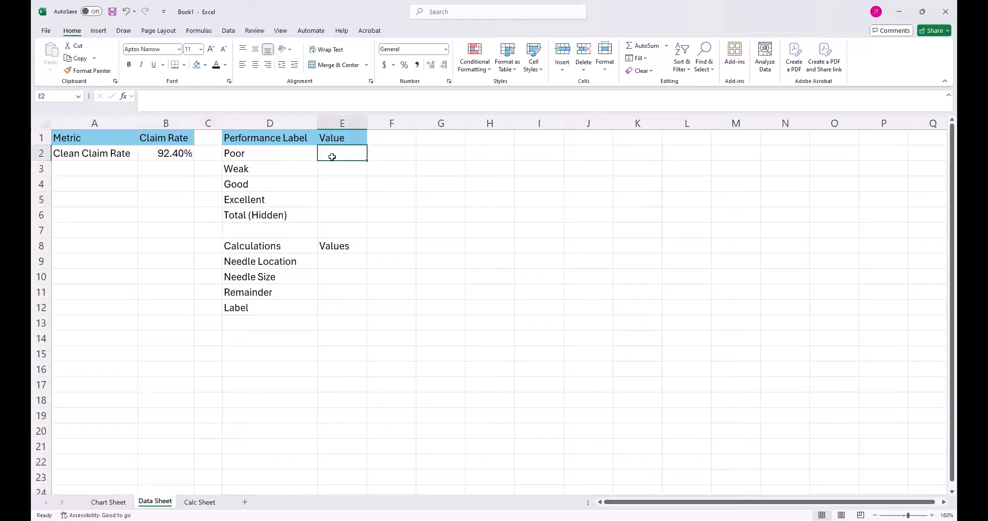
pyautogui.write('60')
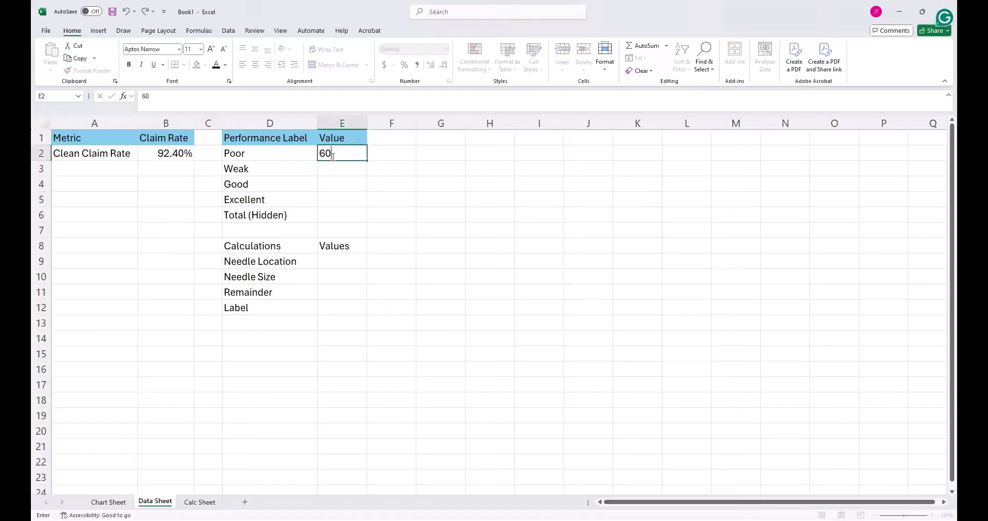
pyautogui.press('Return')
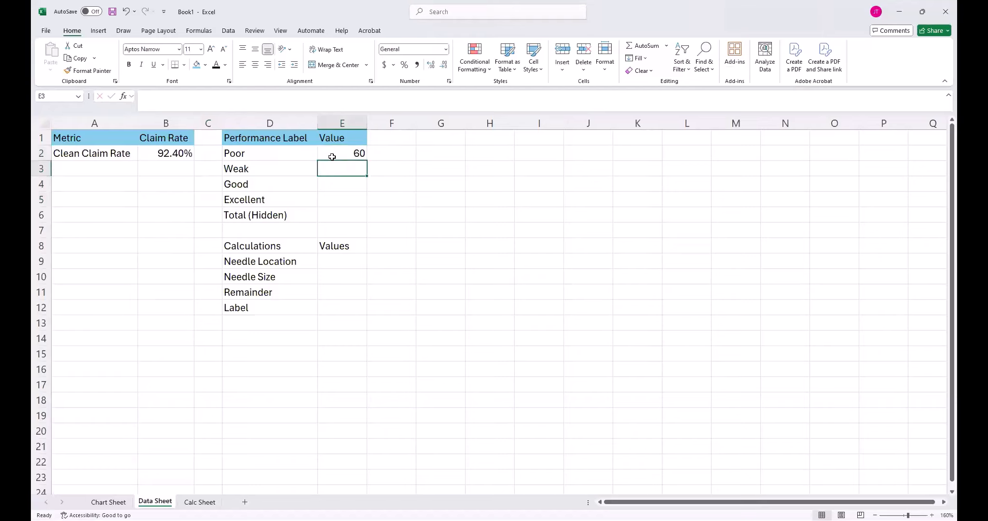
pyautogui.write('20')
pyautogui.press('Return')
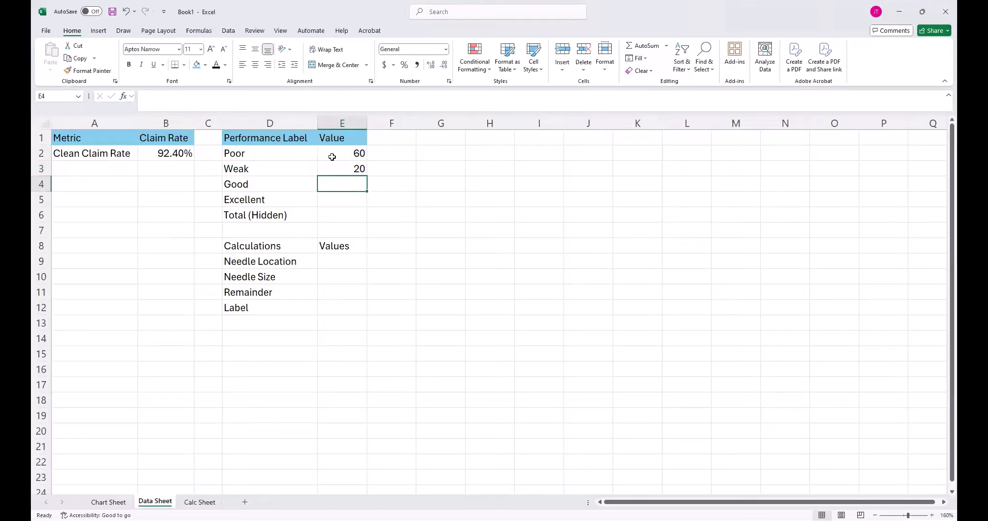
pyautogui.write('10')
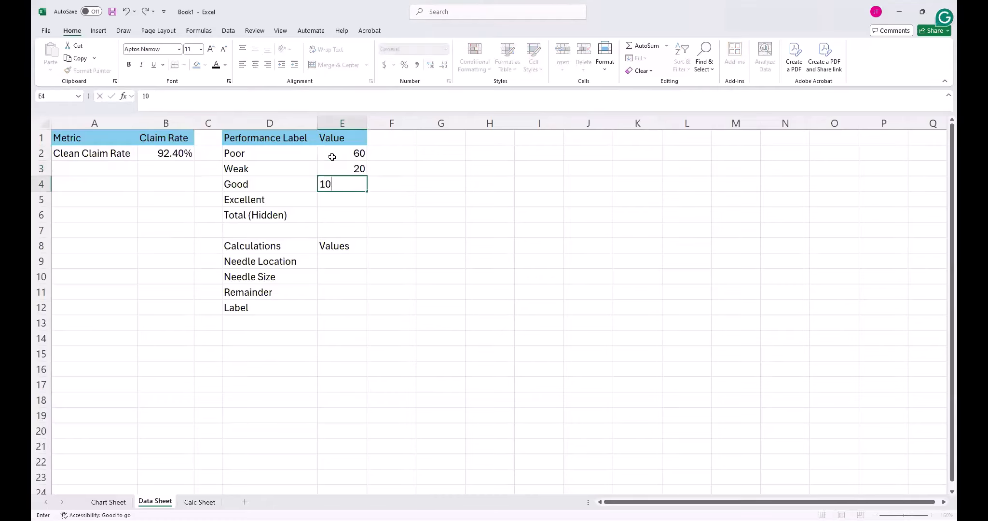
pyautogui.press('Return')
pyautogui.write('10')
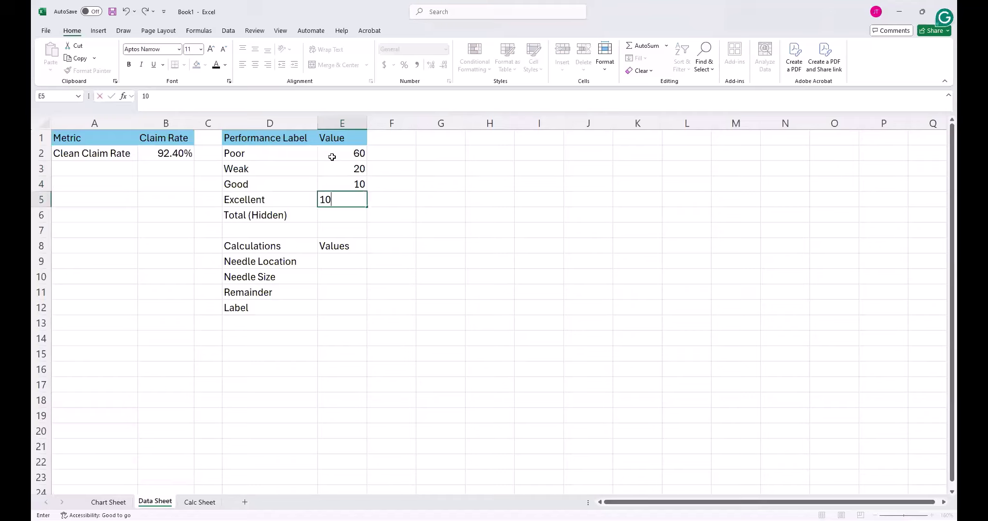
pyautogui.press('Return')
pyautogui.write('100')
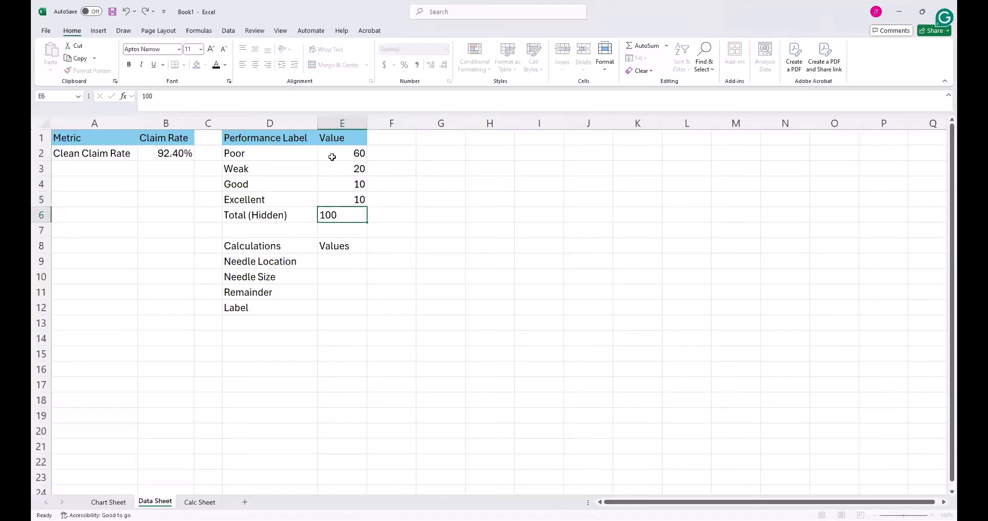
pyautogui.press('Up')
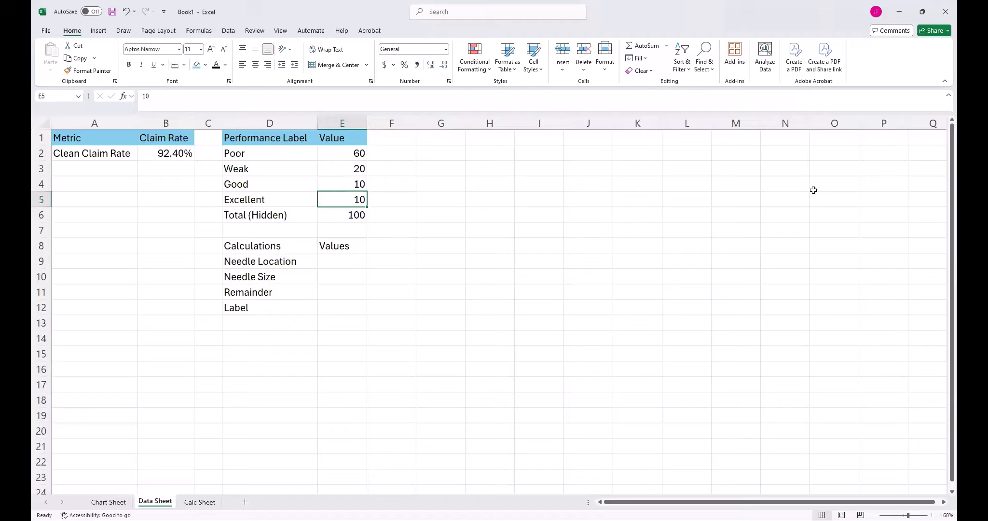
# - Fill the Calculations and Values header cells D8:E8 with the same light blue
pyautogui.click(534, 250)
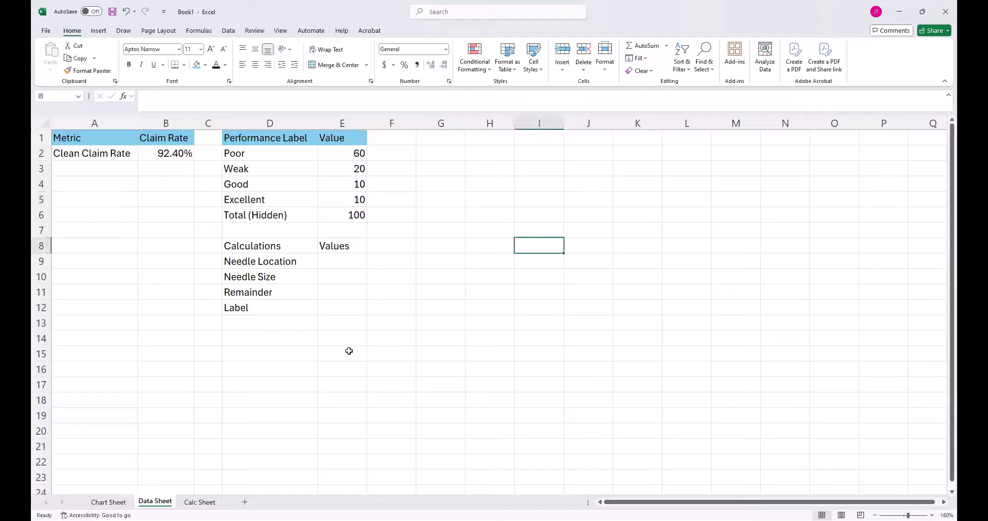
pyautogui.moveTo(266, 250); pyautogui.dragTo(343, 249)
pyautogui.click(196, 64)
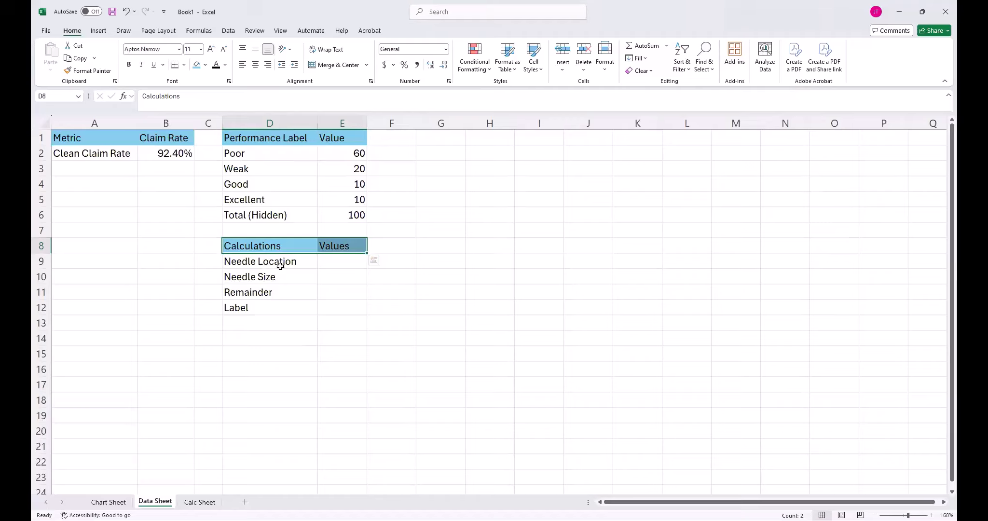
# - Calculate the Needle Location in E9 with the formula =B2*180 and enter 3 as the Needle Size in E10
pyautogui.click(336, 264)
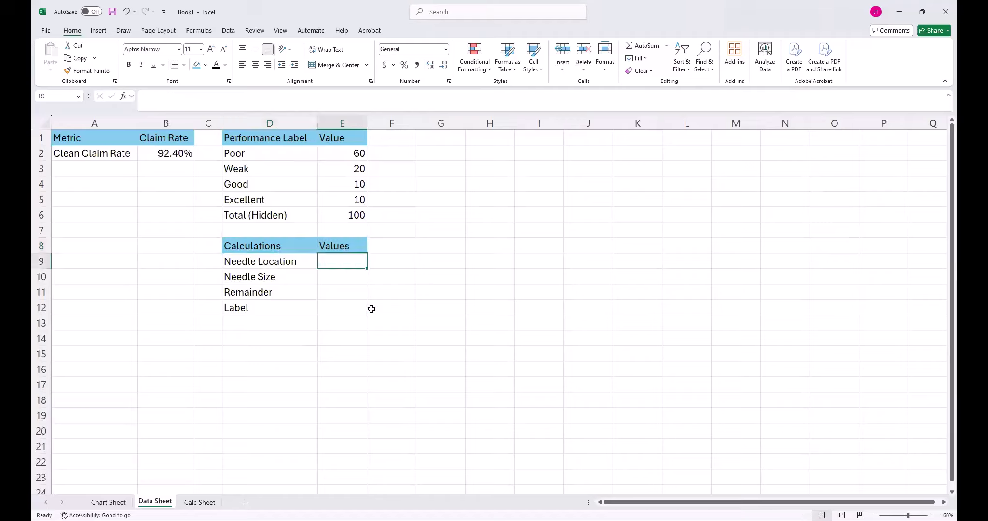
pyautogui.write('=')
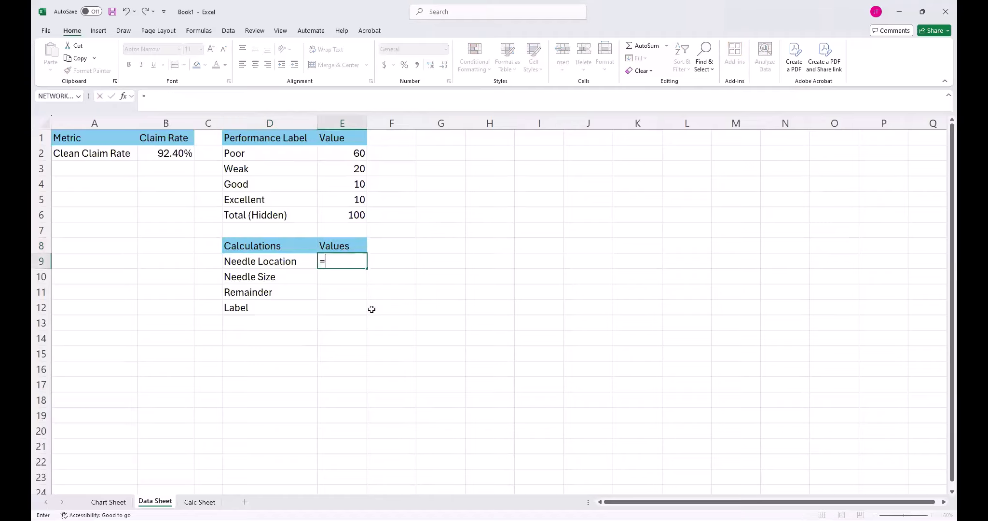
pyautogui.click(169, 153)
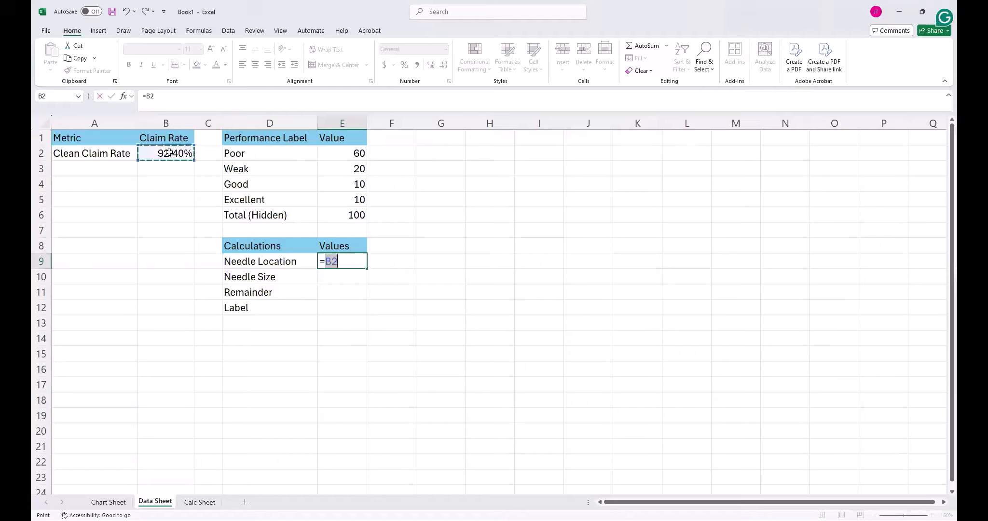
pyautogui.click(183, 104)
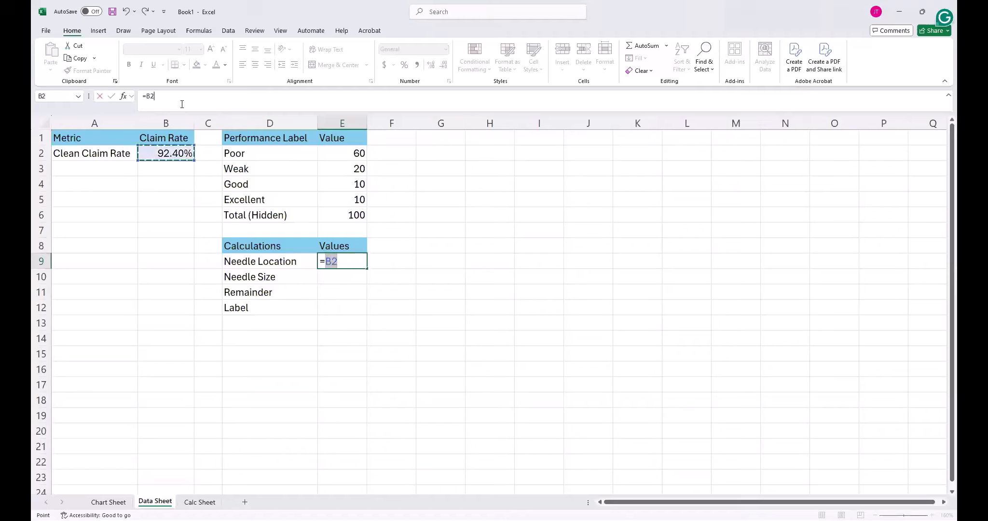
pyautogui.write('*180')
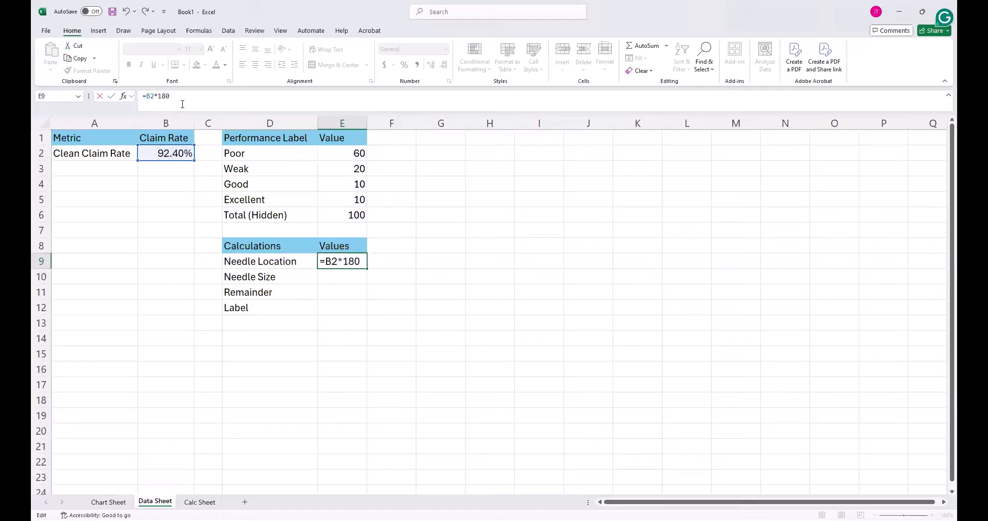
pyautogui.press('Return')
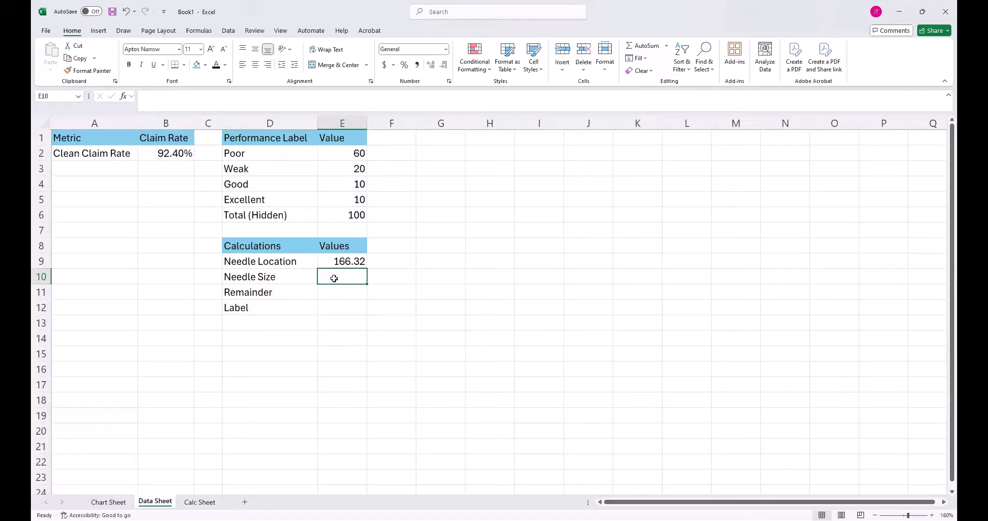
pyautogui.write('3')
pyautogui.press('Return')
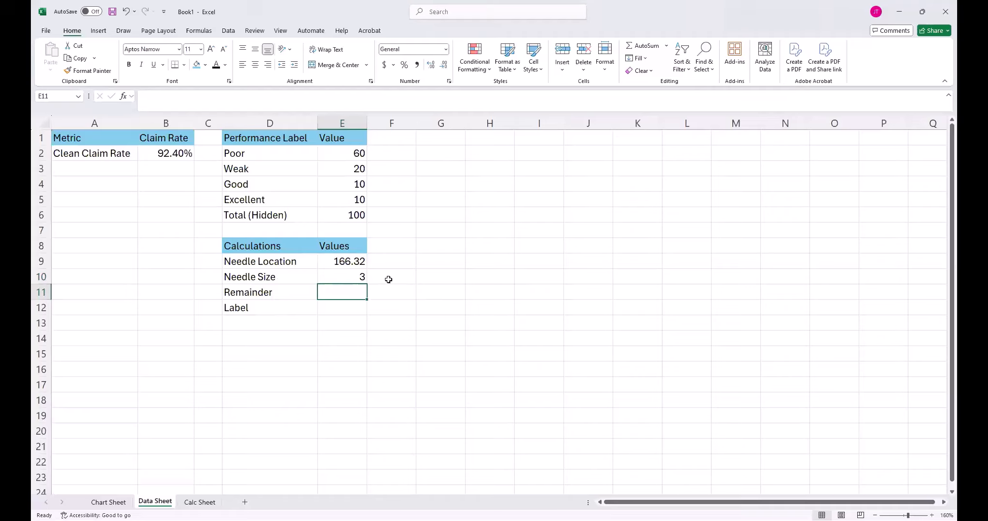
# - Calculate the Remainder in E11 with the formula =360-SUM(E9:E10)
pyautogui.write('=')
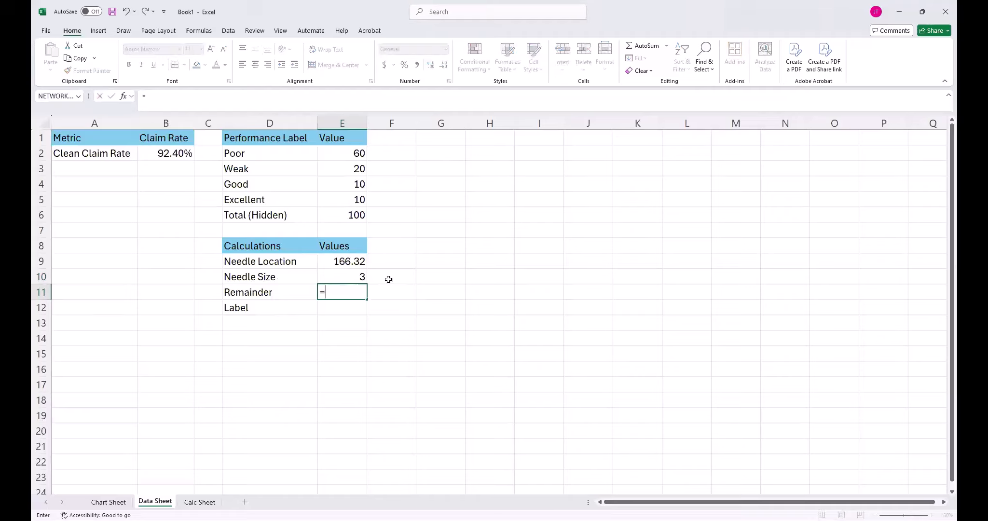
pyautogui.write('360')
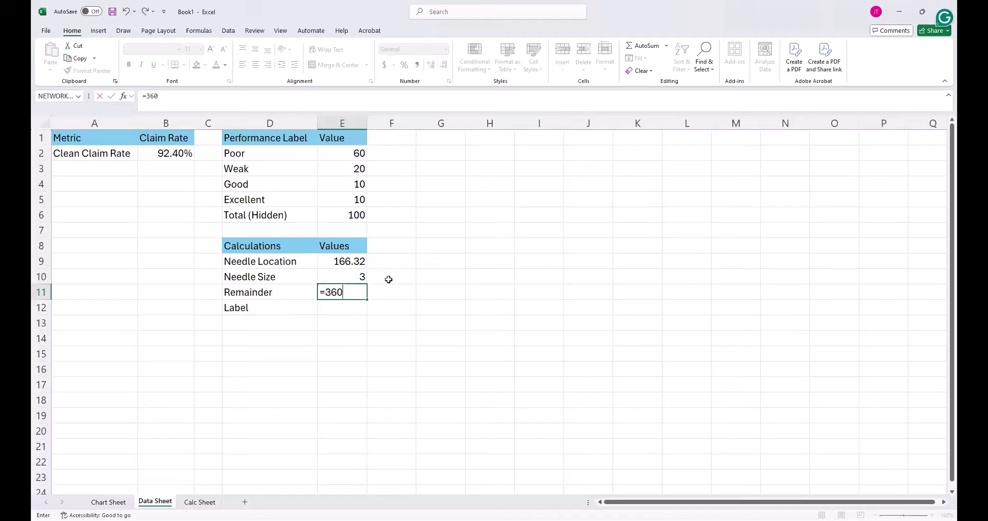
pyautogui.write('-SUM')
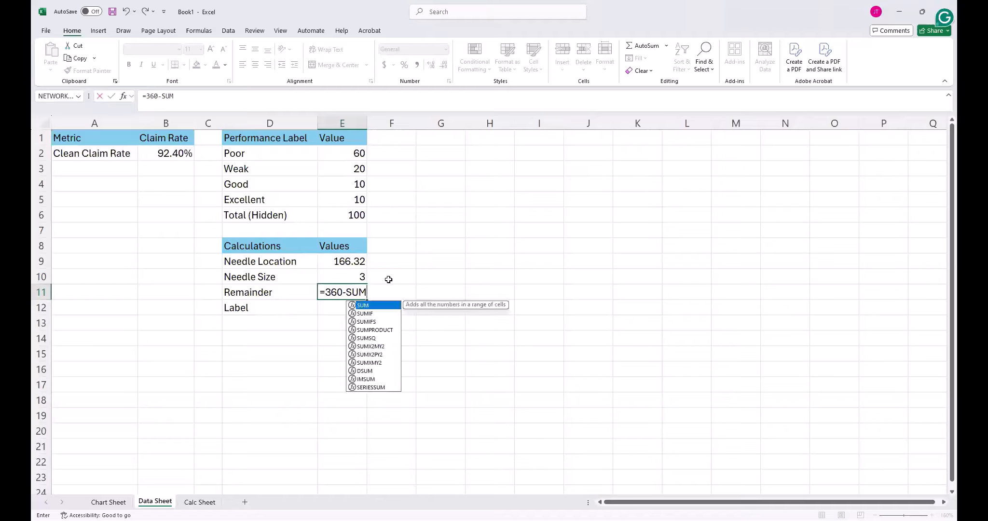
pyautogui.write('(')
pyautogui.moveTo(351, 262); pyautogui.dragTo(350, 273)
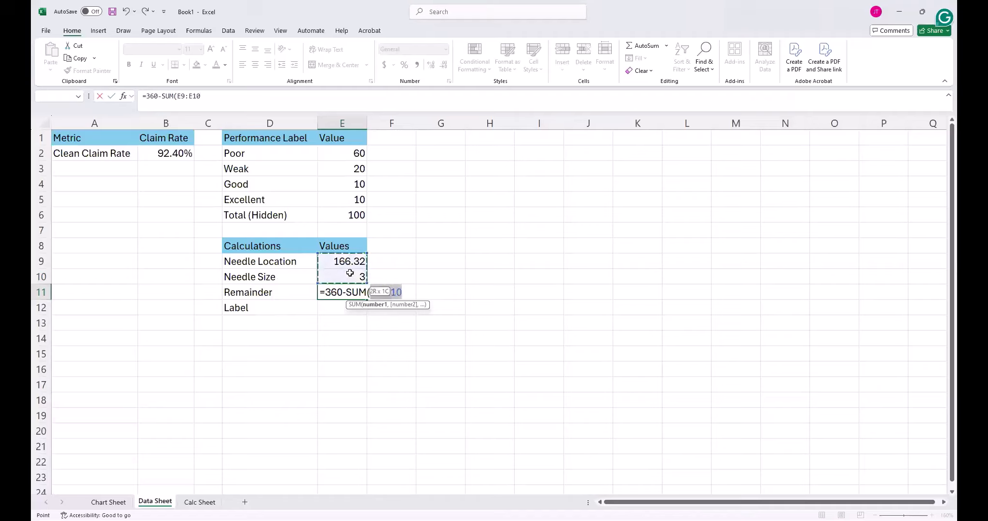
pyautogui.write(')')
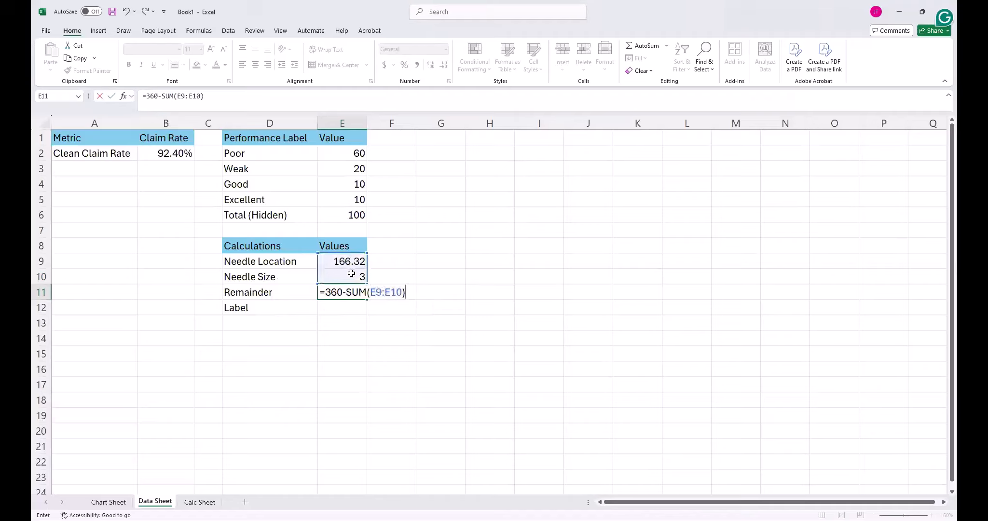
pyautogui.press('Return')
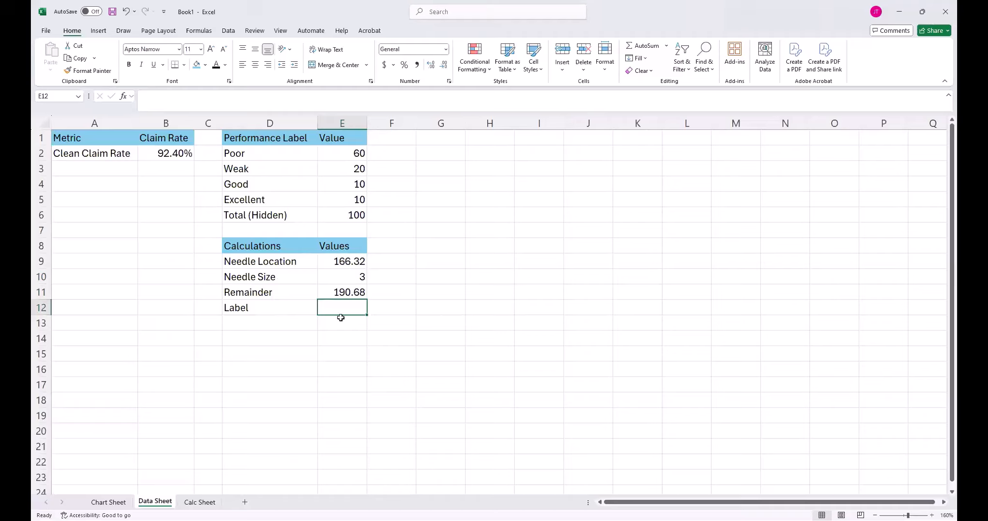
# - Build the Label formula in E12, joining the text "Dec: " with a TEXT function
pyautogui.write('="')
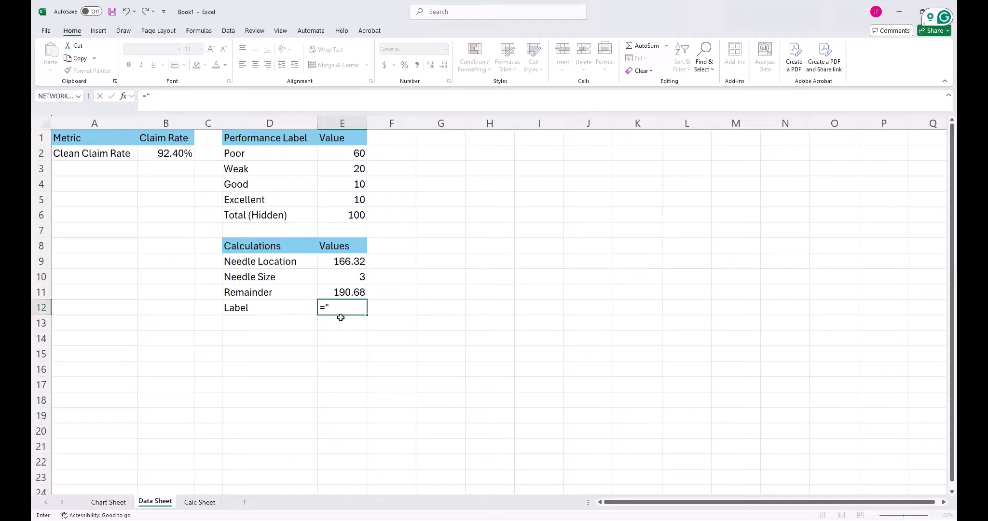
pyautogui.write('Dec: "&TEXT(')
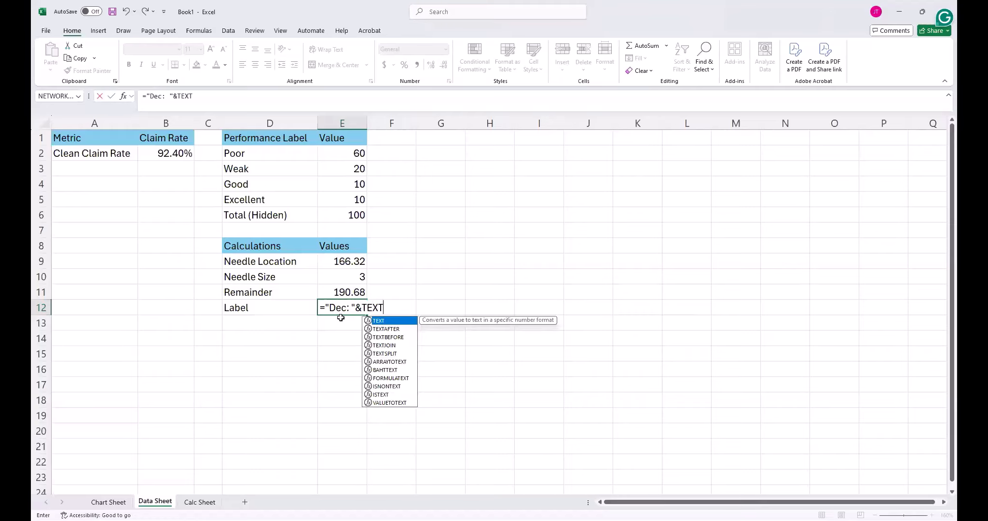
# - Complete the Label formula in E12 as ="Dec: "&TEXT(B2,"0.0%")
pyautogui.click(168, 154)
pyautogui.write(',"0.0%")')
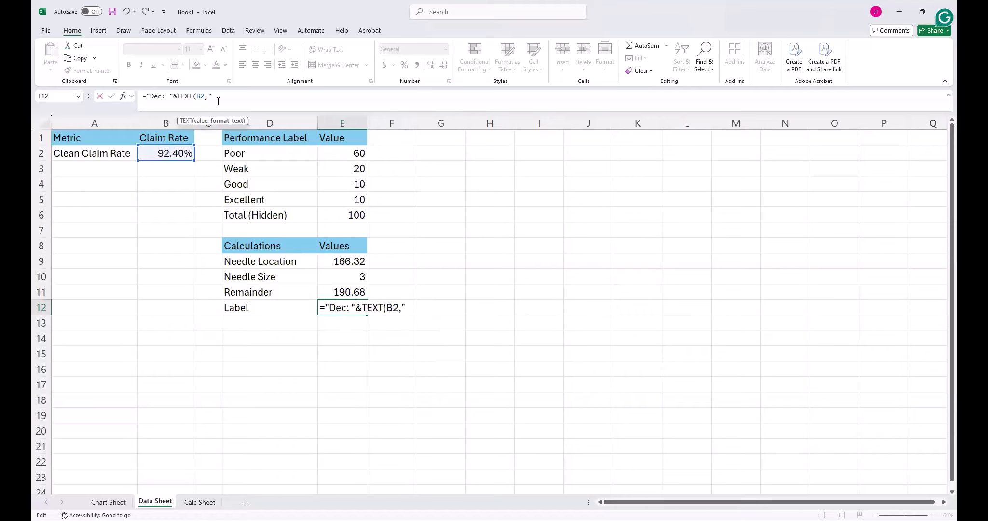
pyautogui.press('Return')
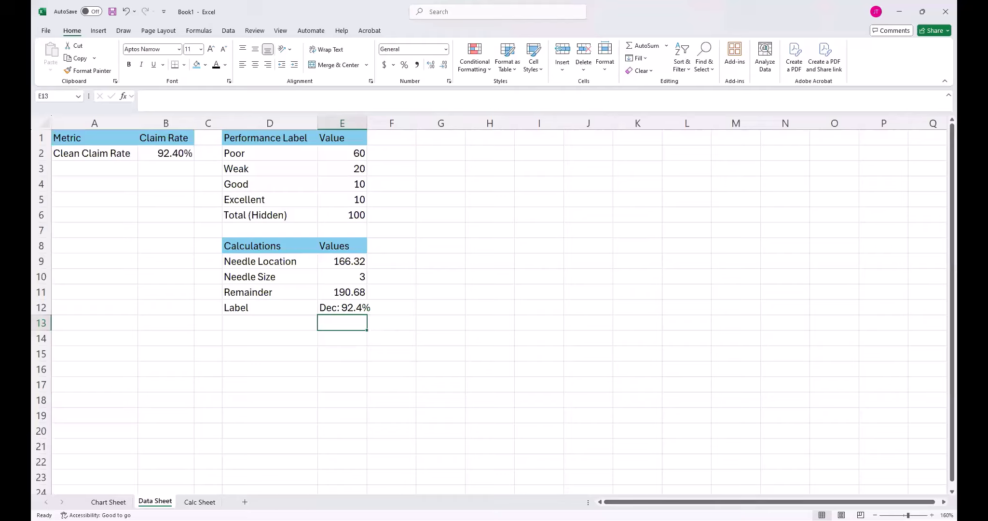
pyautogui.click(504, 335)
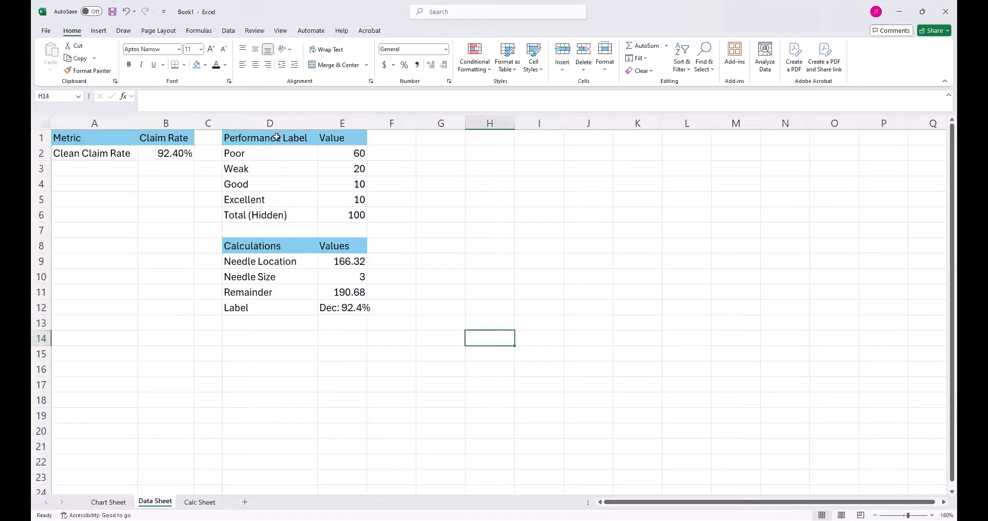
# - Insert a Doughnut chart from the performance label table D1:E6 and place it beside the tables
pyautogui.moveTo(278, 137); pyautogui.dragTo(352, 219)
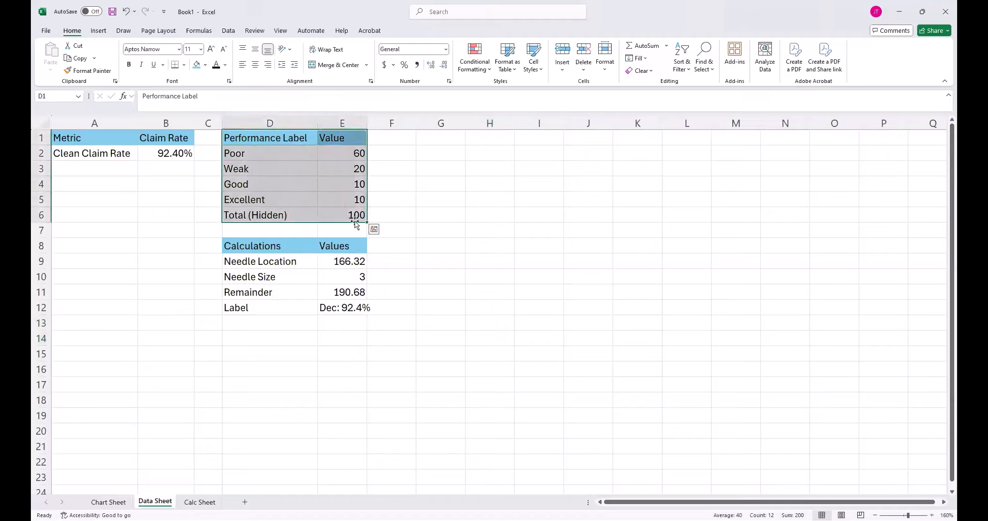
pyautogui.click(99, 31)
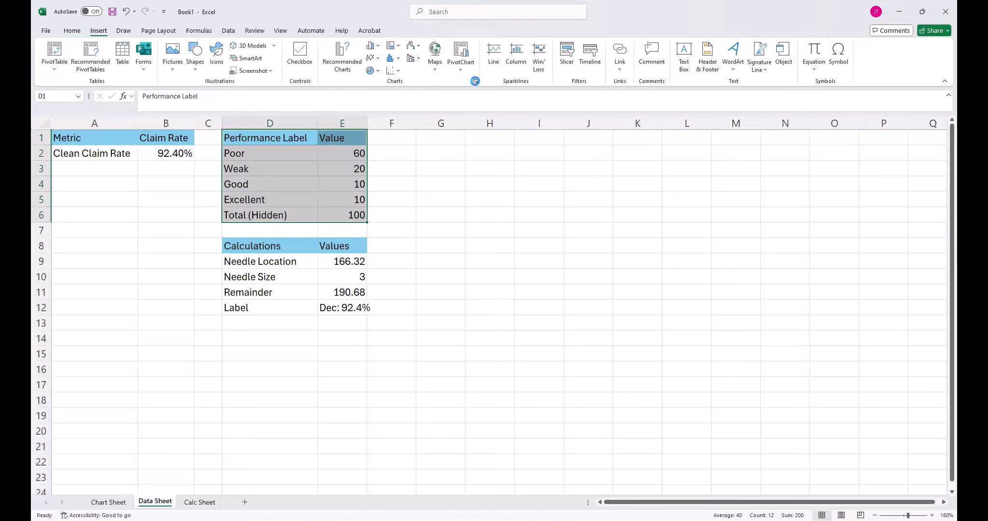
pyautogui.click(475, 81)
pyautogui.click(420, 141)
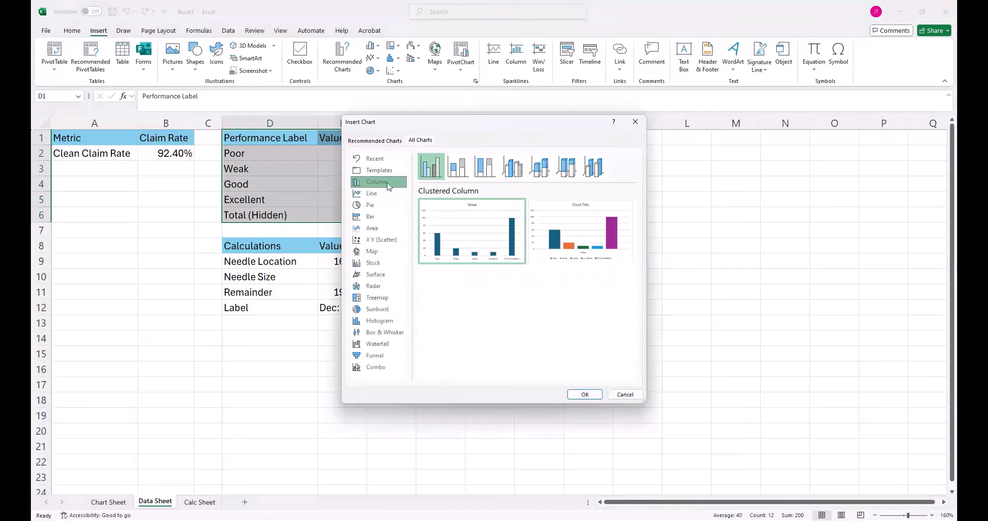
pyautogui.click(381, 206)
pyautogui.click(549, 169)
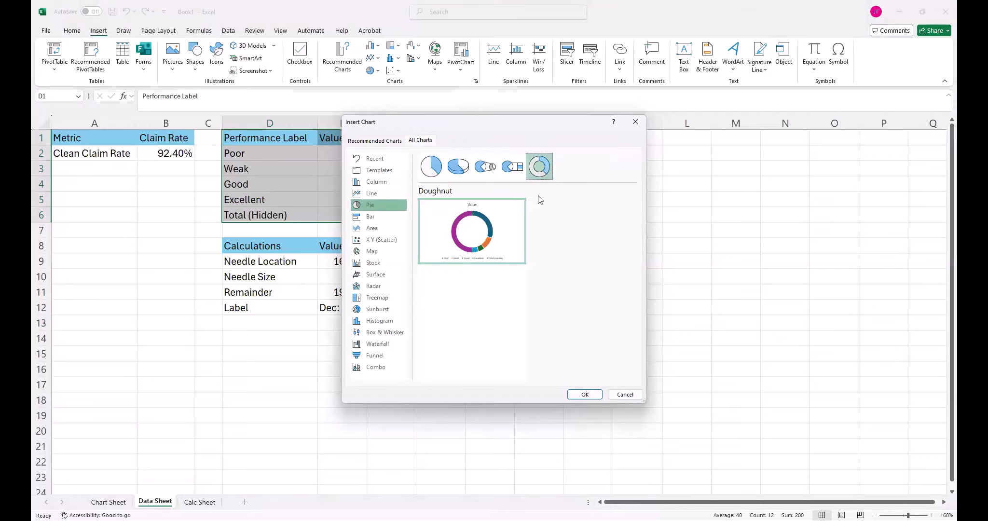
pyautogui.click(592, 399)
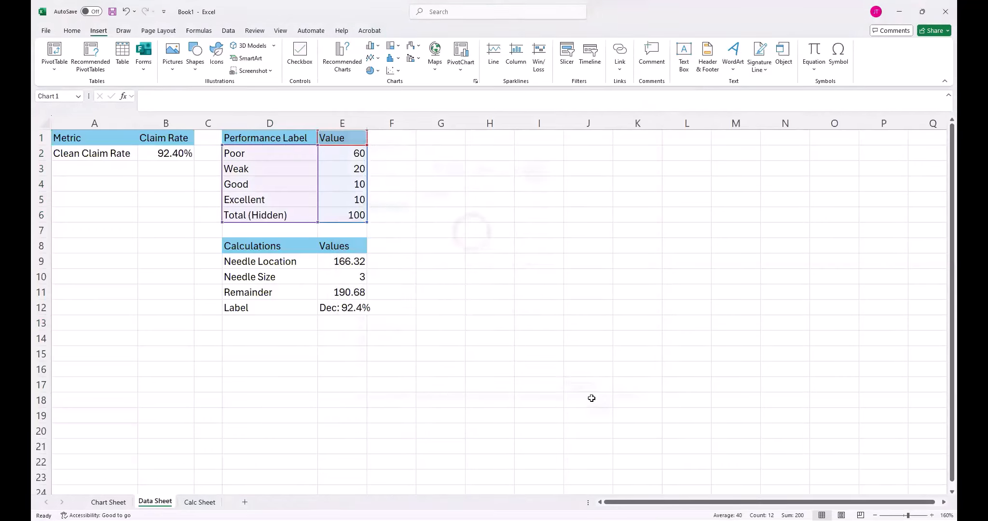
pyautogui.moveTo(611, 213); pyautogui.dragTo(686, 188)
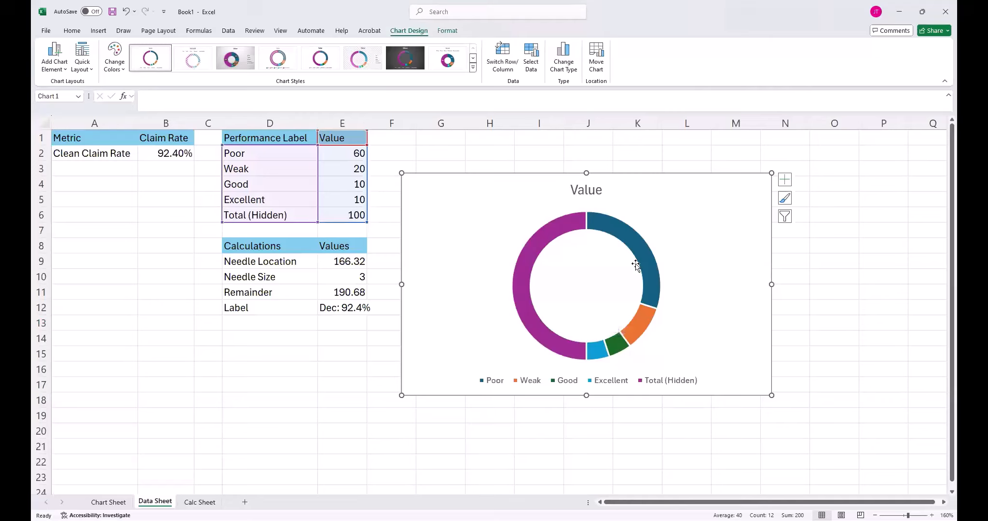
# - Set the doughnut's Total (Hidden) slice to No Fill
pyautogui.click(570, 227)
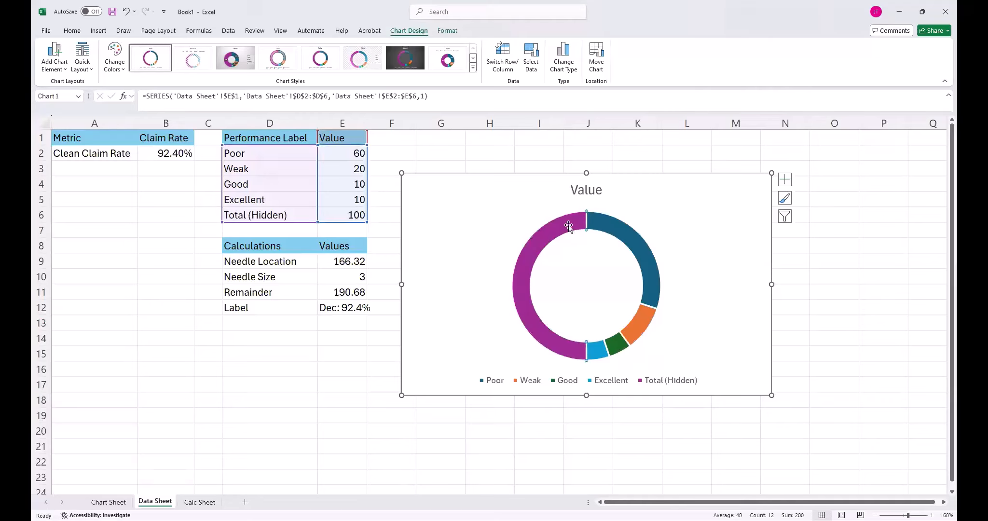
pyautogui.rightClick(570, 227)
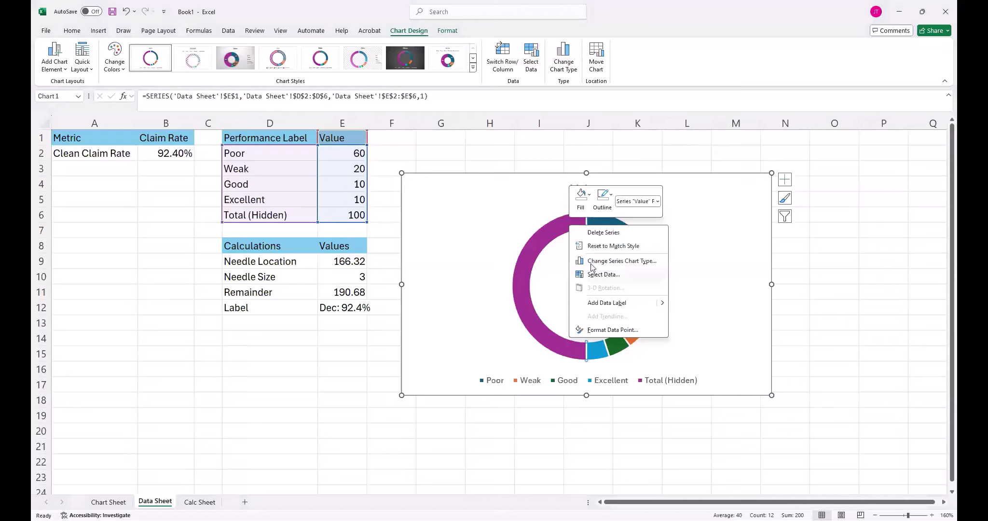
pyautogui.click(582, 197)
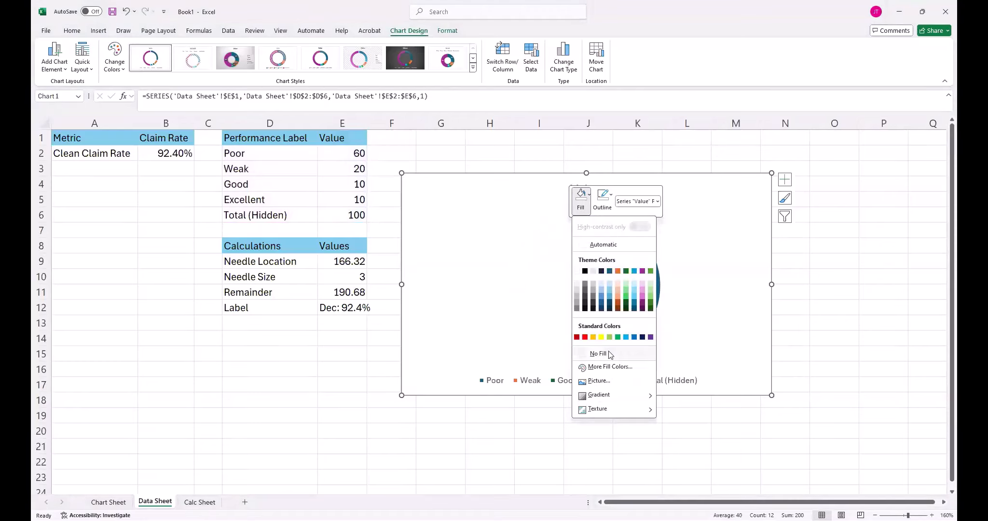
pyautogui.click(609, 355)
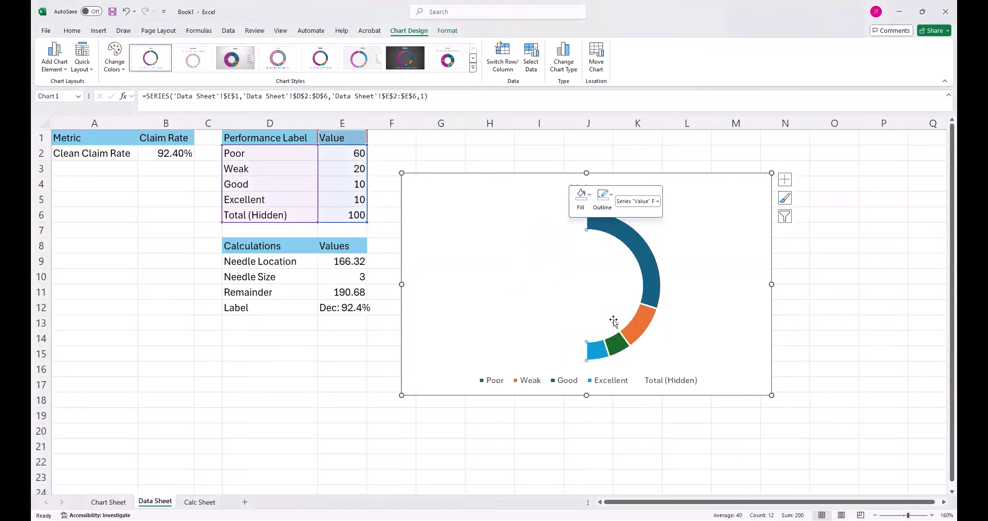
# - Fill the doughnut's Poor slice with red and the Weak slice with yellow
pyautogui.rightClick(639, 246)
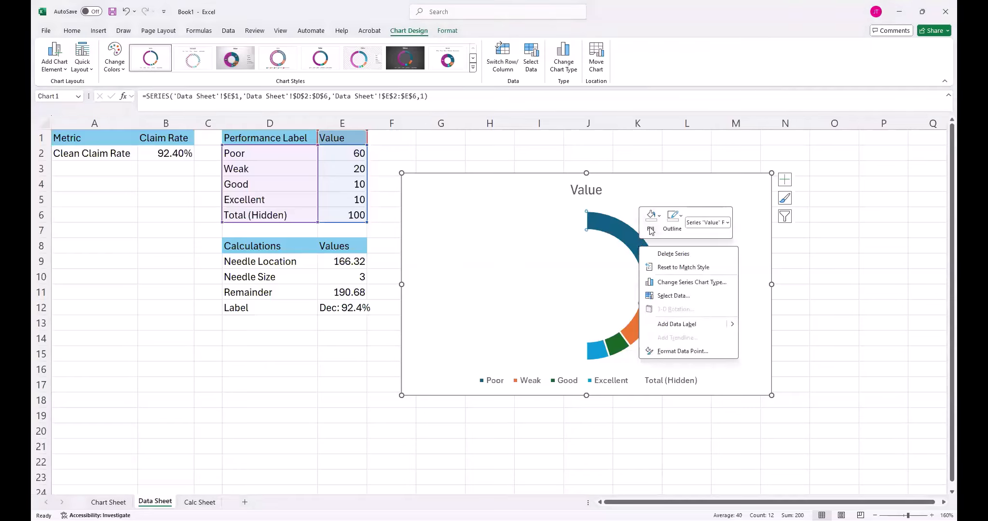
pyautogui.click(651, 230)
pyautogui.click(655, 358)
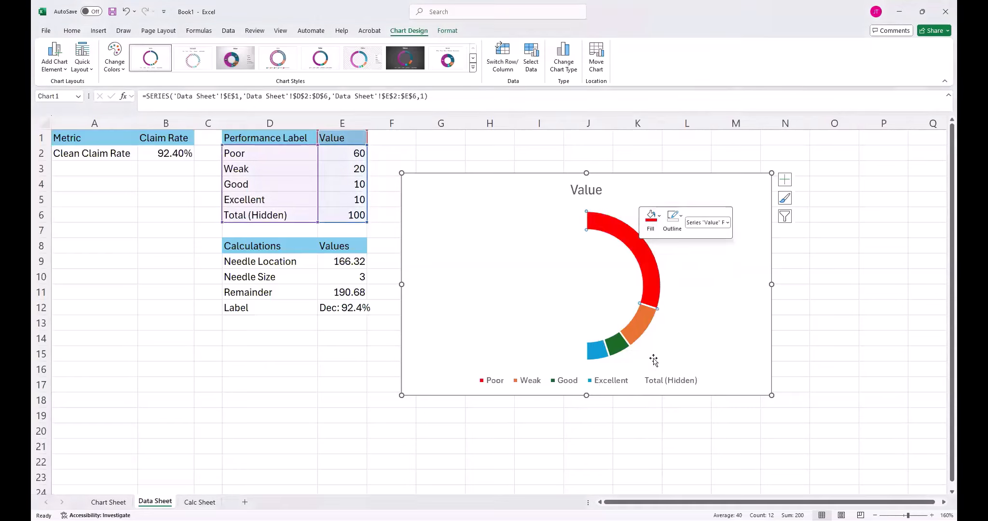
pyautogui.rightClick(641, 326)
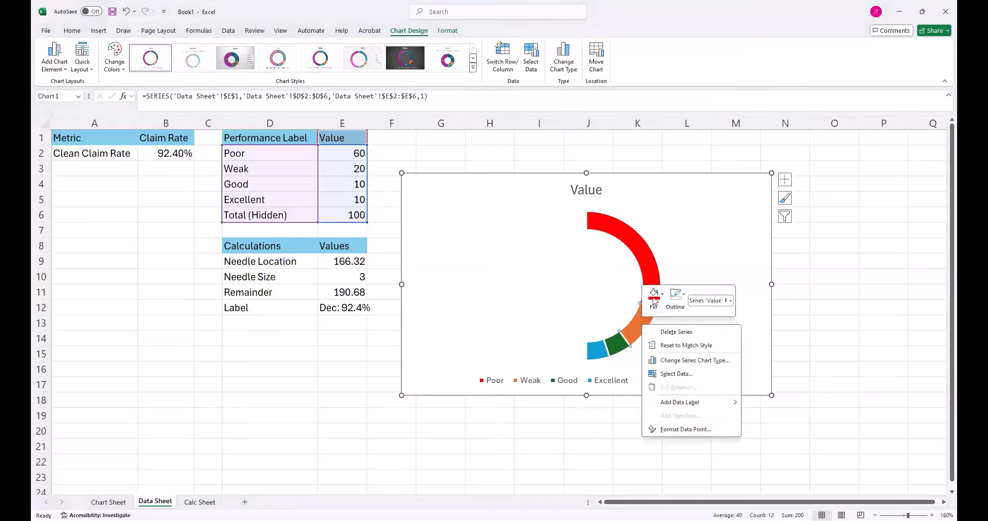
pyautogui.click(654, 295)
pyautogui.click(677, 434)
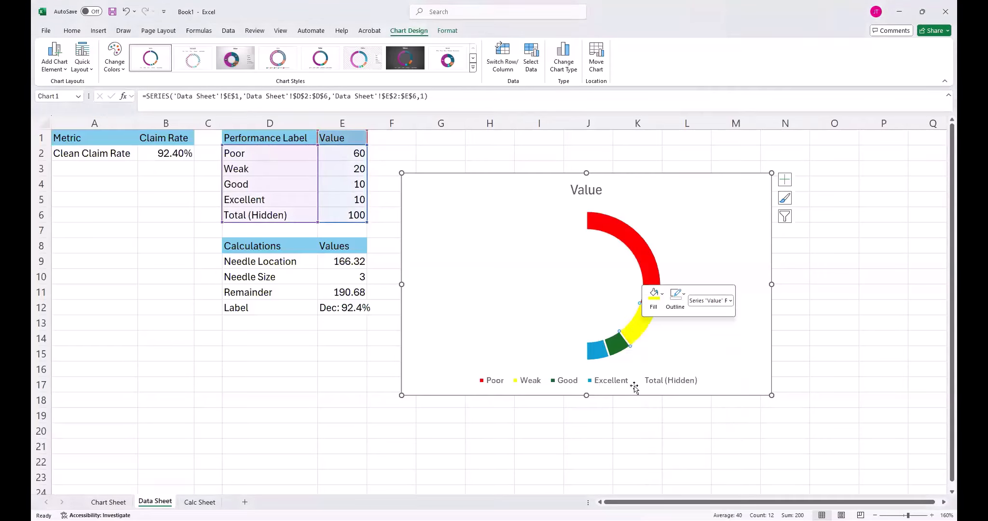
# - Fill the doughnut's Good slice with light green and the Excellent slice with standard green
pyautogui.click(616, 344)
pyautogui.rightClick(616, 346)
pyautogui.click(628, 315)
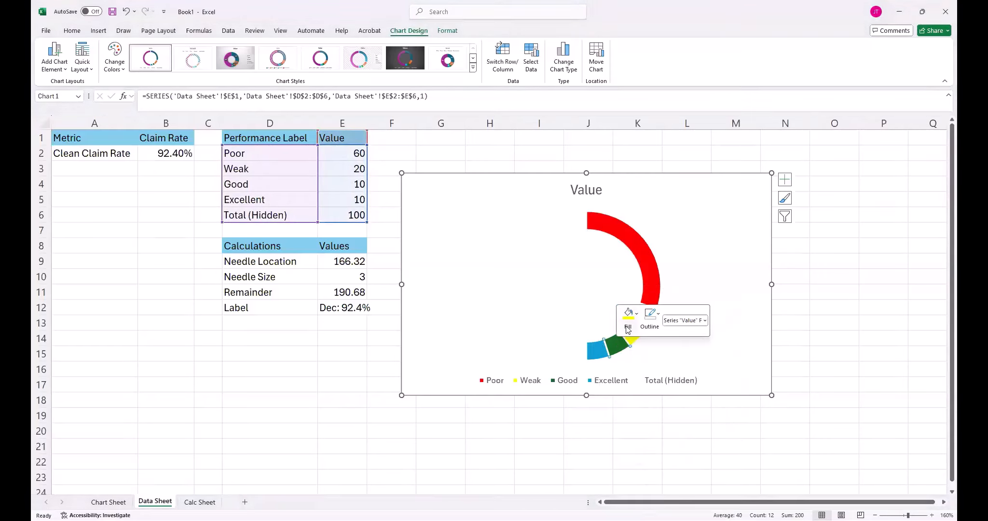
pyautogui.click(657, 225)
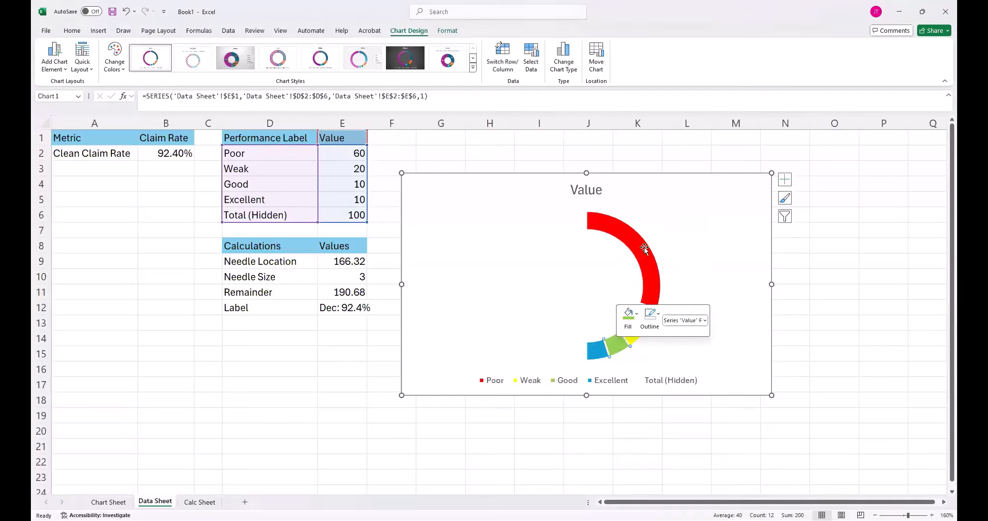
pyautogui.click(599, 353)
pyautogui.rightClick(598, 354)
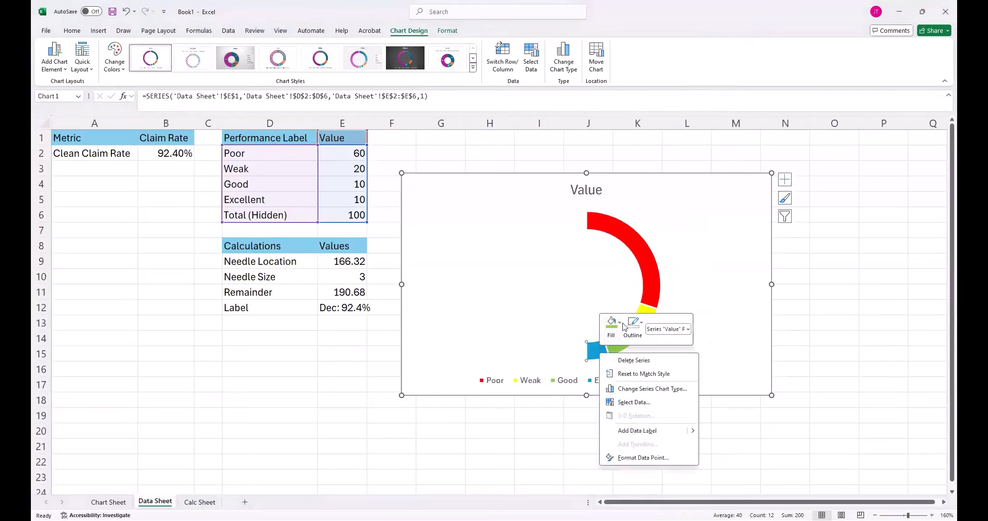
pyautogui.click(612, 325)
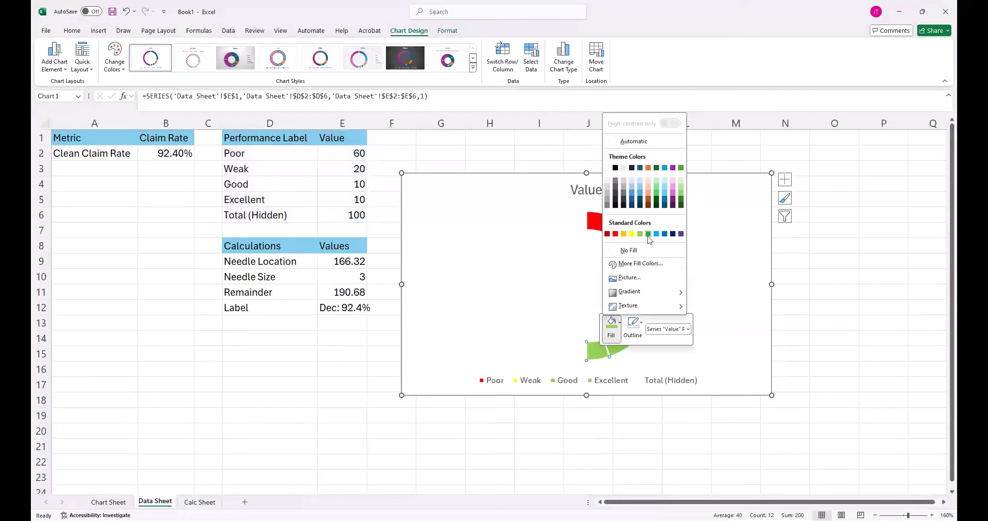
pyautogui.click(647, 235)
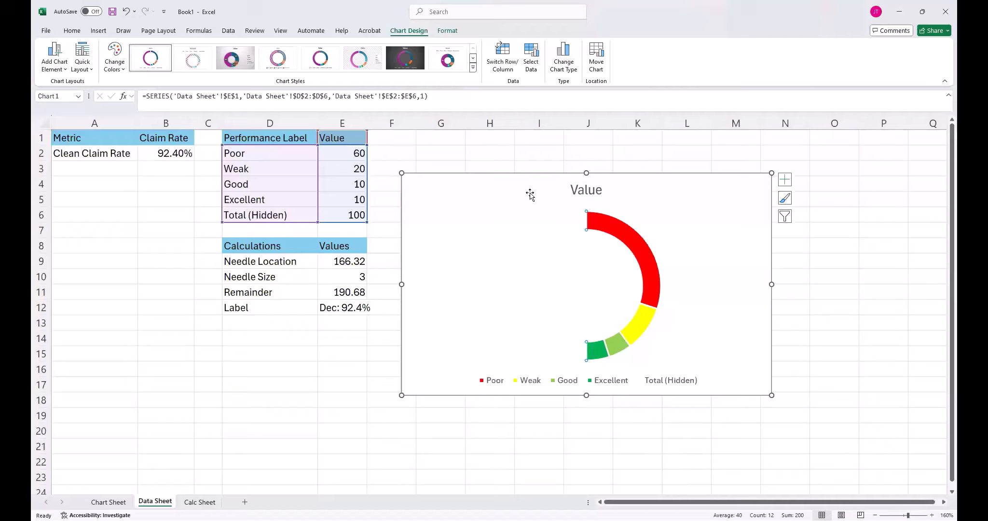
pyautogui.click(567, 227)
pyautogui.click(568, 227)
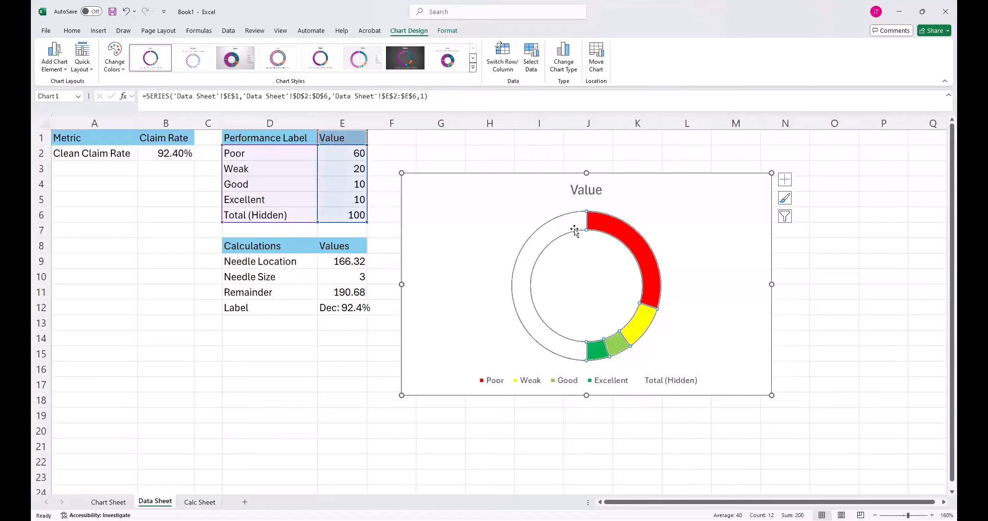
pyautogui.rightClick(569, 227)
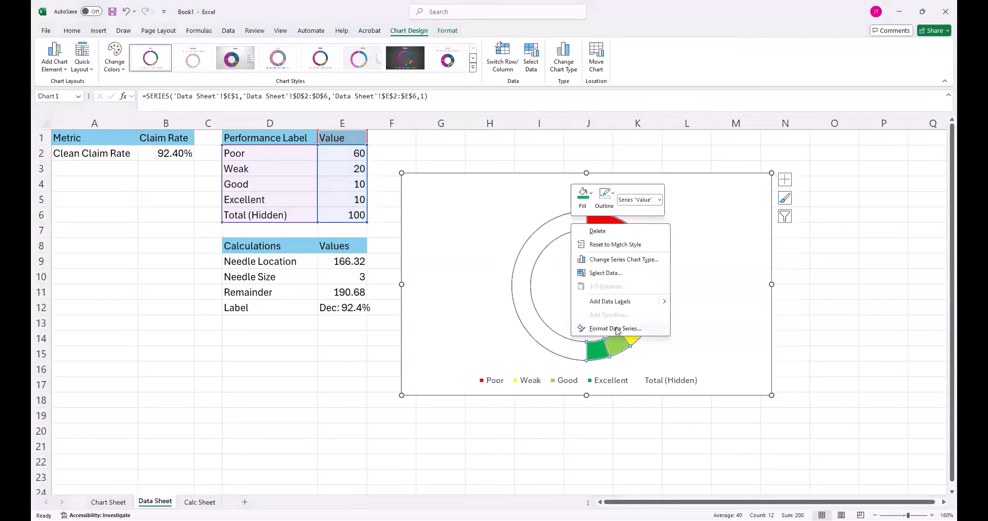
pyautogui.click(712, 224)
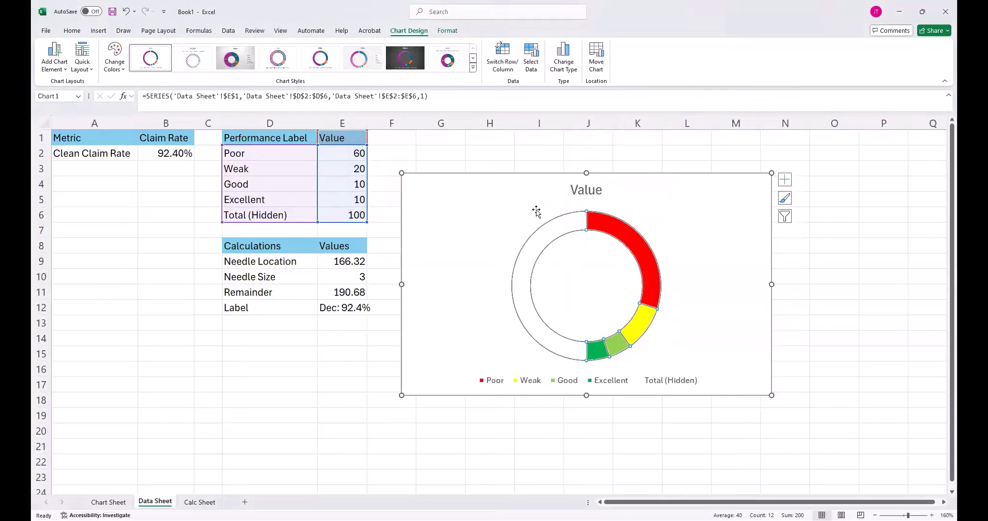
# - Add a second data series to the chart, named from cell D8 (Calculations) with values from E9:E11
pyautogui.rightClick(524, 209)
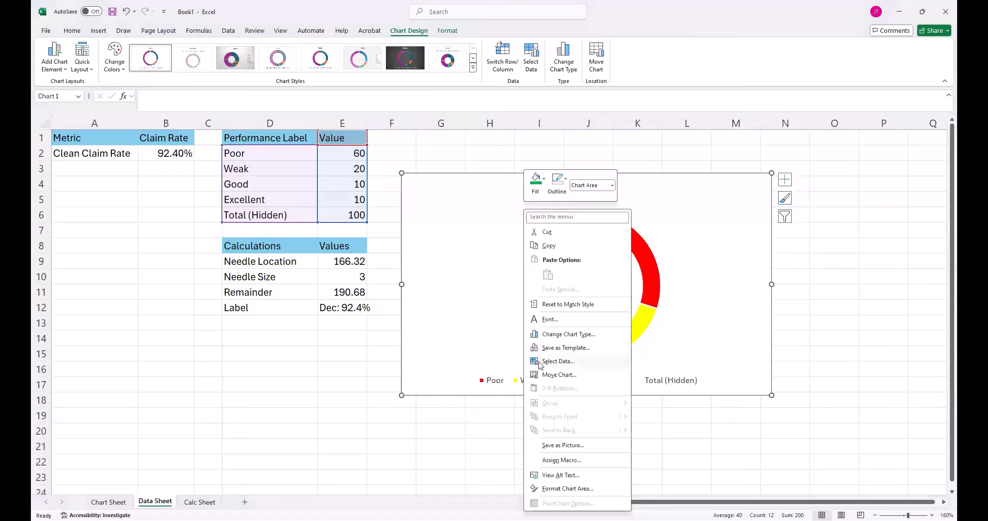
pyautogui.click(555, 361)
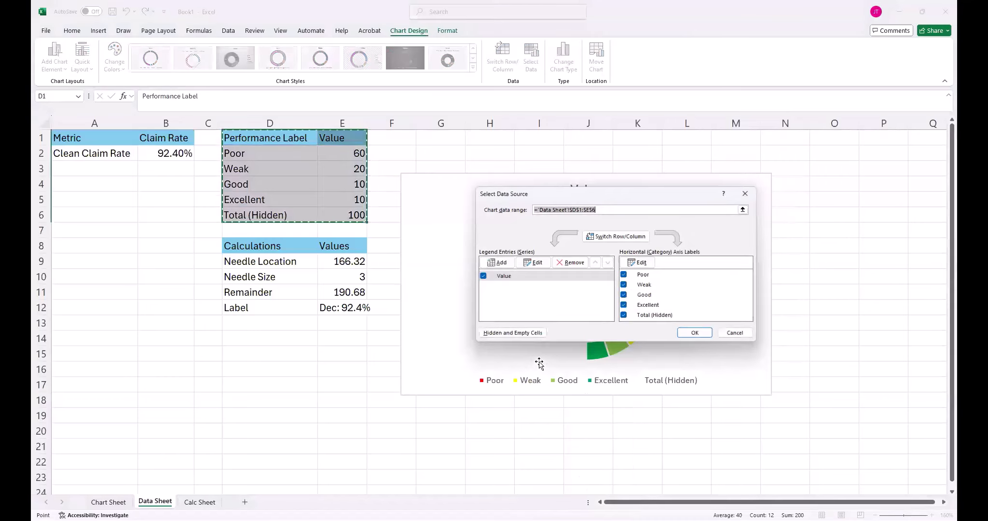
pyautogui.click(506, 266)
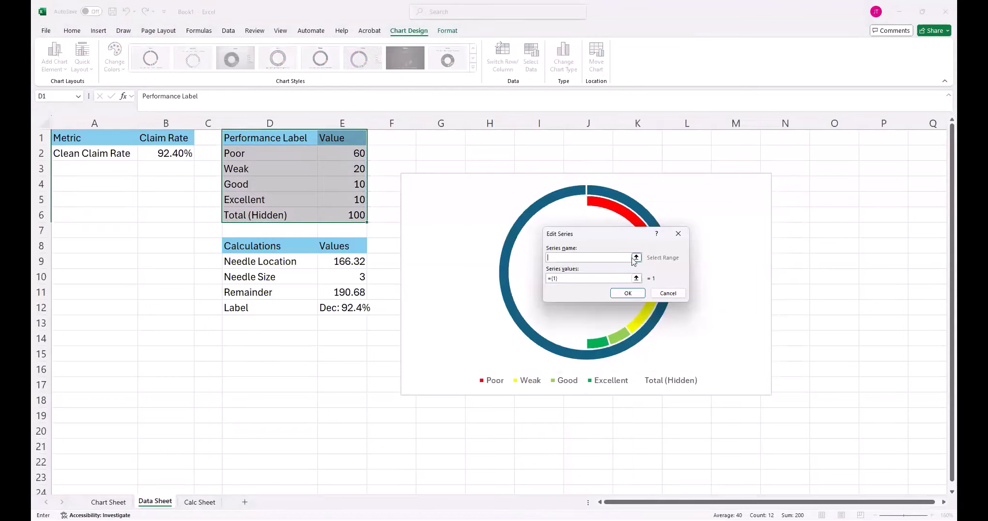
pyautogui.click(285, 248)
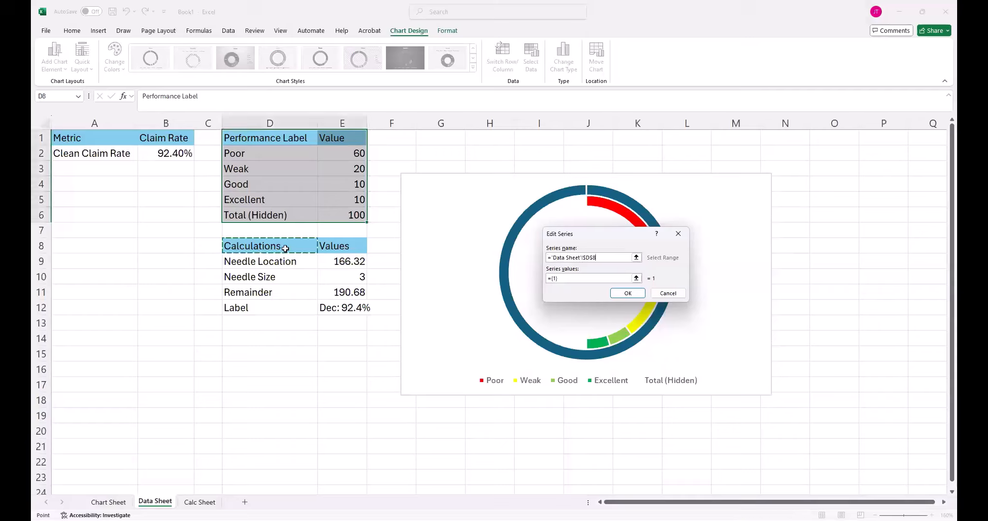
pyautogui.click(636, 278)
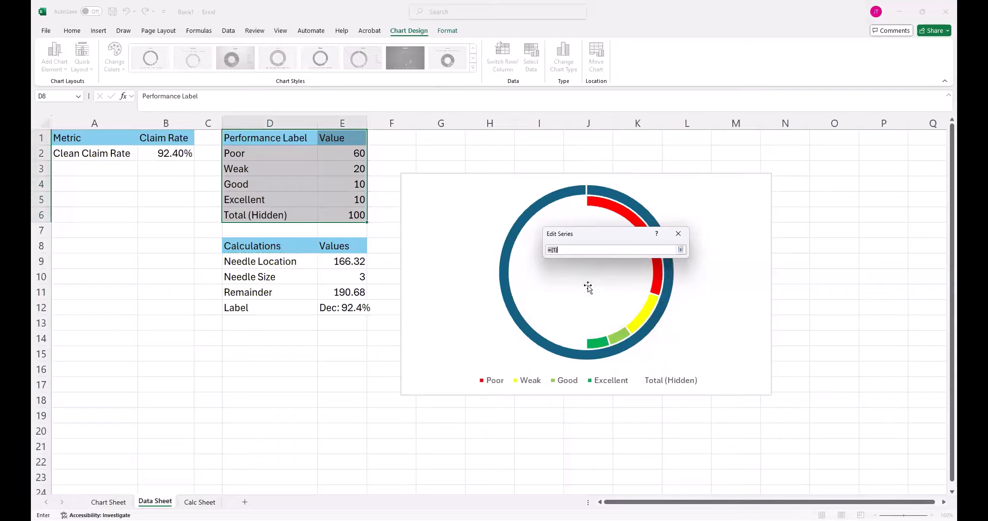
pyautogui.moveTo(342, 263); pyautogui.dragTo(349, 289)
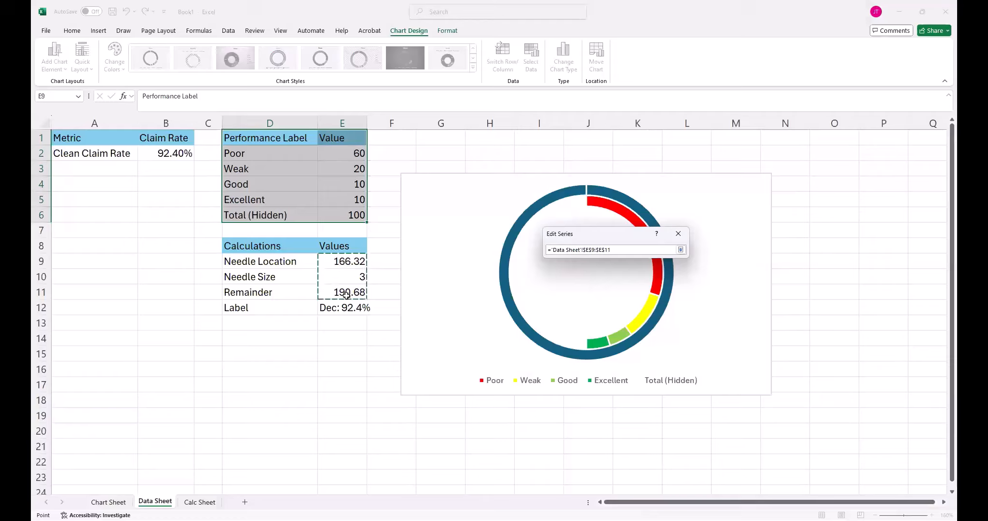
pyautogui.press('Return')
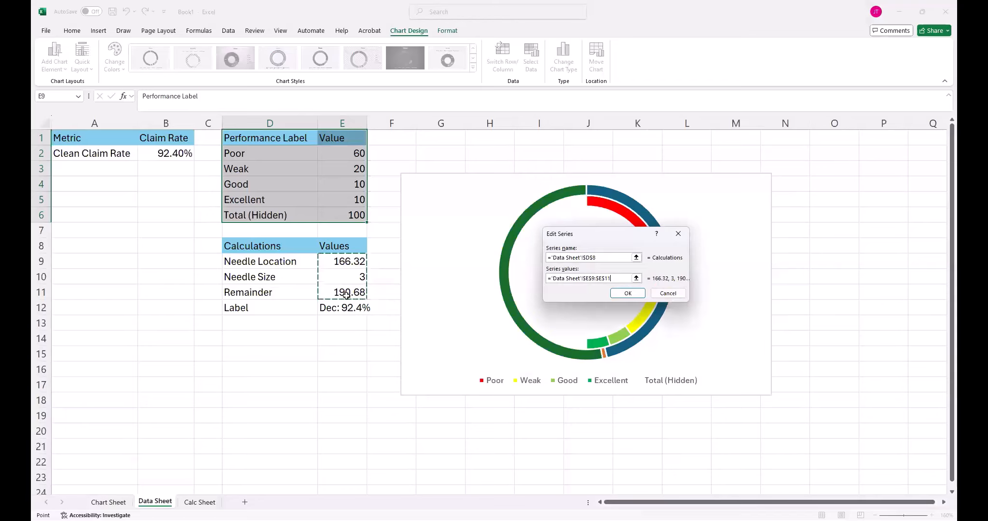
pyautogui.click(628, 294)
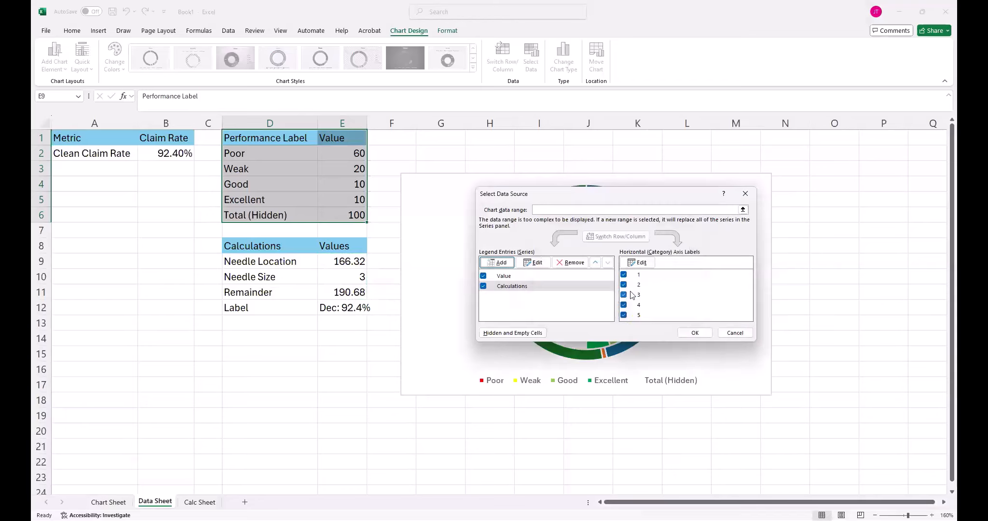
pyautogui.click(704, 333)
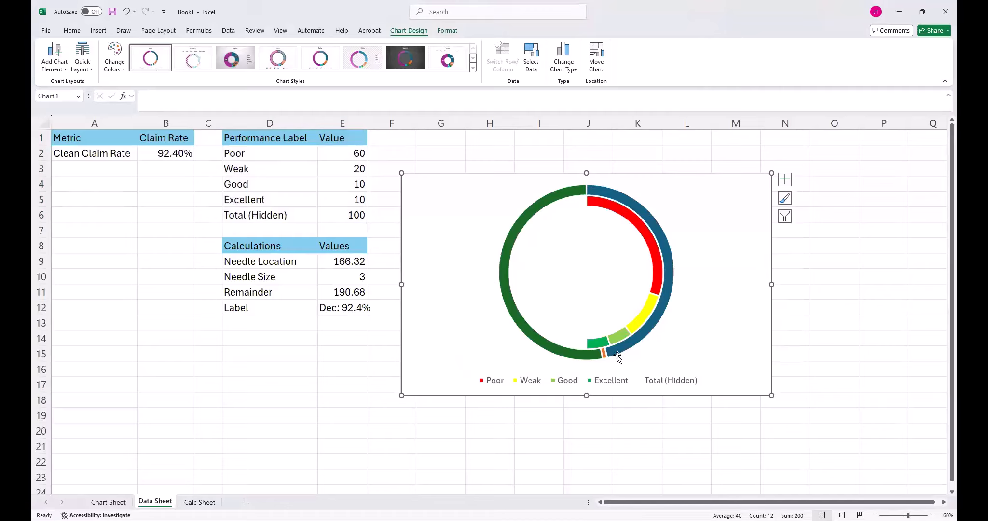
# - Set the Needle Location and Remainder slices of the outer Calculations ring to No Fill
pyautogui.click(672, 276)
pyautogui.rightClick(670, 275)
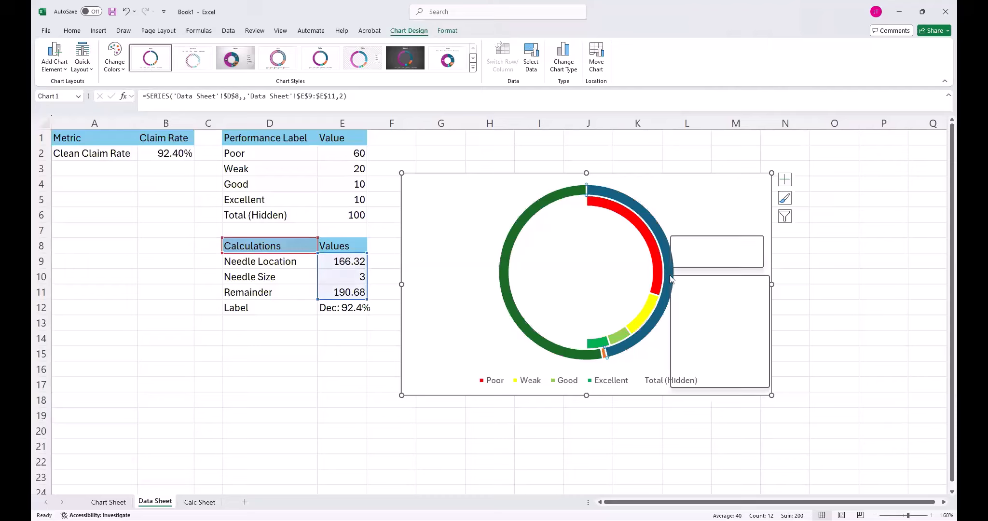
pyautogui.click(682, 260)
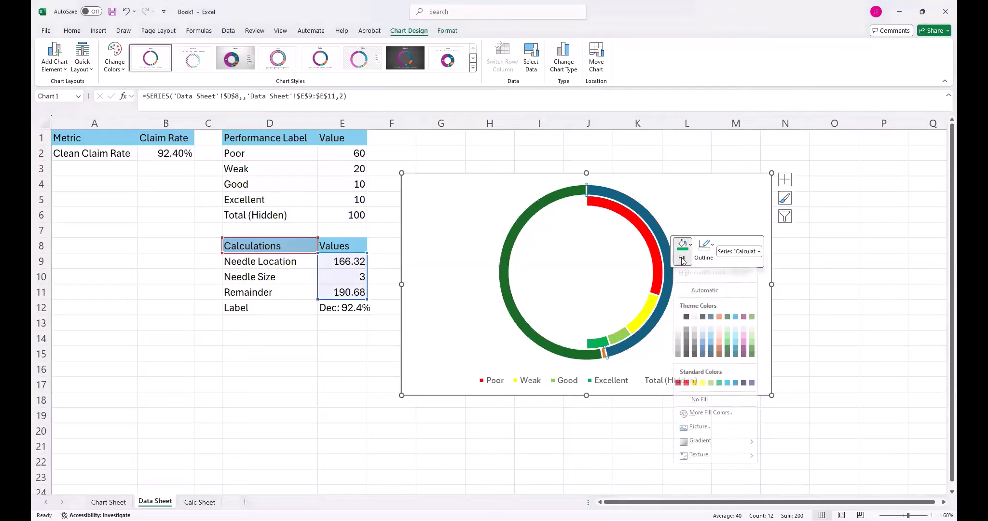
pyautogui.click(699, 400)
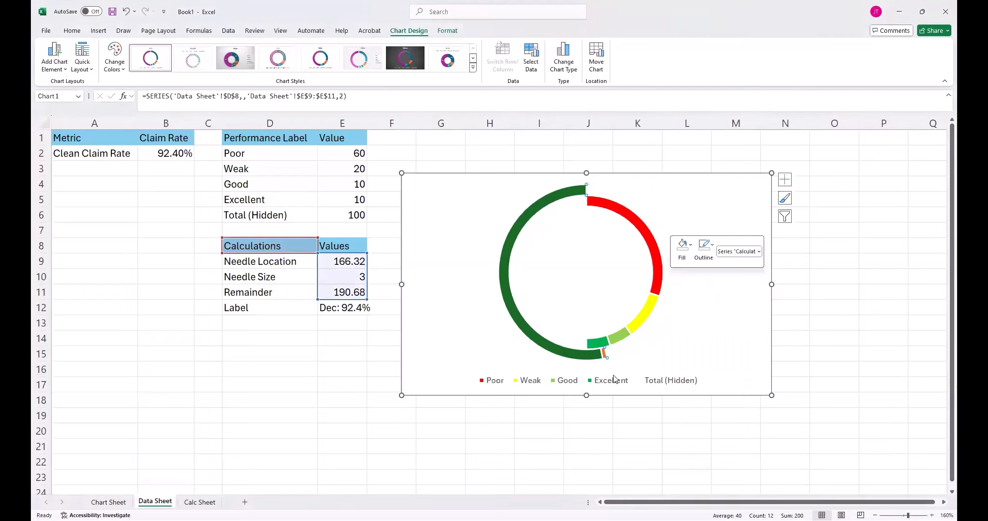
pyautogui.rightClick(573, 357)
pyautogui.click(585, 325)
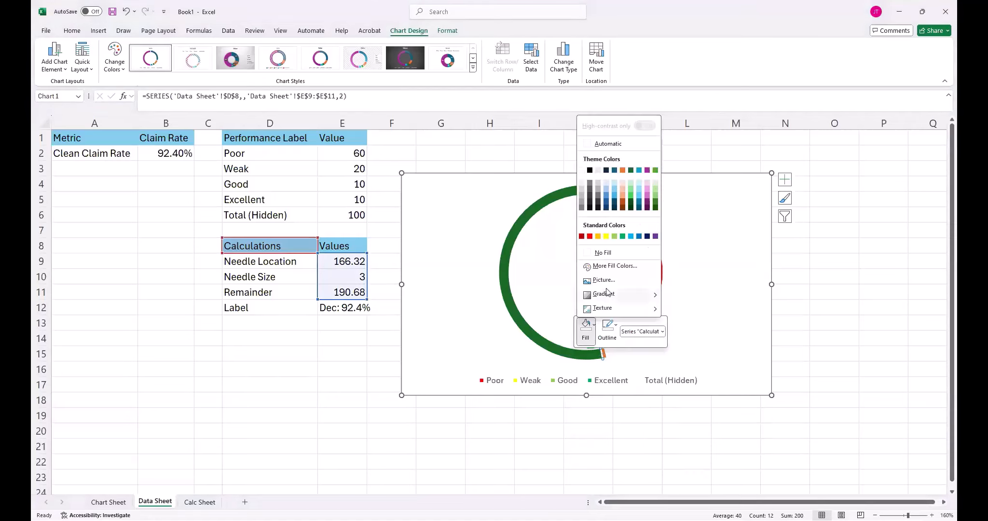
pyautogui.click(603, 253)
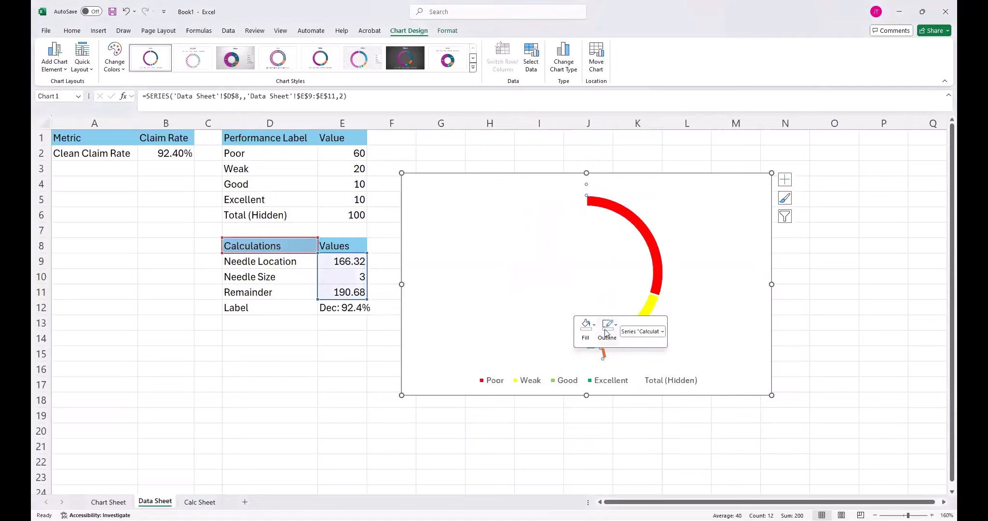
# - Fill the small Needle Size slice of the Calculations ring with black
pyautogui.rightClick(604, 355)
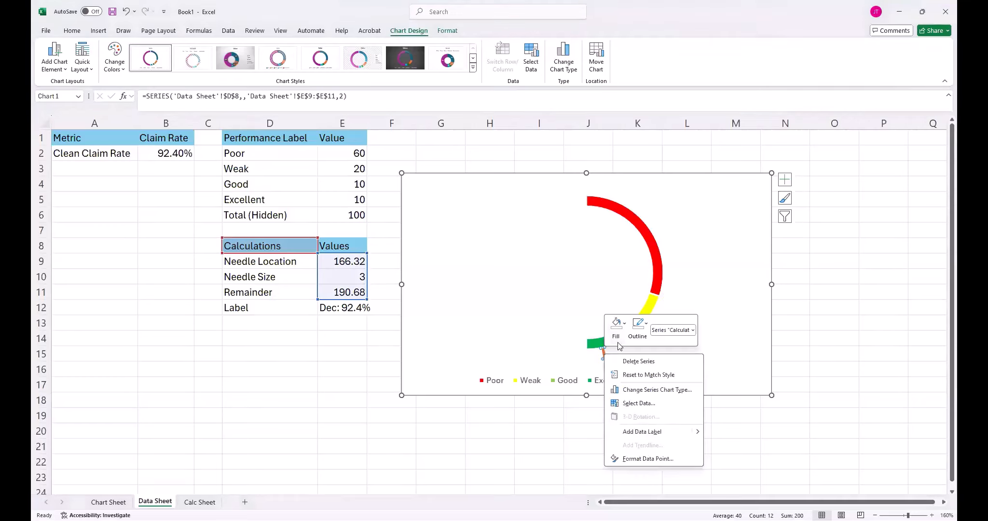
pyautogui.click(620, 338)
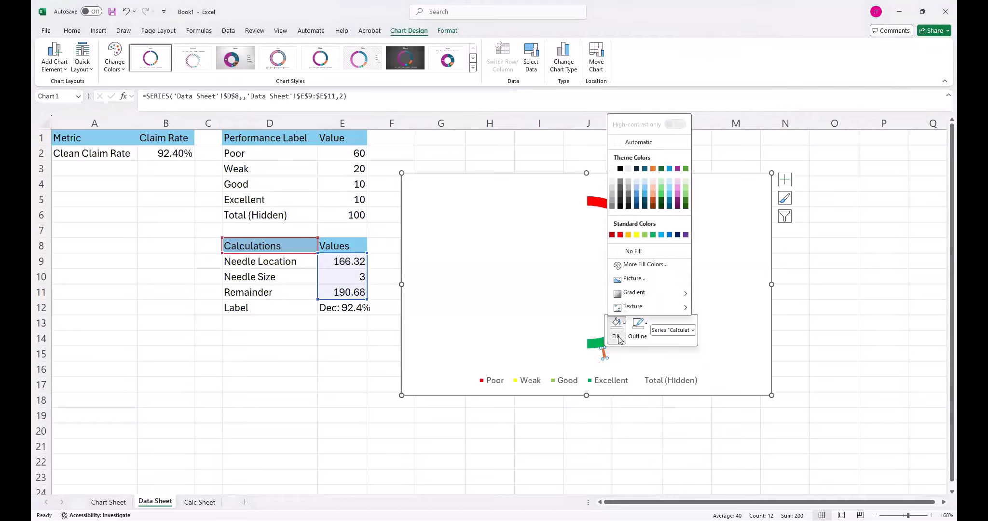
pyautogui.click(621, 169)
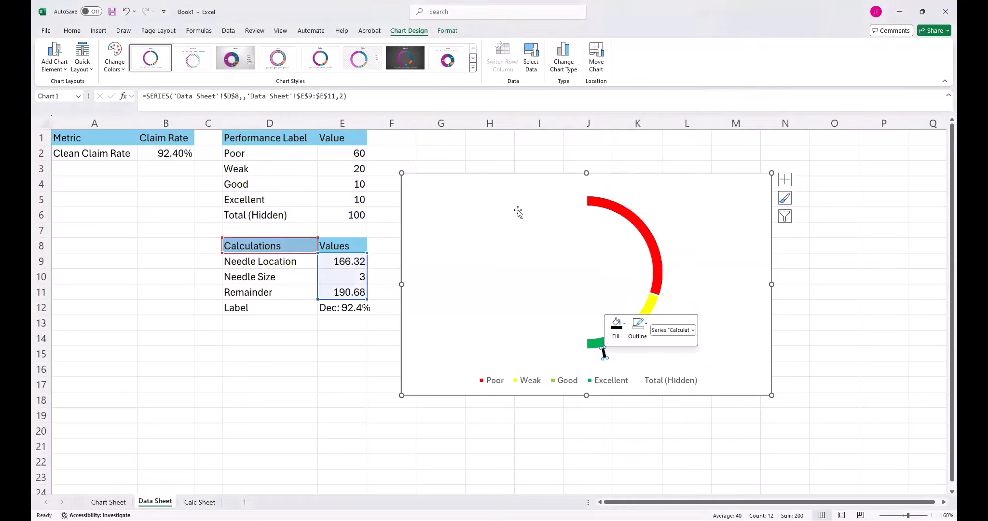
pyautogui.click(452, 203)
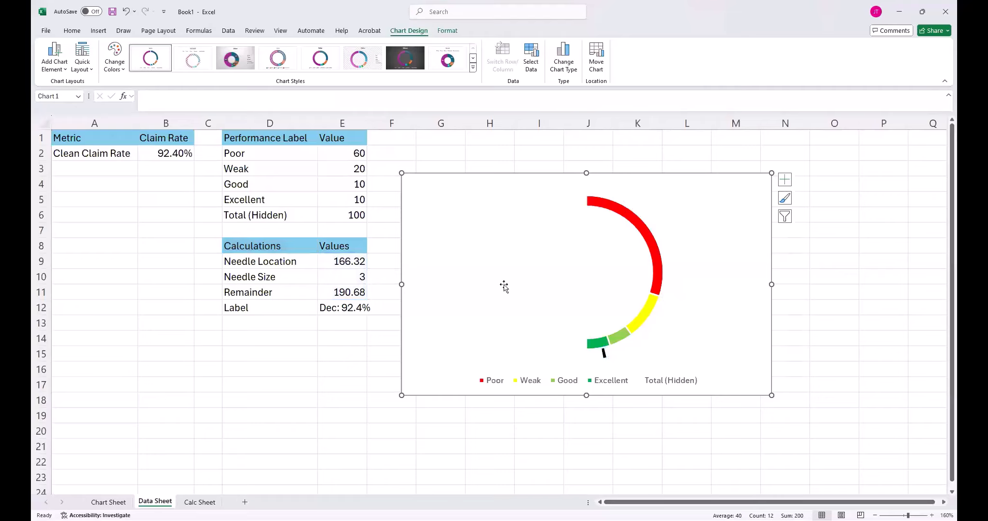
# - Change the chart type to a Combo chart and set the Value series to Doughnut
pyautogui.click(546, 263)
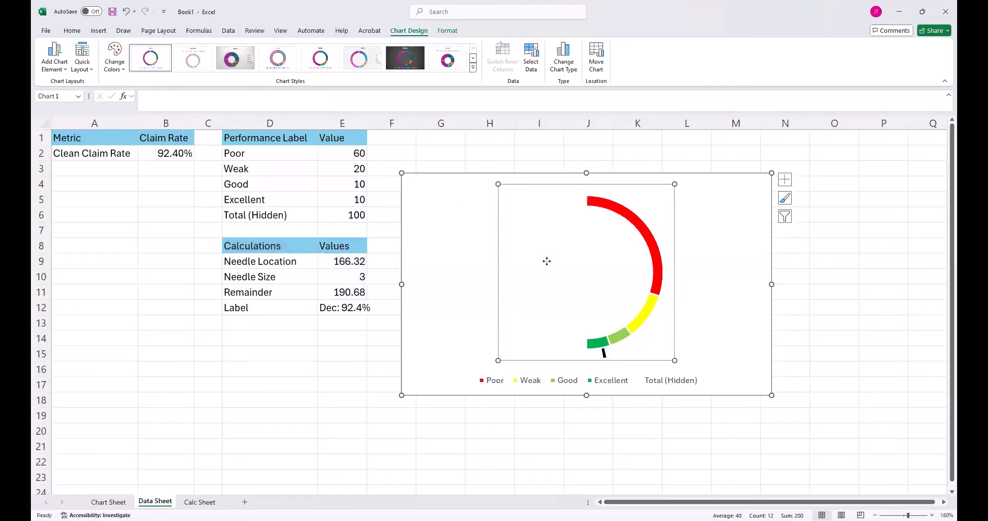
pyautogui.rightClick(547, 263)
pyautogui.click(583, 298)
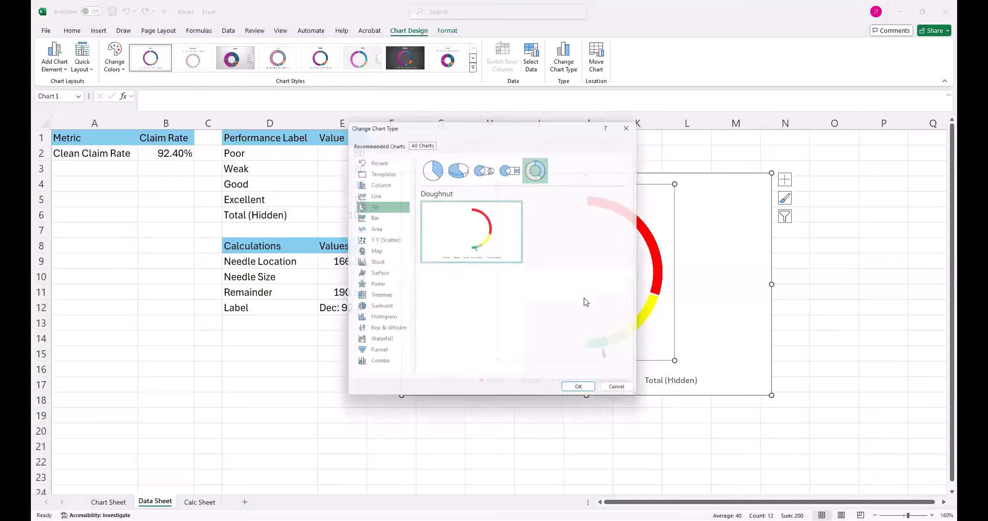
pyautogui.click(393, 368)
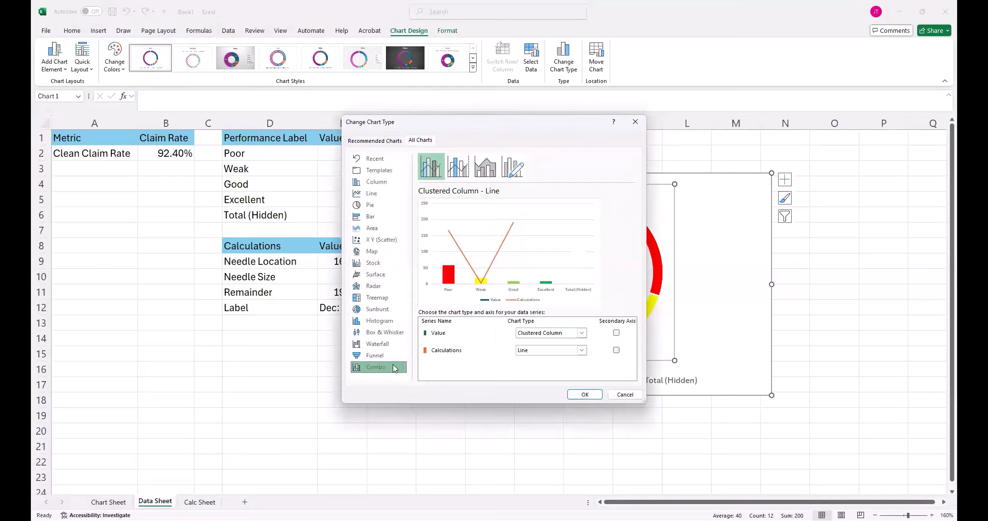
pyautogui.click(583, 337)
pyautogui.scroll(-5, 598, 226)
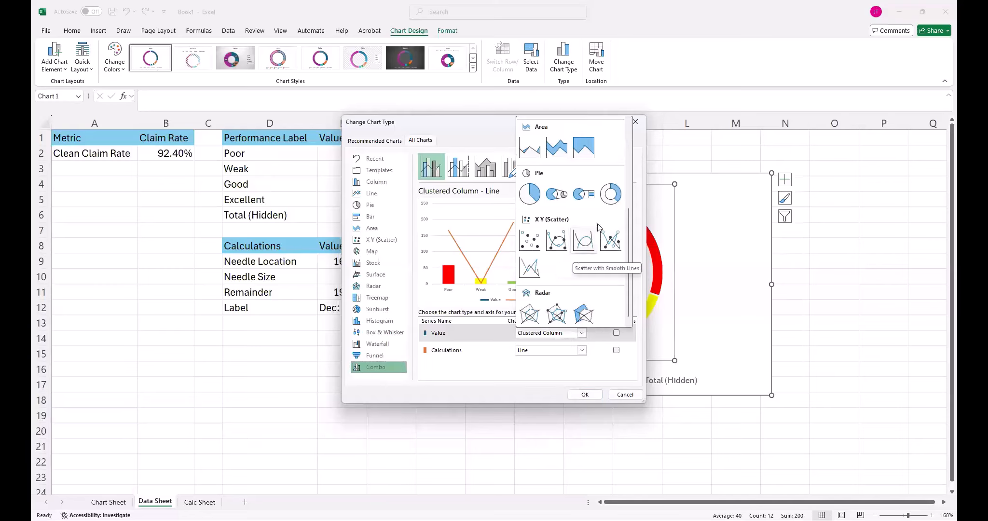
pyautogui.click(611, 199)
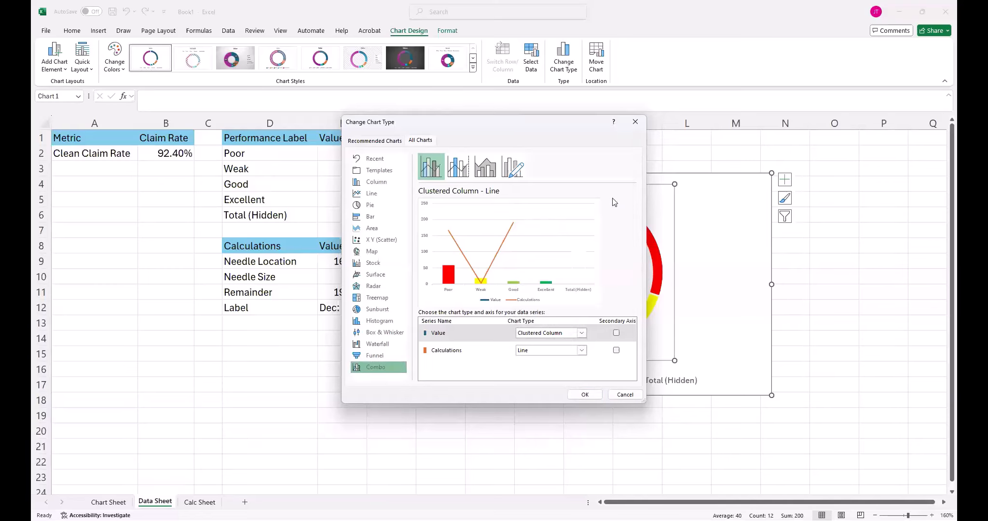
# - Set the Calculations series to Pie on the secondary axis, with the Value series off the secondary axis, and apply the combo chart
pyautogui.click(582, 350)
pyautogui.scroll(-3, 582, 254)
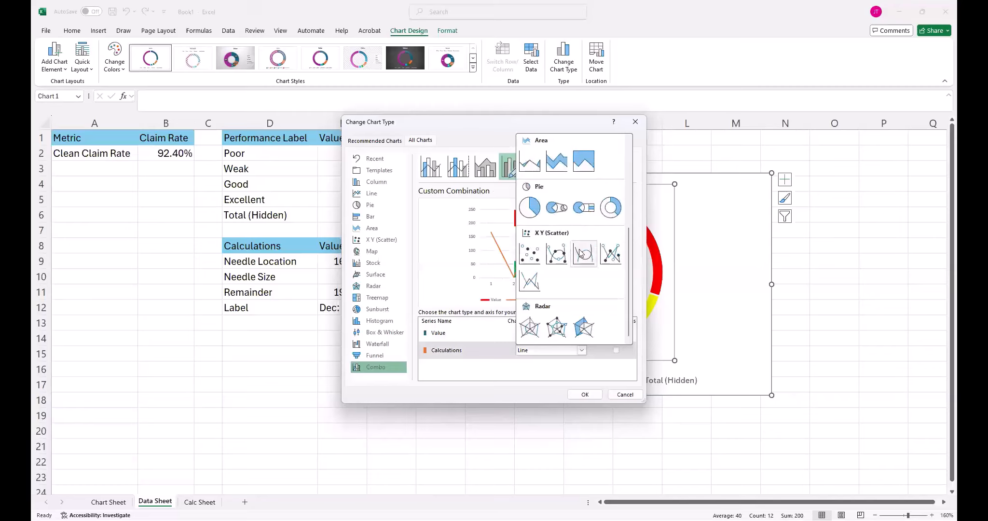
pyautogui.click(529, 210)
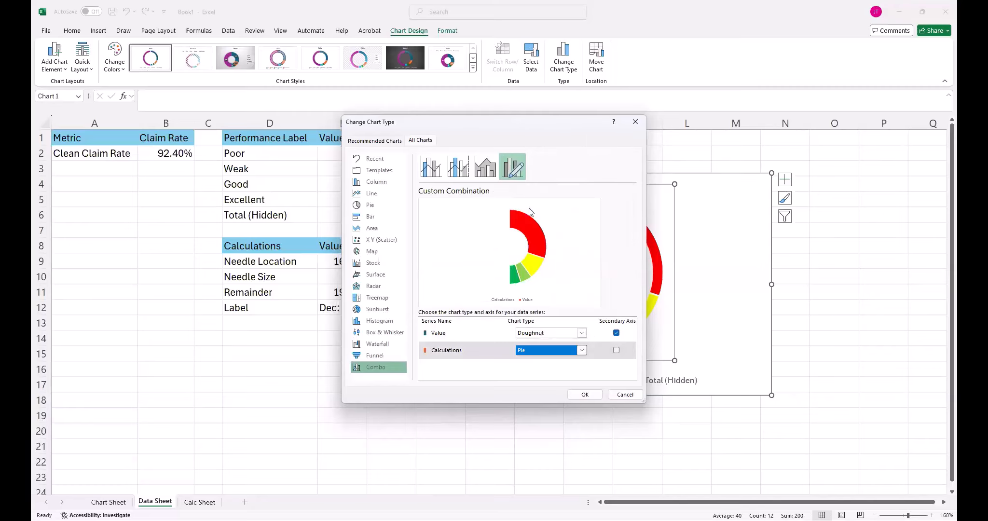
pyautogui.click(617, 333)
pyautogui.click(618, 351)
pyautogui.click(617, 351)
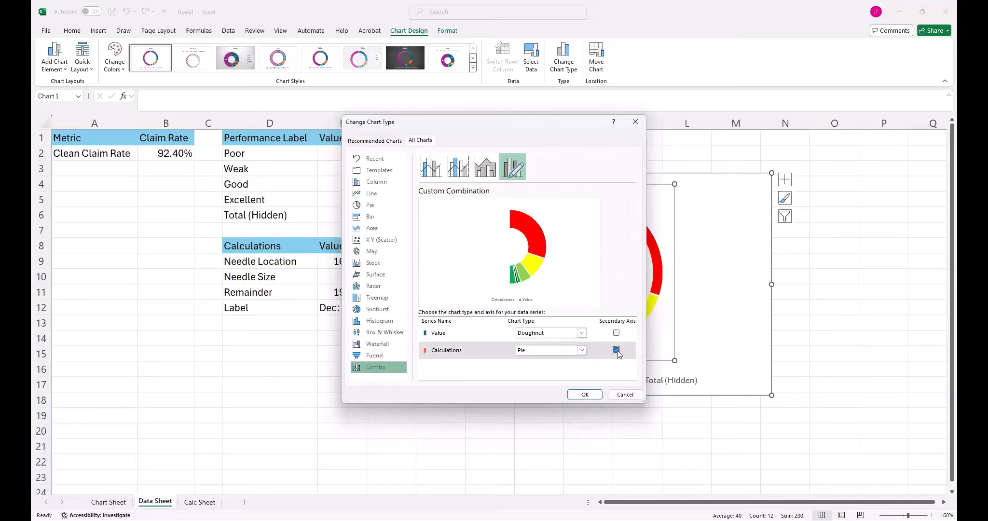
pyautogui.click(585, 395)
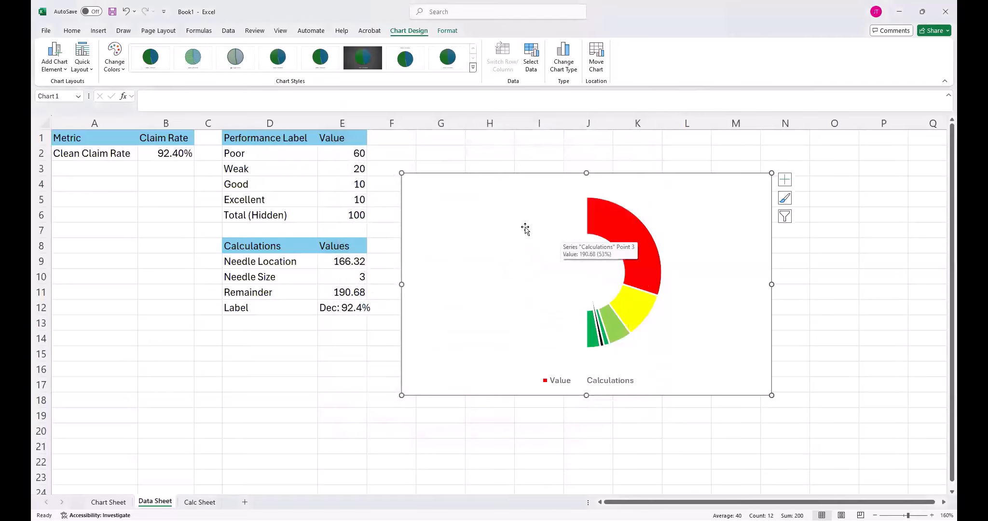
# - Set the Calculations pie series' angle of first slice to 270°
pyautogui.rightClick(484, 224)
pyautogui.press('Escape')
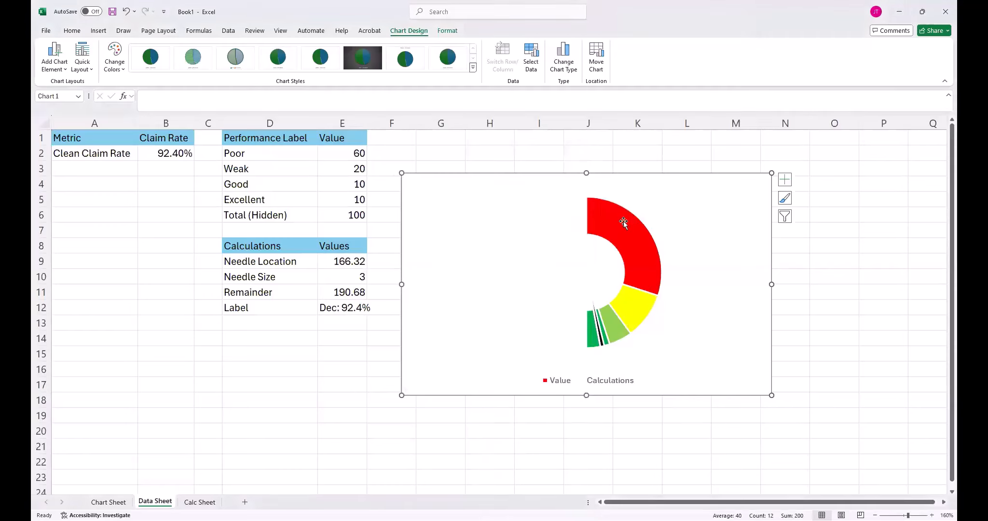
pyautogui.click(623, 221)
pyautogui.rightClick(624, 221)
pyautogui.click(665, 330)
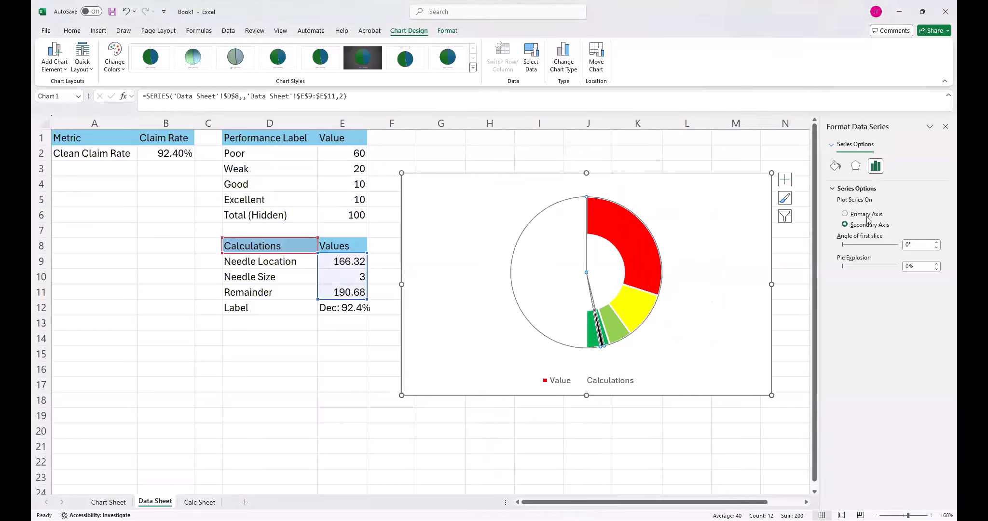
pyautogui.doubleClick(909, 246)
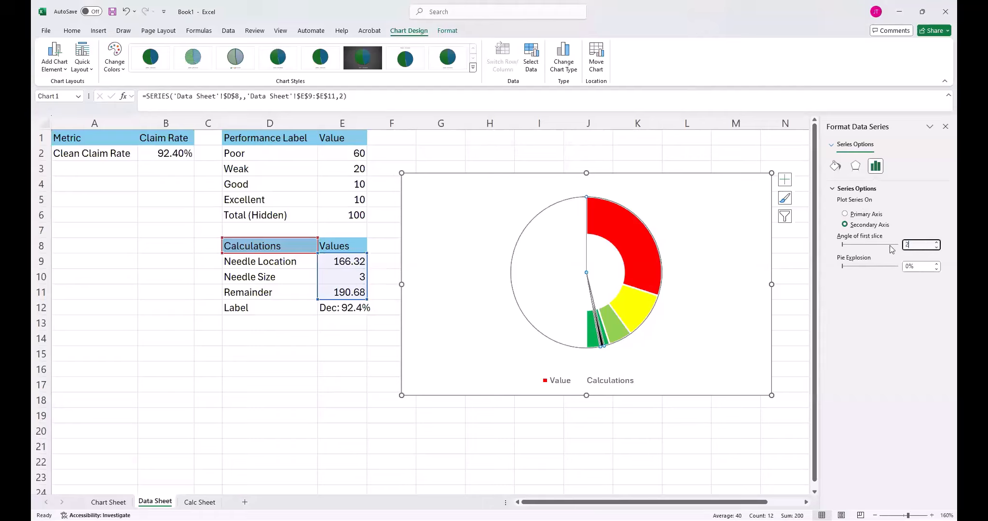
pyautogui.press('Return')
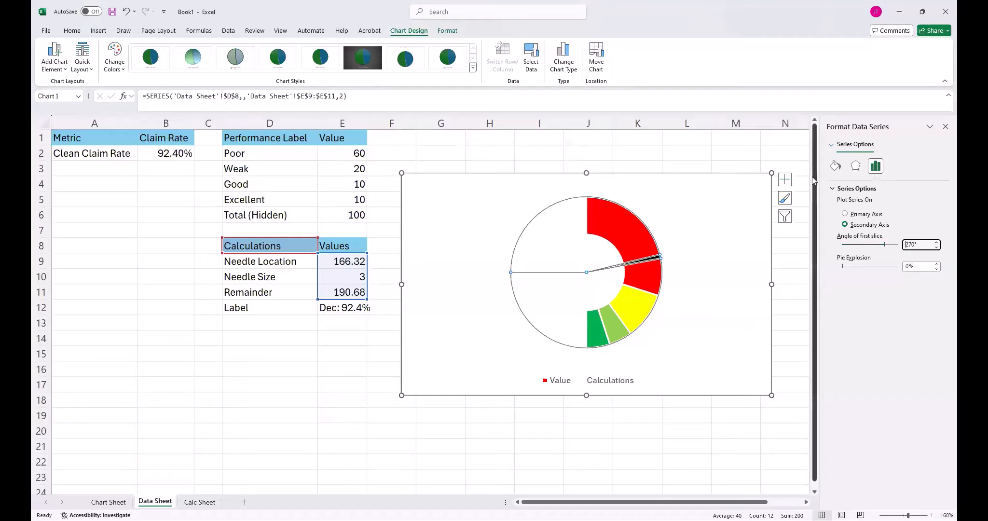
pyautogui.click(946, 126)
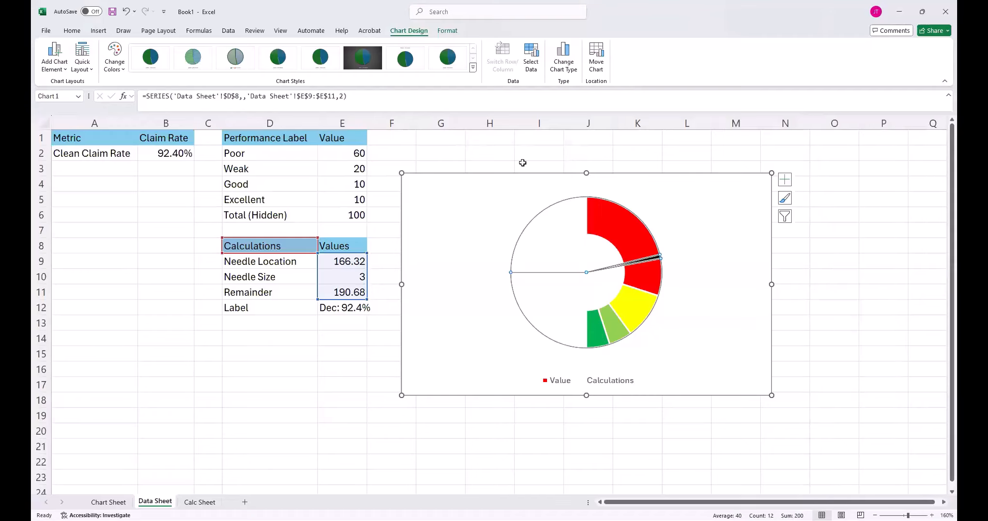
# - Select the Value doughnut series and set its angle of first slice to 270°
pyautogui.click(444, 31)
pyautogui.click(107, 45)
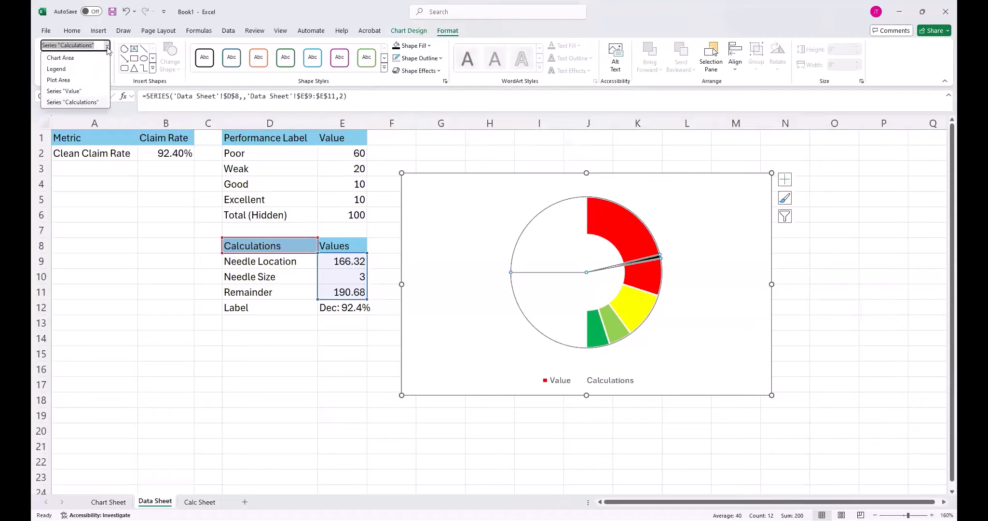
pyautogui.click(81, 91)
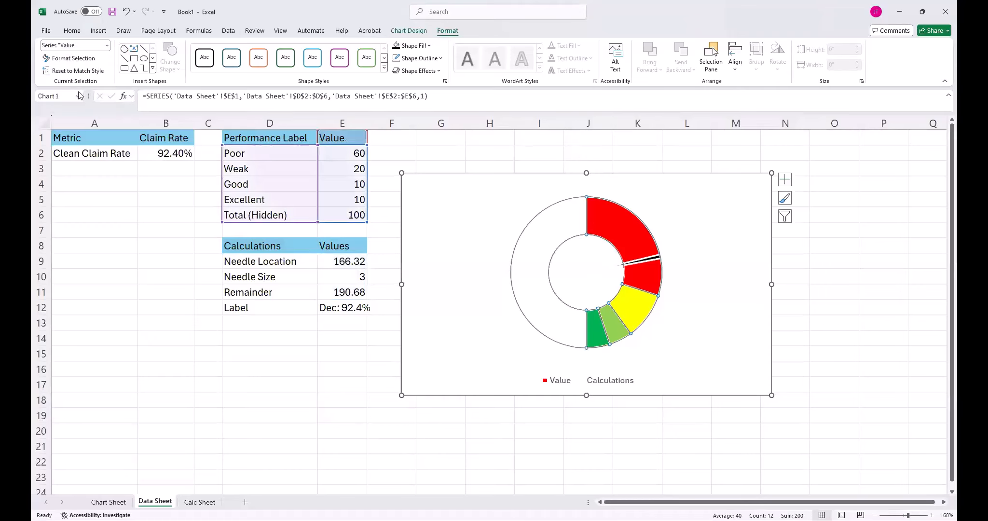
pyautogui.rightClick(561, 225)
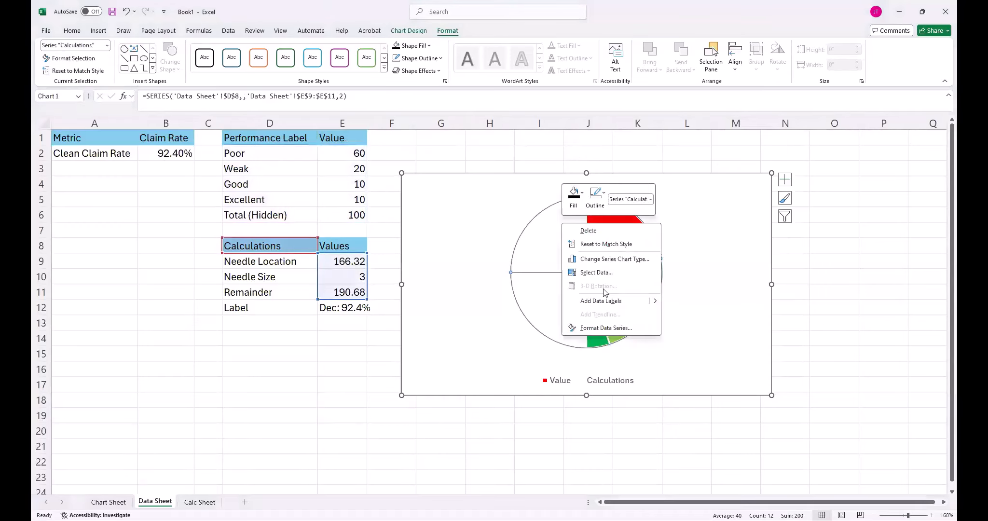
pyautogui.click(106, 45)
pyautogui.click(80, 91)
pyautogui.click(80, 58)
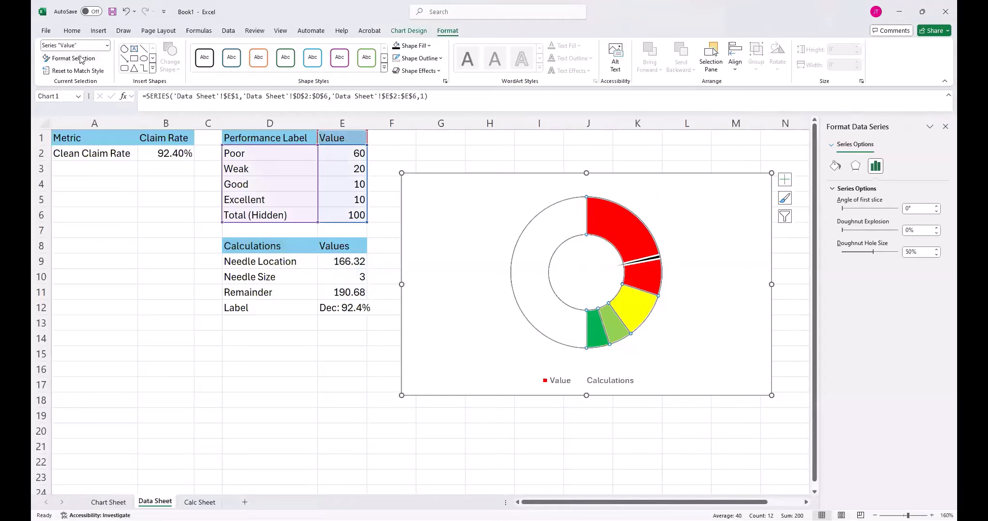
pyautogui.click(926, 208)
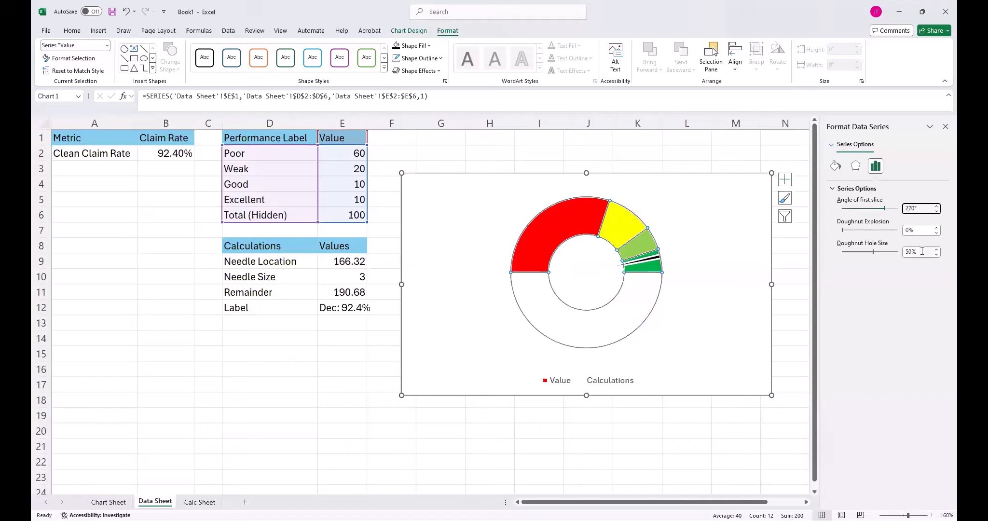
# - Set the Value series' doughnut hole size to 75% and deselect the chart
pyautogui.moveTo(918, 252); pyautogui.dragTo(897, 253)
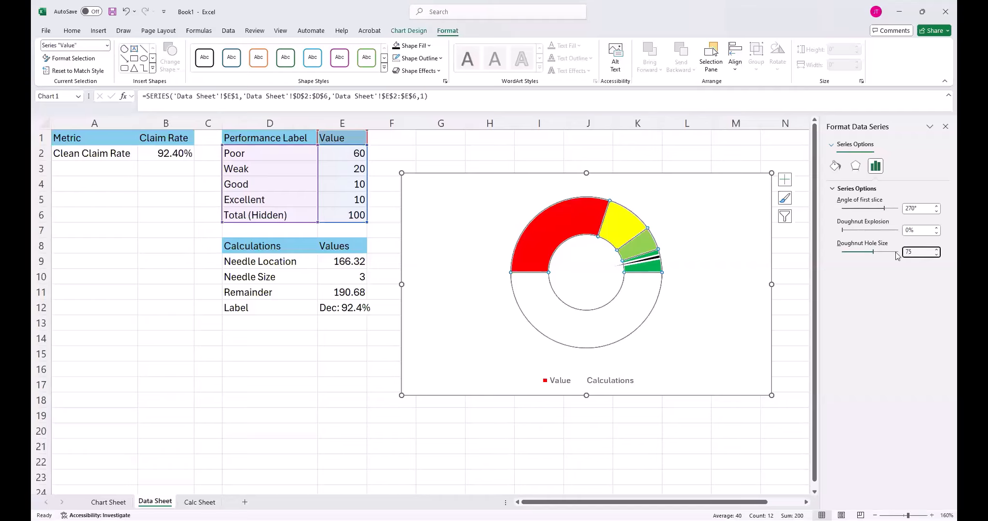
pyautogui.press('Return')
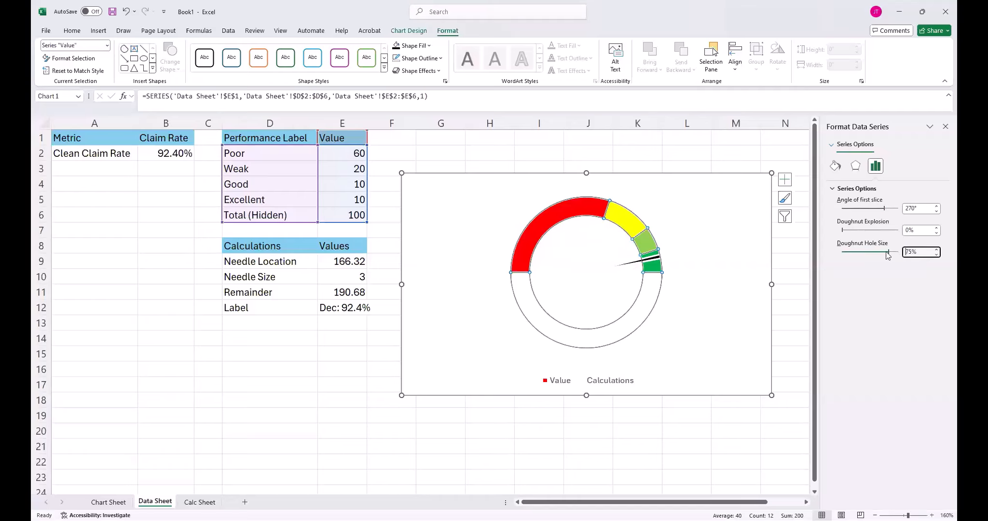
pyautogui.click(946, 126)
pyautogui.click(736, 153)
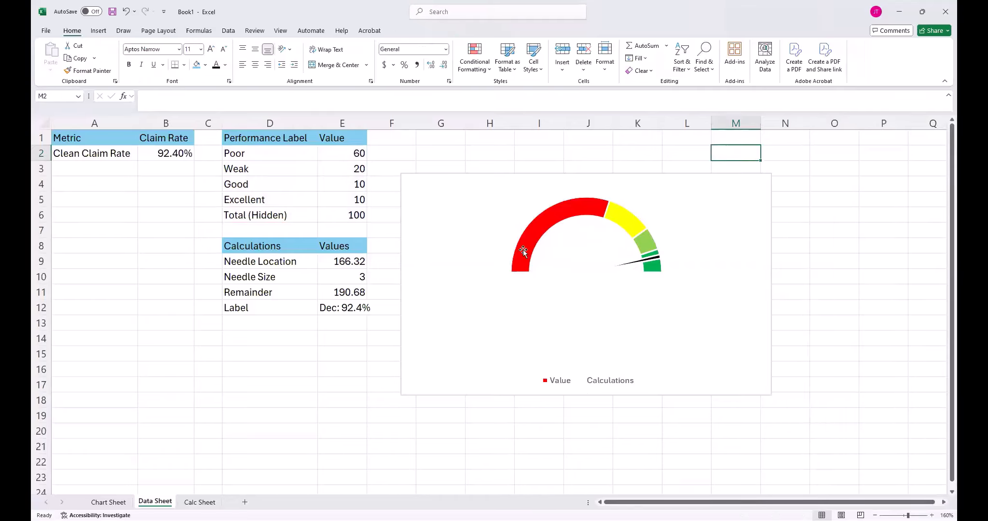
# - Remove the border line from the Calculations pie series that forms the gauge needle
pyautogui.click(556, 217)
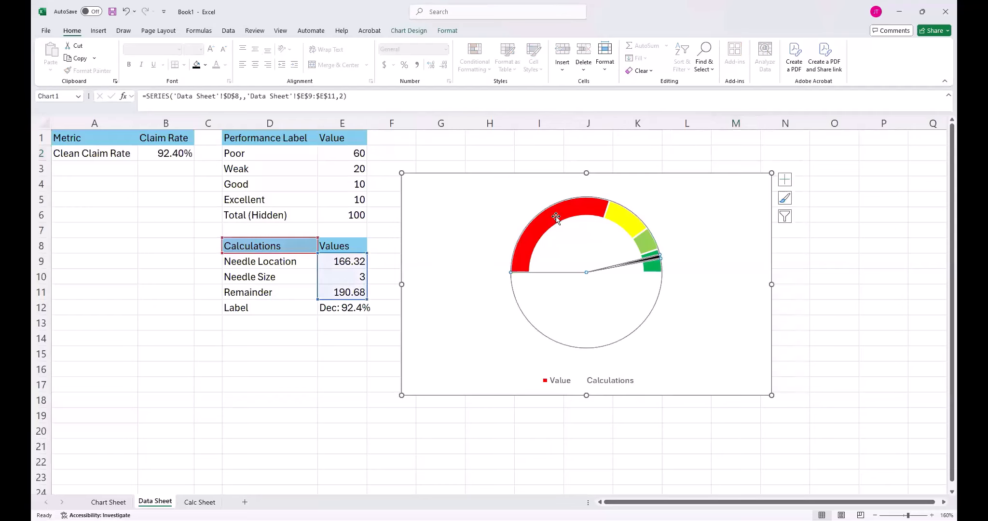
pyautogui.click(448, 31)
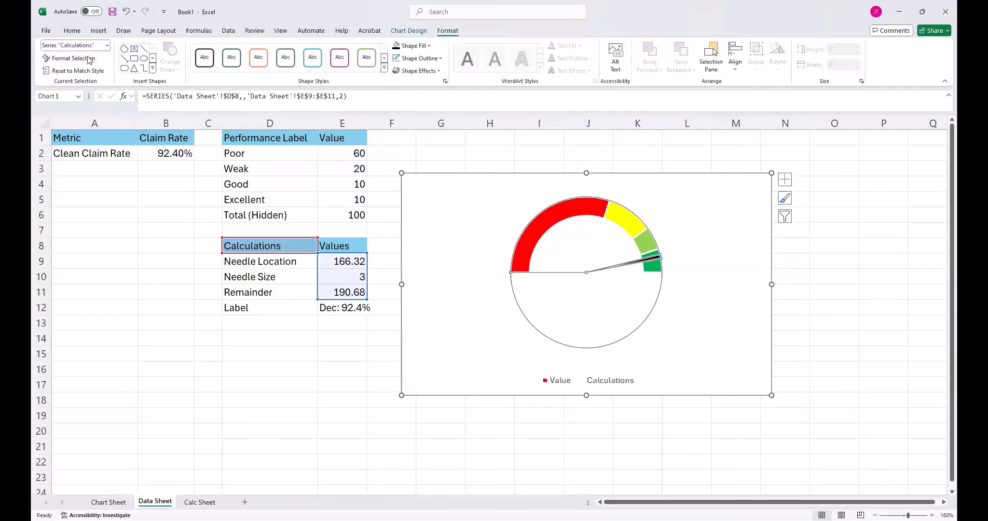
pyautogui.click(72, 59)
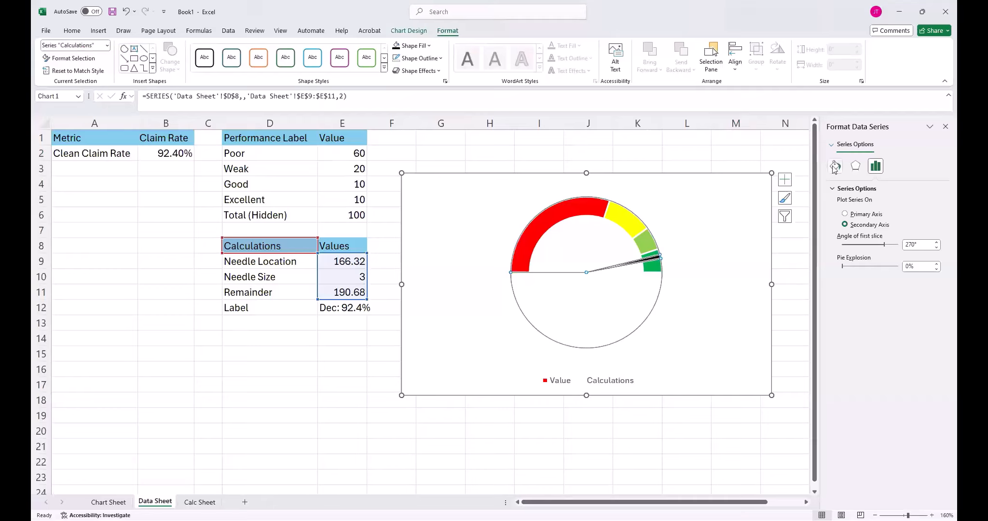
pyautogui.click(835, 166)
pyautogui.click(847, 201)
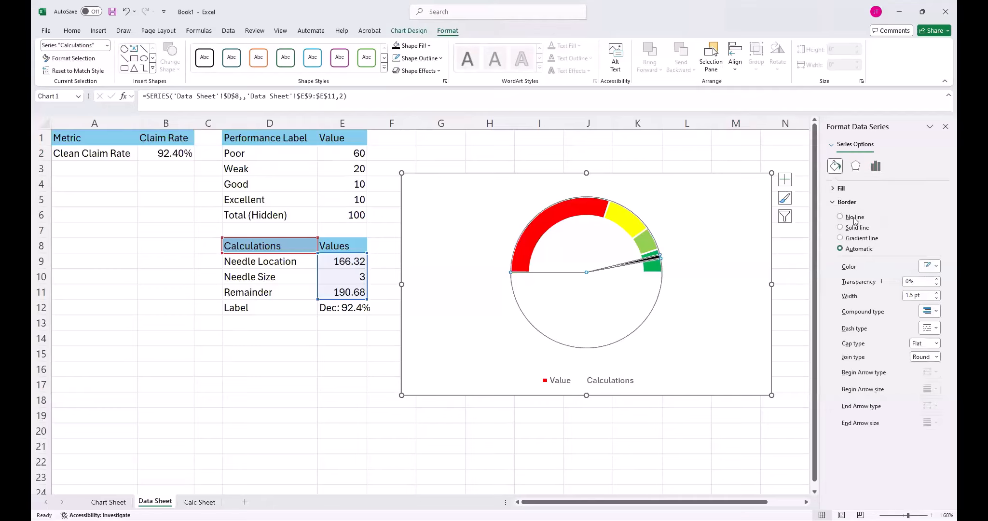
pyautogui.click(854, 218)
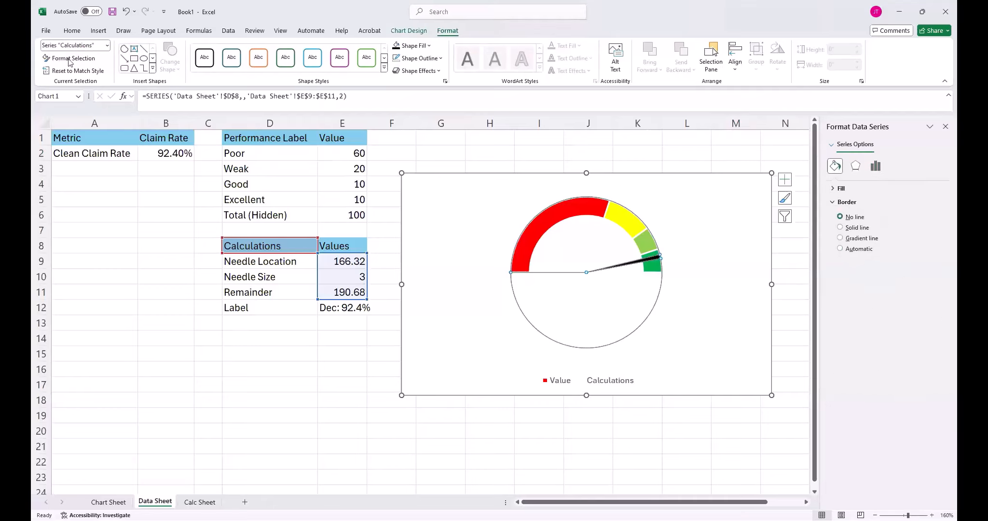
# - Select the Value doughnut series, set its border to no line, and close the formatting pane
pyautogui.click(107, 45)
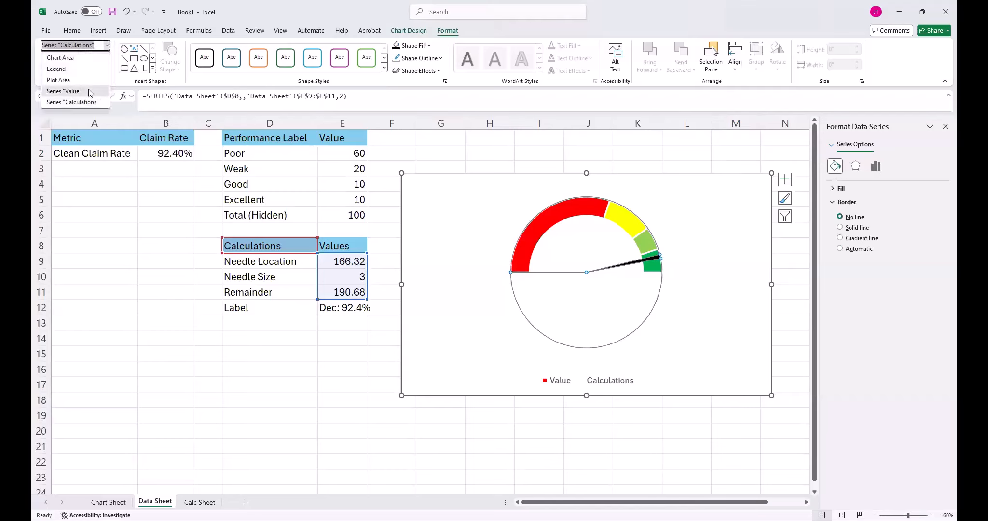
pyautogui.click(87, 83)
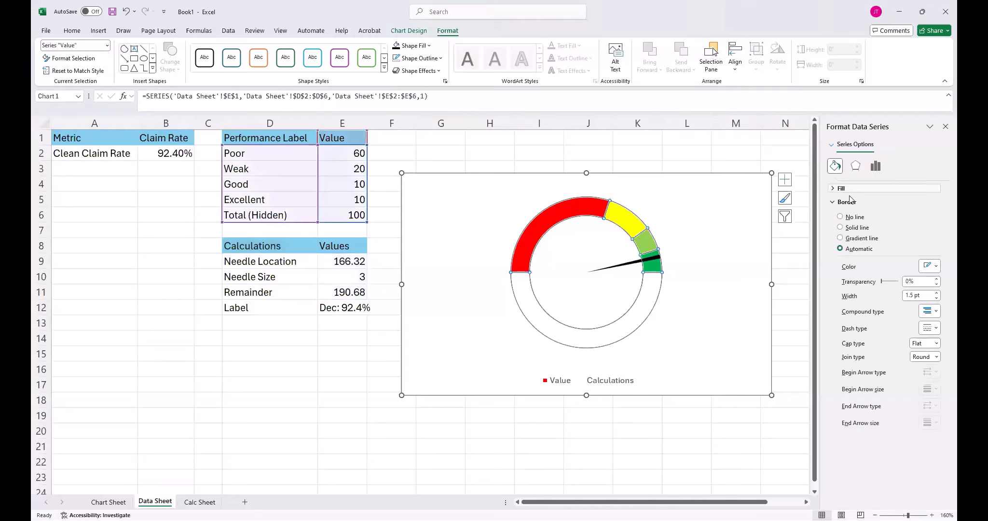
pyautogui.click(855, 217)
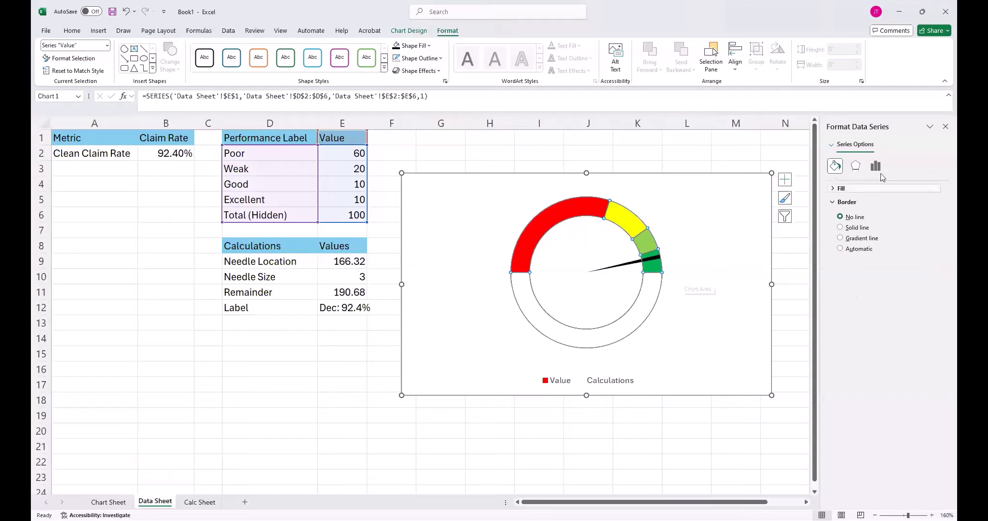
pyautogui.click(946, 127)
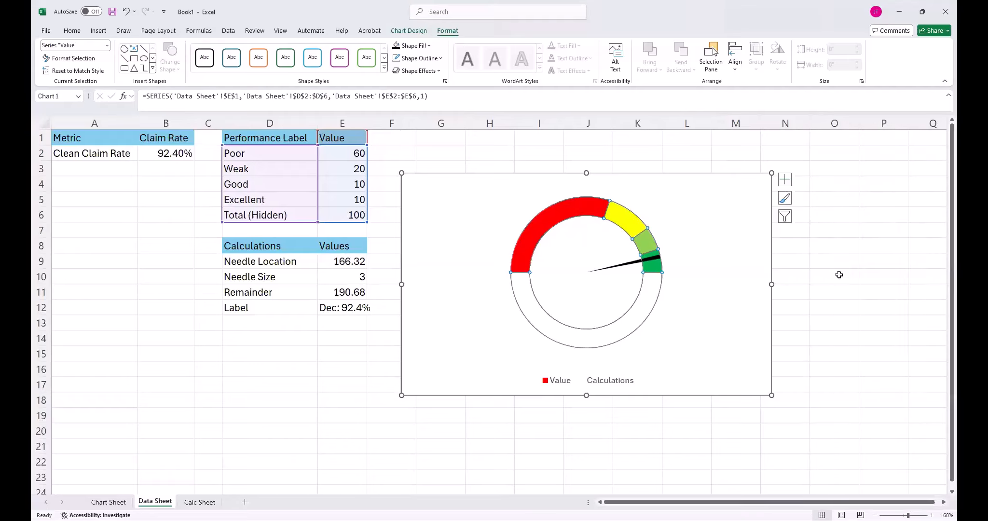
# - Delete the legend from the gauge chart and deselect the chart
pyautogui.click(559, 383)
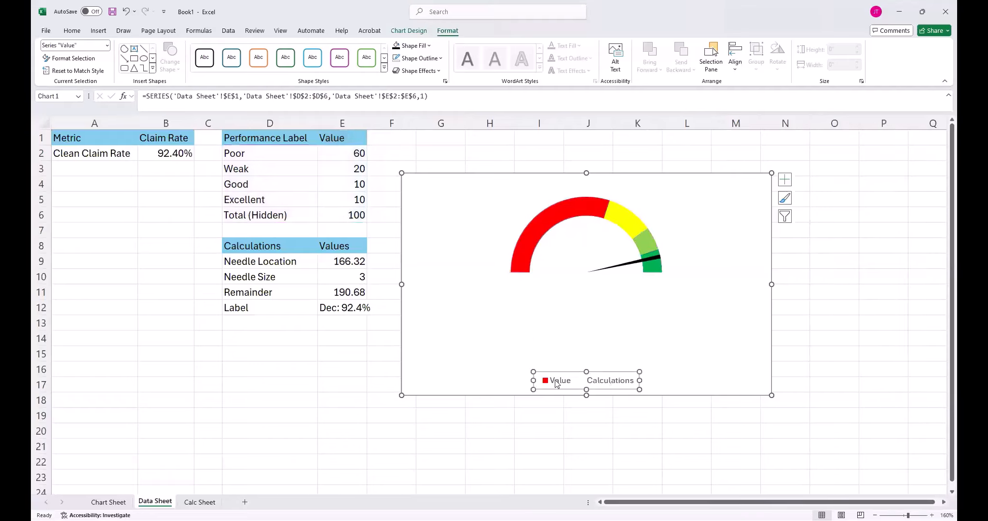
pyautogui.press('Delete')
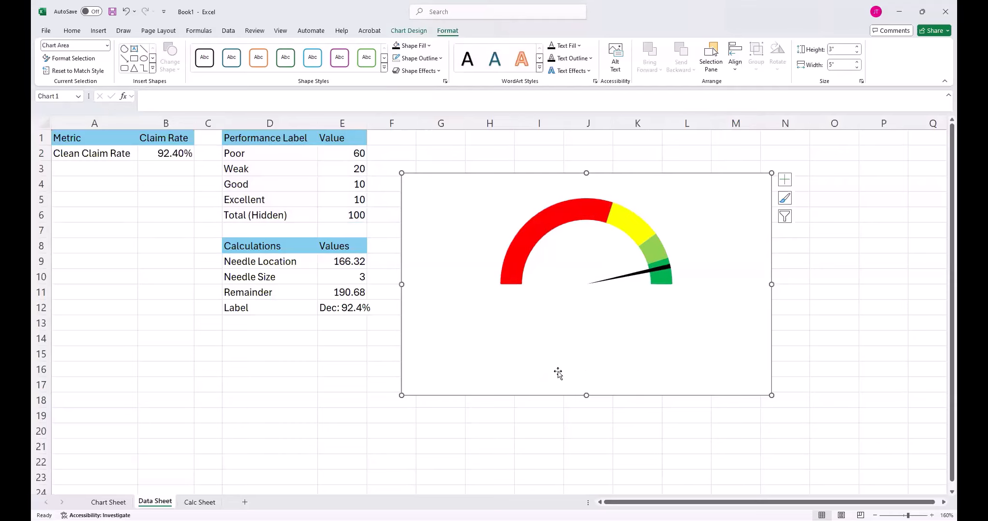
pyautogui.press('Escape')
# - Draw a text box below the gauge needle and link its text to the Label value in cell E12
pyautogui.click(99, 31)
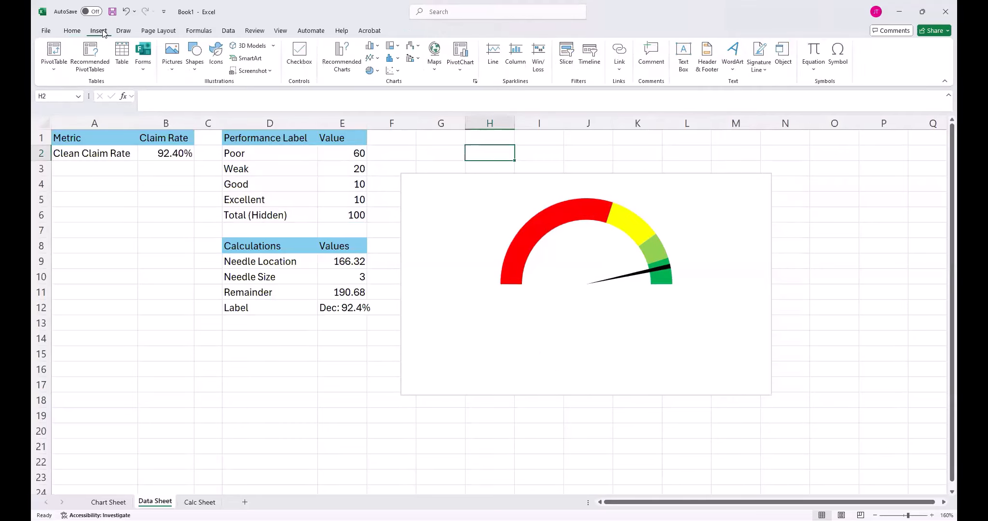
pyautogui.click(688, 63)
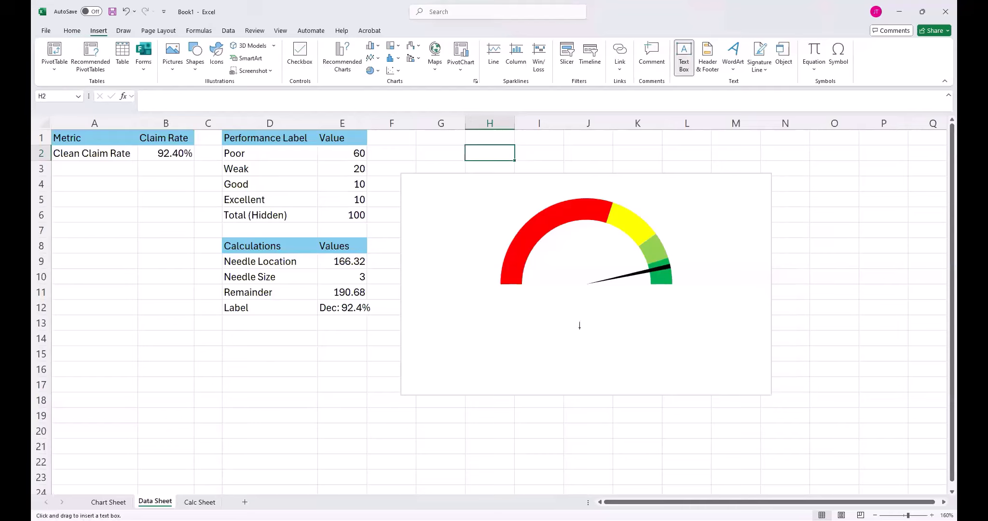
pyautogui.moveTo(534, 318); pyautogui.dragTo(660, 358)
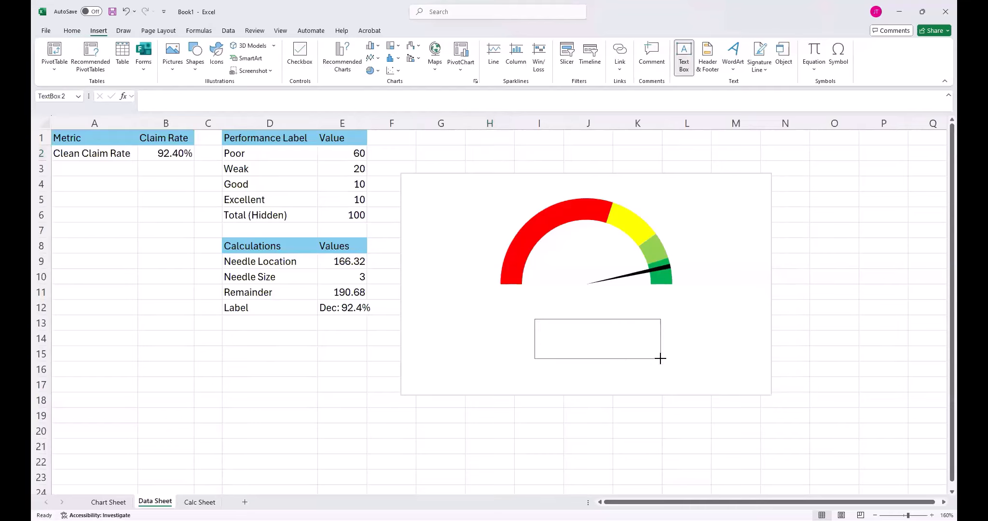
pyautogui.click(195, 100)
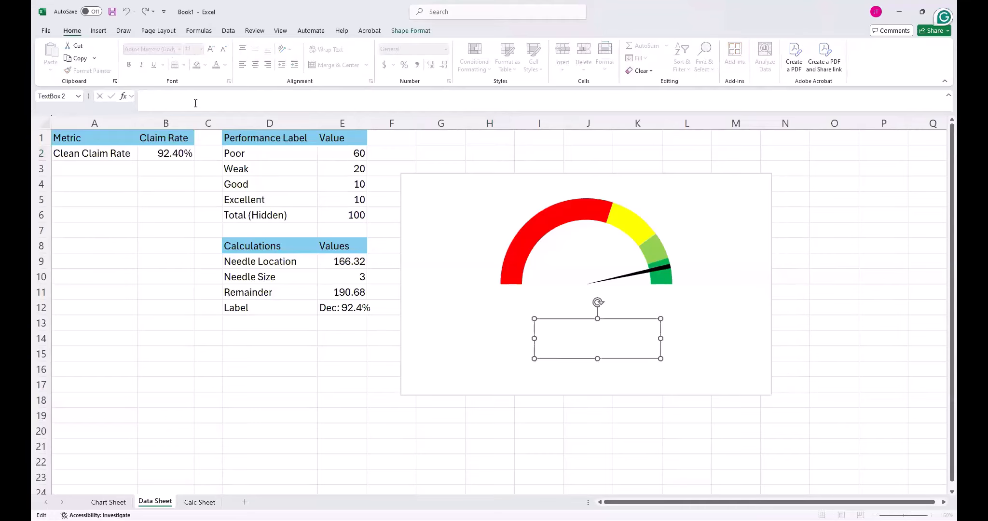
pyautogui.write('=')
pyautogui.click(343, 309)
pyautogui.press('Return')
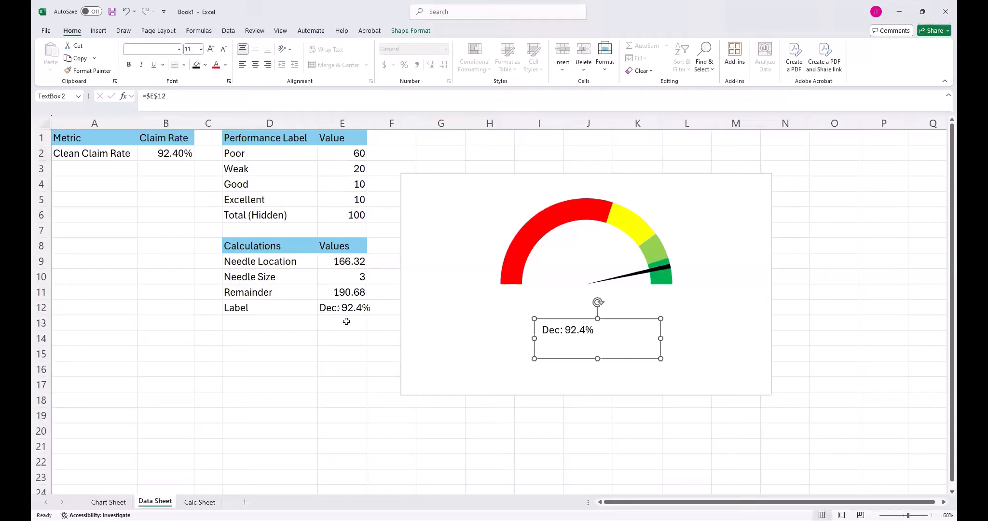
# - Nudge the linked text box slightly left under the gauge and set it to no outline
pyautogui.moveTo(579, 324); pyautogui.dragTo(573, 322)
pyautogui.rightClick(576, 321)
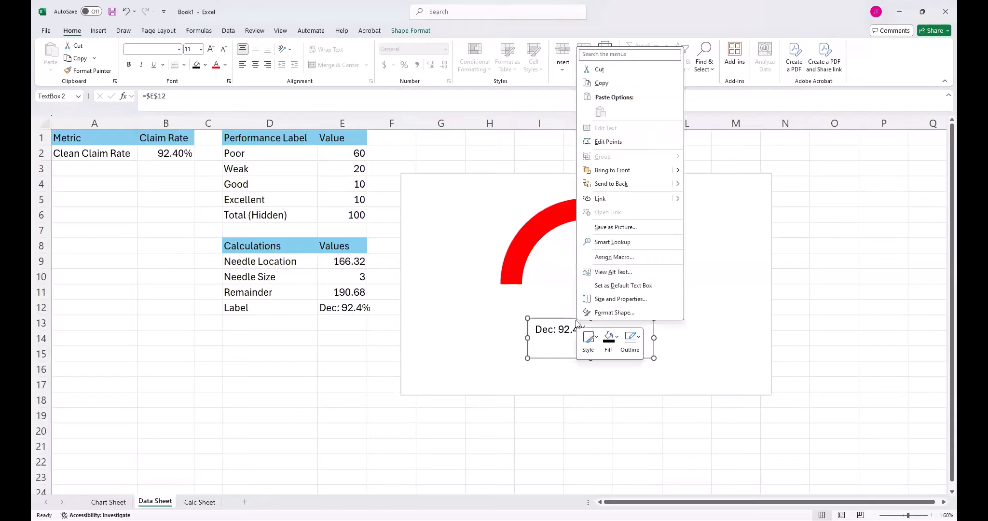
pyautogui.click(630, 341)
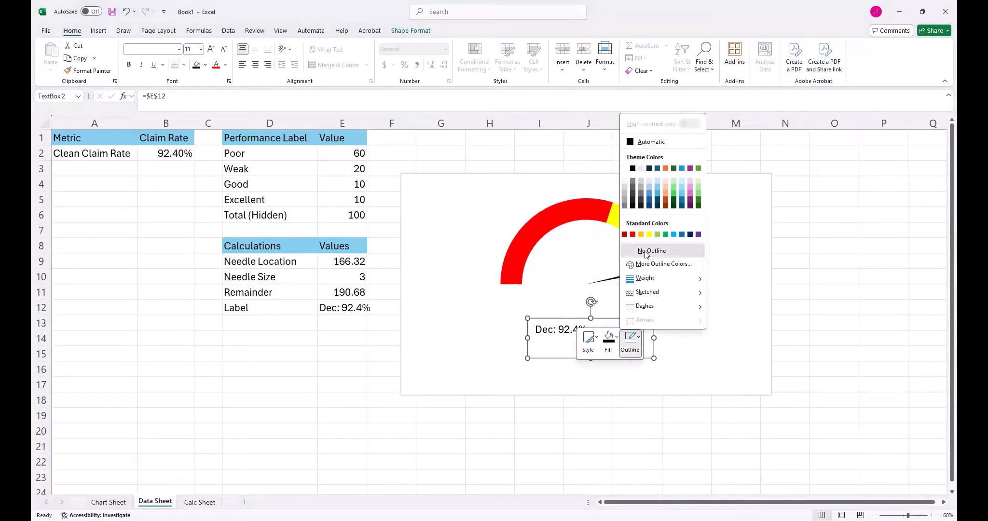
pyautogui.click(649, 251)
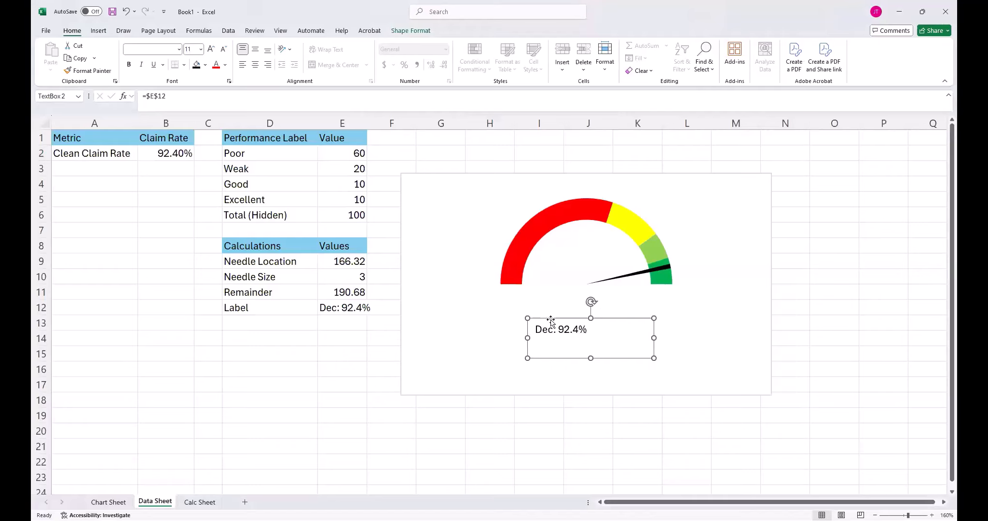
pyautogui.click(559, 416)
# - Centre the label text horizontally within the text box below the gauge
pyautogui.click(558, 328)
pyautogui.click(567, 330)
pyautogui.click(255, 65)
pyautogui.click(560, 431)
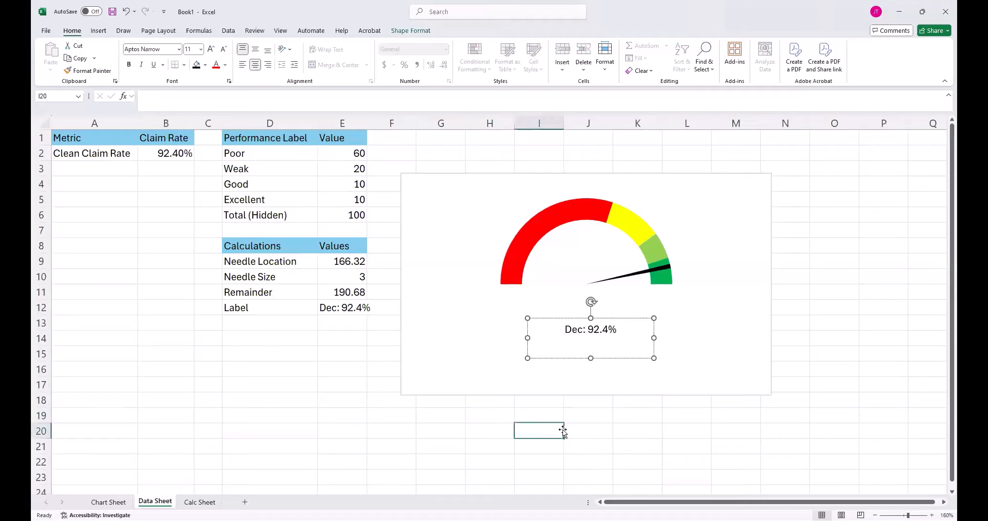
# - Move the label text box slightly up and left so it sits centred beneath the gauge, then deselect it
pyautogui.click(589, 329)
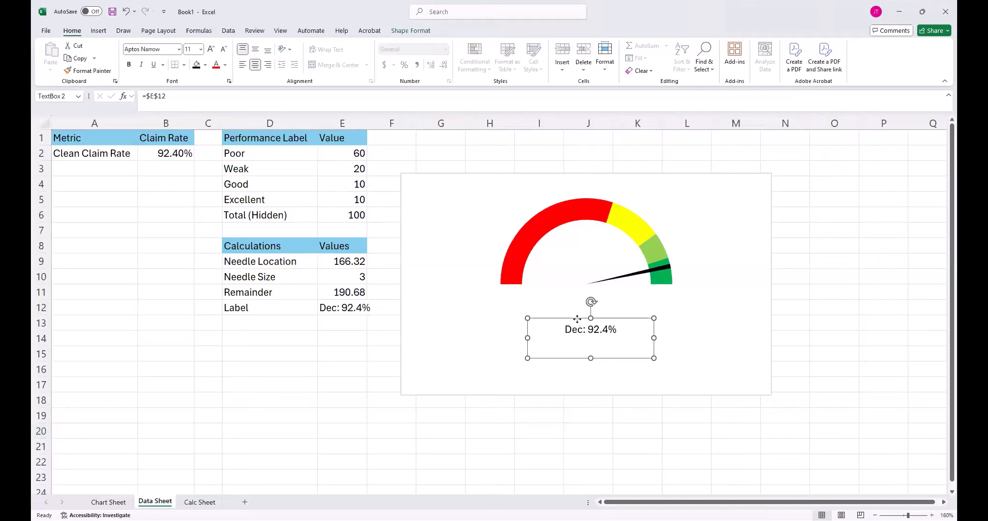
pyautogui.moveTo(577, 324); pyautogui.dragTo(570, 317)
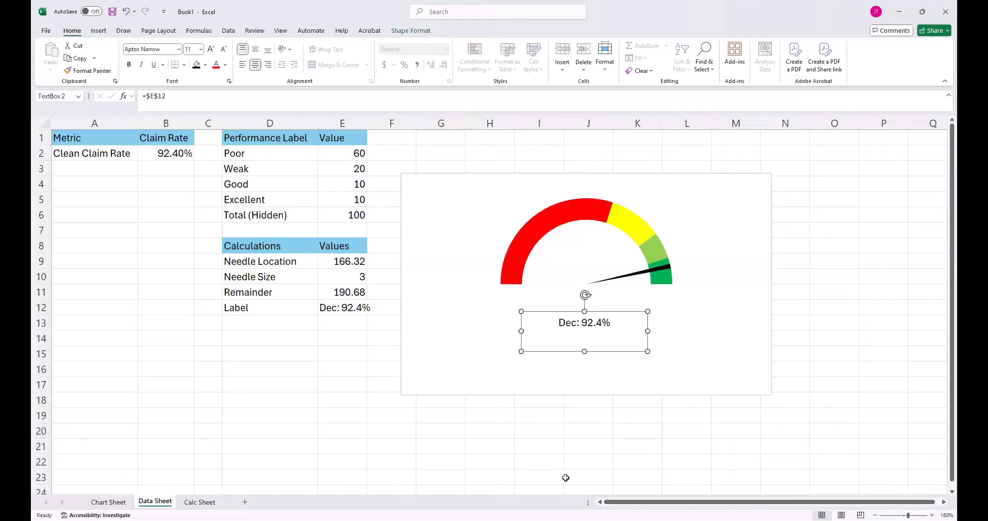
pyautogui.click(557, 460)
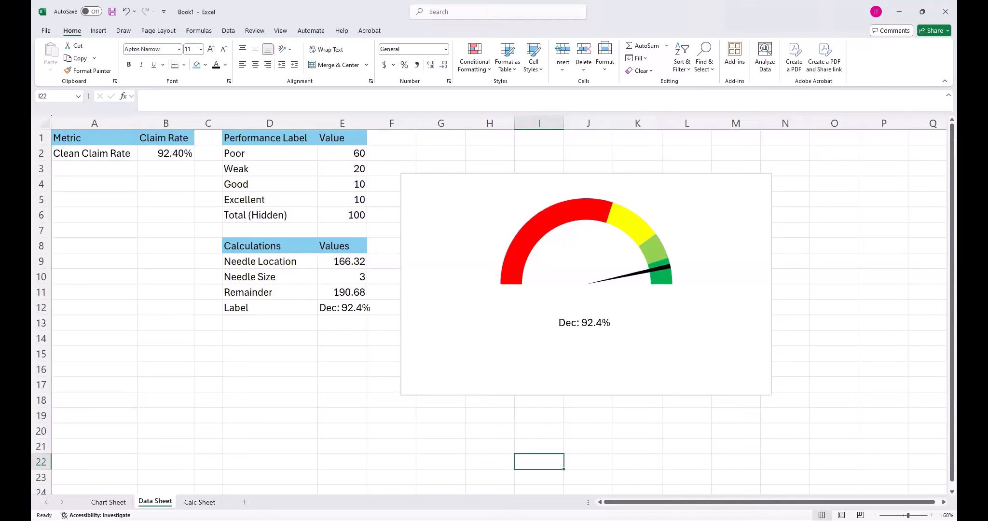
# - Switch to the Speedometer - Copy.xlsx workbook and examine the gradient fill settings of the right-hand gauge's visible doughnut slice
pyautogui.hotkey('alt', 'Tab')
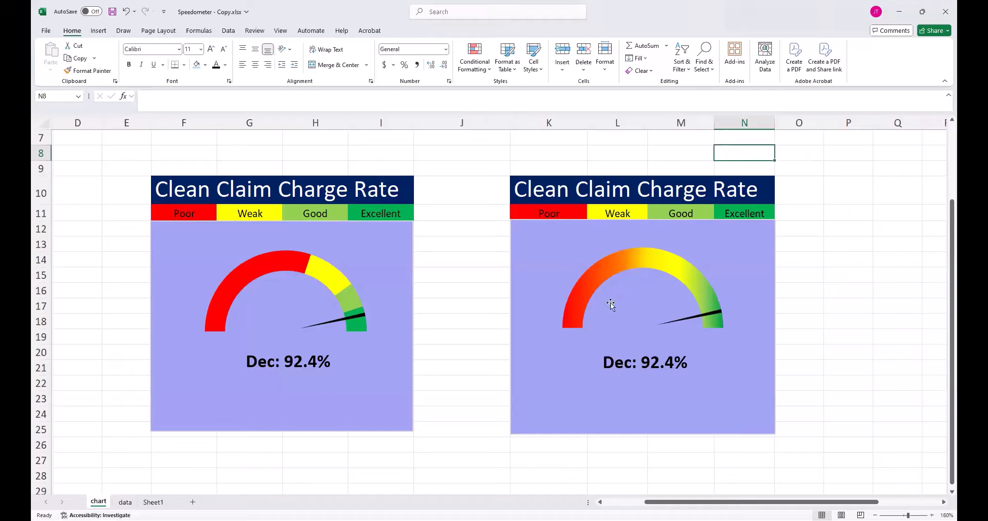
pyautogui.click(707, 290)
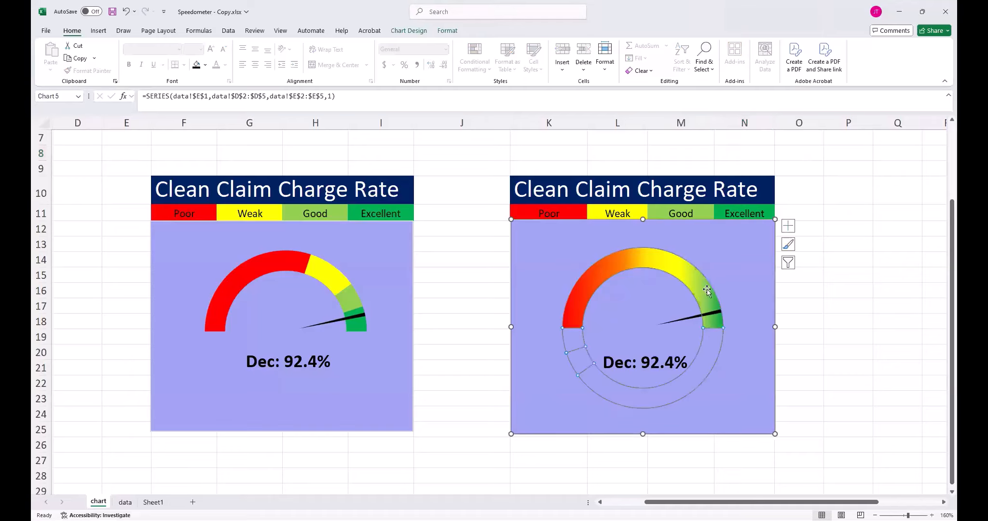
pyautogui.rightClick(708, 297)
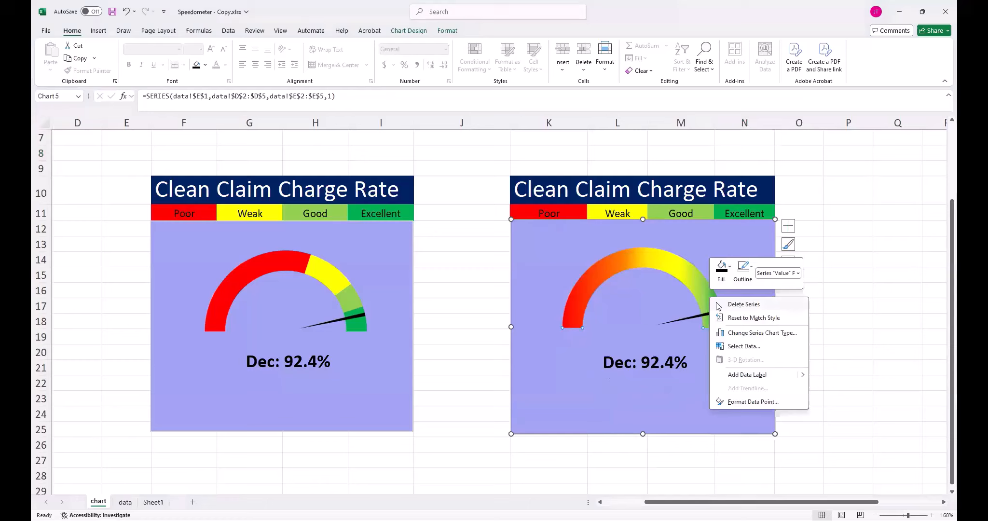
pyautogui.click(751, 401)
pyautogui.click(836, 166)
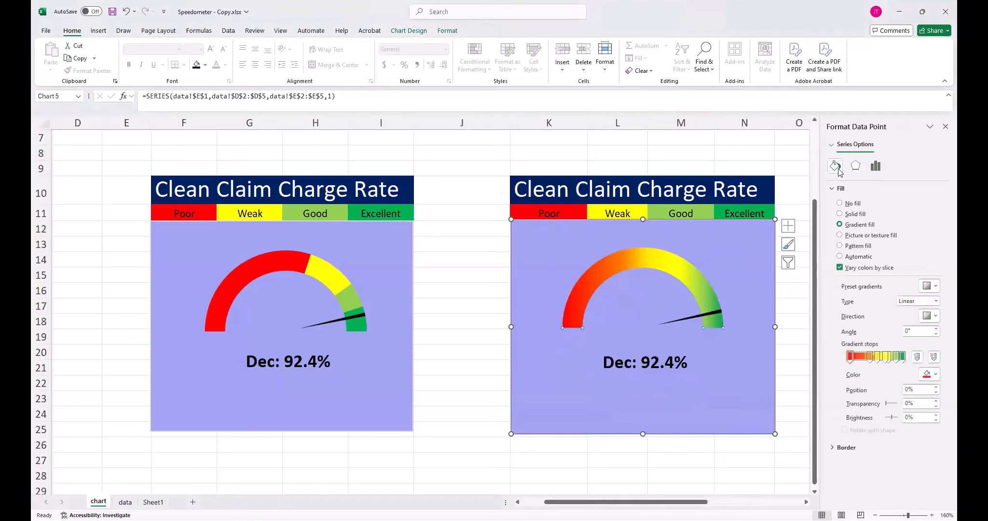
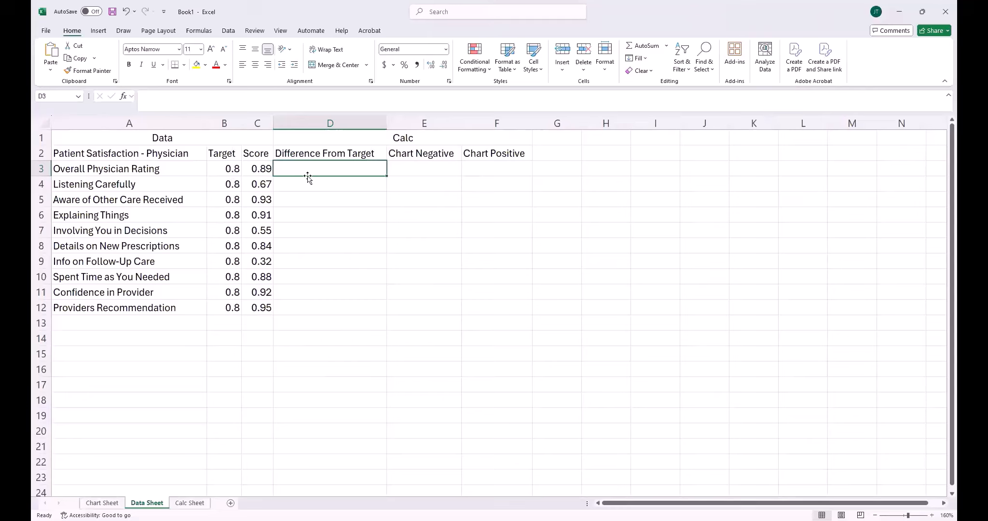
# - Enter =IF(C3>B3,C3-B3,C3-B3) in D3 under Difference From Target and fill it down to D12
pyautogui.write('=if(')
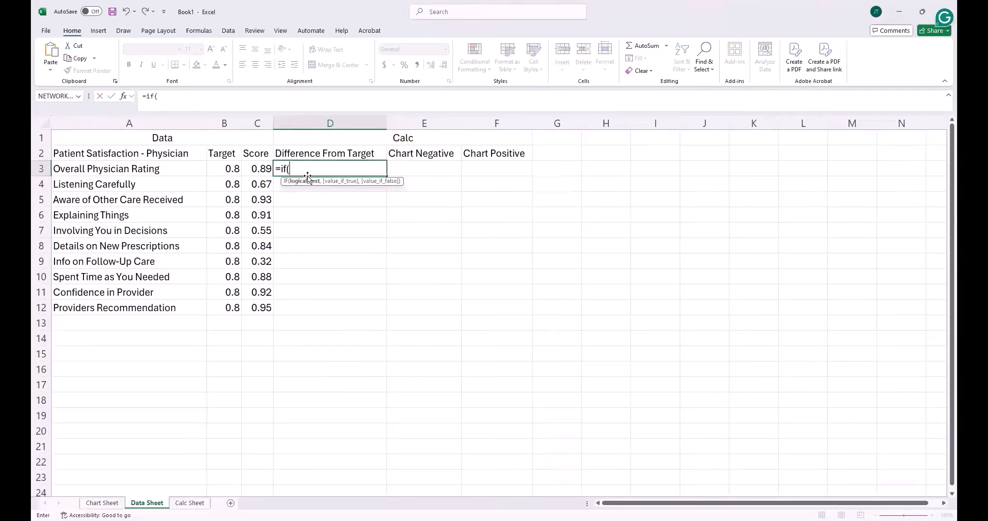
pyautogui.press('Left')
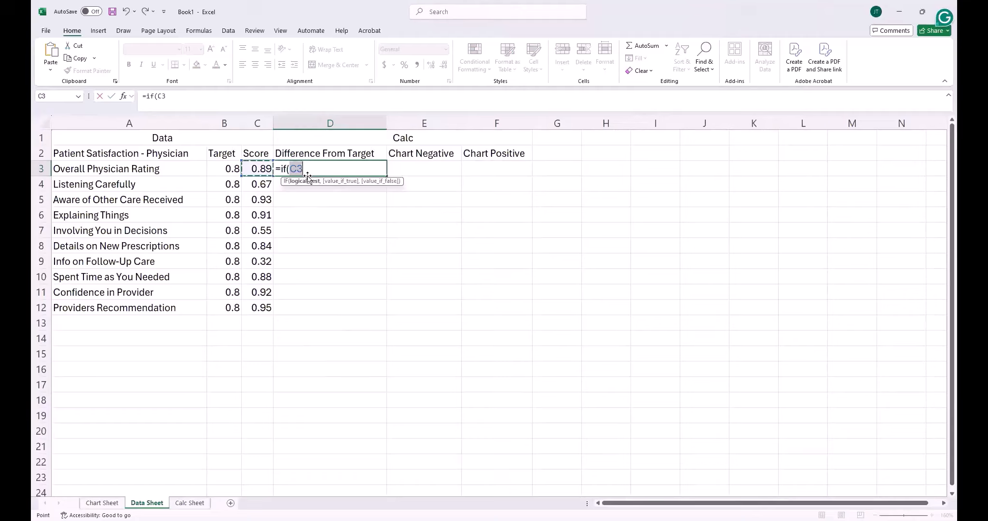
pyautogui.write('>')
pyautogui.press('Left')
pyautogui.press('Left')
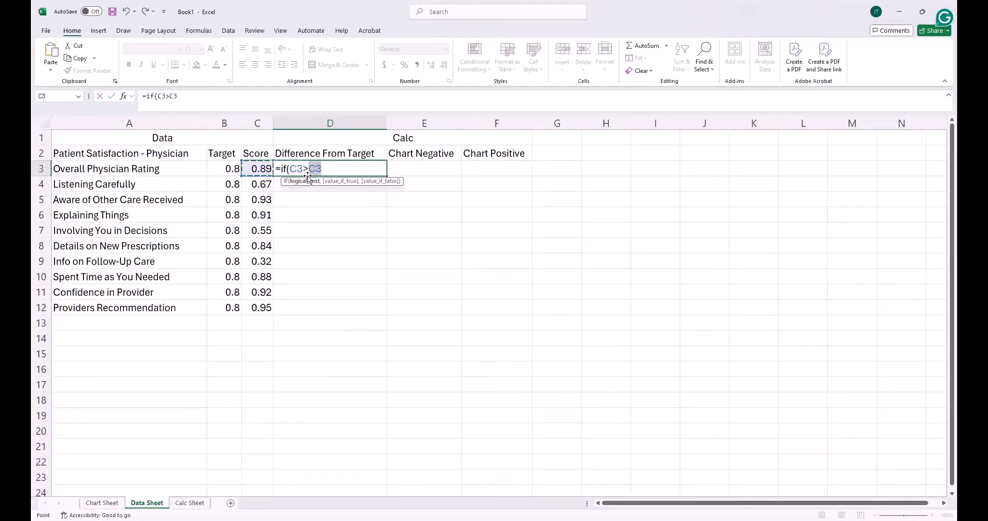
pyautogui.write(',')
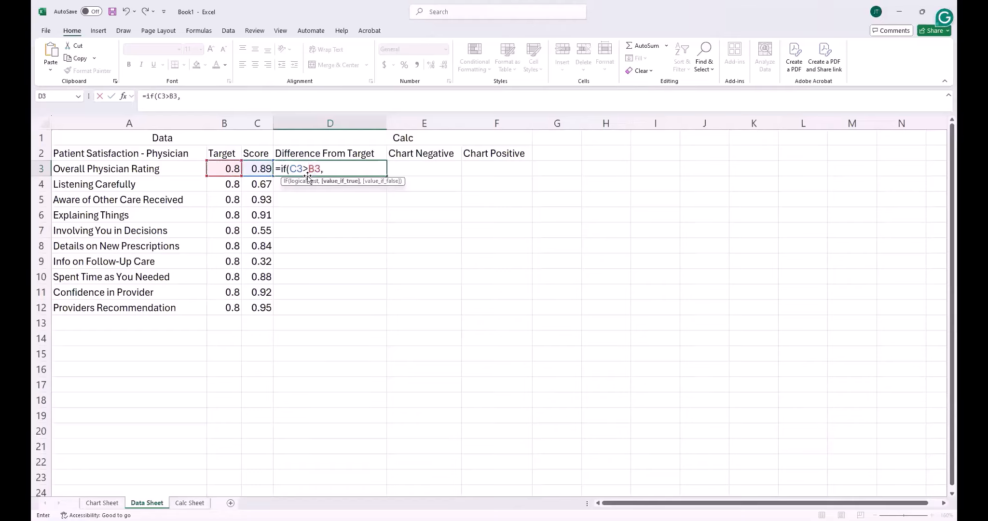
pyautogui.press('Left')
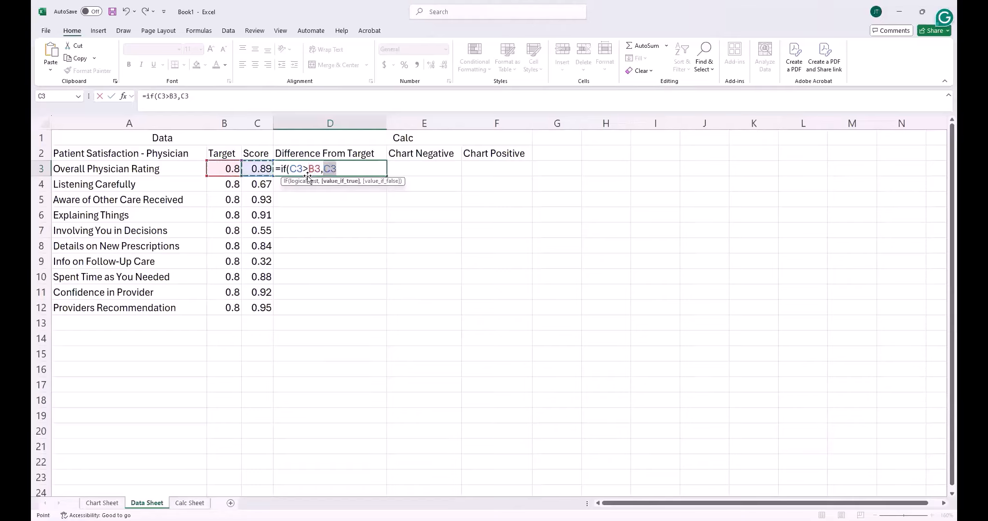
pyautogui.write('-')
pyautogui.press('Left')
pyautogui.press('Left')
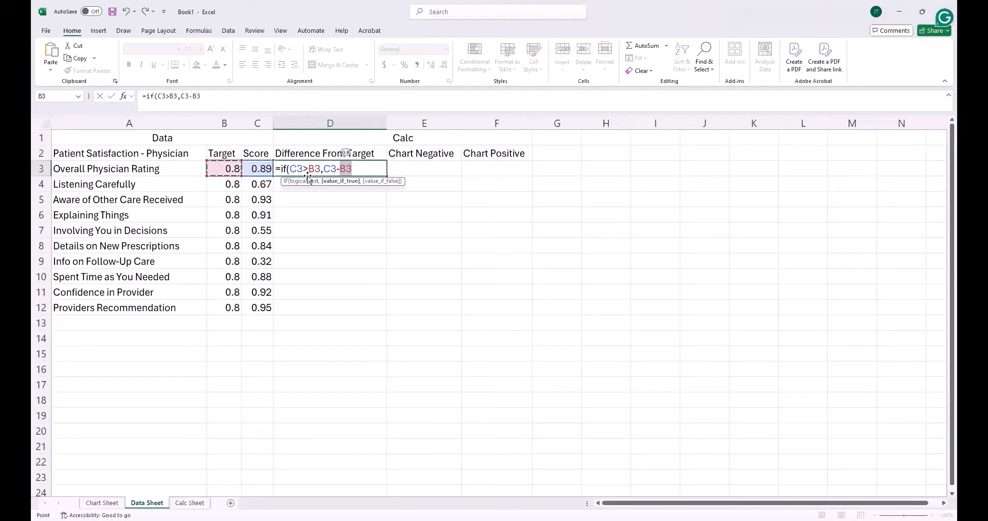
pyautogui.write(',')
pyautogui.press('Left')
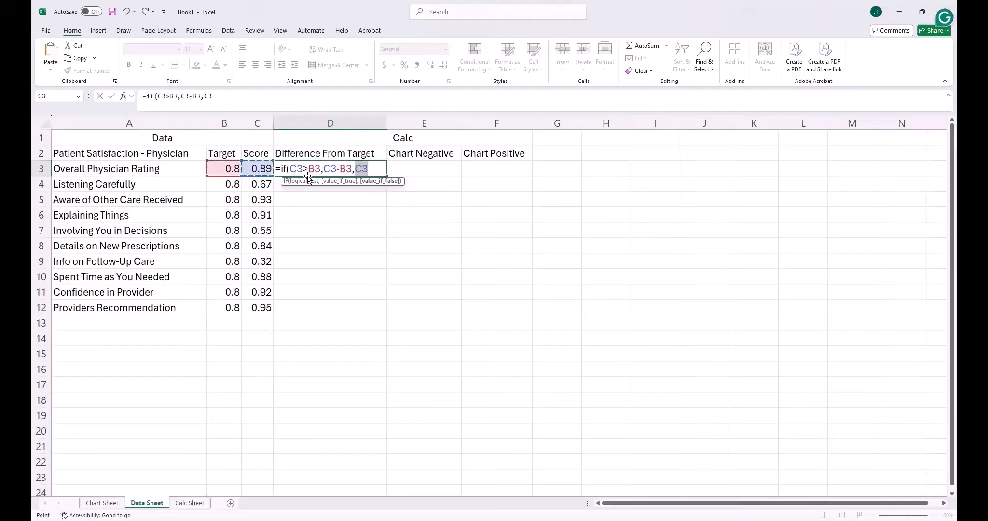
pyautogui.write('-')
pyautogui.press('Left')
pyautogui.press('Left')
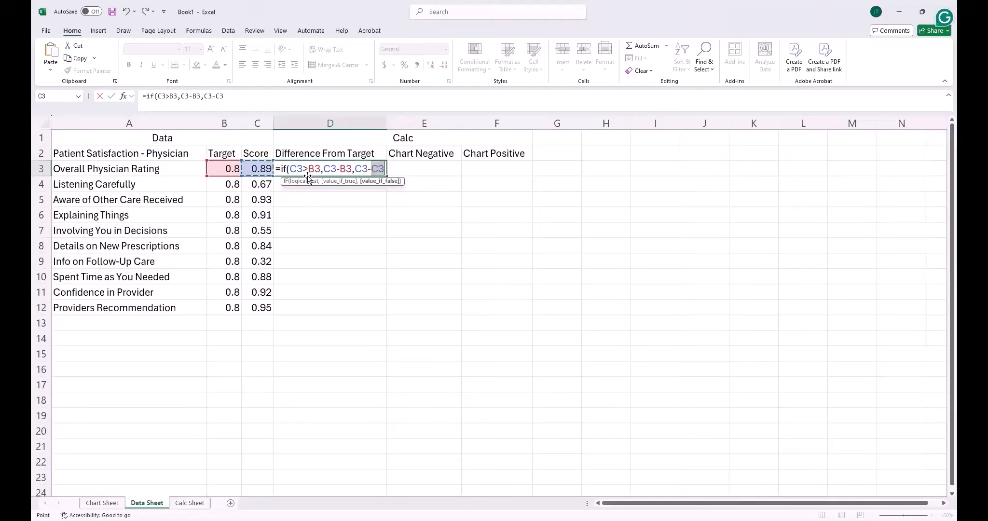
pyautogui.press('Return')
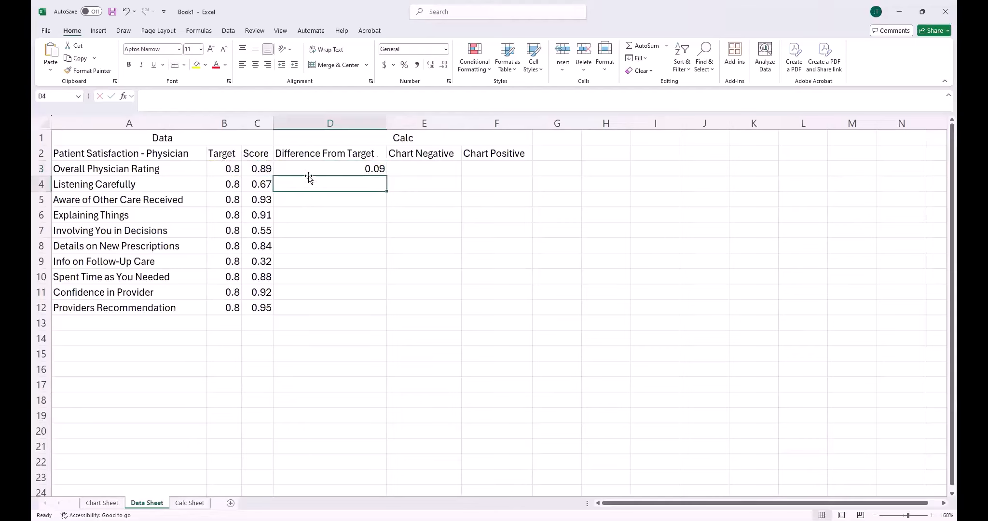
pyautogui.click(335, 167)
pyautogui.moveTo(387, 177); pyautogui.dragTo(367, 319)
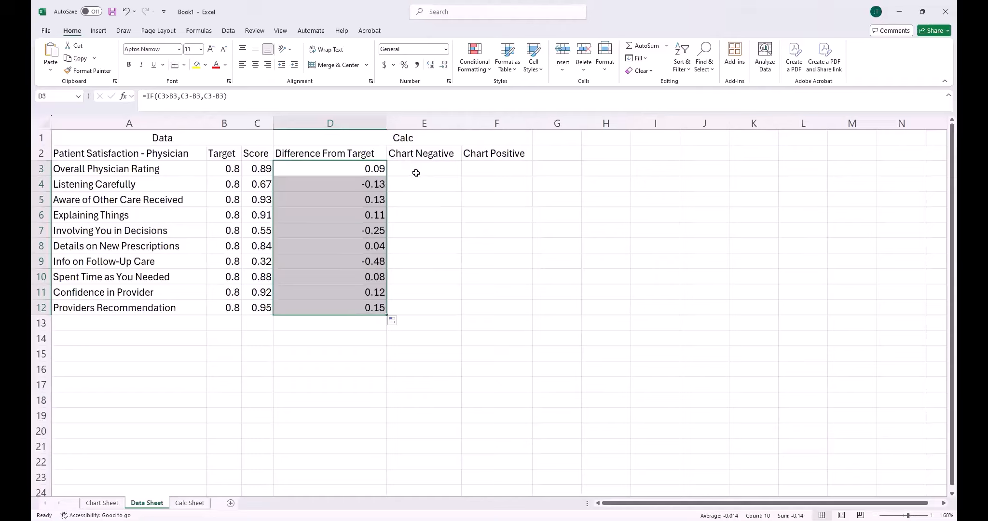
# - Enter =IF(D3<0,D3,"") in E3 under Chart Negative and fill it down to E12
pyautogui.click(426, 168)
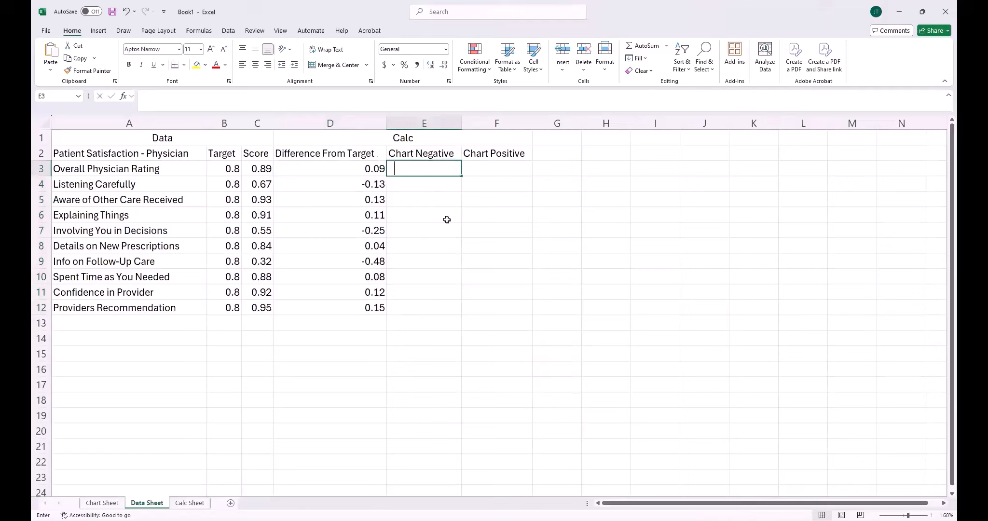
pyautogui.write('=if(')
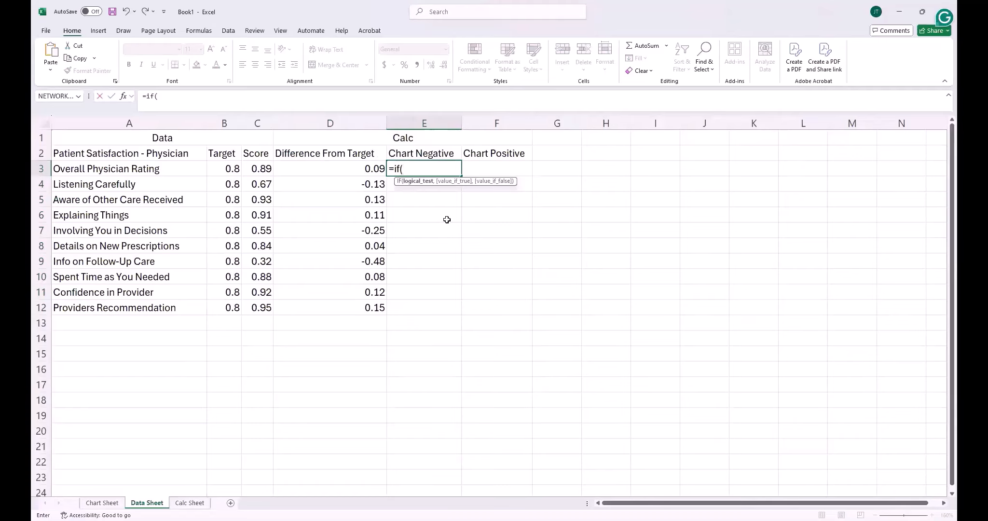
pyautogui.press('Left')
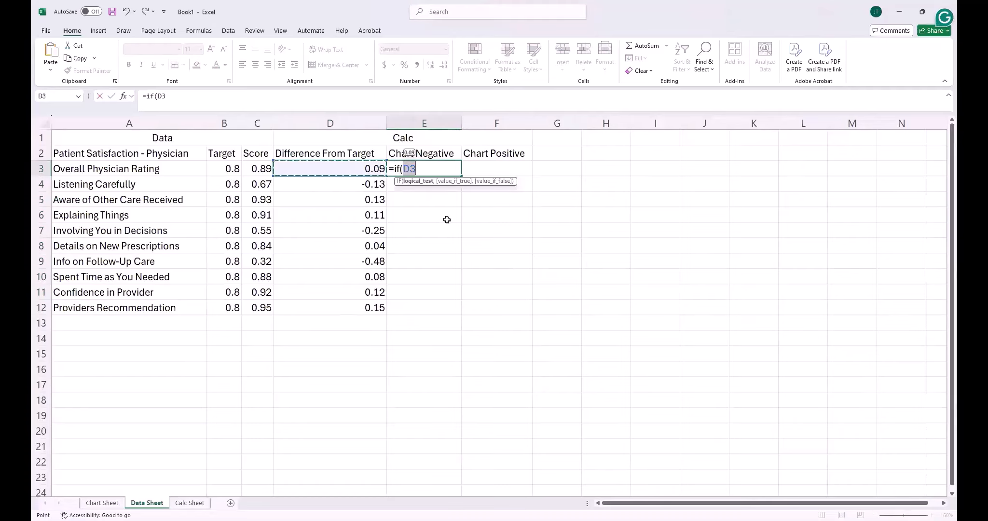
pyautogui.write('<0,')
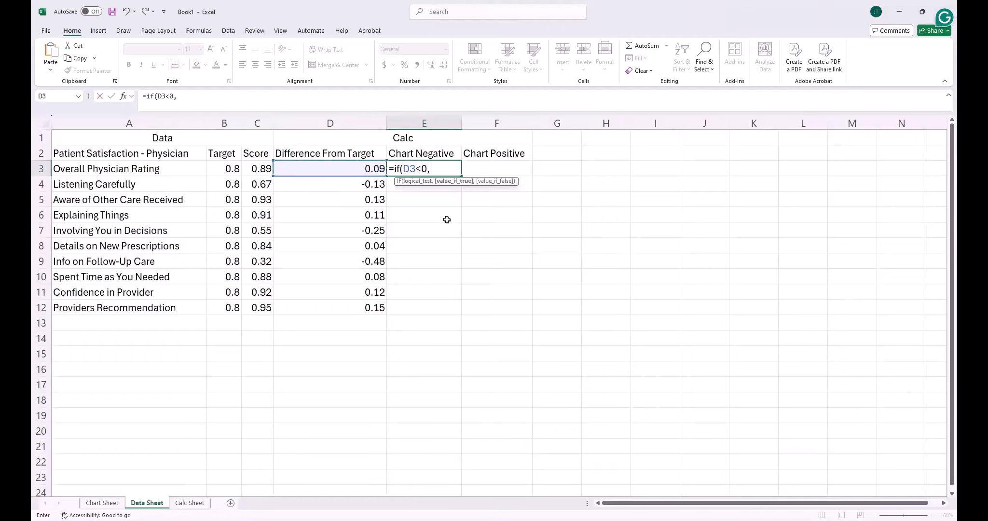
pyautogui.press('Left')
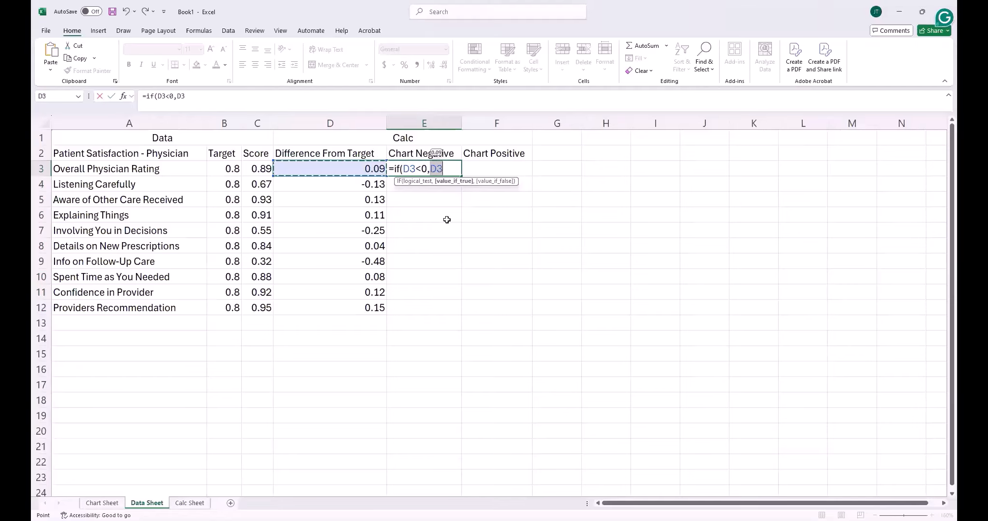
pyautogui.write(',""')
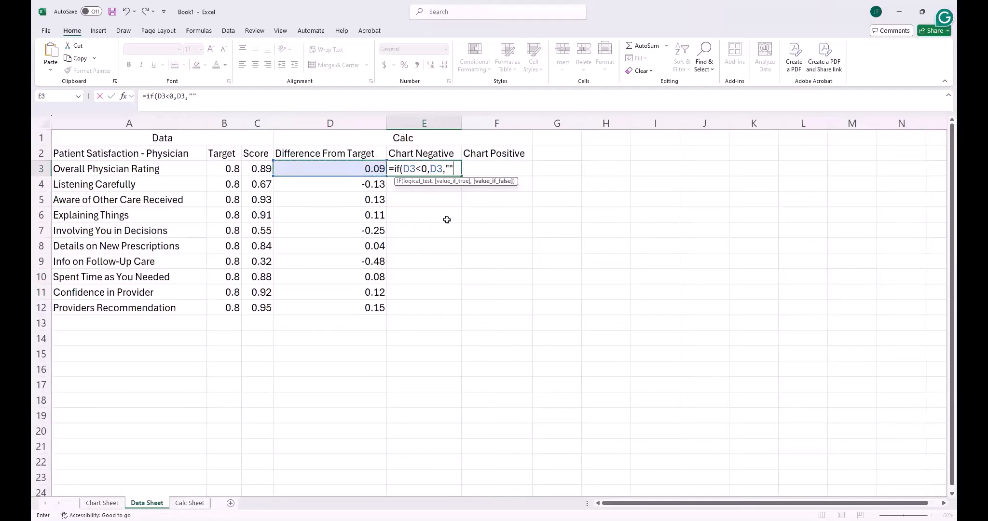
pyautogui.press('Return')
pyautogui.click(459, 170)
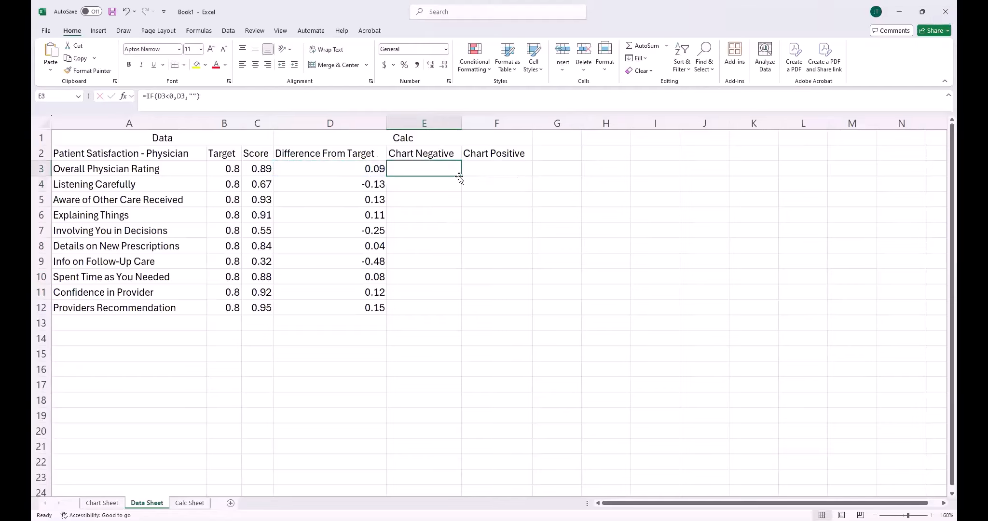
pyautogui.moveTo(459, 177); pyautogui.dragTo(443, 309)
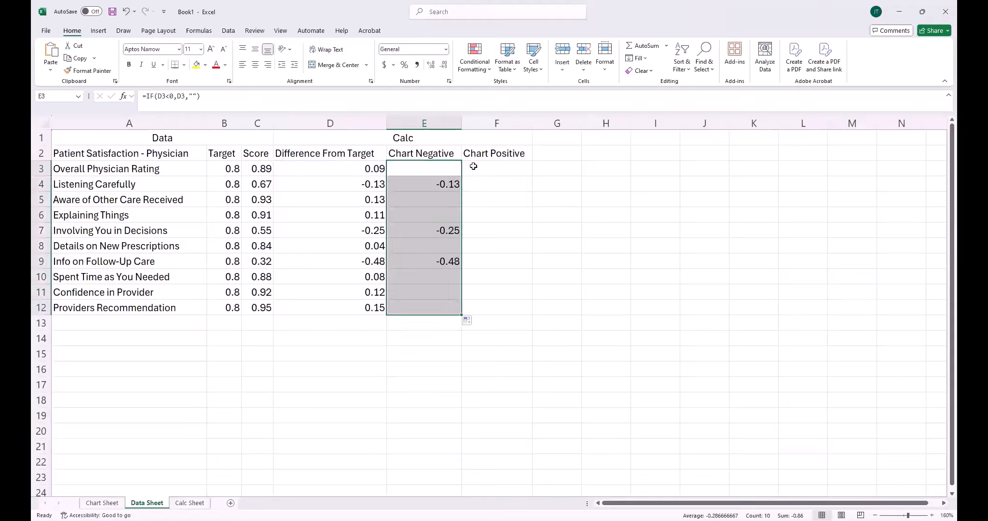
# - Enter =IF(D3>0,D3,"") in F3 under Chart Positive and fill it down to F12
pyautogui.click(497, 170)
pyautogui.write('=if(')
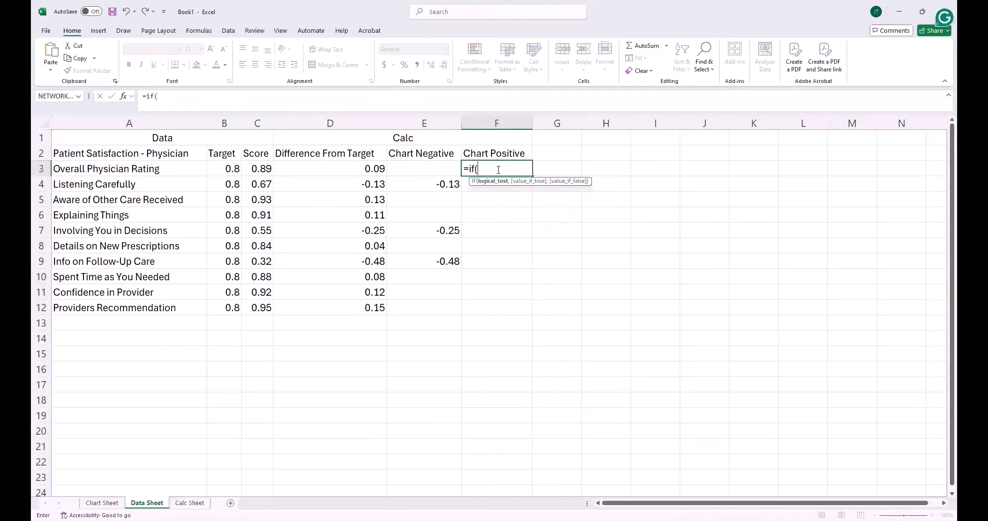
pyautogui.press('Left')
pyautogui.press('Left')
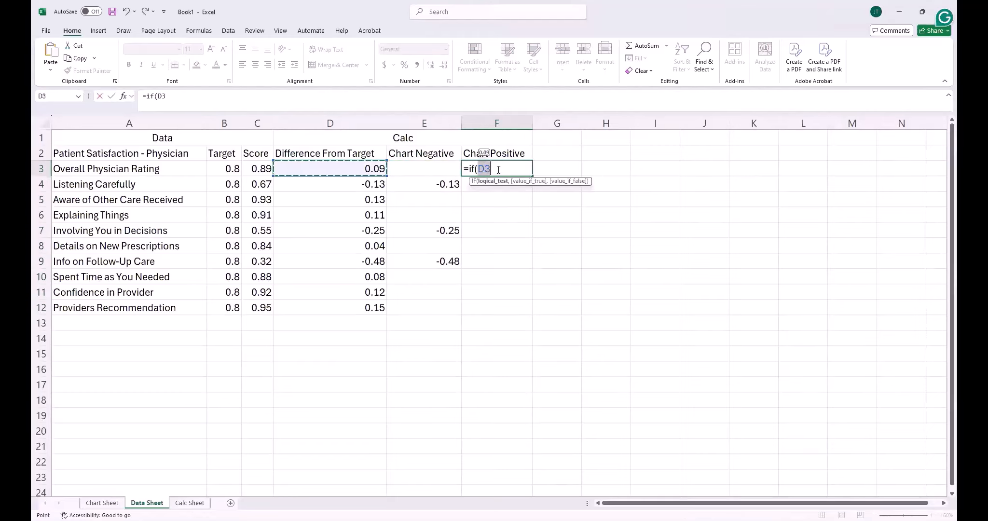
pyautogui.write('>0')
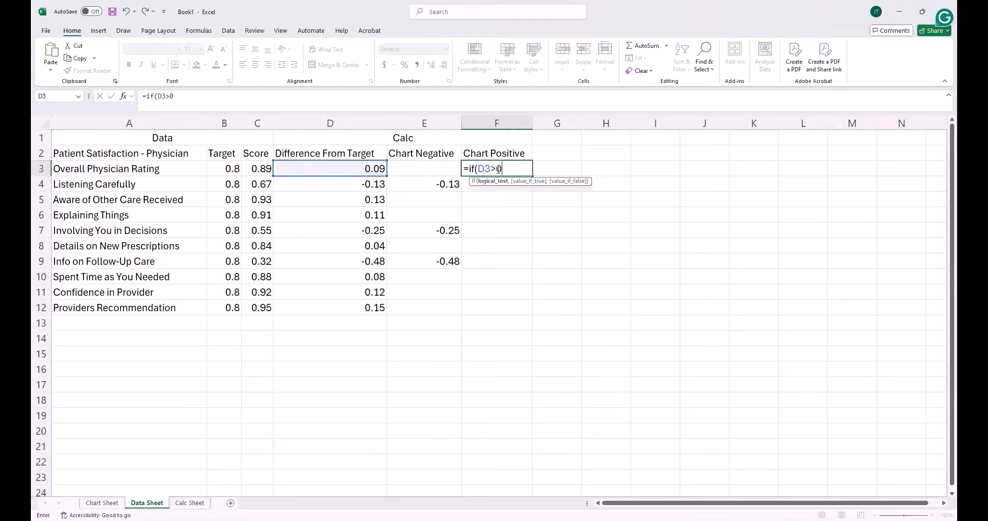
pyautogui.write(',')
pyautogui.press('Left')
pyautogui.press('Left')
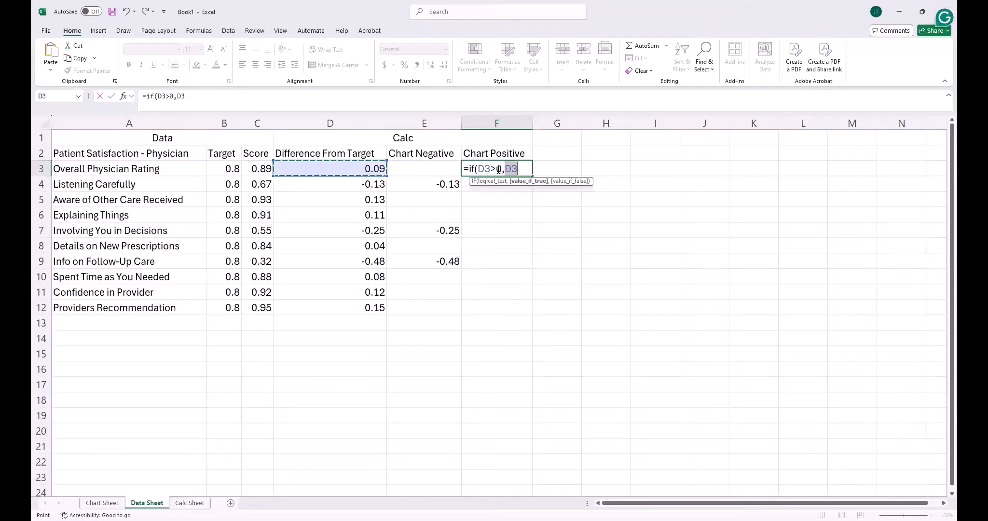
pyautogui.write(',""')
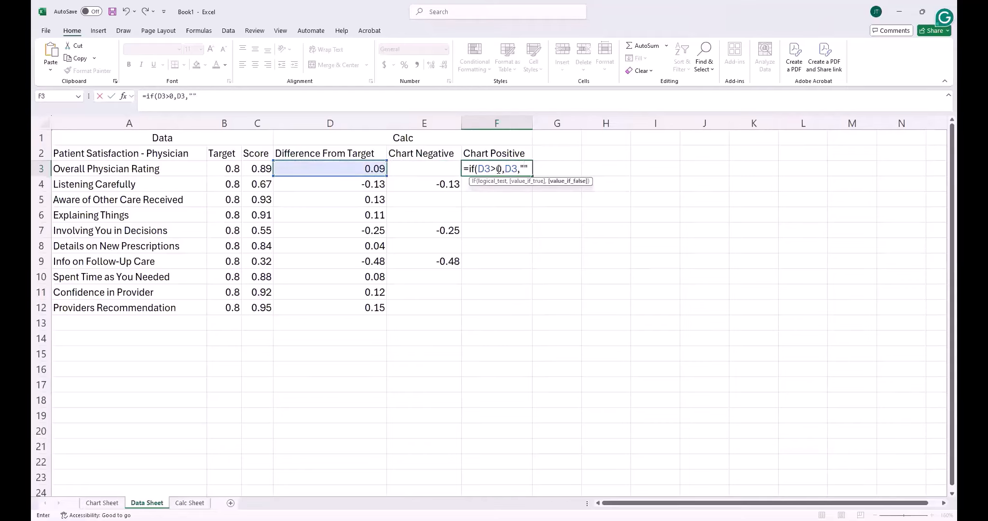
pyautogui.press('Return')
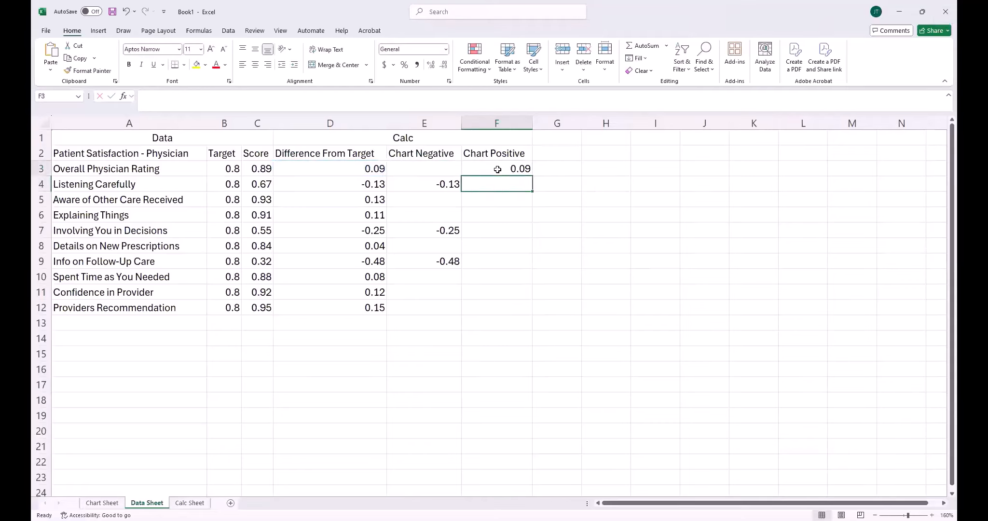
pyautogui.click(500, 169)
pyautogui.moveTo(532, 177); pyautogui.dragTo(521, 311)
pyautogui.click(604, 264)
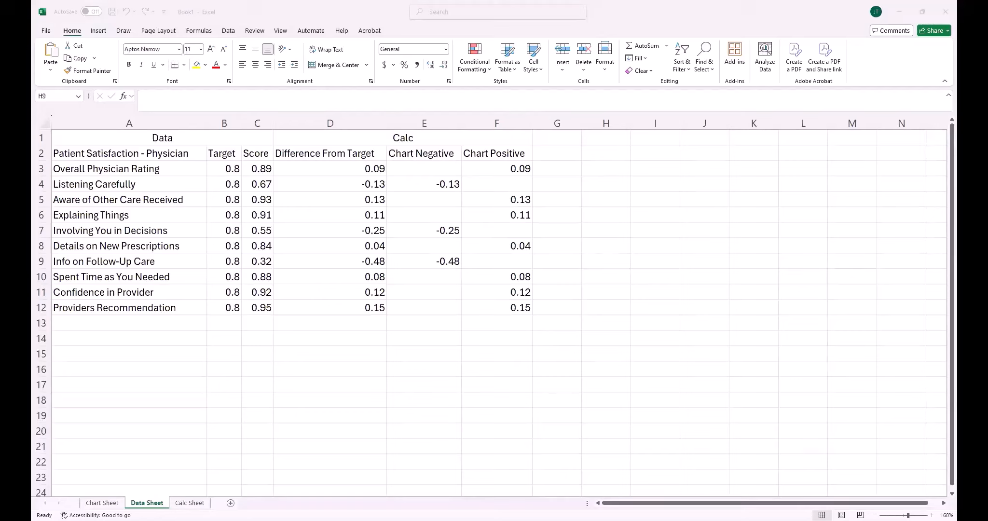
pyautogui.click(641, 236)
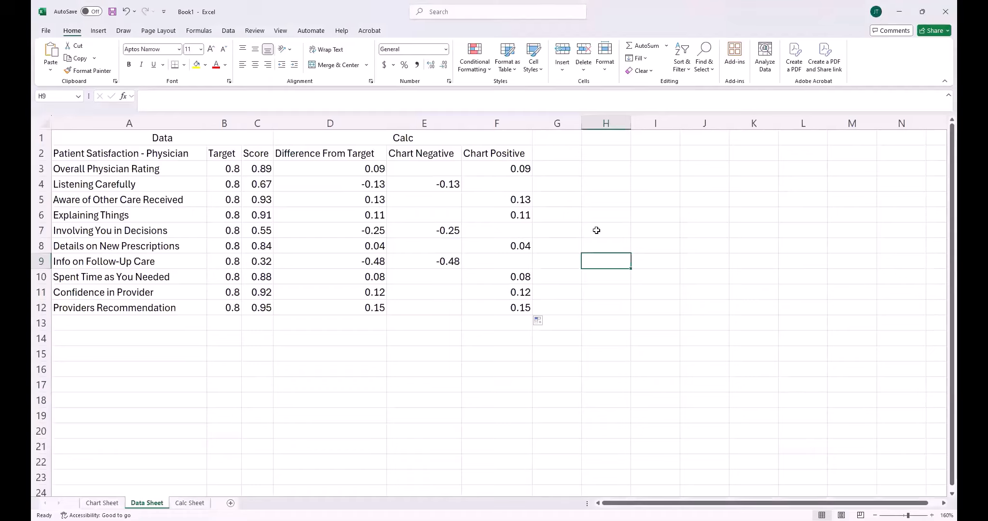
# - Insert a Clustered Bar chart from E2:F12, using the variant that plots Chart Negative and Chart Positive as two series
pyautogui.click(419, 153)
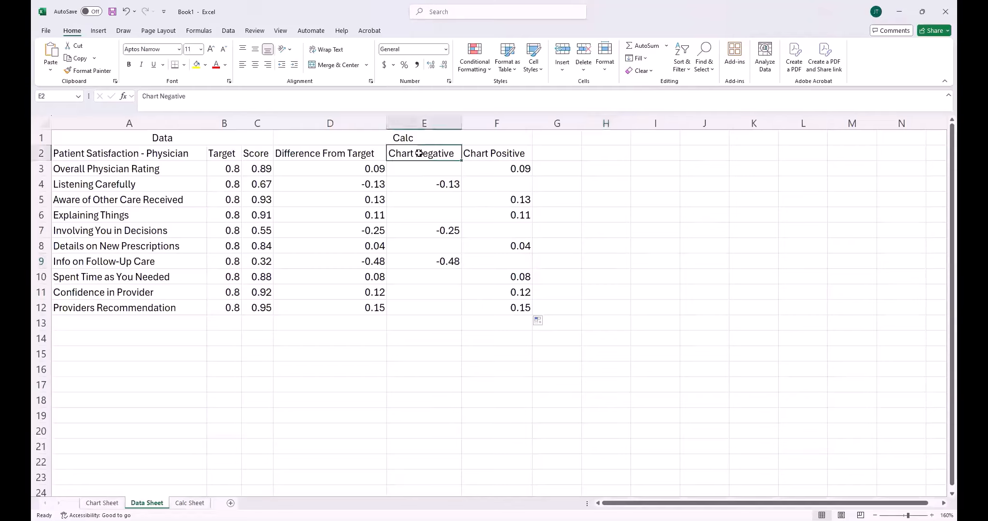
pyautogui.moveTo(430, 156); pyautogui.dragTo(512, 307)
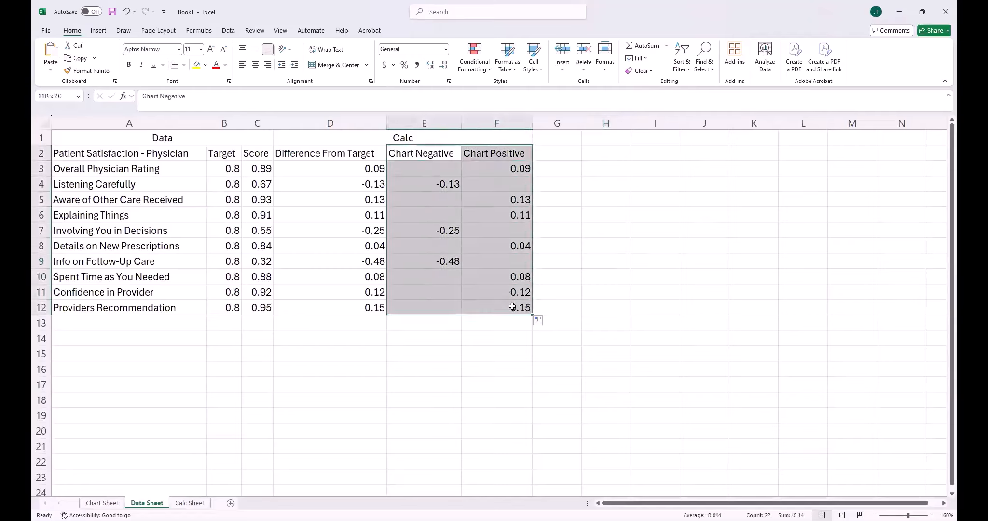
pyautogui.click(98, 30)
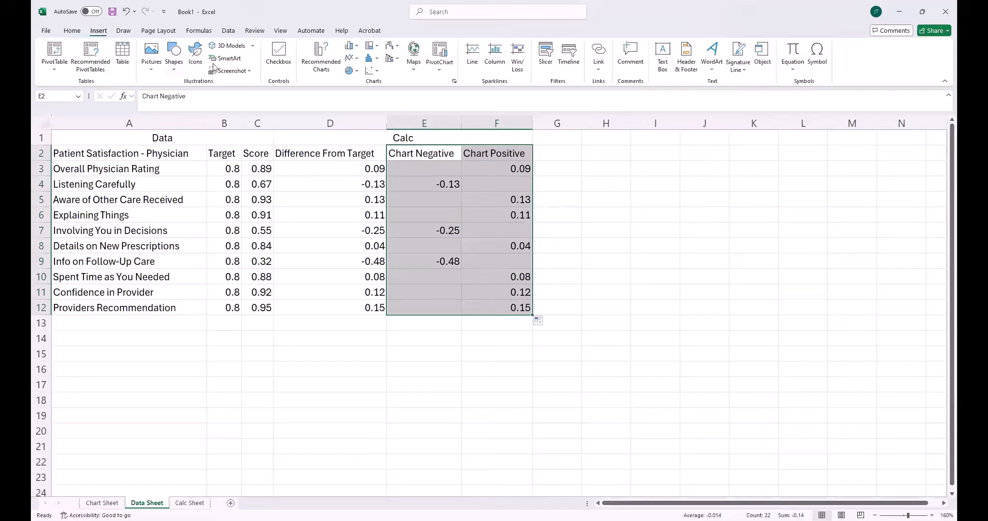
pyautogui.click(455, 82)
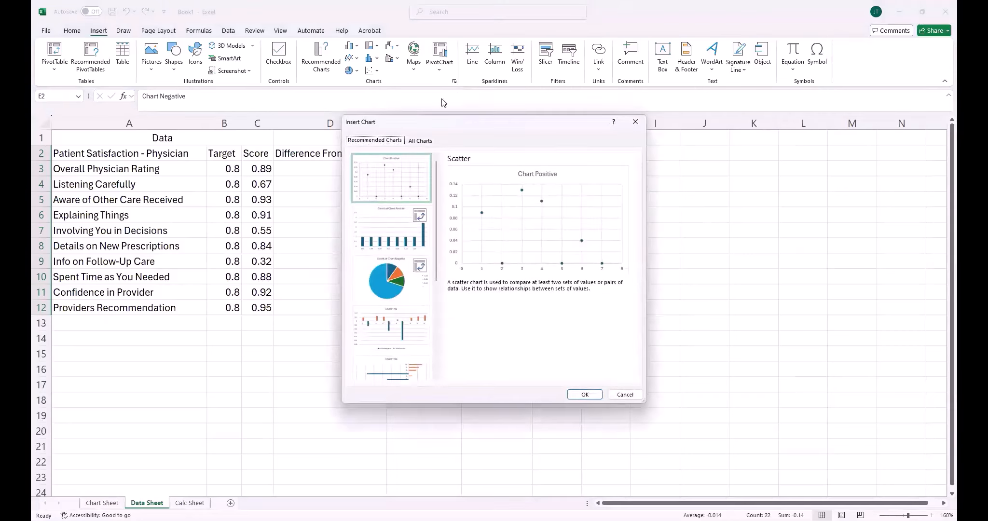
pyautogui.click(424, 142)
pyautogui.click(379, 219)
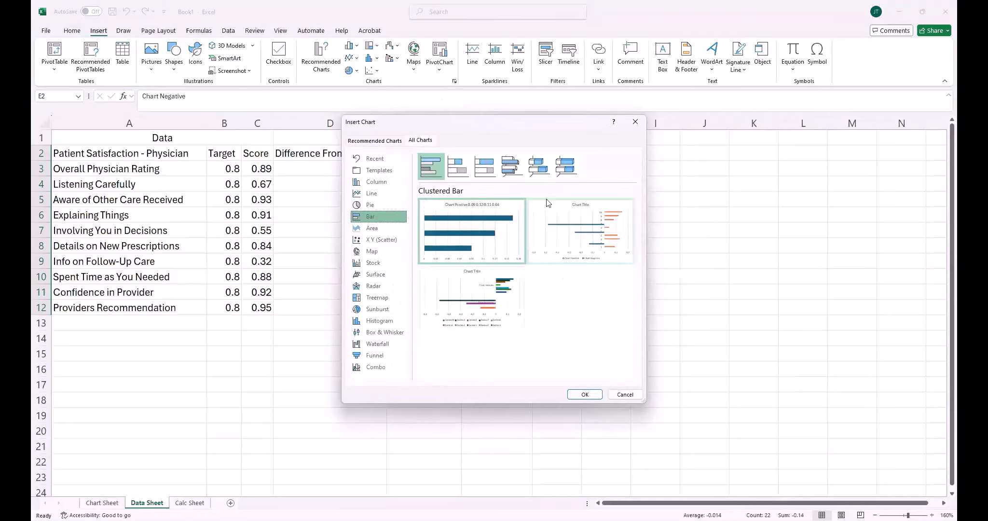
pyautogui.click(558, 226)
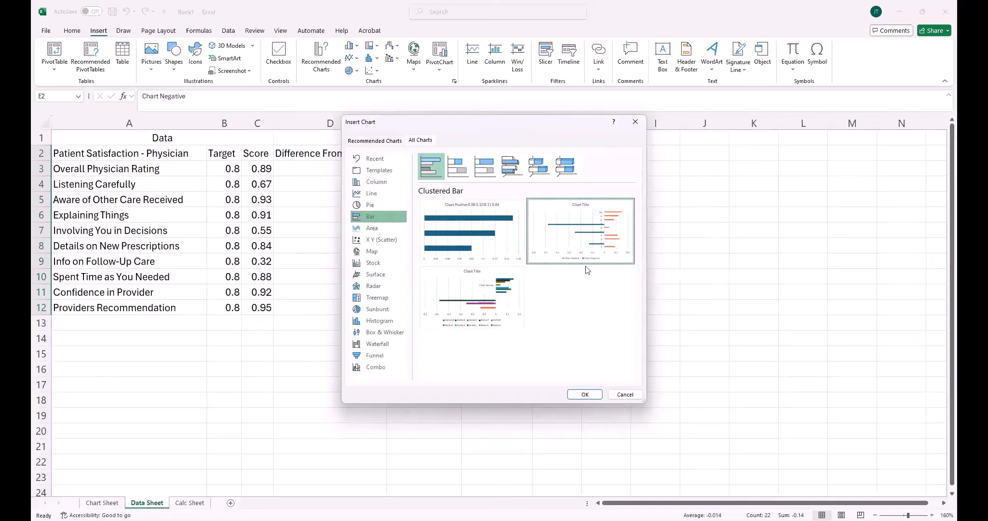
pyautogui.click(585, 394)
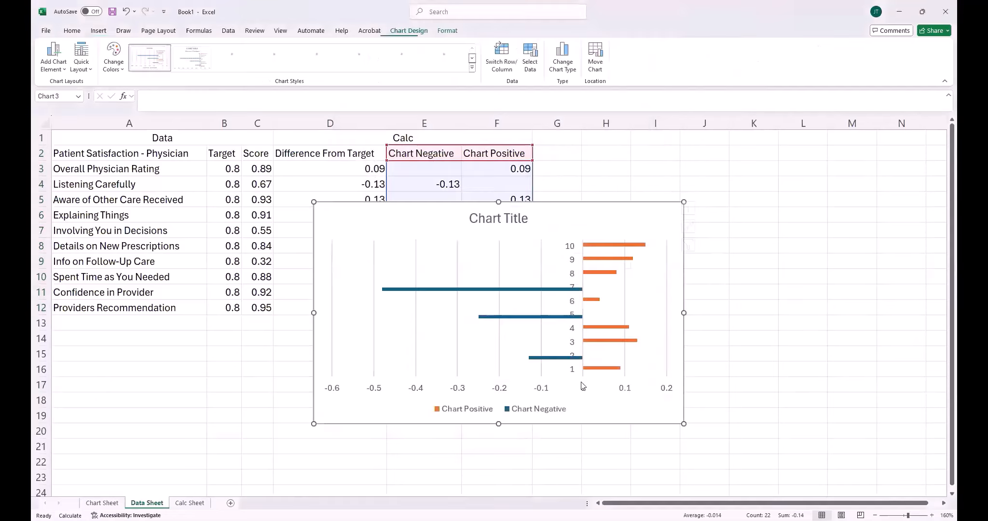
# - Move the new bar chart beside the data table so it no longer covers the data, and deselect it
pyautogui.moveTo(497, 204); pyautogui.dragTo(726, 206)
pyautogui.click(609, 182)
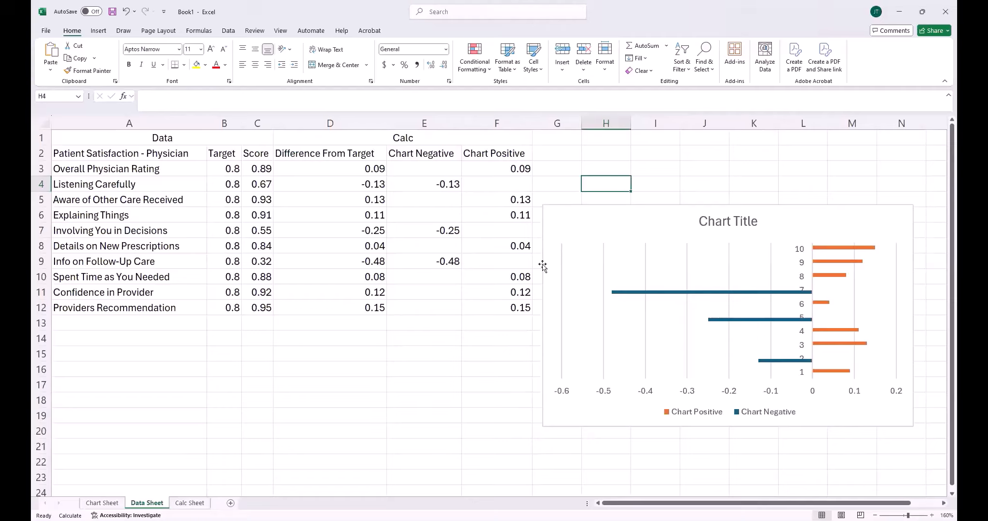
pyautogui.click(442, 168)
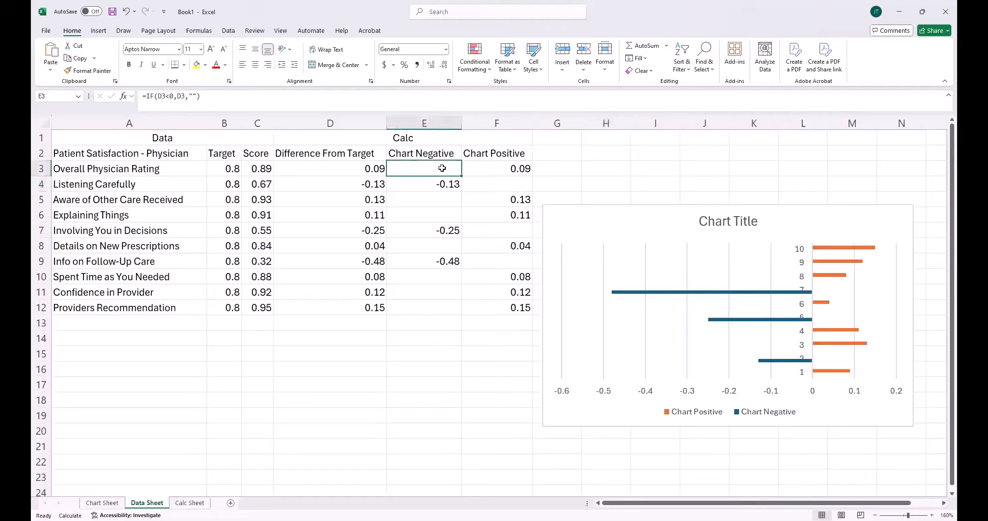
# - Change the Chart Negative formula in E3 to =IF(D3<0,D3/4,"") and fill it down to E12
pyautogui.click(181, 97)
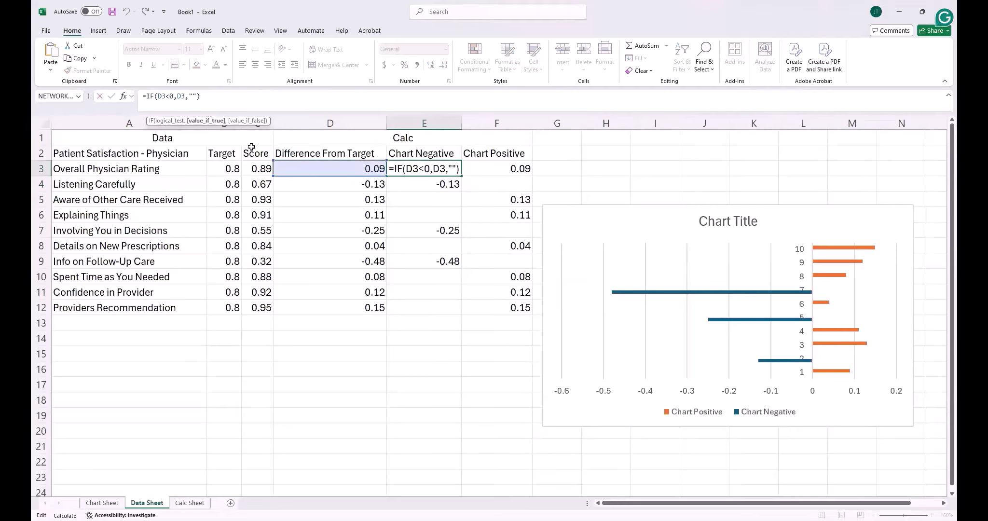
pyautogui.write('/')
pyautogui.press('BackSpace')
pyautogui.press('Return')
pyautogui.click(449, 169)
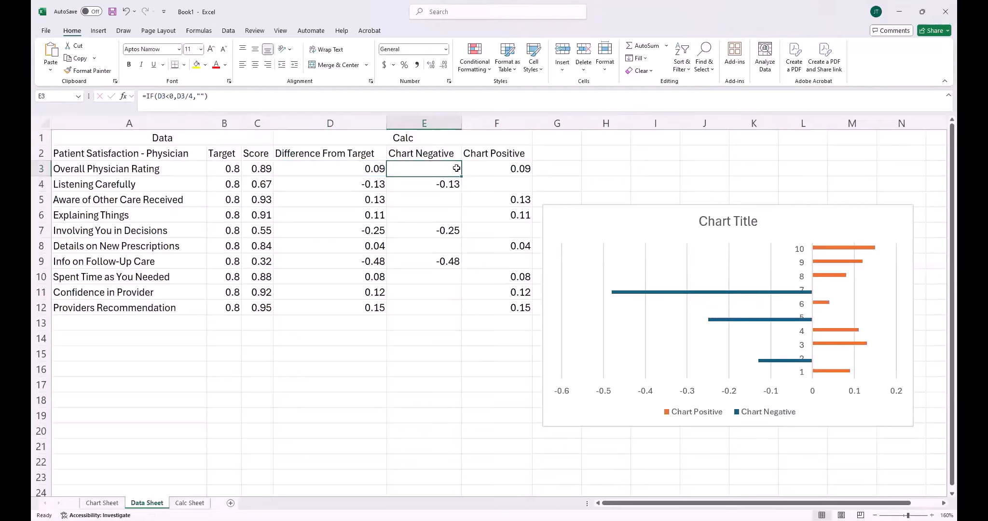
pyautogui.moveTo(462, 176); pyautogui.dragTo(454, 313)
pyautogui.click(606, 154)
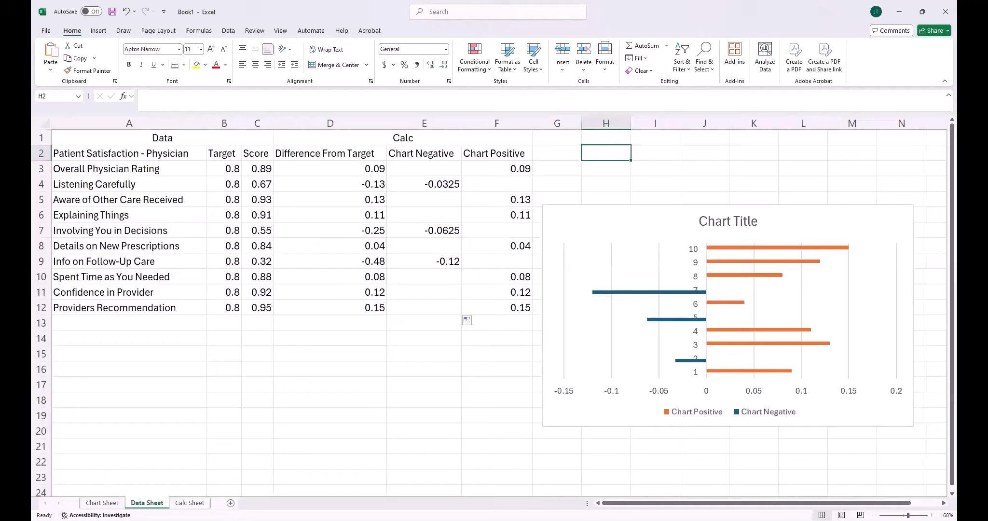
# - Cut the bar chart from the Data Sheet, paste it into the Chart Sheet, and position it over about D3:K17
pyautogui.click(575, 185)
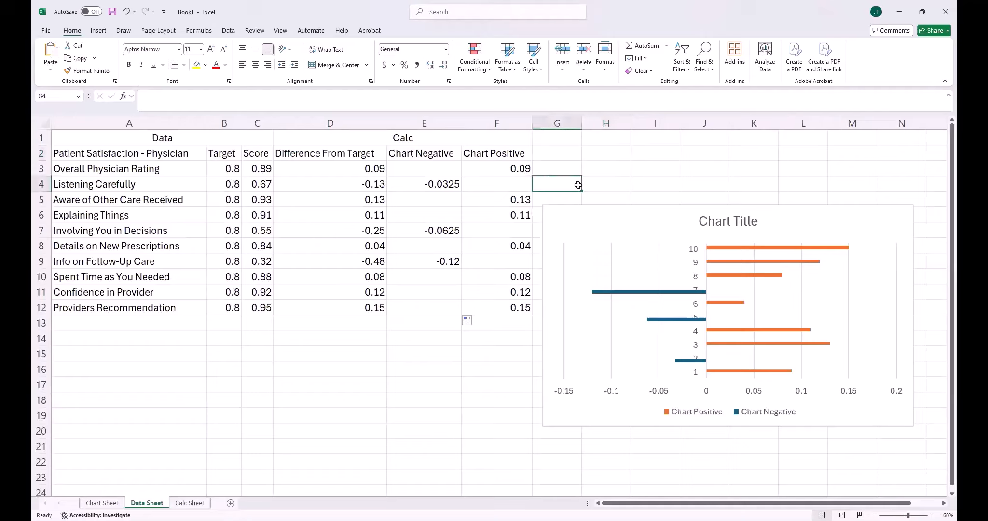
pyautogui.click(591, 218)
pyautogui.rightClick(594, 217)
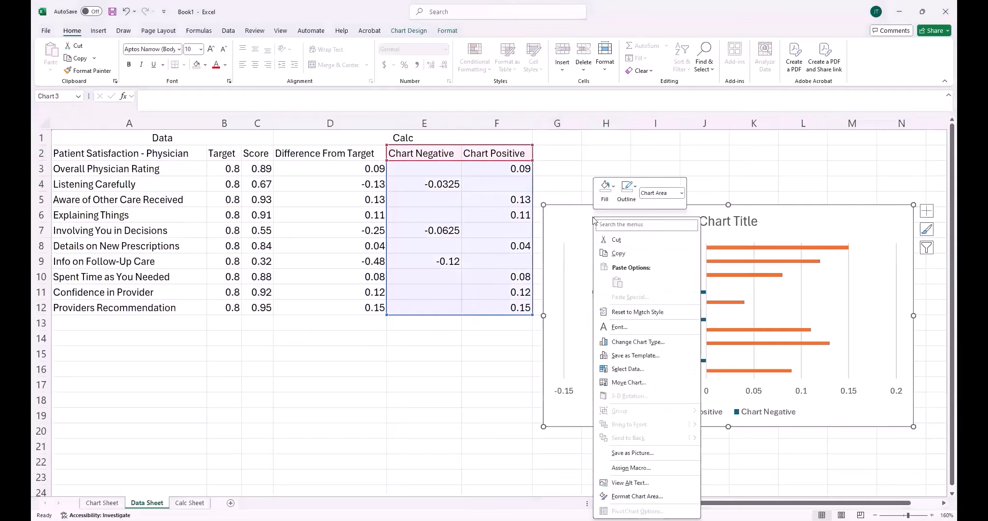
pyautogui.click(617, 240)
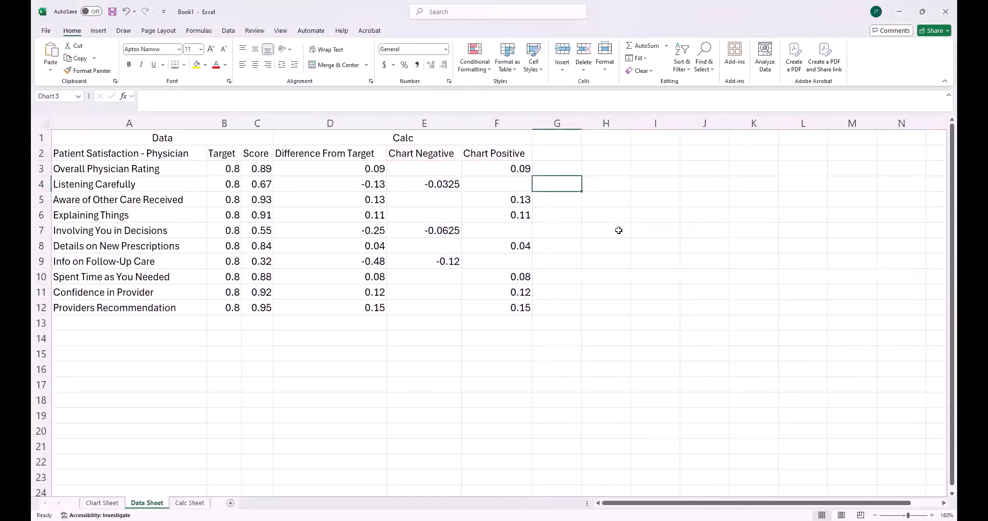
pyautogui.click(103, 503)
pyautogui.click(184, 216)
pyautogui.rightClick(185, 215)
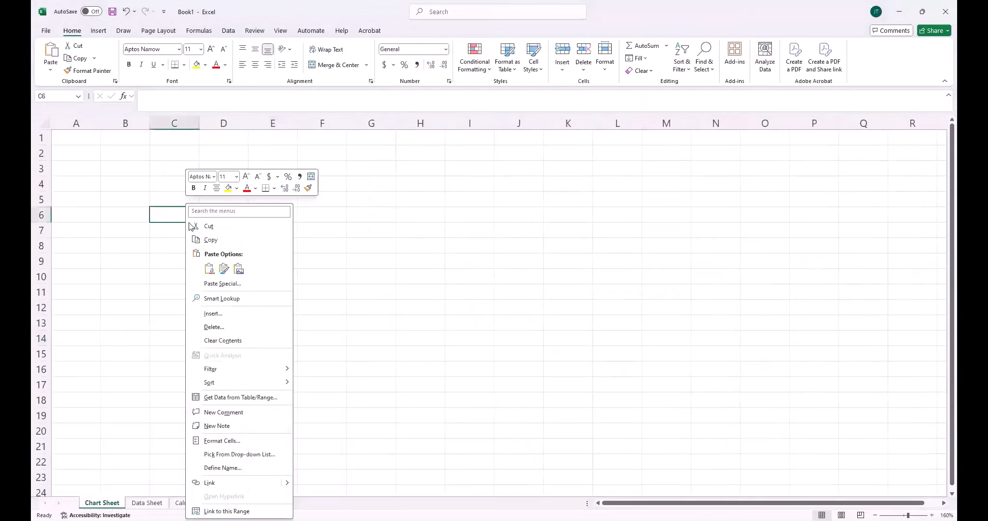
pyautogui.click(209, 269)
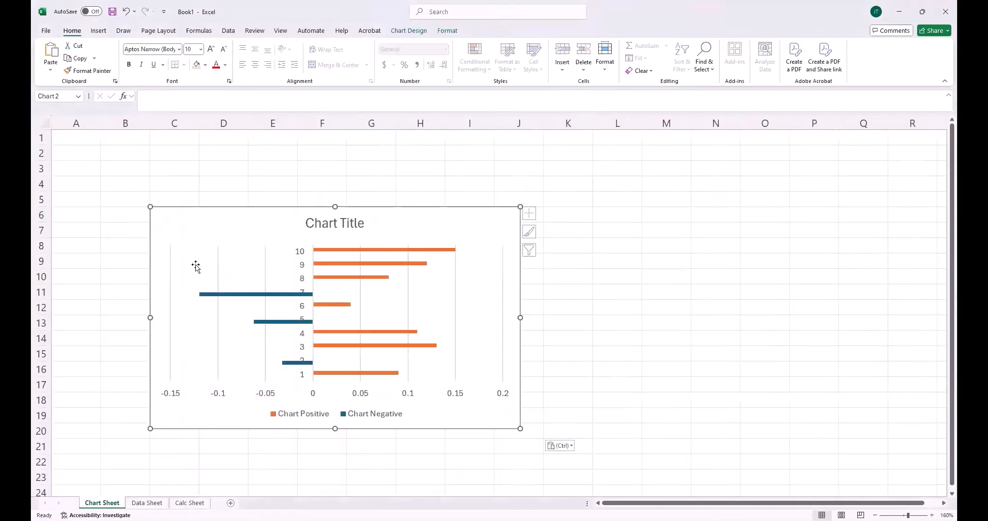
pyautogui.moveTo(174, 218); pyautogui.dragTo(229, 175)
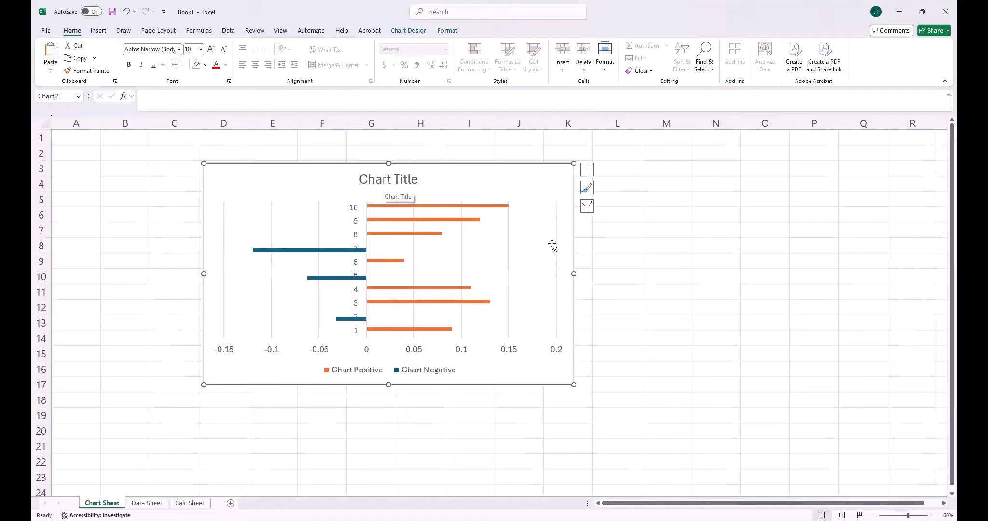
pyautogui.click(605, 253)
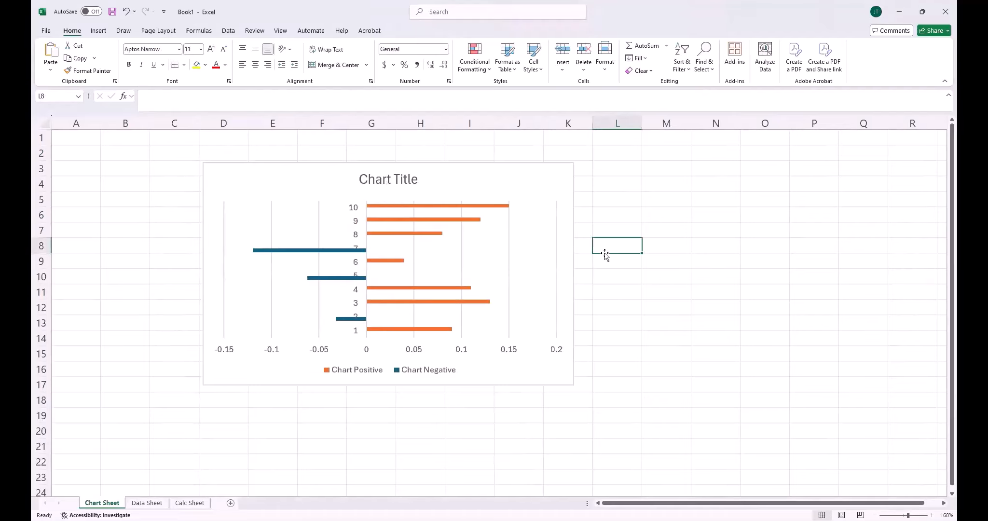
# - Format the chart's vertical category axis to list its categories in reverse order
pyautogui.click(358, 220)
pyautogui.rightClick(358, 220)
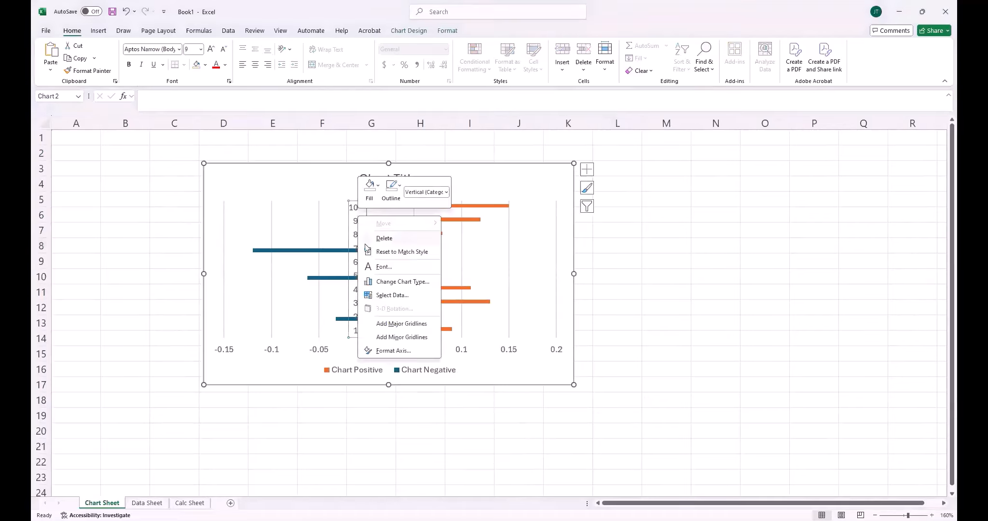
pyautogui.click(408, 354)
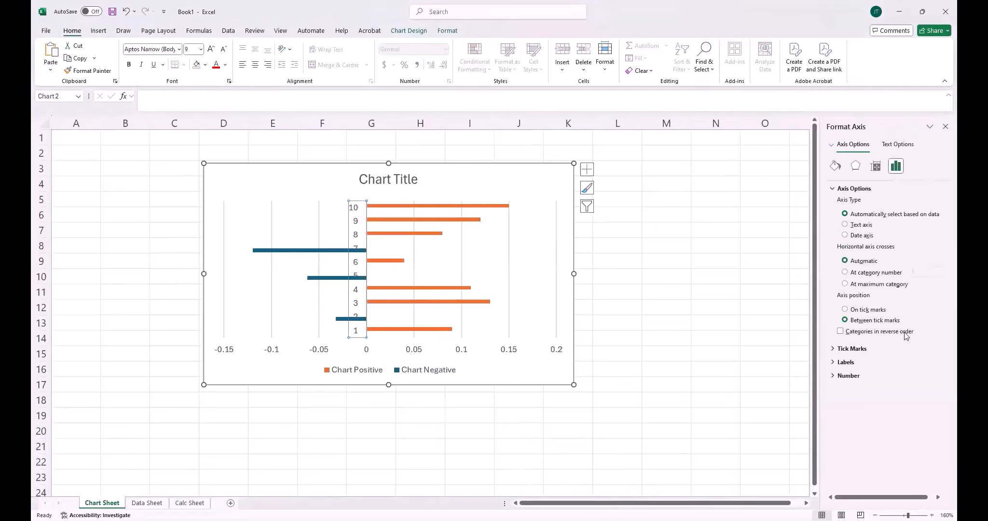
pyautogui.click(862, 332)
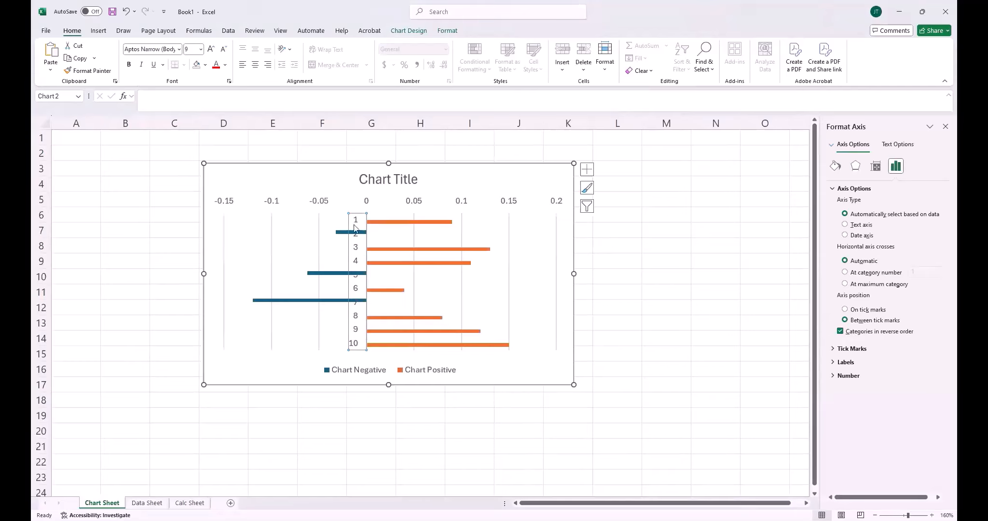
# - Give the vertical category axis a solid black line
pyautogui.click(835, 166)
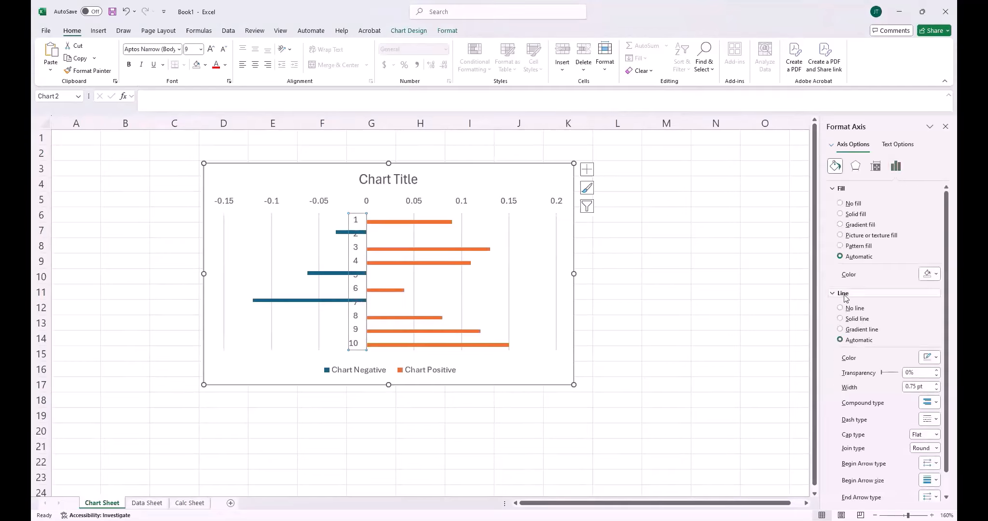
pyautogui.click(856, 319)
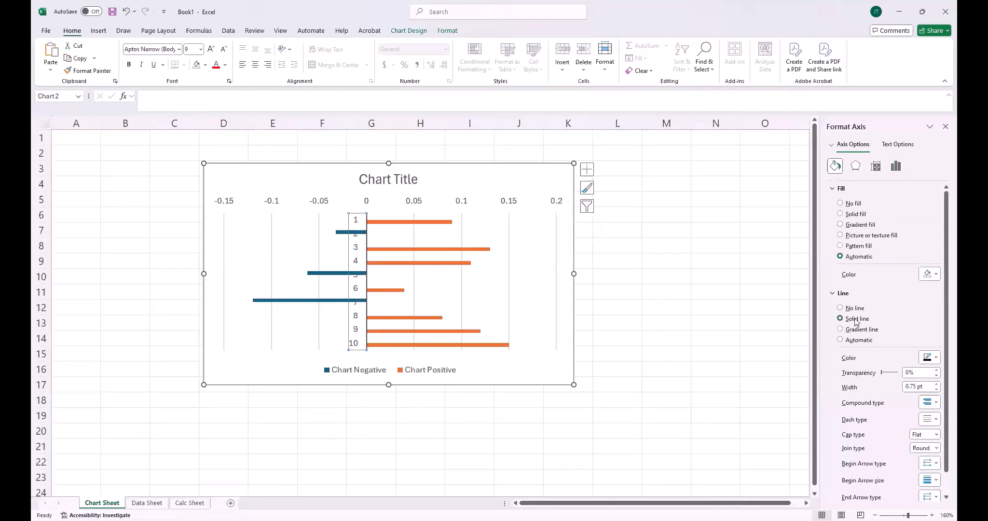
pyautogui.click(929, 358)
pyautogui.click(886, 405)
# - Hide the vertical axis labels by setting their text fill to No fill, and close the axis formatting
pyautogui.click(898, 145)
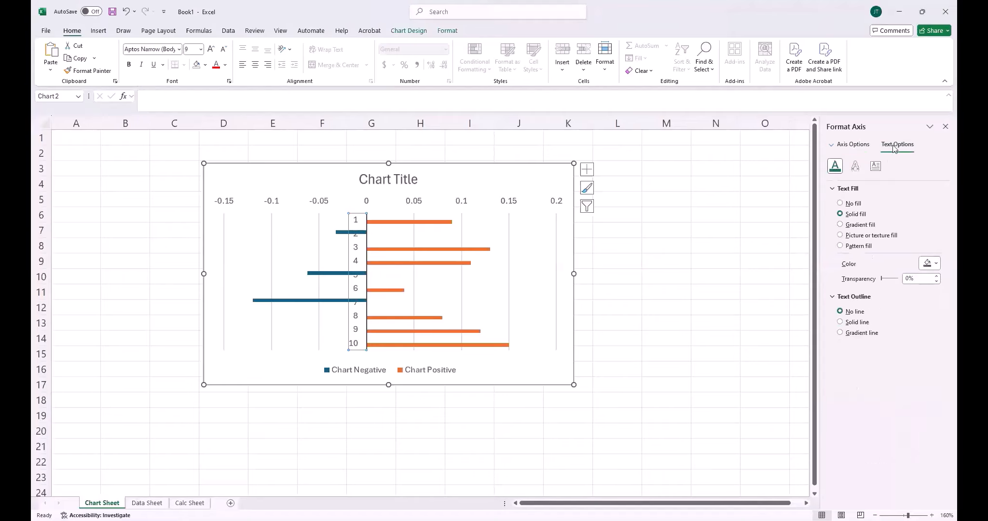
pyautogui.click(854, 204)
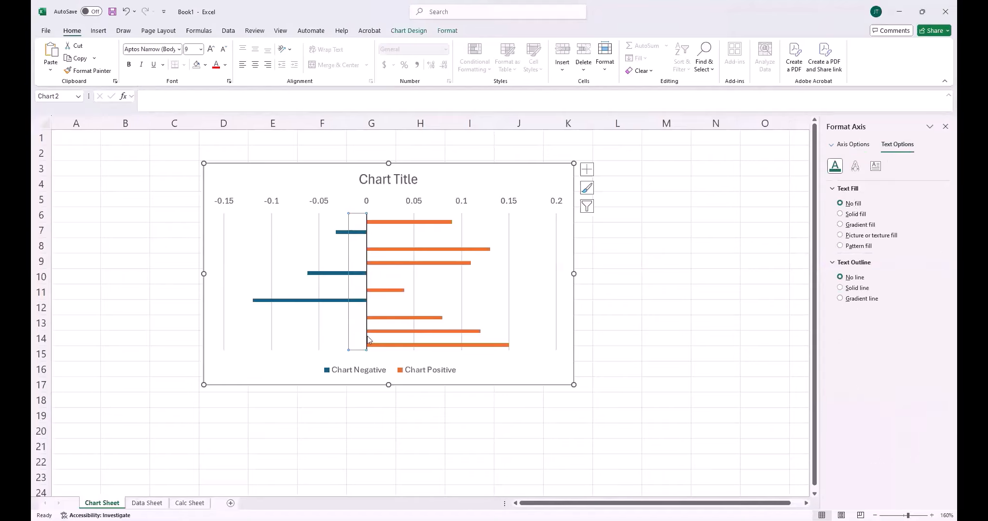
pyautogui.click(944, 127)
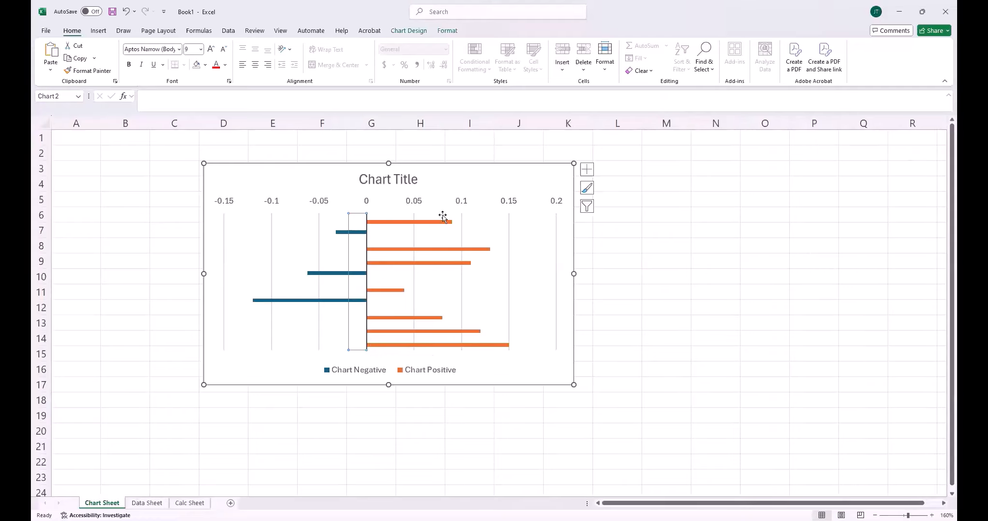
# - Delete the horizontal value axis, vertical gridlines, legend and chart title from the bar chart
pyautogui.click(418, 202)
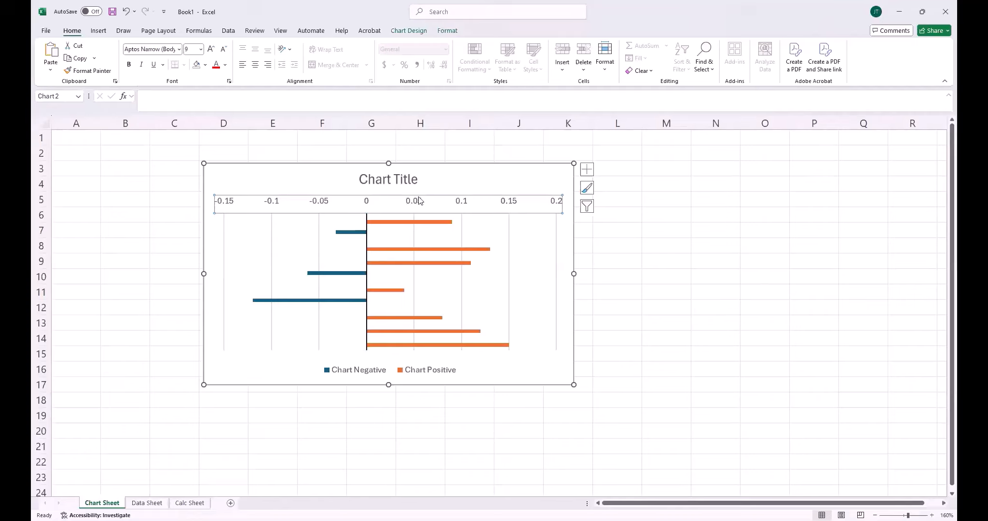
pyautogui.press('Delete')
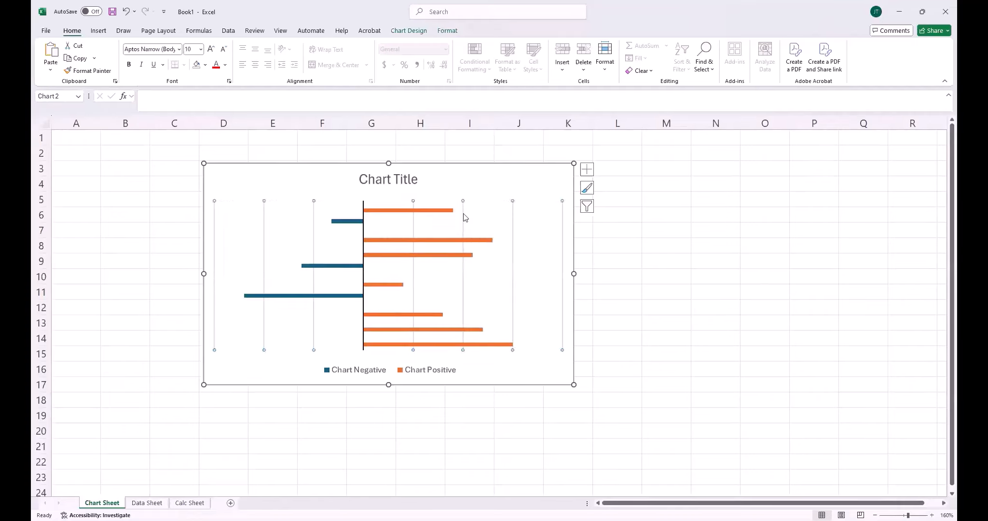
pyautogui.press('Delete')
pyautogui.click(431, 373)
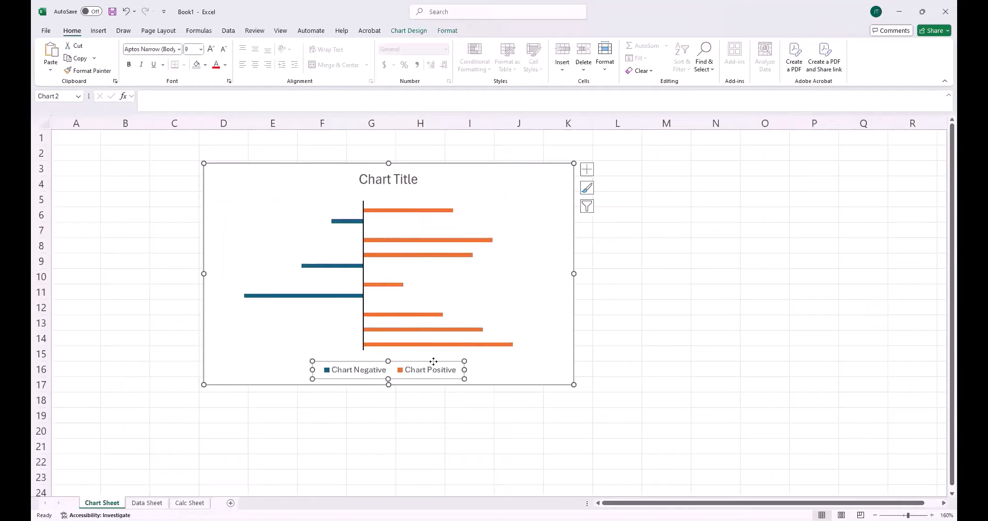
pyautogui.press('Delete')
pyautogui.click(391, 187)
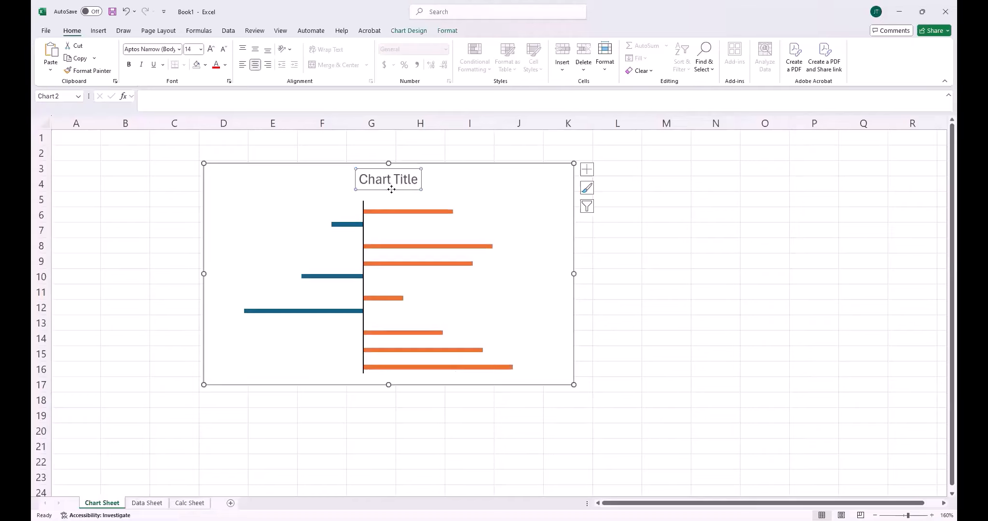
pyautogui.press('Delete')
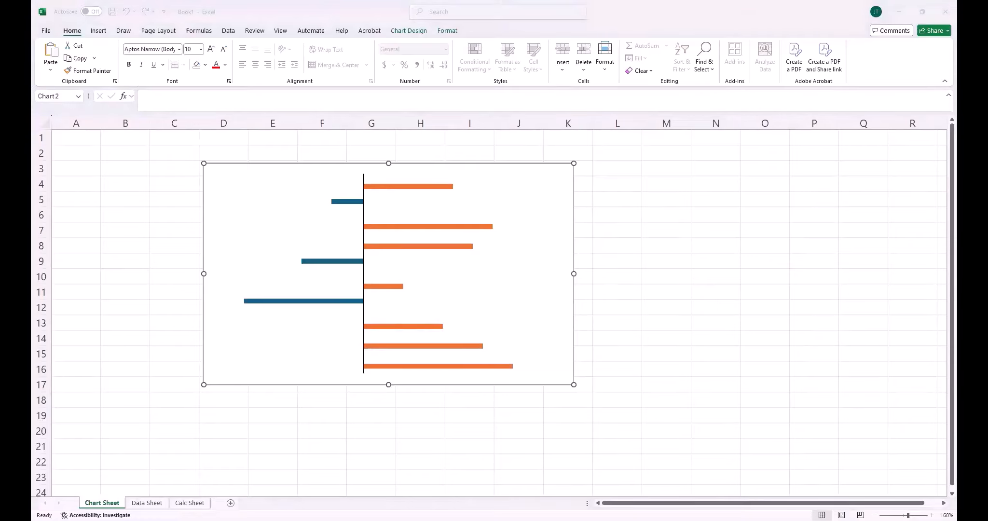
# - Set the Chart Positive series overlap to 100% and gap width to 0%, and deselect the chart
pyautogui.click(407, 188)
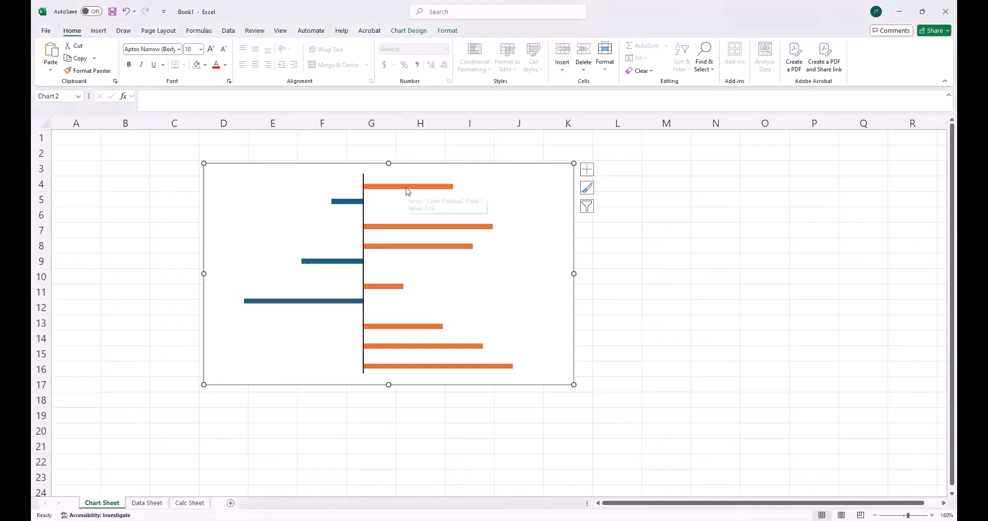
pyautogui.rightClick(407, 187)
pyautogui.click(456, 291)
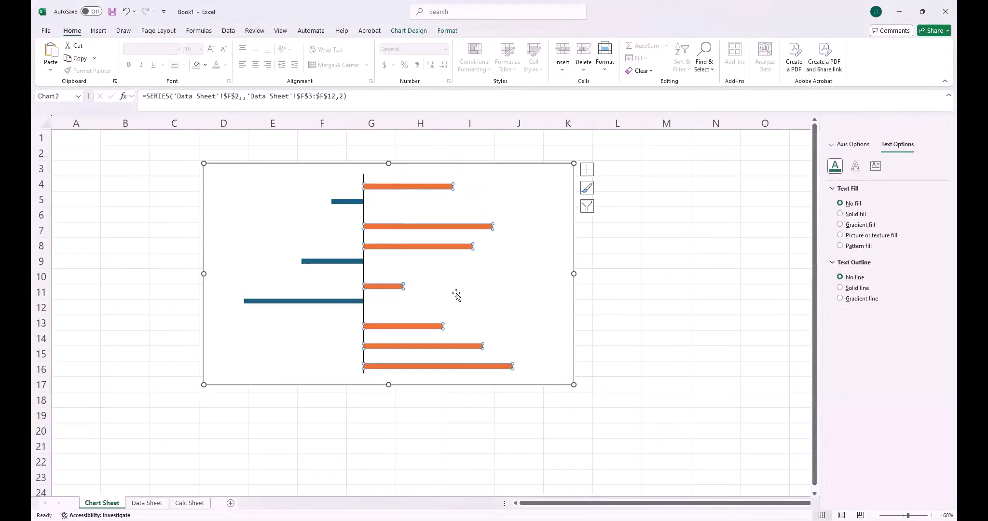
pyautogui.click(925, 237)
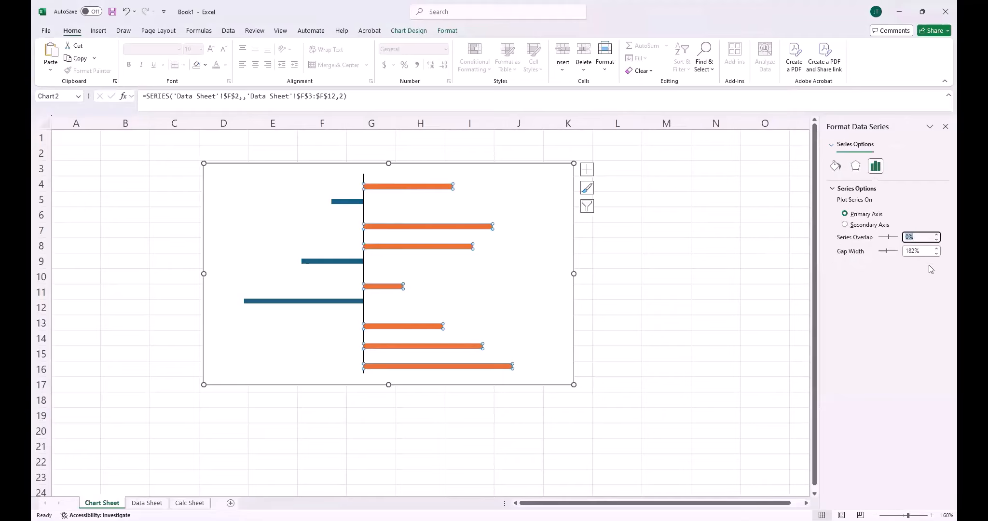
pyautogui.press('Return')
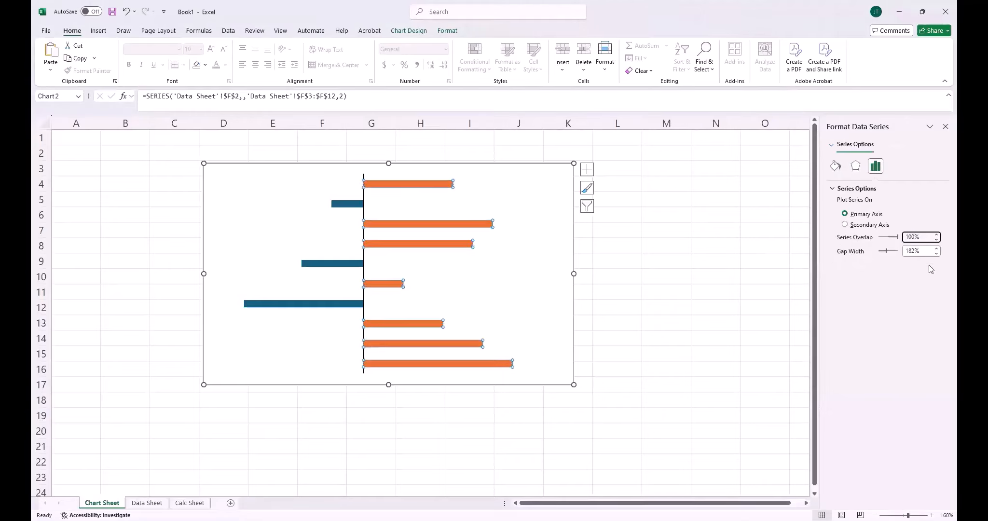
pyautogui.click(919, 251)
pyautogui.write('0')
pyautogui.press('Return')
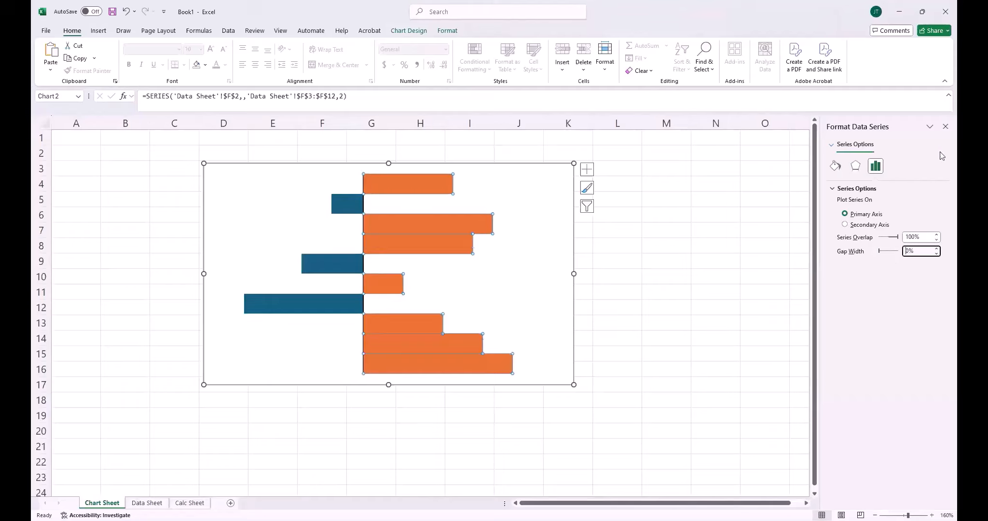
pyautogui.click(671, 248)
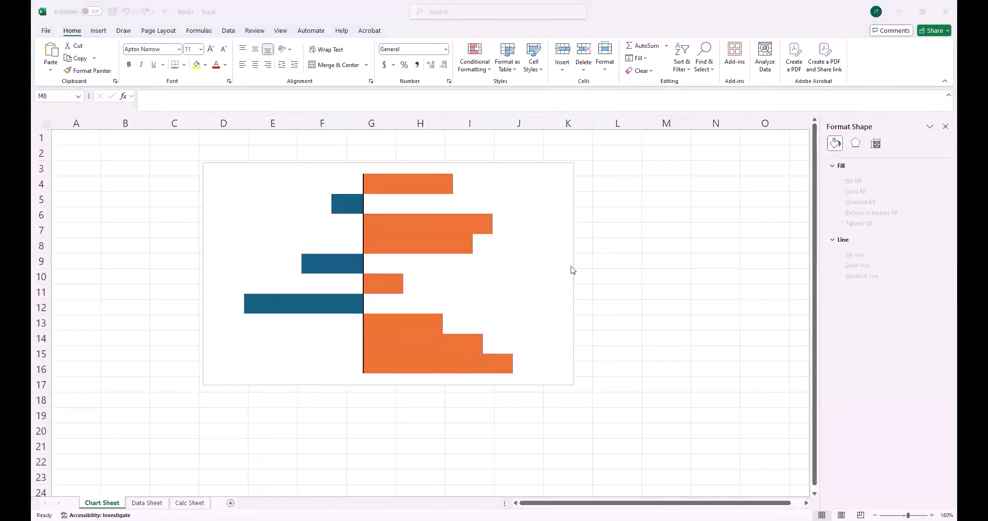
# - Apply a gradient fill to the orange Chart Positive bars
pyautogui.click(397, 184)
pyautogui.rightClick(397, 184)
pyautogui.click(437, 288)
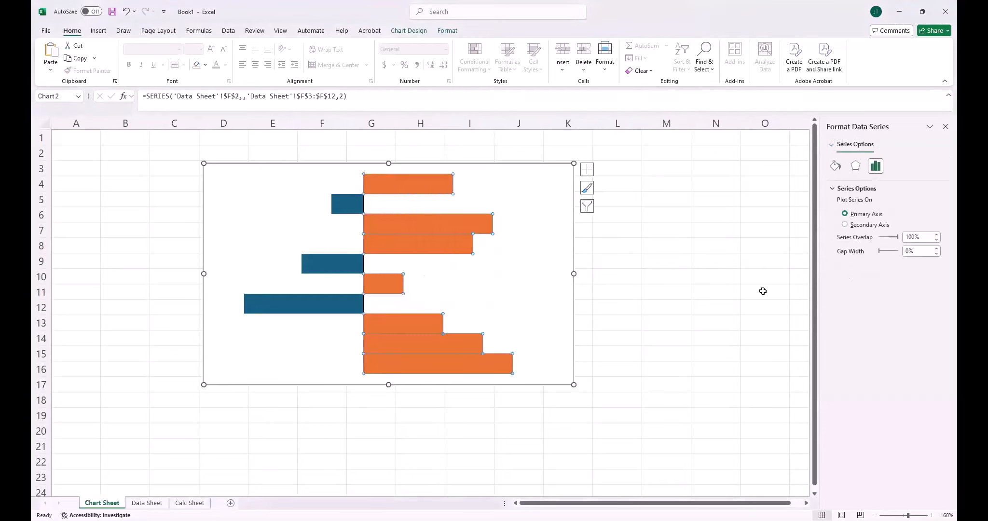
pyautogui.click(836, 169)
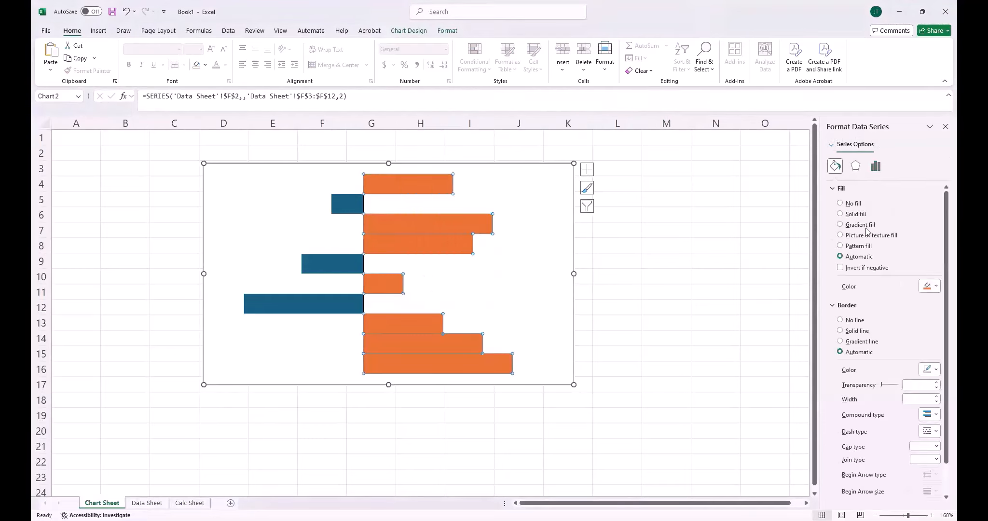
pyautogui.click(864, 225)
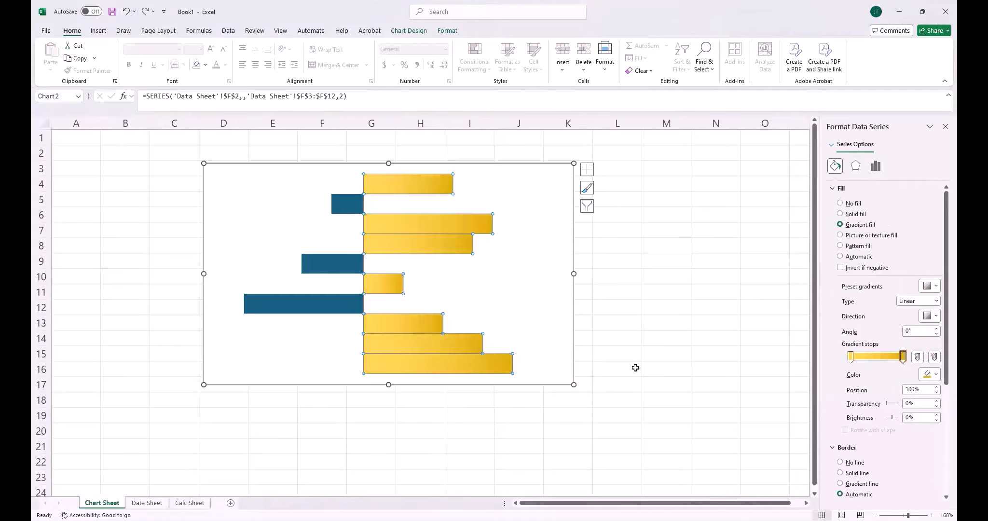
# - Set the 100% gradient stop of the Chart Positive bars to the custom colour #54B4CC
pyautogui.click(935, 375)
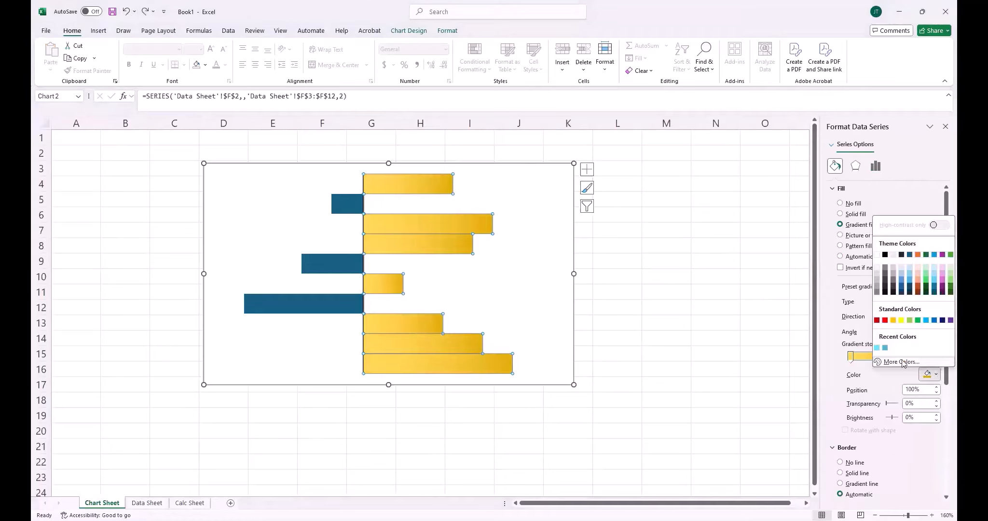
pyautogui.click(901, 362)
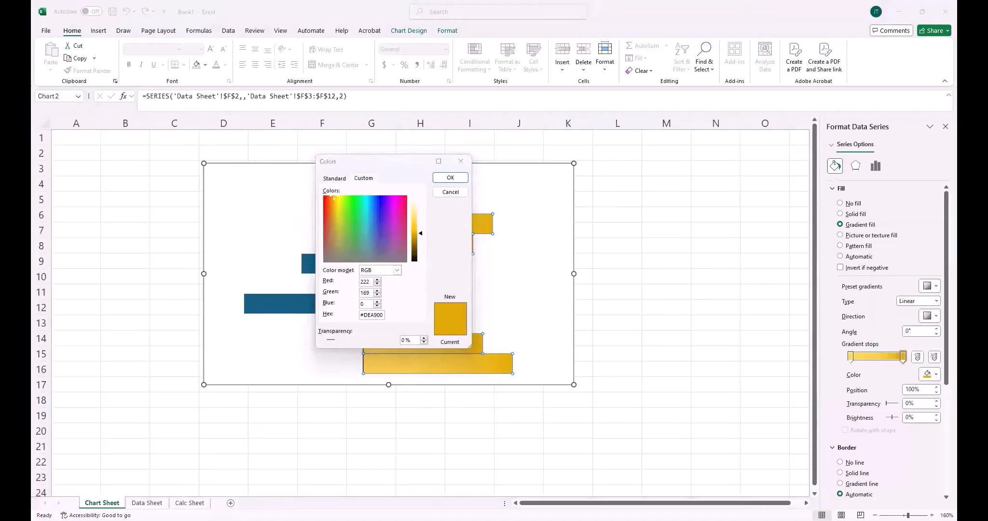
pyautogui.doubleClick(372, 317)
pyautogui.rightClick(372, 317)
pyautogui.click(356, 347)
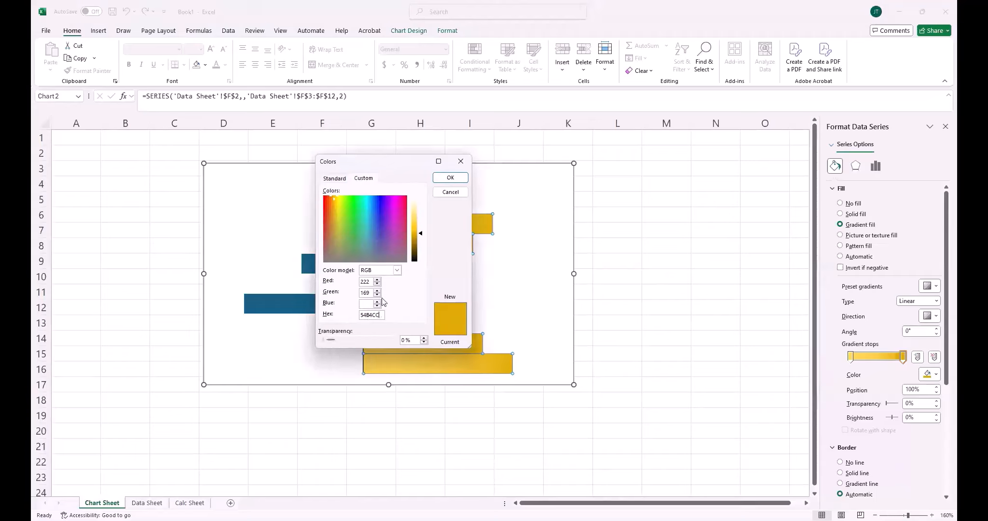
pyautogui.click(450, 177)
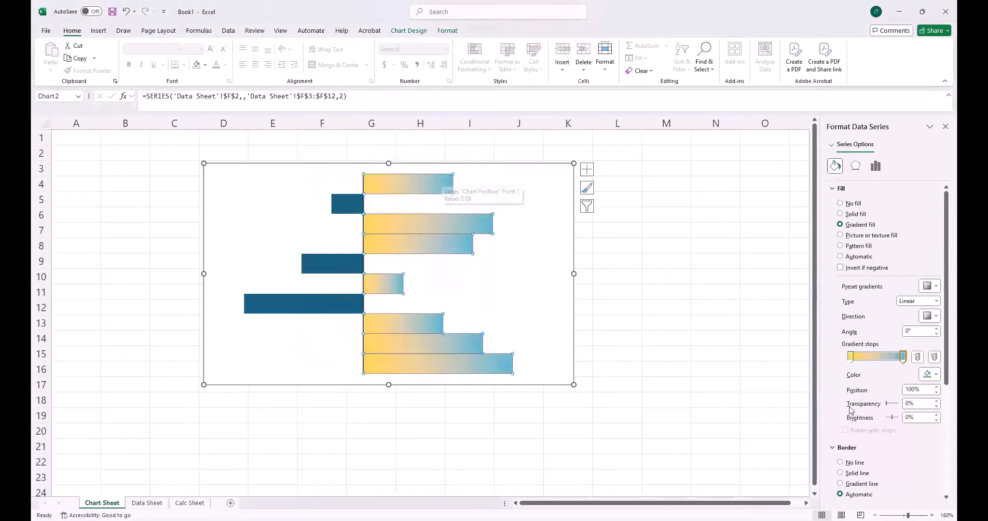
# - Set the 0% gradient stop of the Chart Positive bars to #68E0FF, close the series formatting and deselect the chart
pyautogui.click(851, 357)
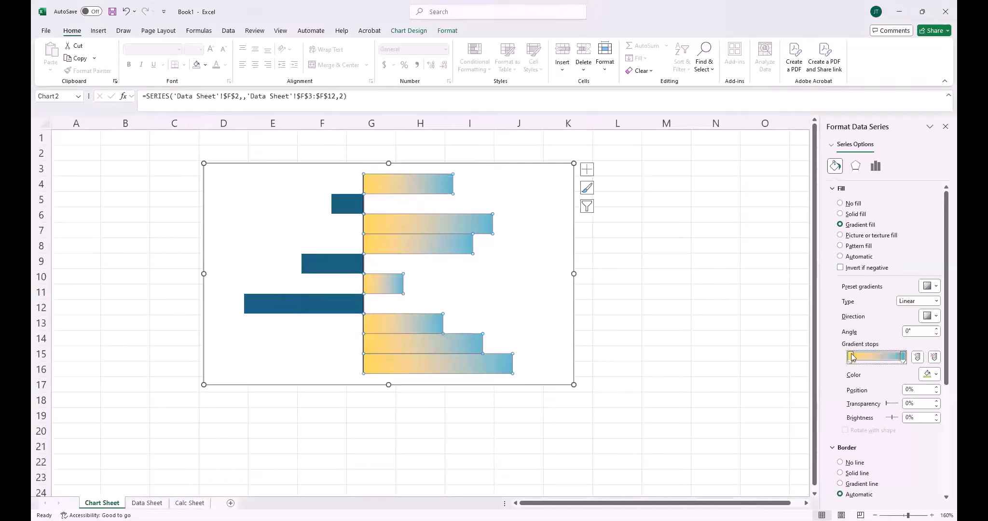
pyautogui.click(932, 375)
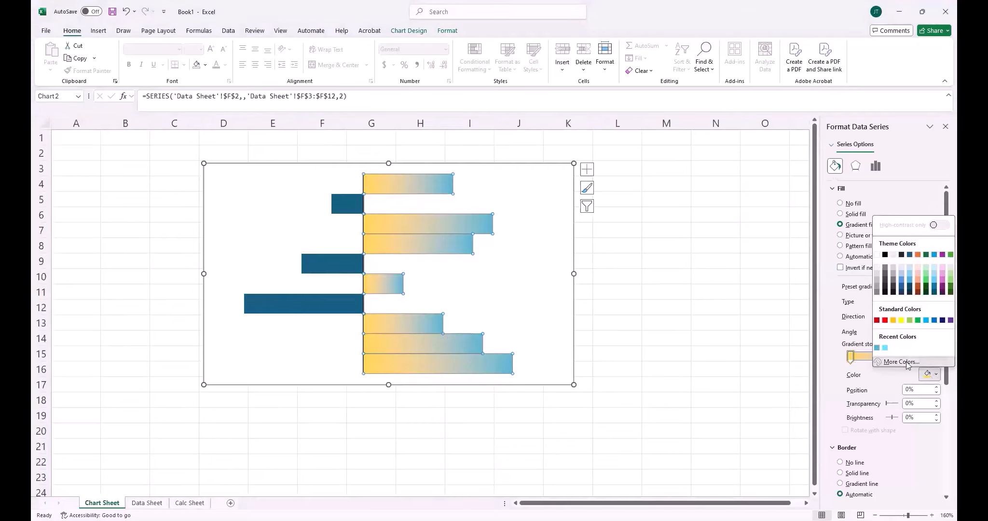
pyautogui.click(901, 361)
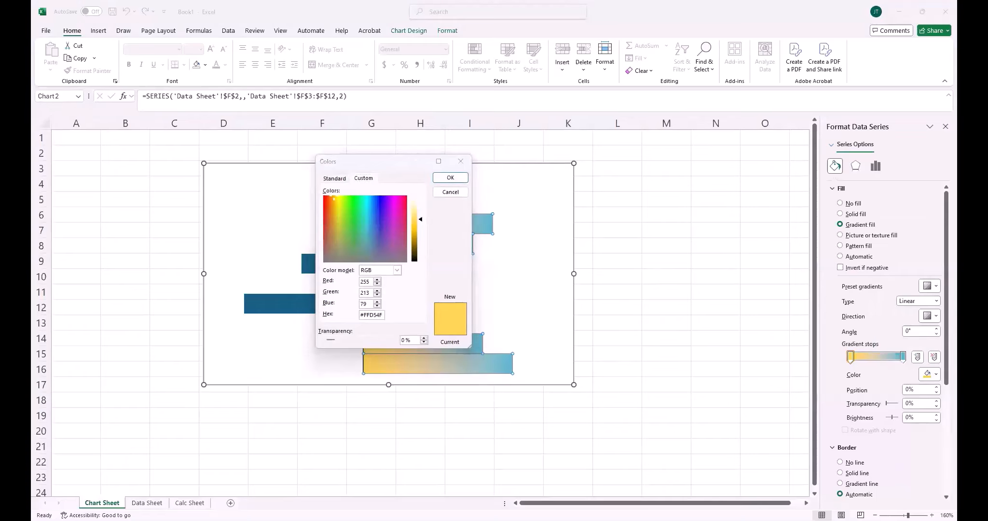
pyautogui.rightClick(372, 315)
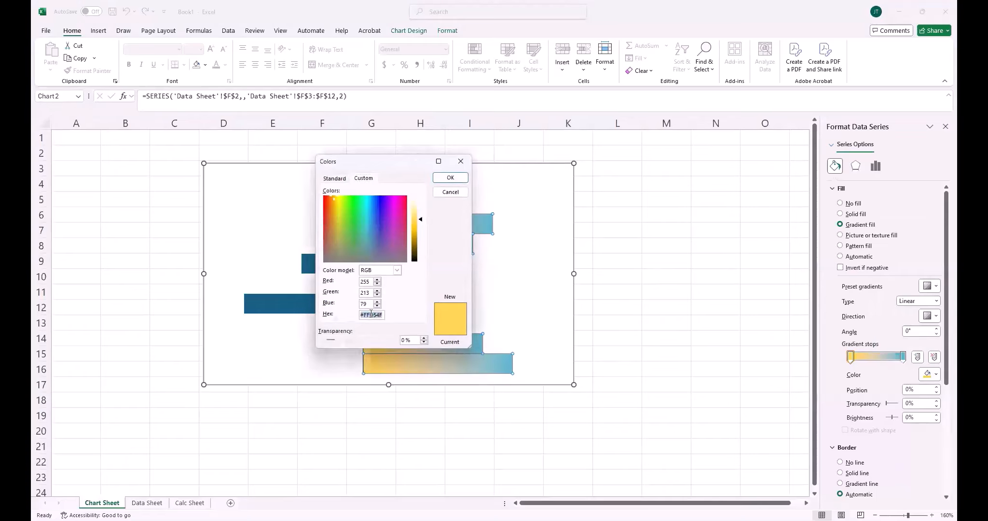
pyautogui.click(358, 341)
pyautogui.click(447, 178)
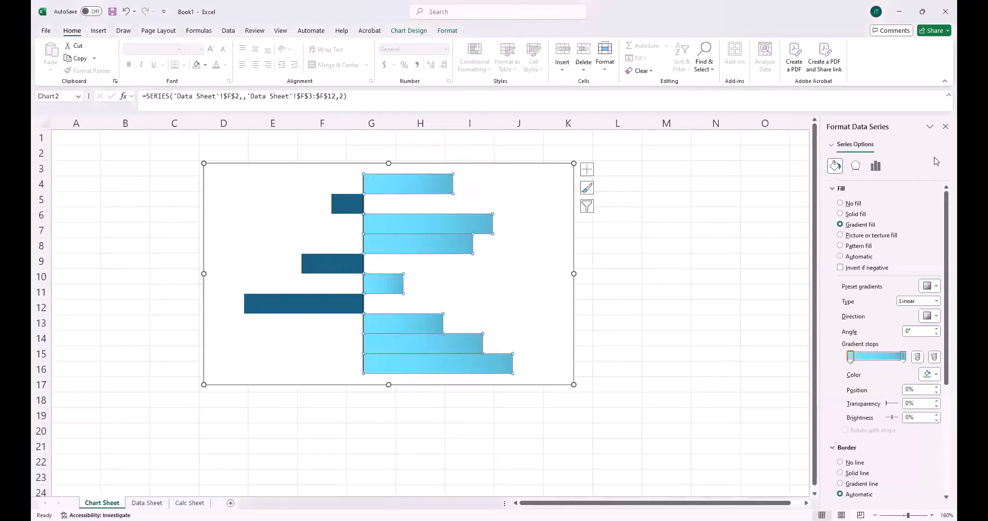
pyautogui.click(946, 127)
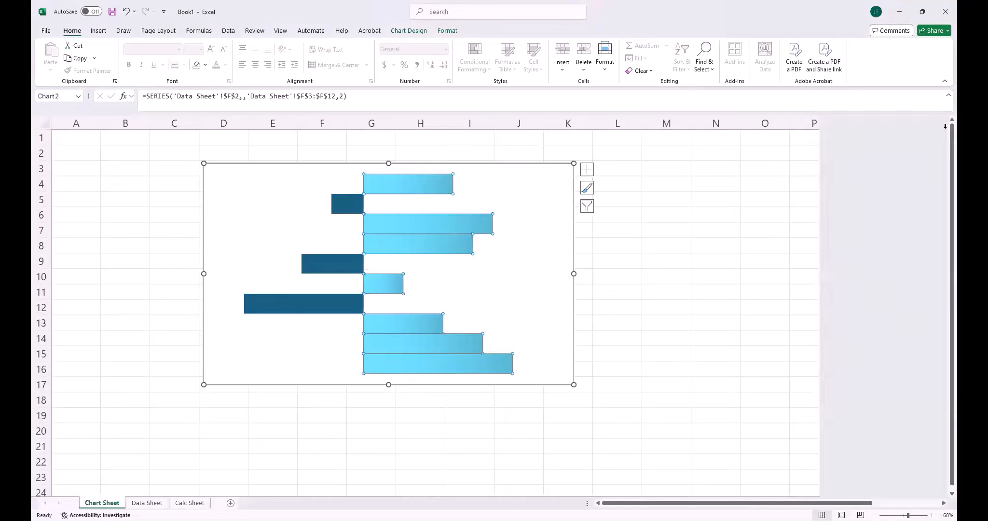
pyautogui.click(699, 225)
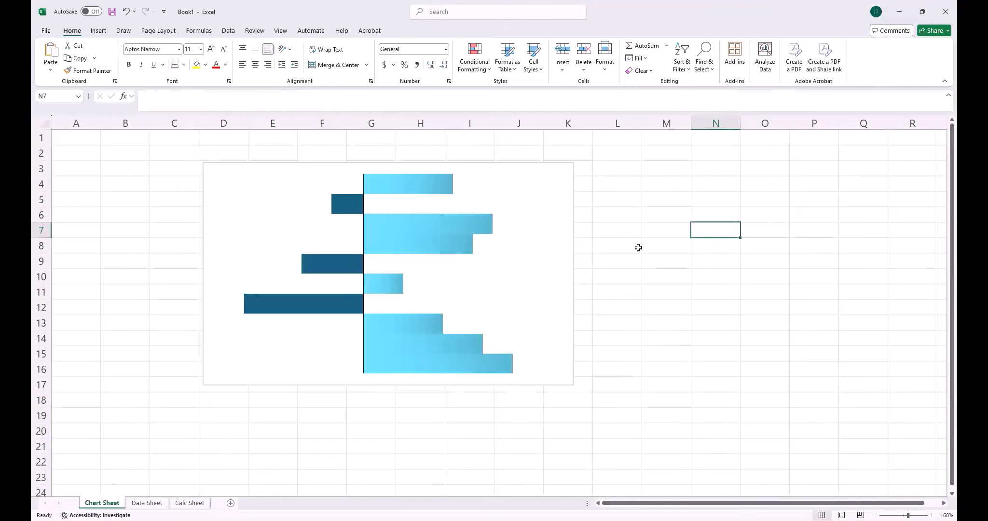
# - Give the dark blue Chart Negative bars a linear gradient fill at 180° with the 100% stop coloured #DEA900
pyautogui.click(345, 203)
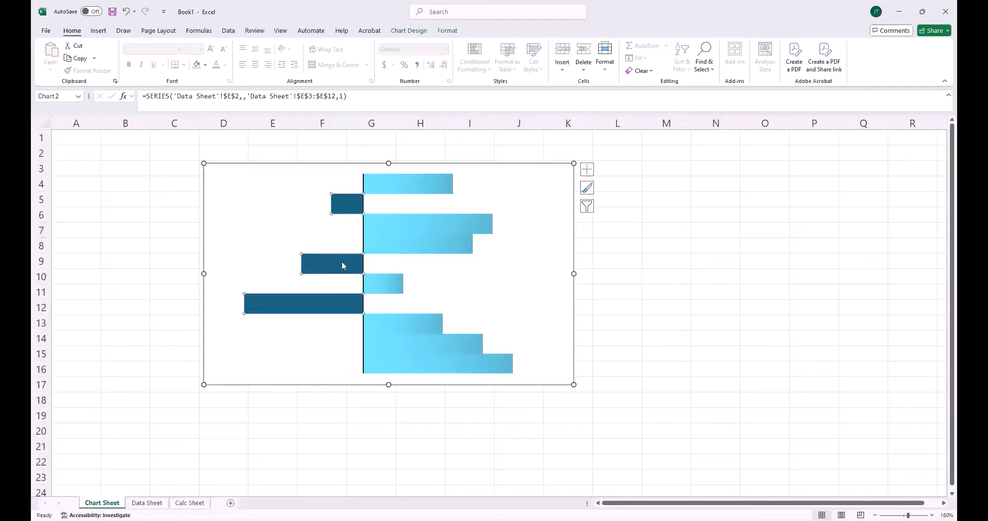
pyautogui.rightClick(345, 203)
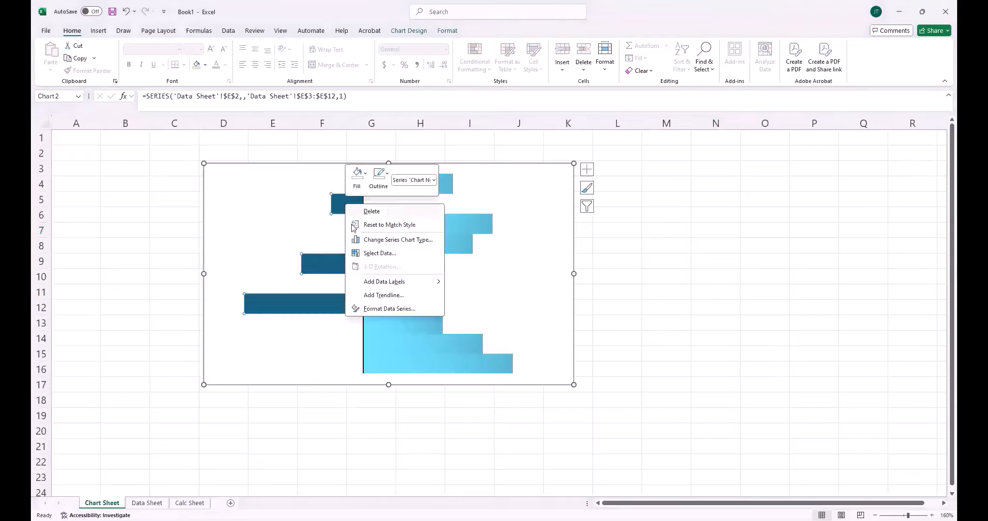
pyautogui.click(389, 309)
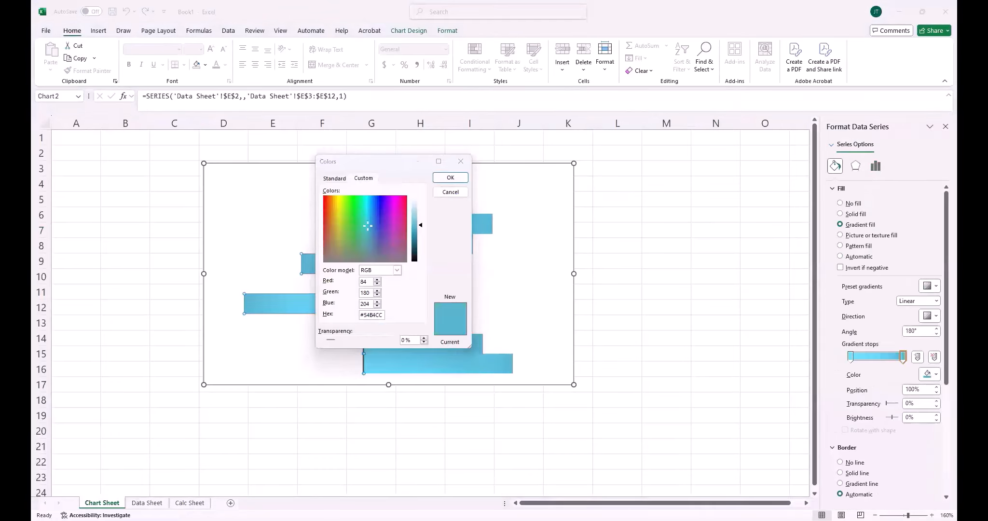
pyautogui.doubleClick(372, 316)
pyautogui.rightClick(372, 316)
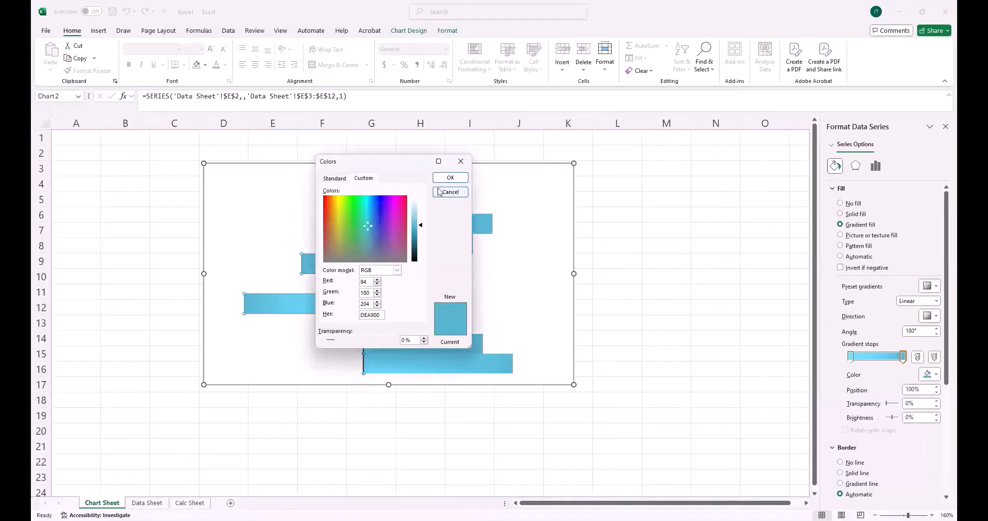
pyautogui.click(450, 178)
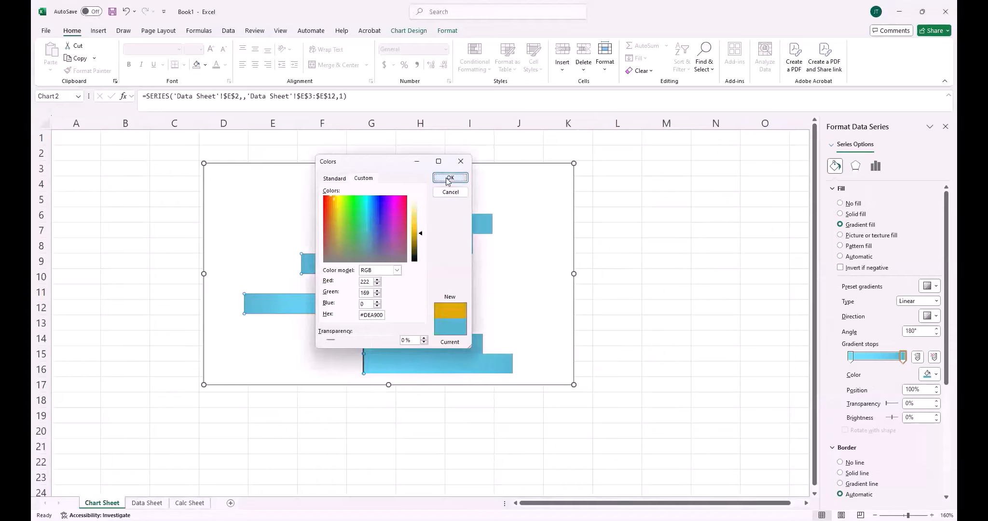
# - Set the 0% gradient stop of the Chart Negative bars to #FFD54F and close the series formatting
pyautogui.click(851, 356)
pyautogui.click(930, 376)
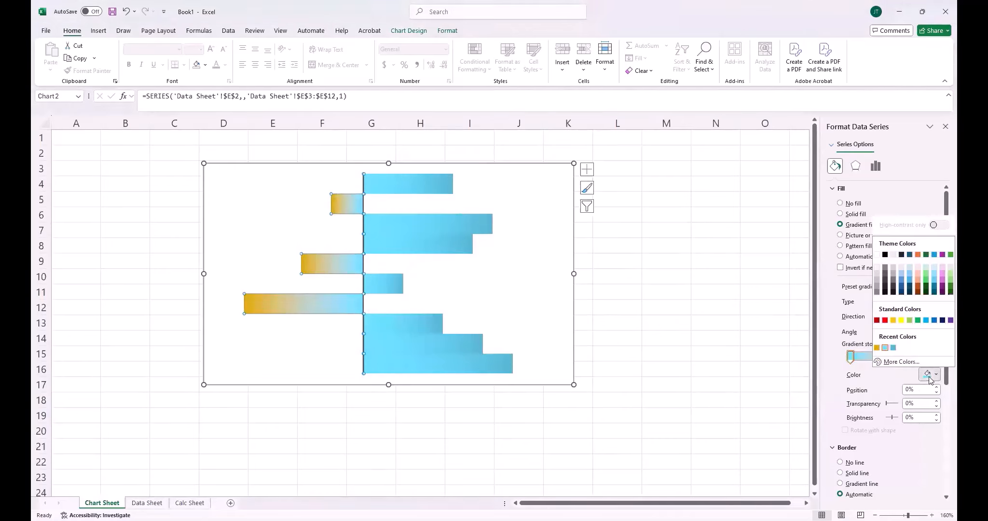
pyautogui.click(900, 362)
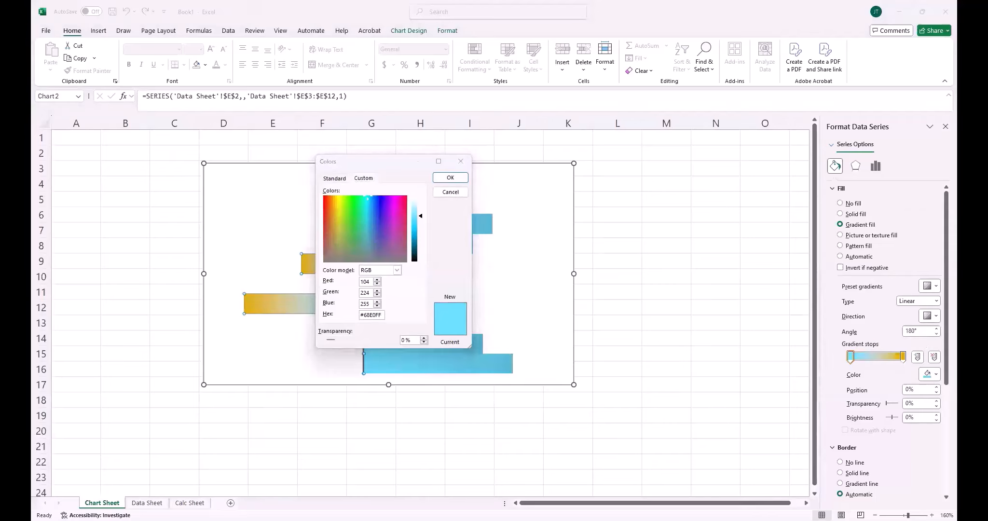
pyautogui.doubleClick(378, 315)
pyautogui.rightClick(377, 315)
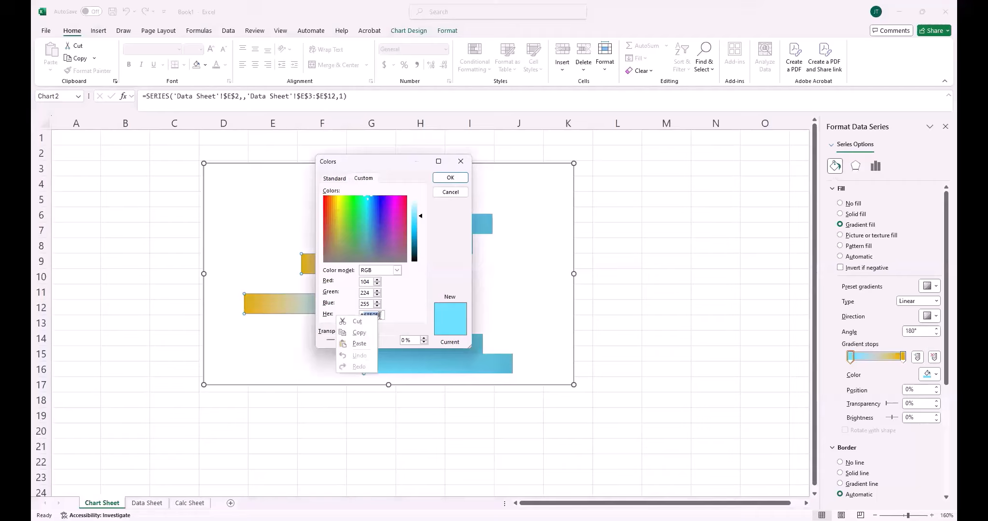
pyautogui.click(359, 344)
pyautogui.click(450, 177)
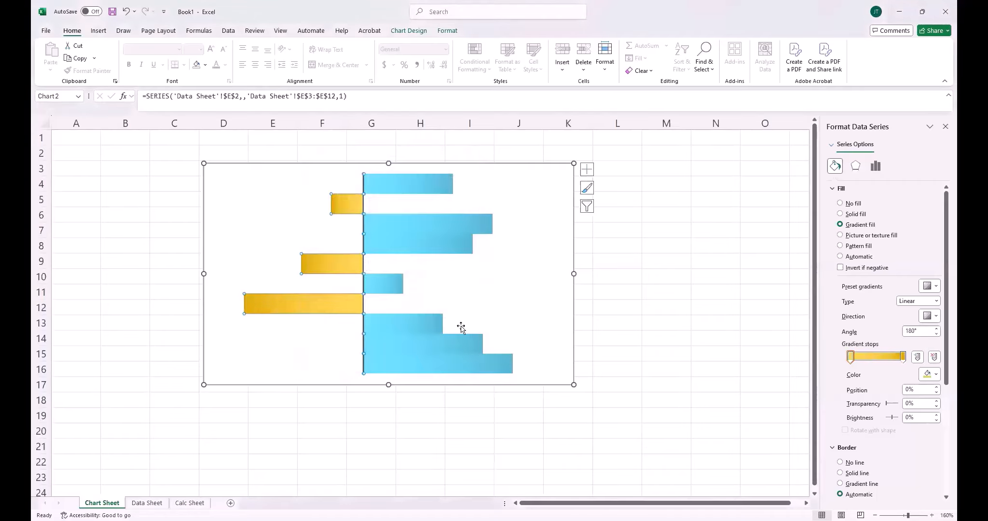
pyautogui.press('Escape')
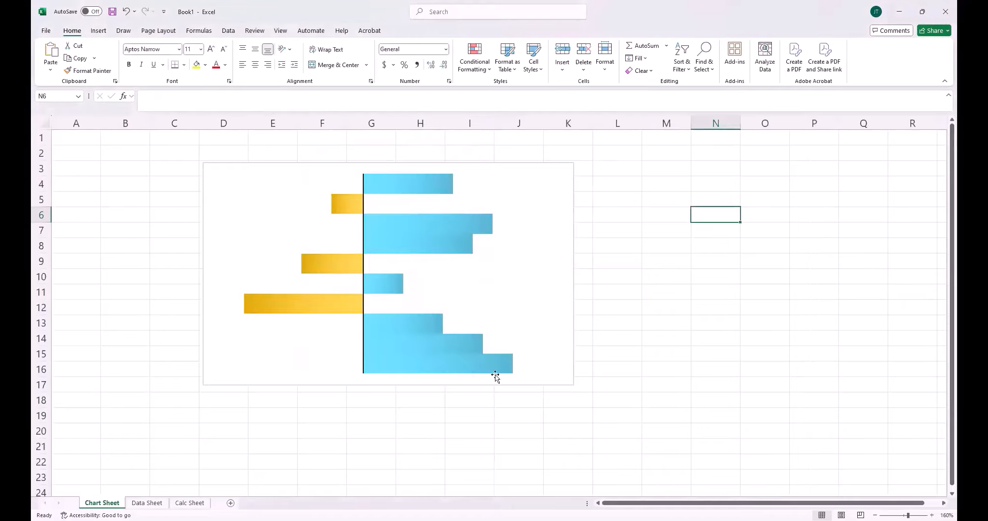
# - Set the bar chart's plot area to No Fill and No Outline
pyautogui.click(255, 213)
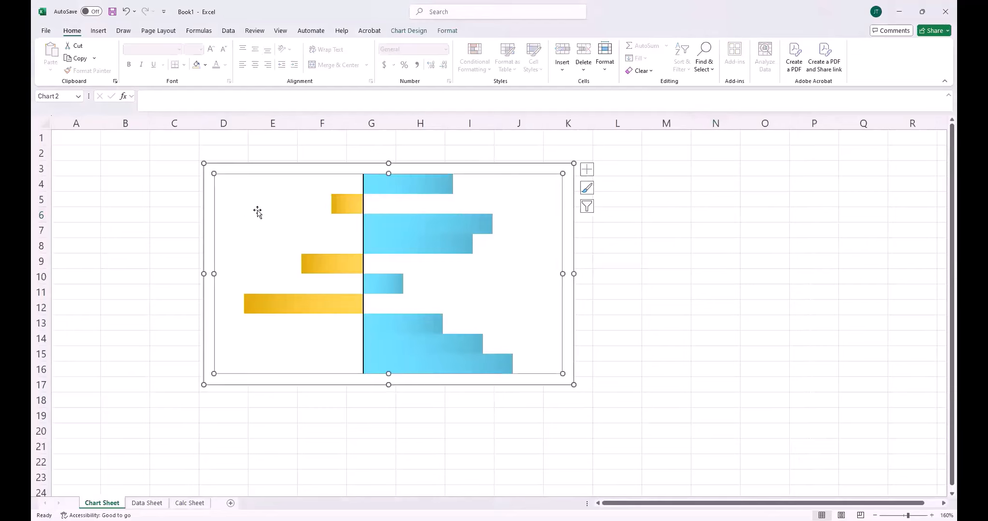
pyautogui.click(447, 31)
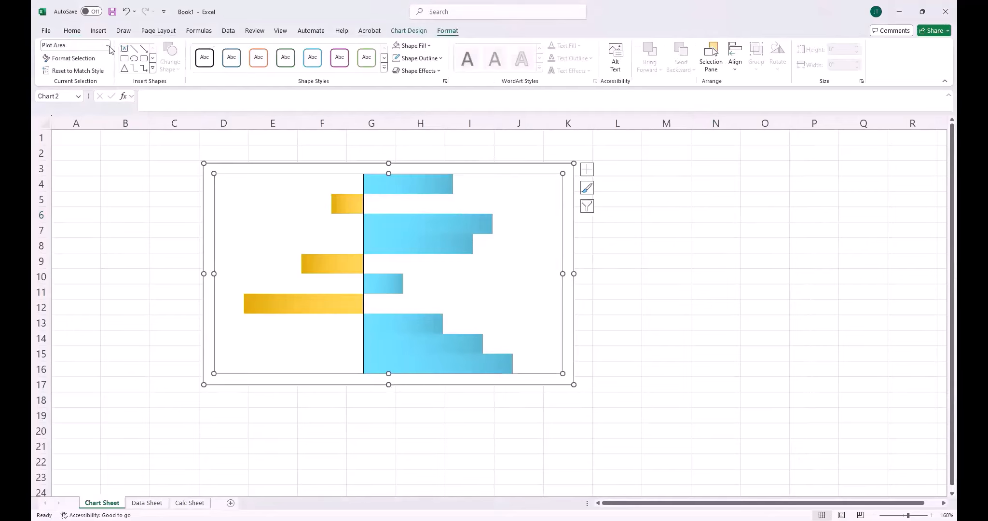
pyautogui.rightClick(247, 209)
pyautogui.click(260, 180)
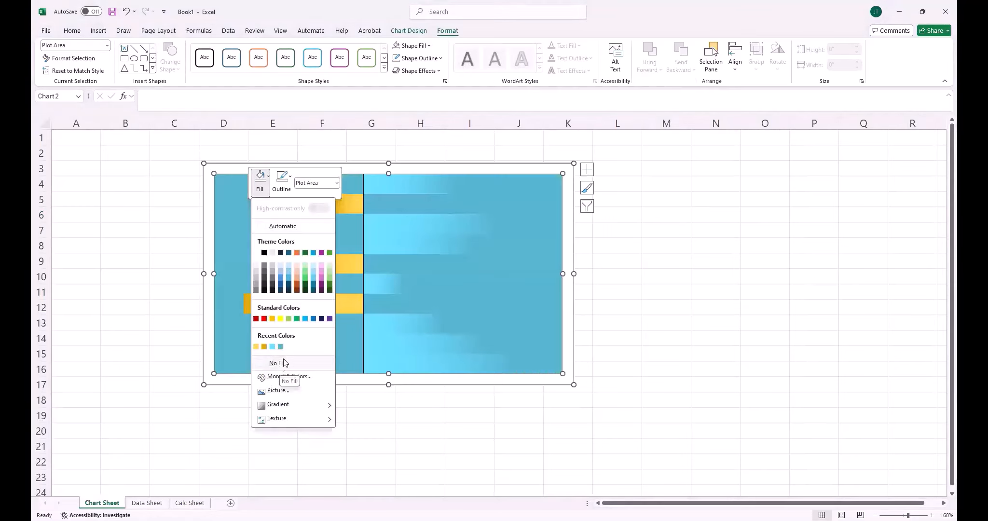
pyautogui.click(278, 364)
pyautogui.click(283, 188)
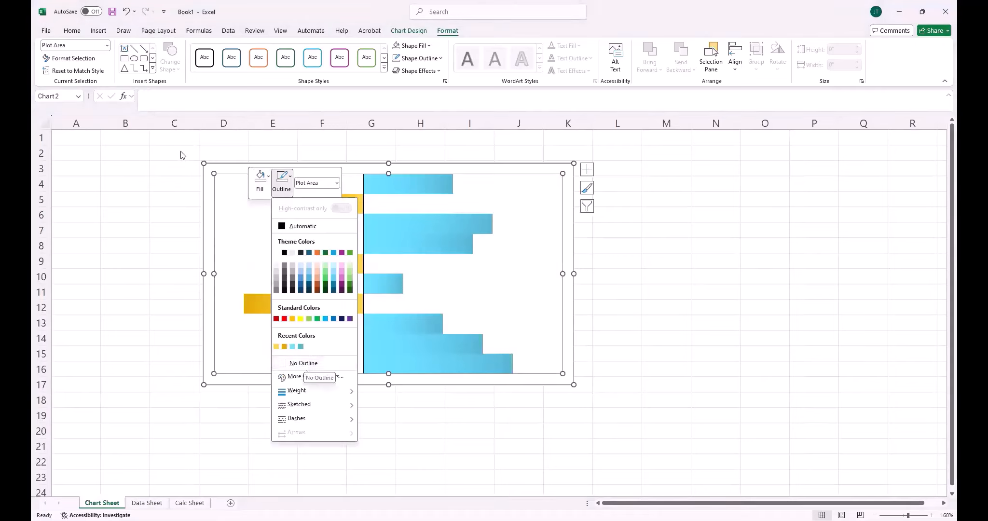
pyautogui.click(108, 45)
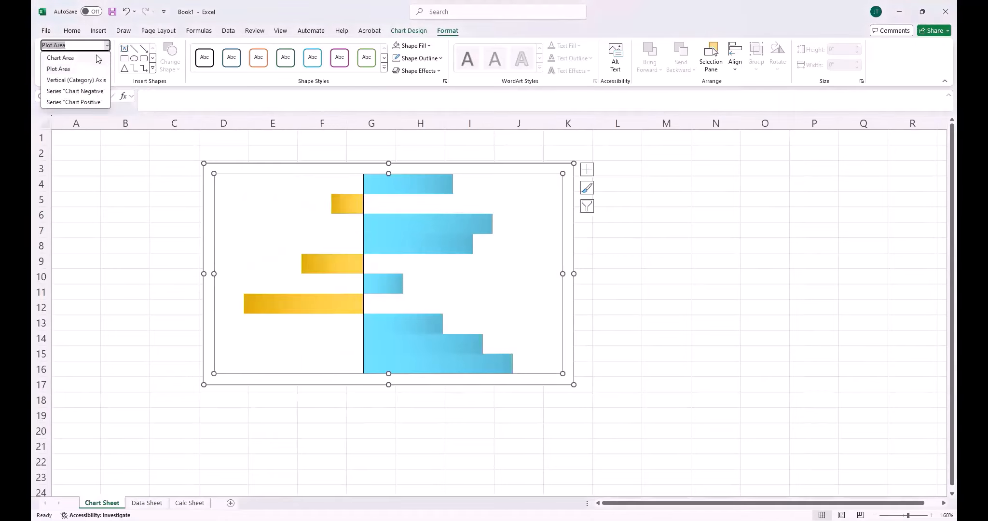
pyautogui.click(92, 68)
pyautogui.rightClick(216, 180)
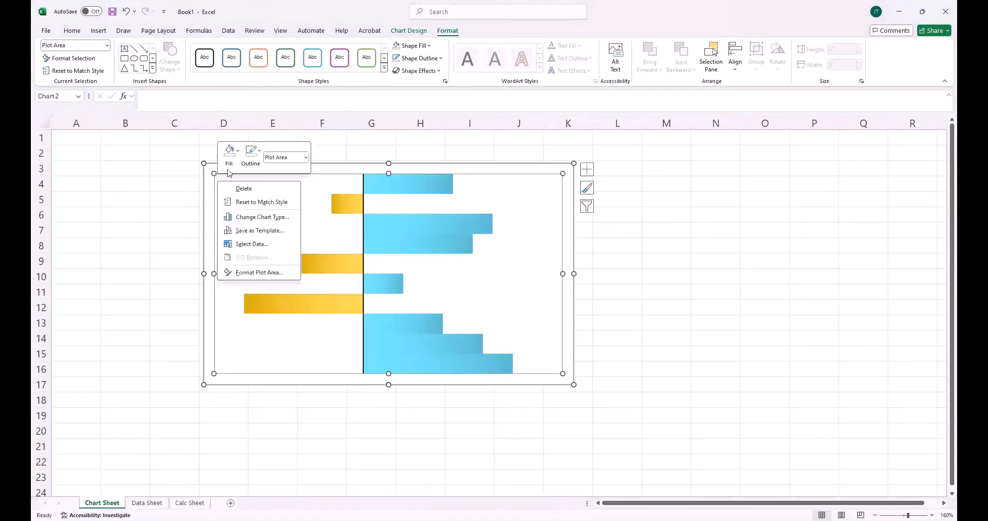
# - Select the chart area of the bar chart and set its fill to No Fill
pyautogui.click(108, 45)
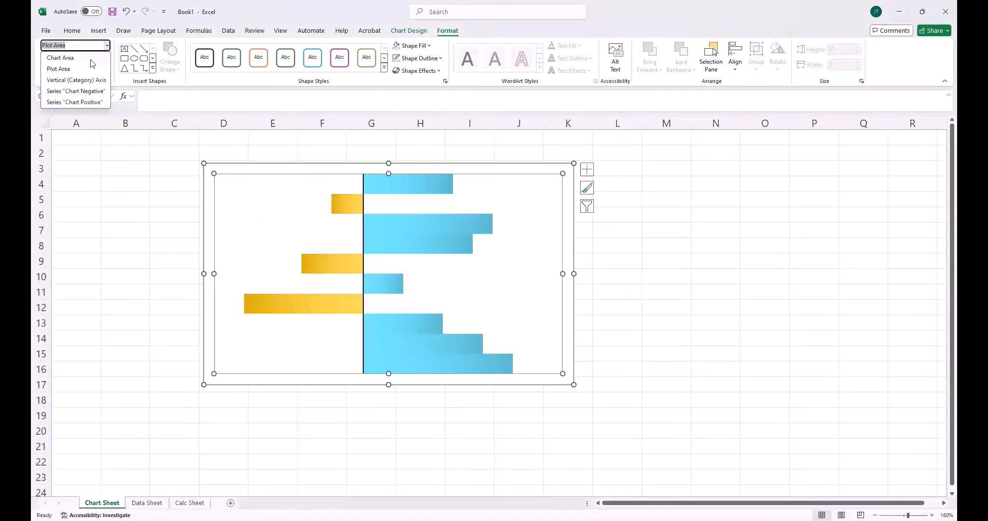
pyautogui.click(91, 61)
pyautogui.rightClick(204, 173)
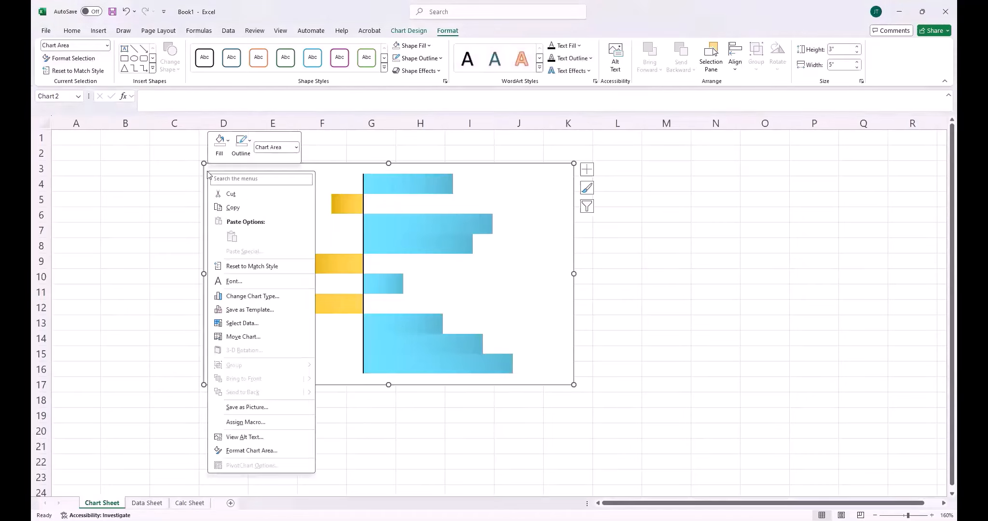
pyautogui.press('Escape')
pyautogui.click(217, 154)
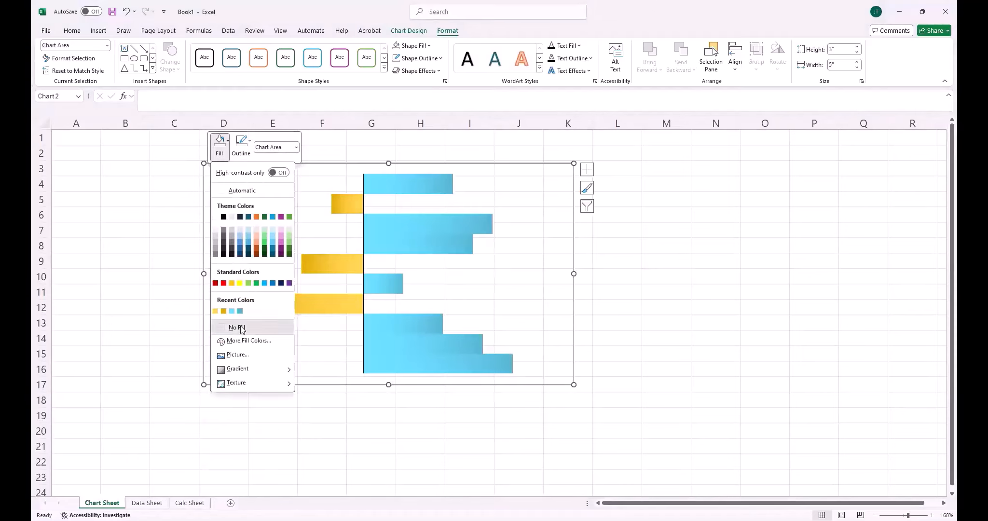
pyautogui.click(241, 325)
# - Set the chart area's outline to No Outline
pyautogui.click(241, 145)
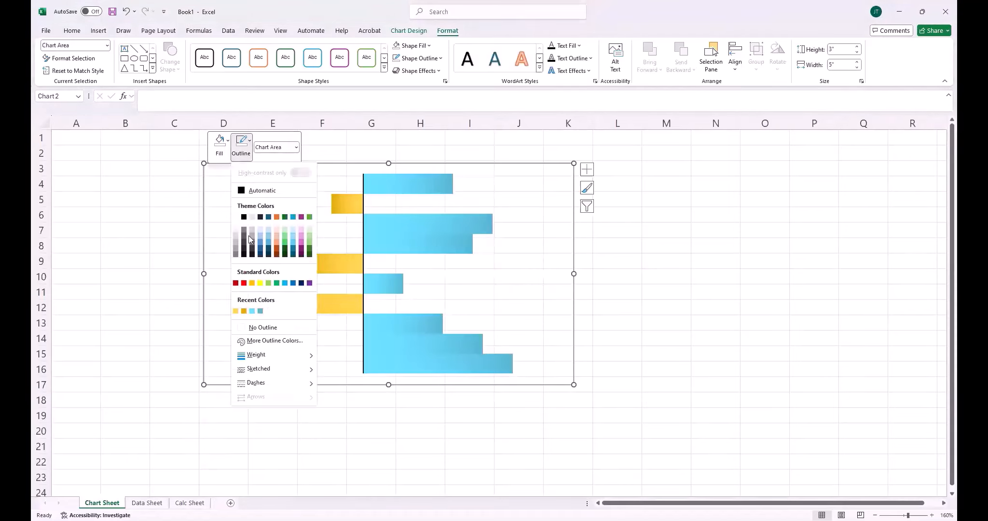
pyautogui.click(268, 331)
pyautogui.click(177, 225)
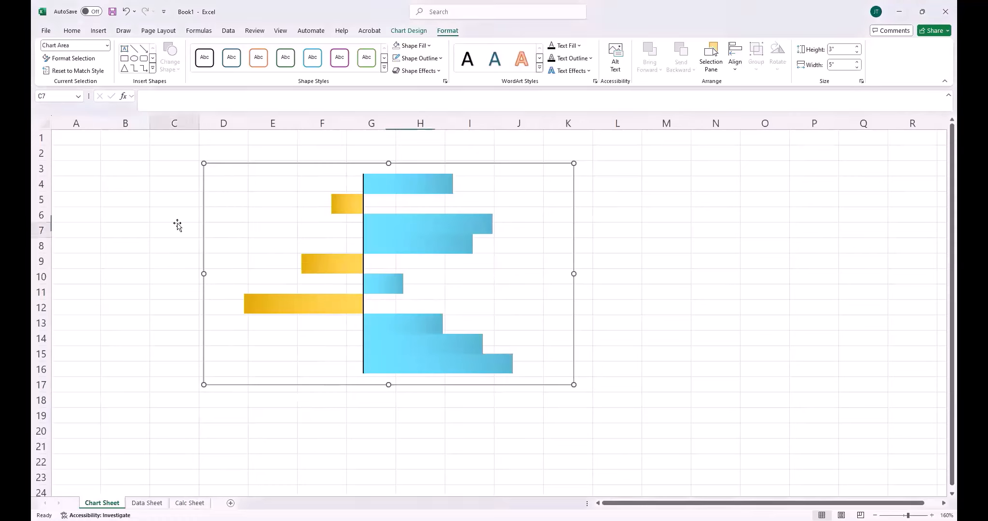
pyautogui.click(234, 164)
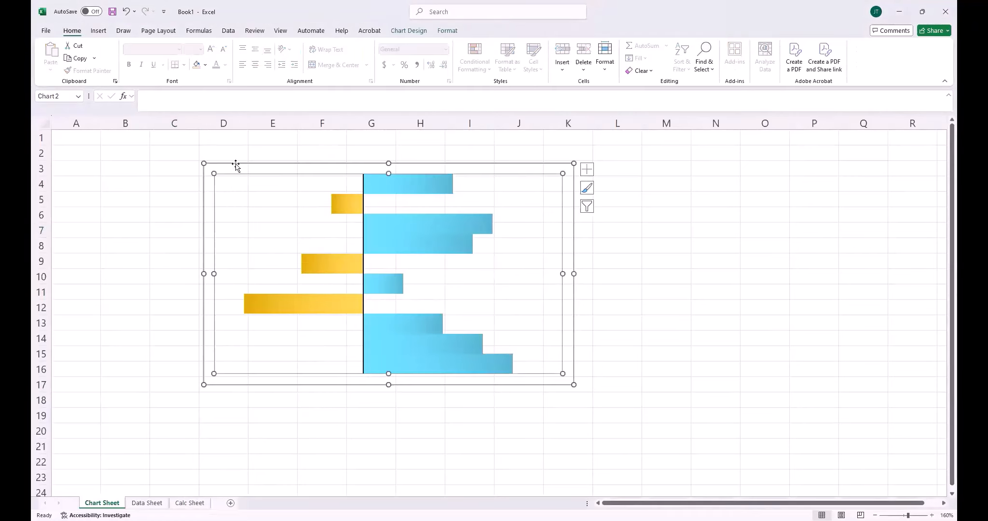
pyautogui.rightClick(234, 164)
pyautogui.click(269, 138)
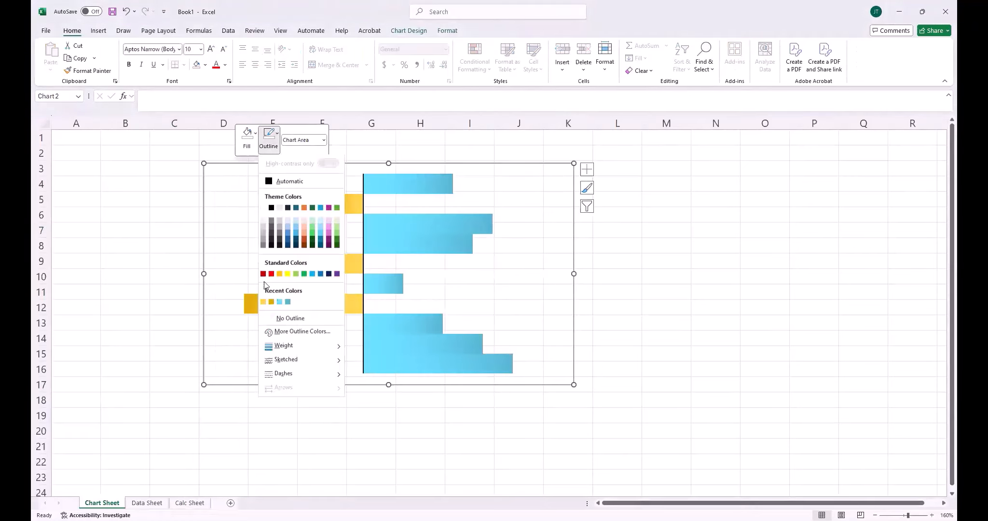
pyautogui.click(292, 321)
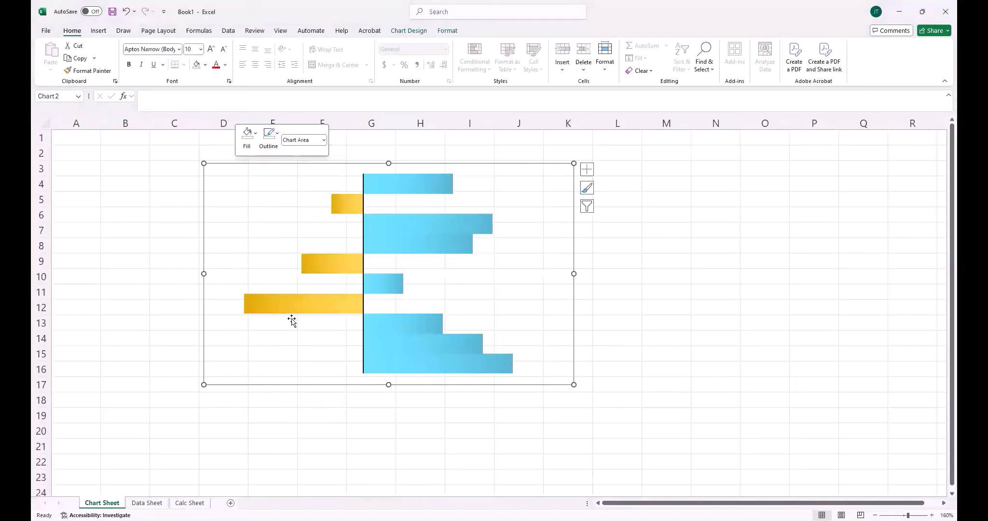
pyautogui.click(183, 233)
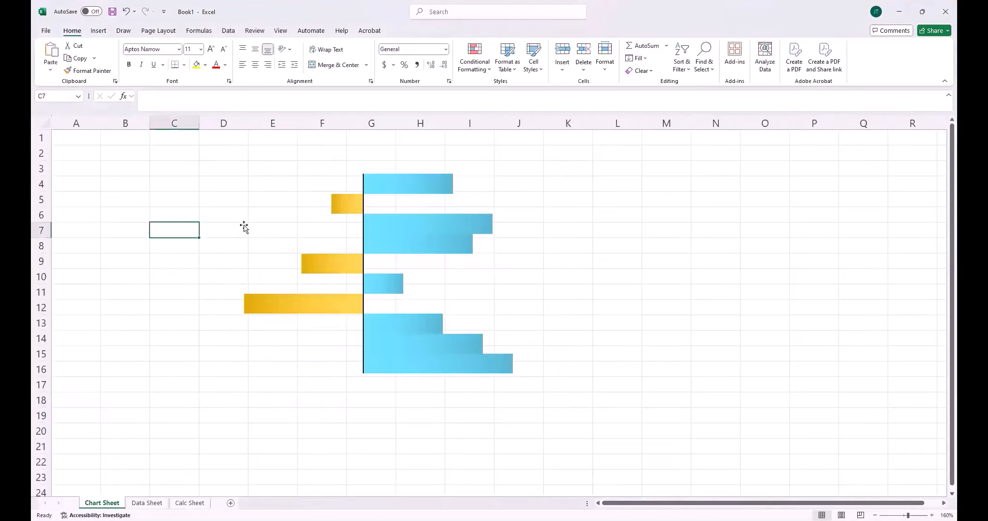
pyautogui.click(363, 220)
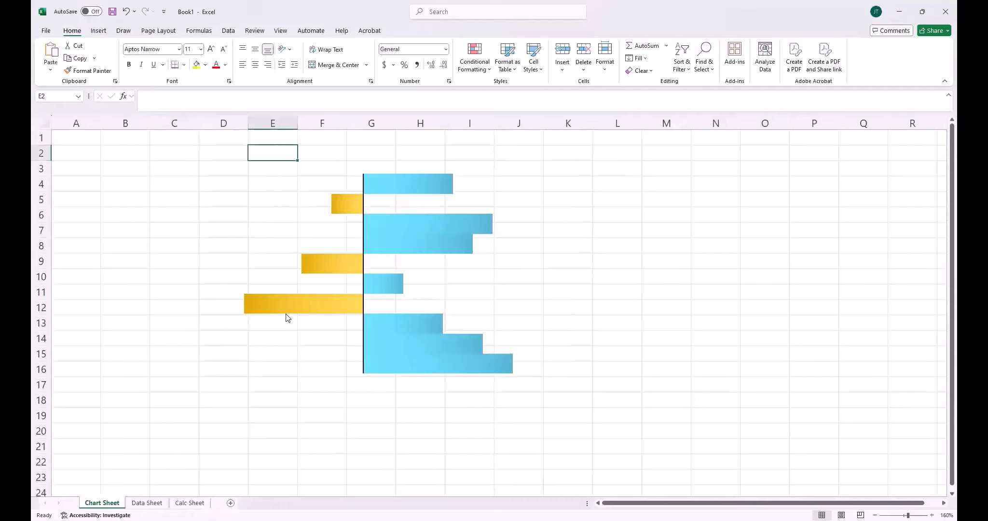
pyautogui.moveTo(387, 361)
pyautogui.click(358, 204)
# - Link cell B2 of the Chart Sheet to the Patient Satisfaction - Physician header in A2 of the Data Sheet
pyautogui.click(113, 165)
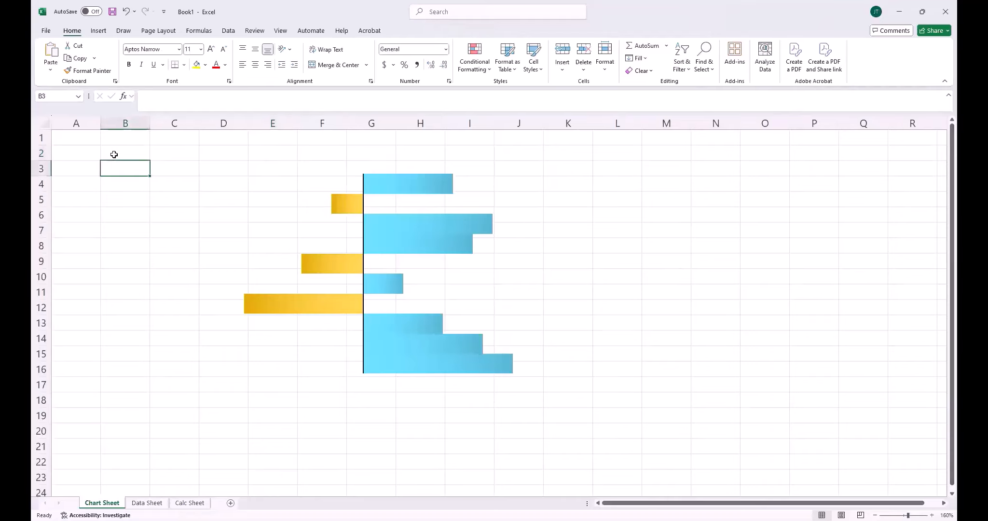
pyautogui.click(114, 154)
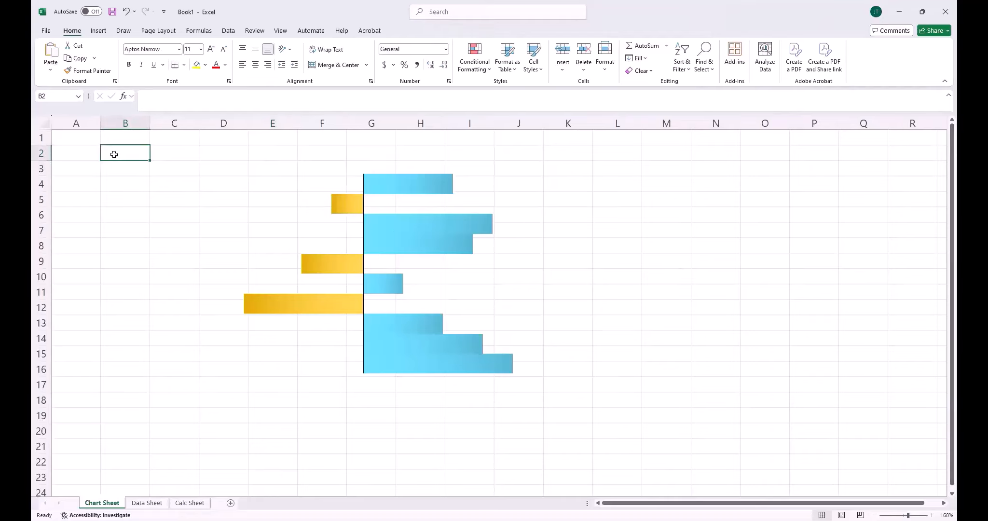
pyautogui.write('=')
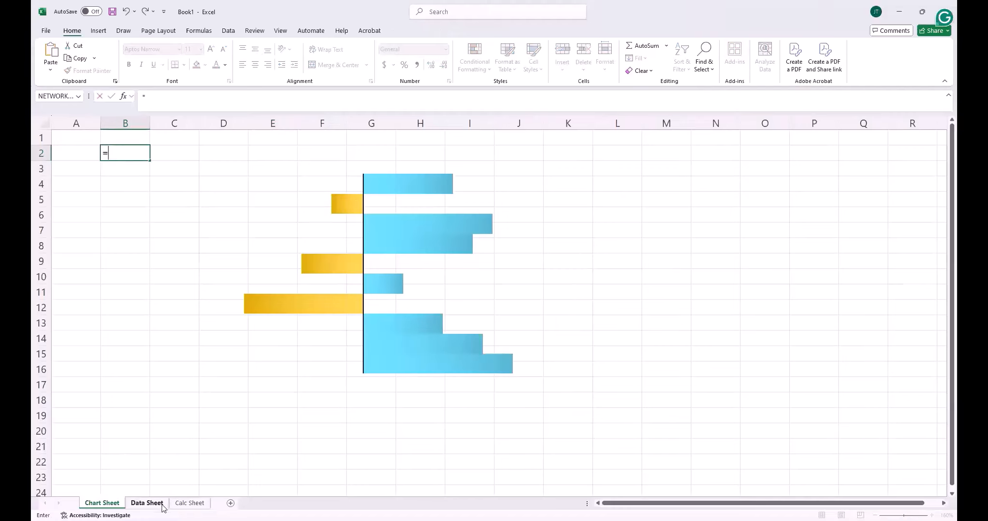
pyautogui.click(147, 503)
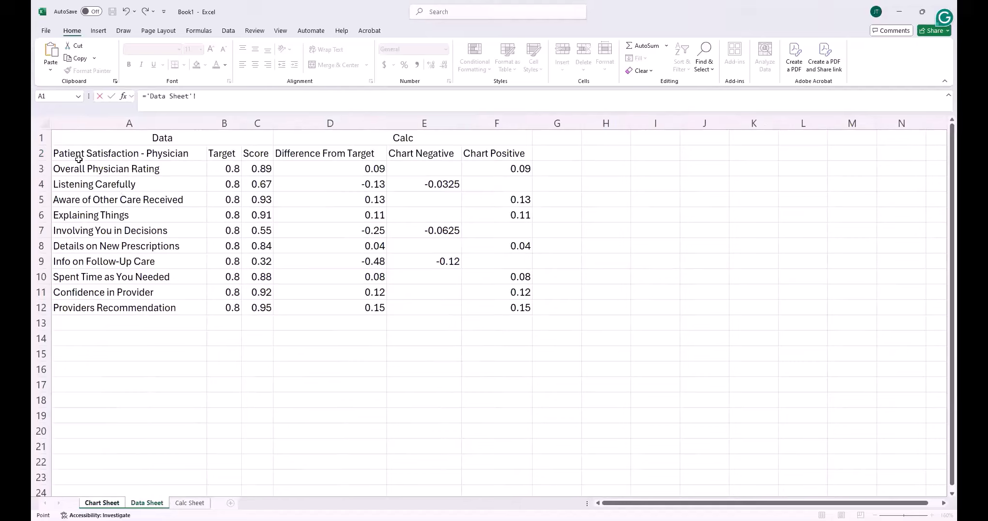
pyautogui.click(115, 155)
pyautogui.press('Return')
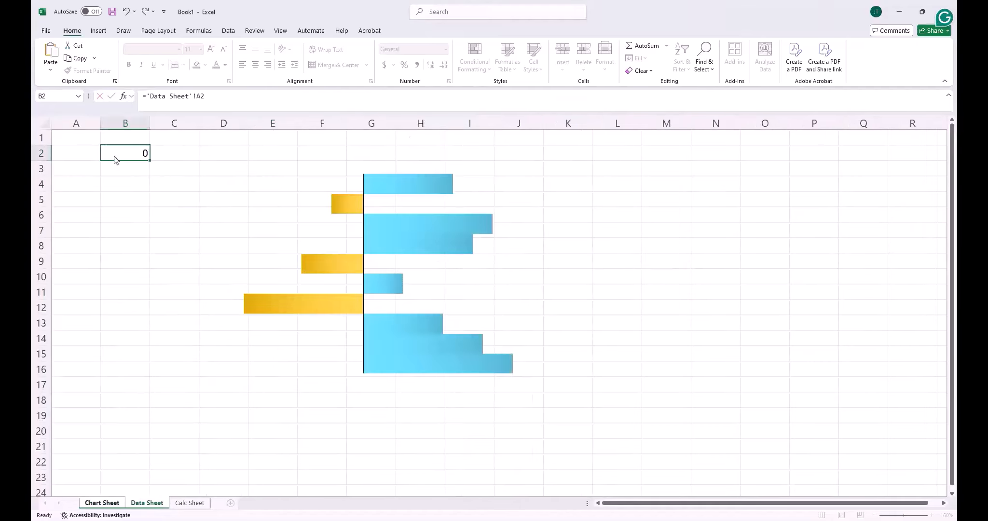
# - Fill the B2 formula down to B12 and widen column B to fit the survey question labels
pyautogui.click(144, 156)
pyautogui.moveTo(150, 162); pyautogui.dragTo(146, 313)
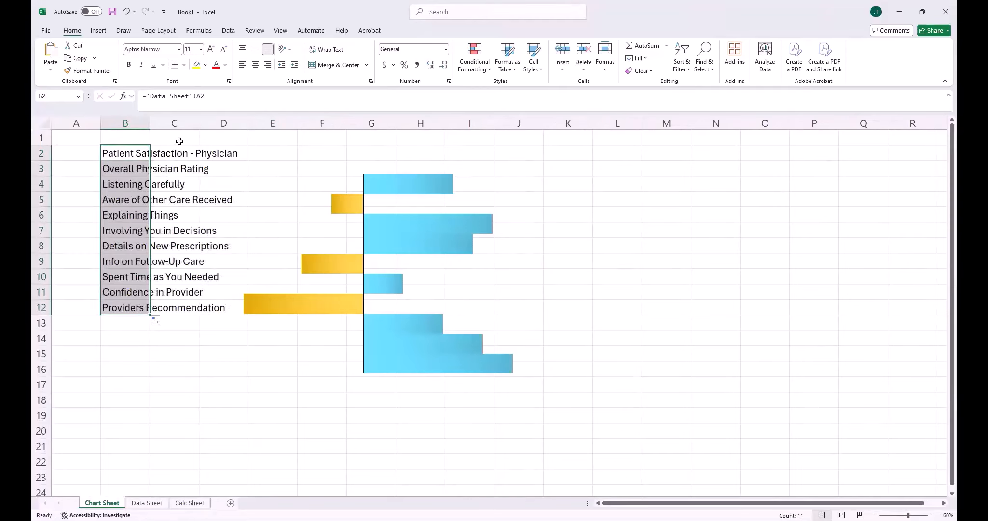
pyautogui.moveTo(150, 122); pyautogui.dragTo(256, 123)
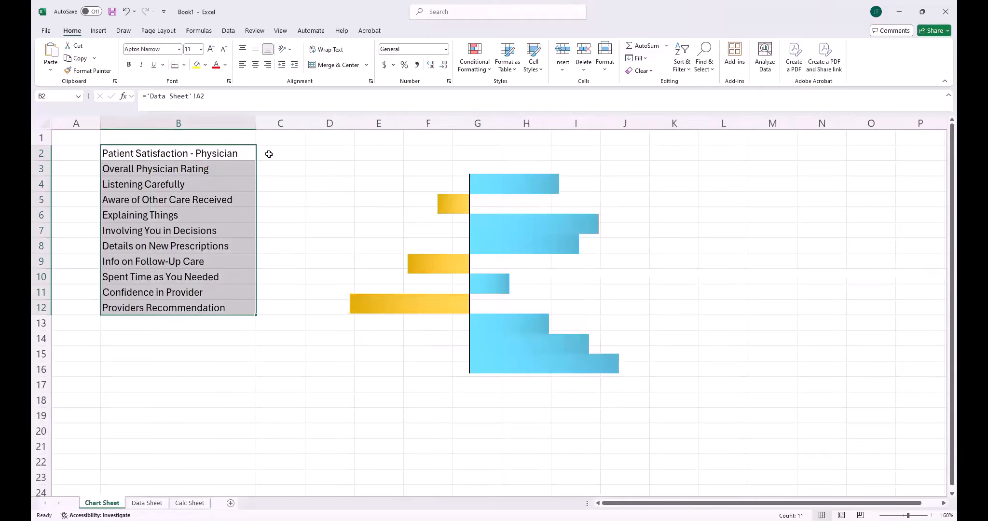
# - Link C2 to the Score header in C2 of the Data Sheet and fill the formula down to C12
pyautogui.click(272, 157)
pyautogui.write('=')
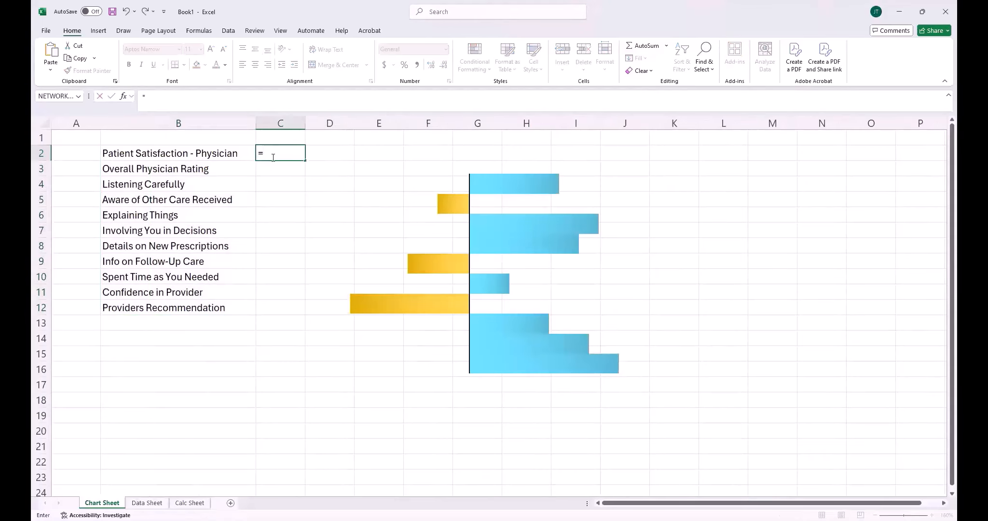
pyautogui.click(156, 504)
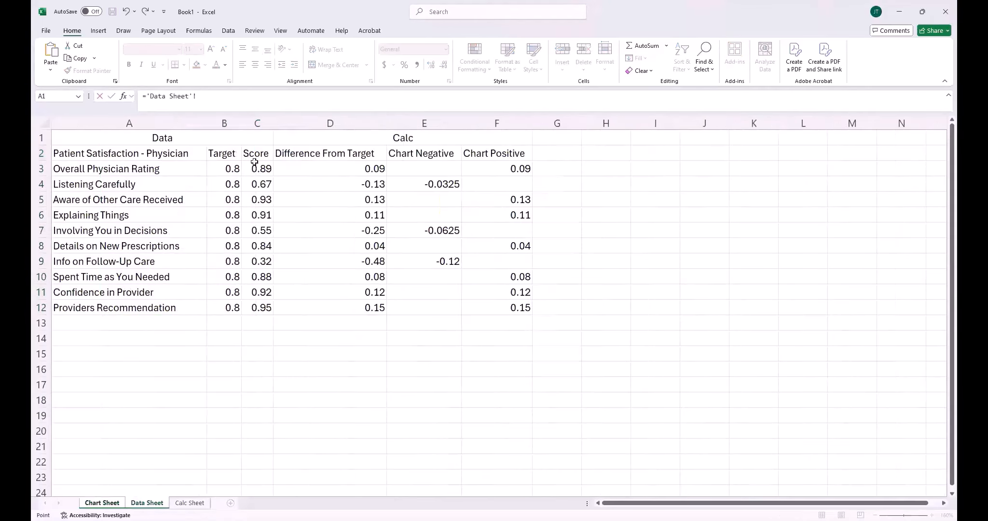
pyautogui.click(257, 154)
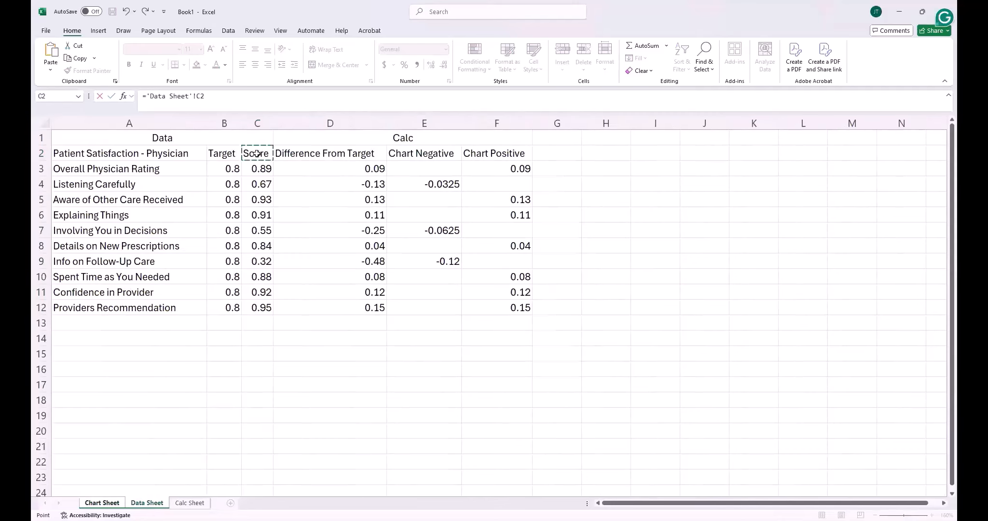
pyautogui.press('Return')
pyautogui.moveTo(305, 161); pyautogui.dragTo(297, 309)
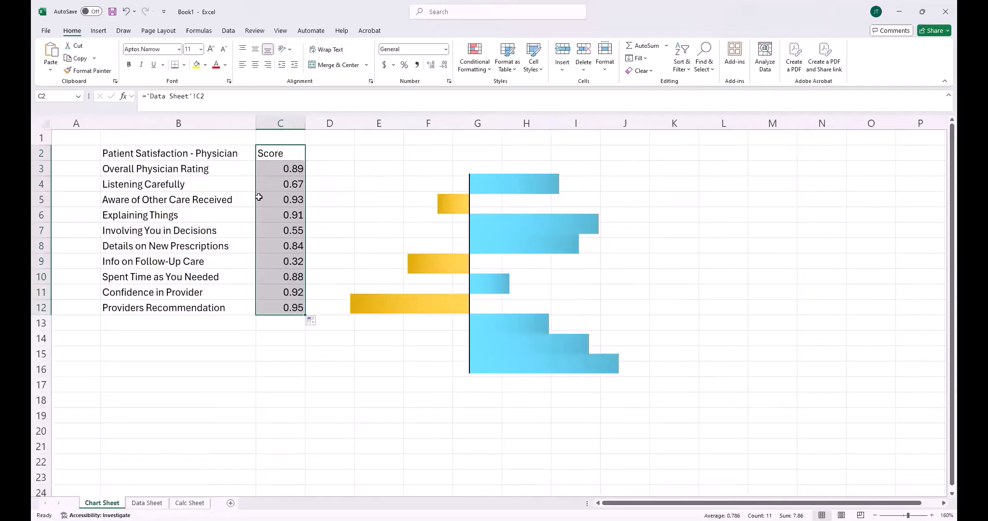
# - Replace the formula in header cell C2 with the text Response
pyautogui.click(283, 153)
pyautogui.click(207, 96)
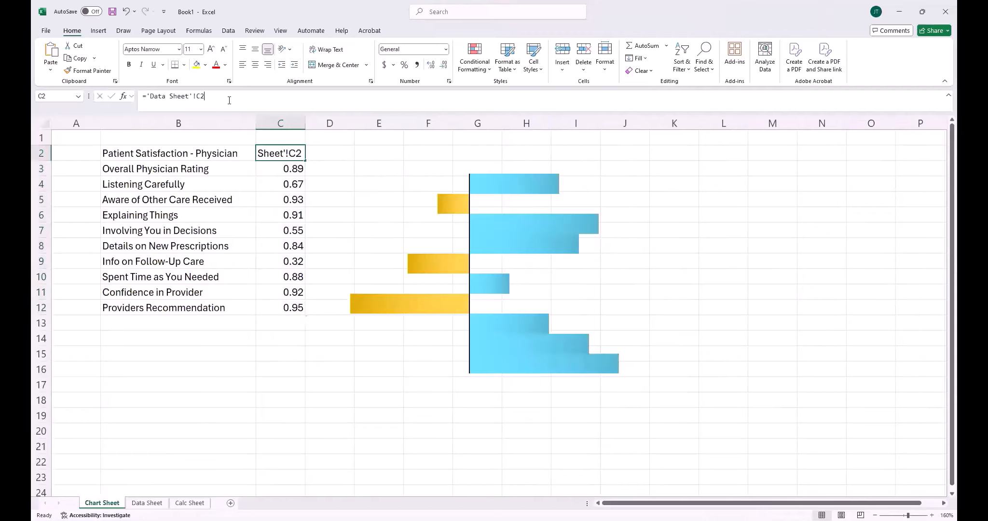
pyautogui.moveTo(207, 96); pyautogui.dragTo(145, 100)
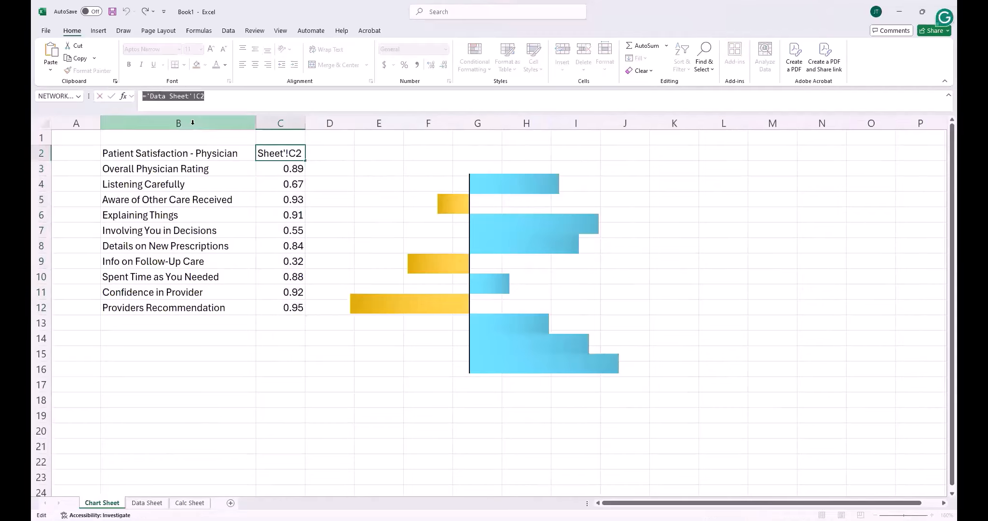
pyautogui.write('Re')
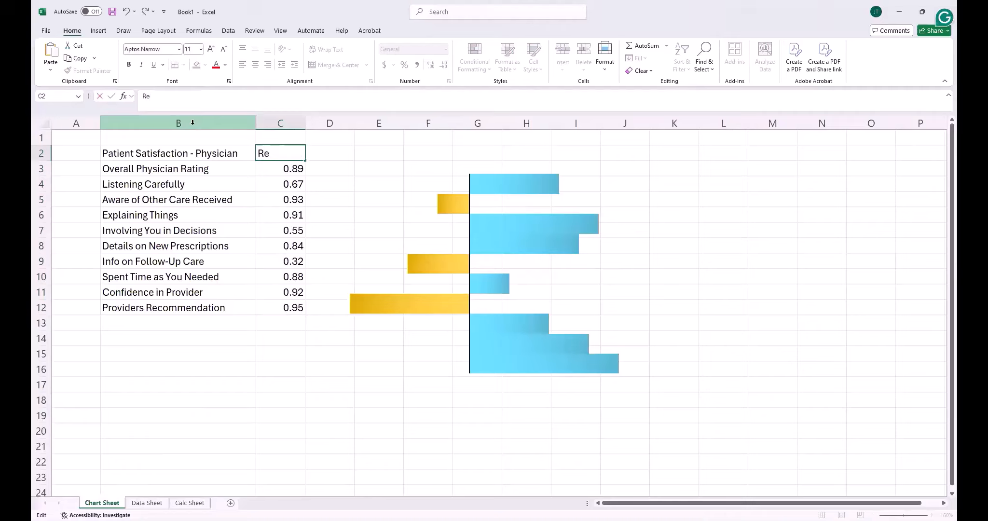
pyautogui.write('sponse')
# - Enter 80% as the header in D2 and widen column D to make room for the chart
pyautogui.click(334, 156)
pyautogui.write('80')
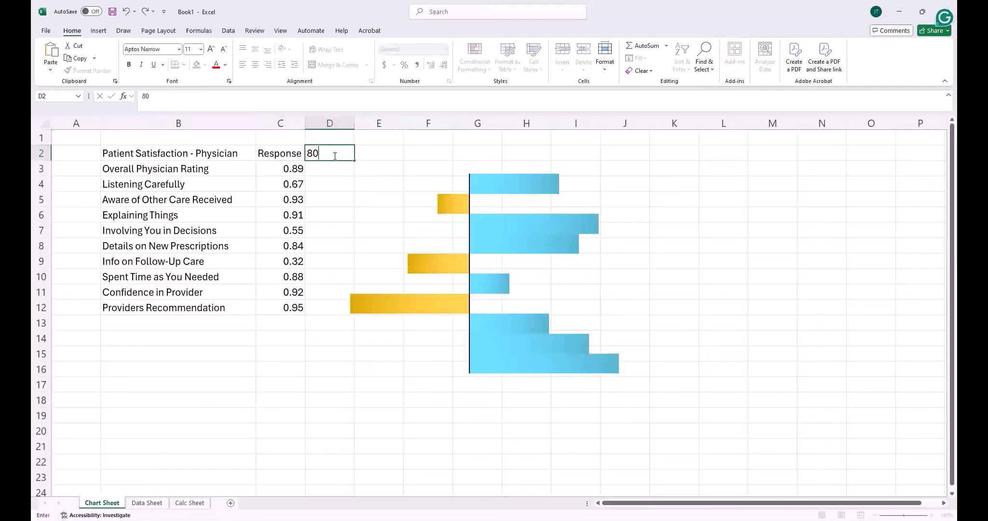
pyautogui.write('%')
pyautogui.press('Return')
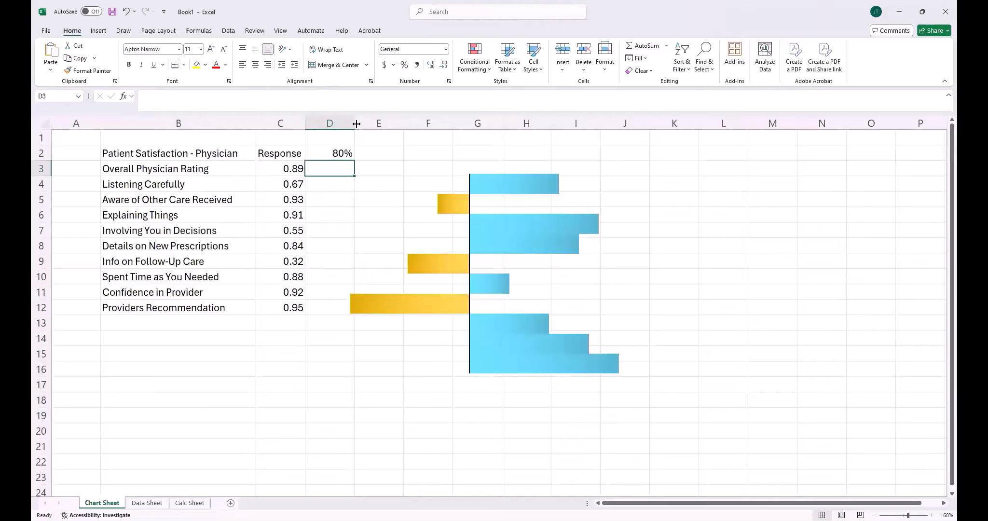
pyautogui.moveTo(354, 124); pyautogui.dragTo(385, 124)
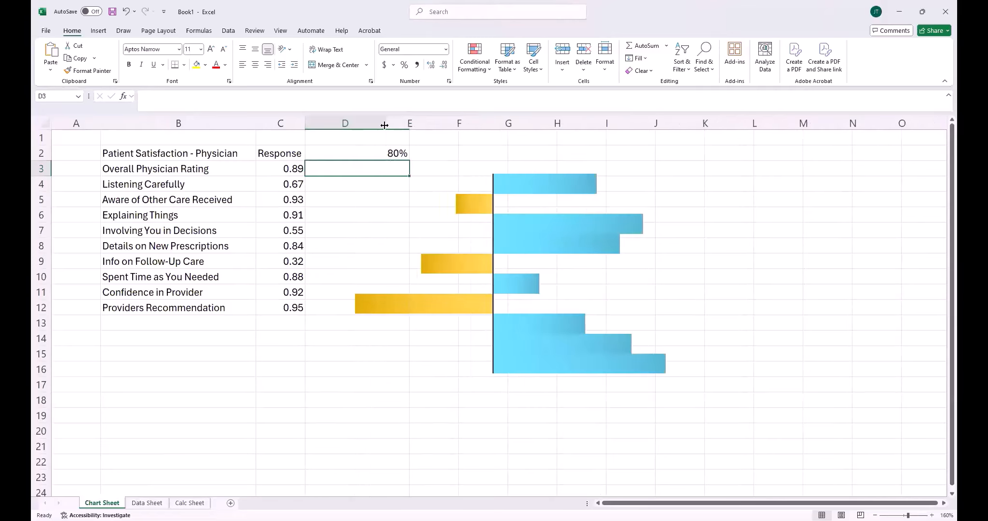
# - Shrink and move the bar chart over column D so its bars align with rows 3 to 12, then deselect it
pyautogui.click(493, 255)
pyautogui.moveTo(711, 384); pyautogui.dragTo(424, 345)
pyautogui.moveTo(344, 165); pyautogui.dragTo(320, 151)
pyautogui.moveTo(402, 332); pyautogui.dragTo(390, 324)
pyautogui.click(486, 290)
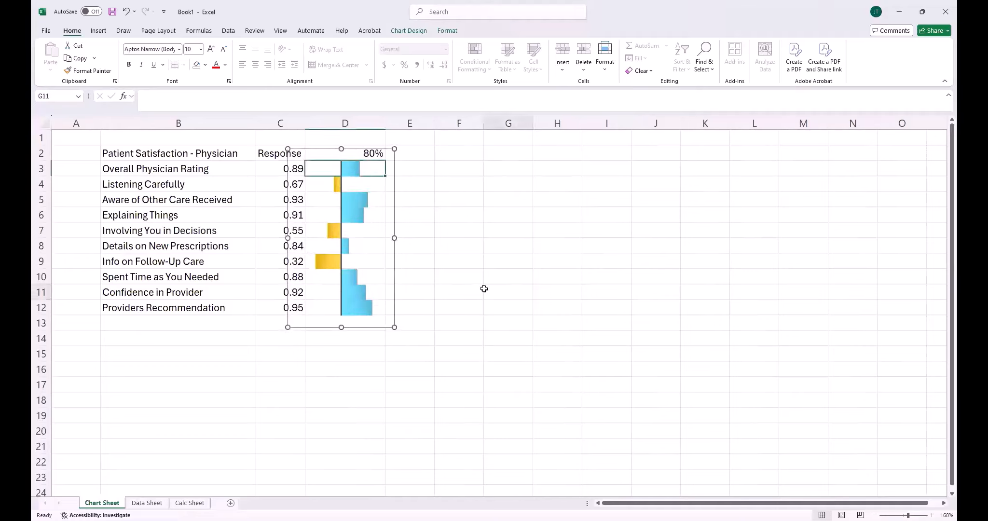